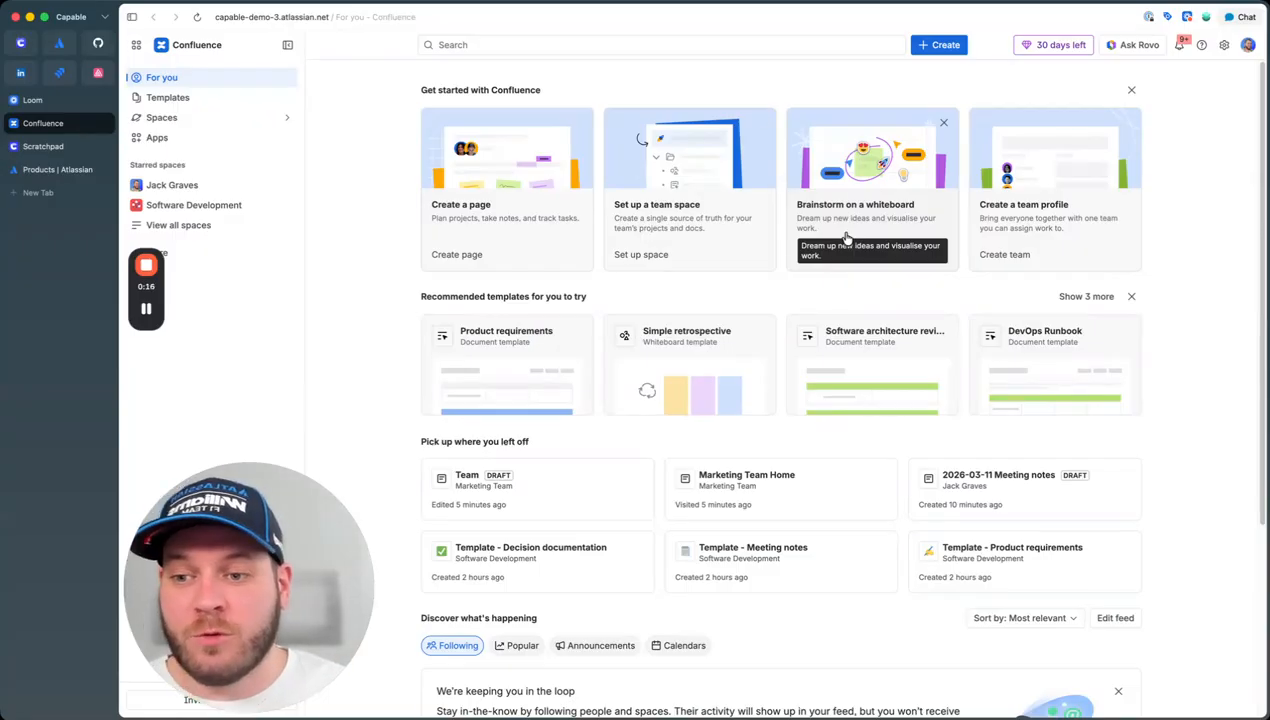
Step: Switch from the Confluence home to the 'Products | Atlassian' tab
{"action": "left_click", "coordinate": [22, 172]}
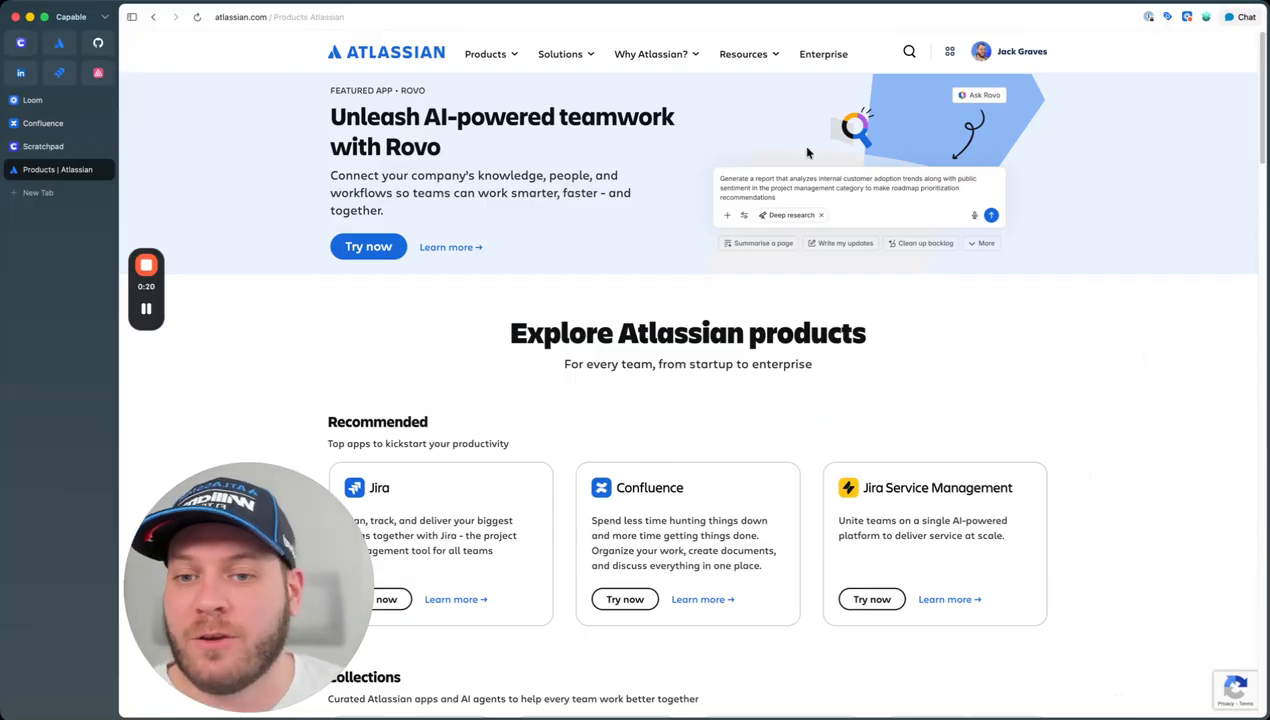
Step: Scroll through the recommended Atlassian products, then go back to the Confluence For you home page
{"action": "scroll", "coordinate": [657, 260], "scroll_direction": "down", "scroll_amount": 4}
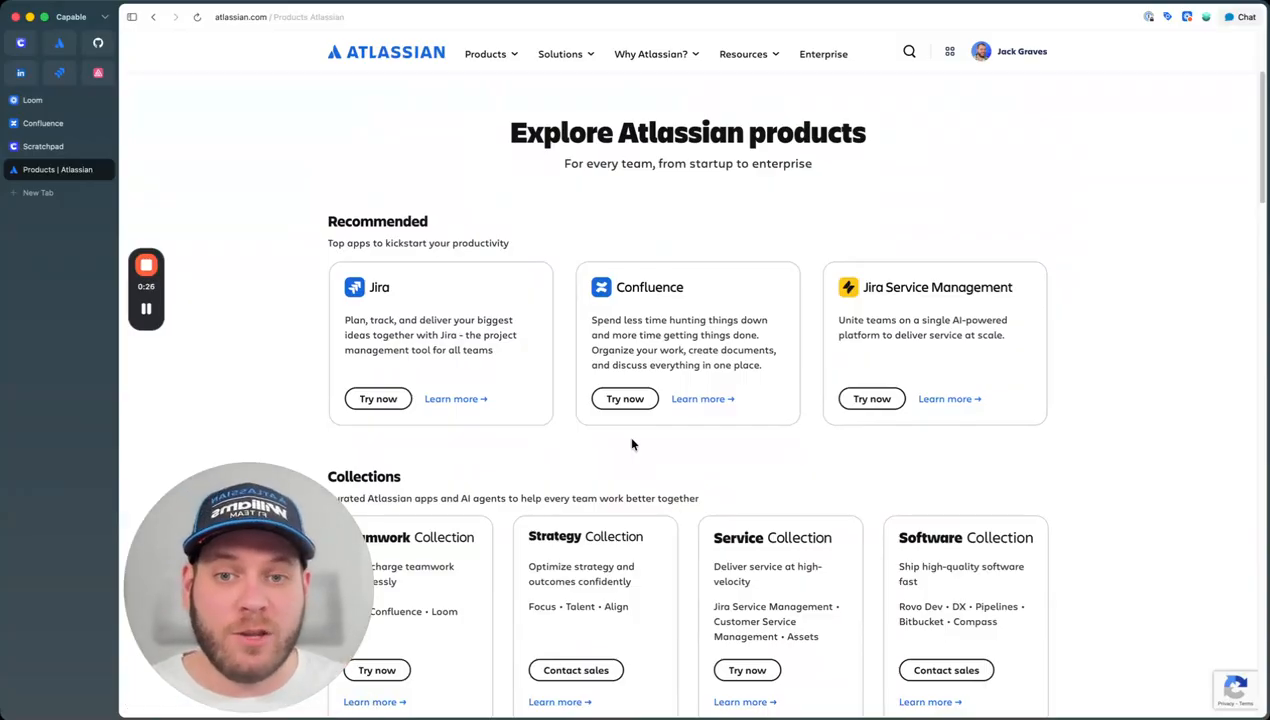
{"action": "left_click", "coordinate": [45, 123]}
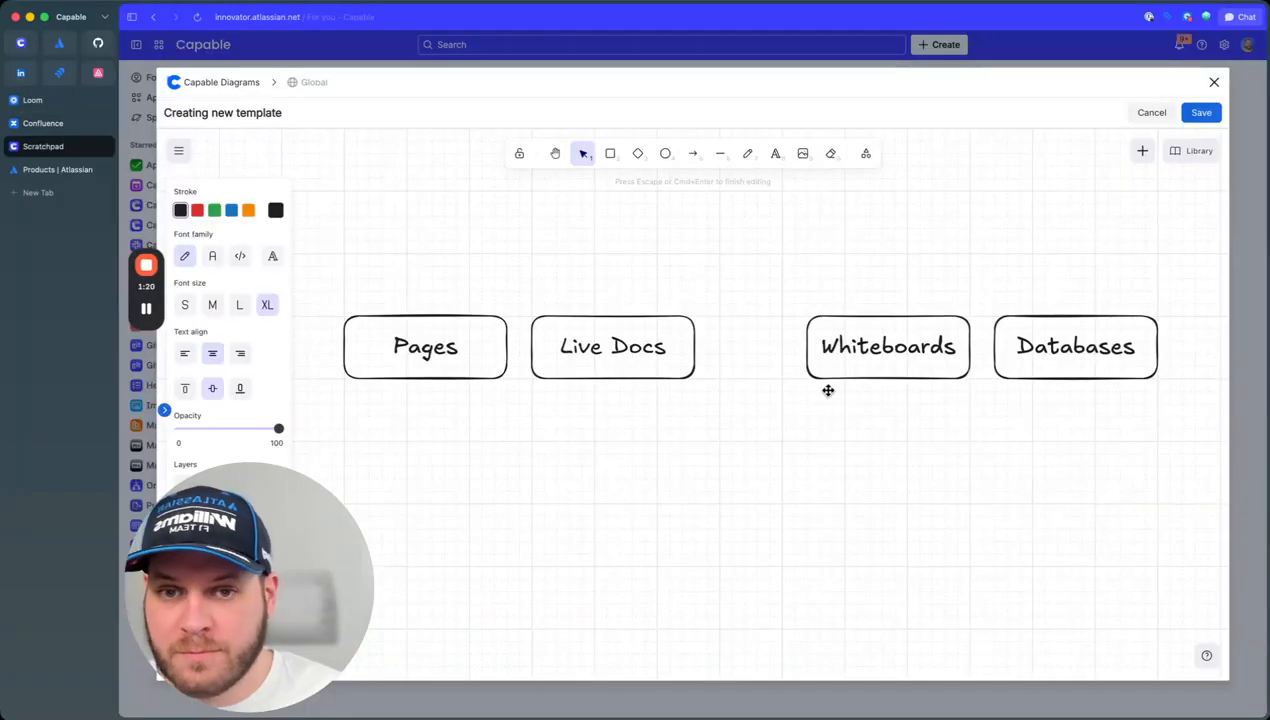
Step: Open the Capable Diagrams template and align Whiteboards and Databases in one row with Pages and Live Docs
{"action": "left_click", "coordinate": [802, 442]}
{"action": "left_click_drag", "start_coordinate": [802, 442], "coordinate": [1210, 278]}
{"action": "left_click_drag", "start_coordinate": [1066, 337], "coordinate": [976, 343]}
{"action": "left_click", "coordinate": [669, 547]}
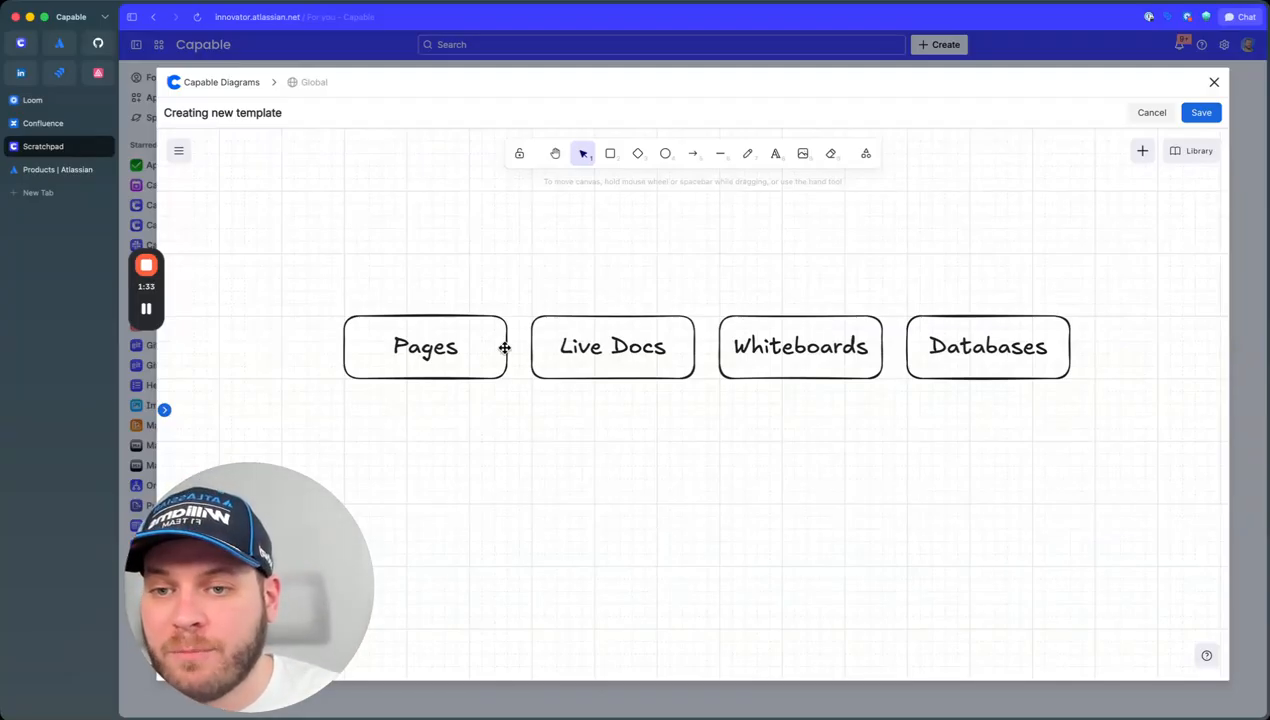
Step: Give the Pages box a light-green background and the Live Docs box a yellow background
{"action": "left_click", "coordinate": [428, 354]}
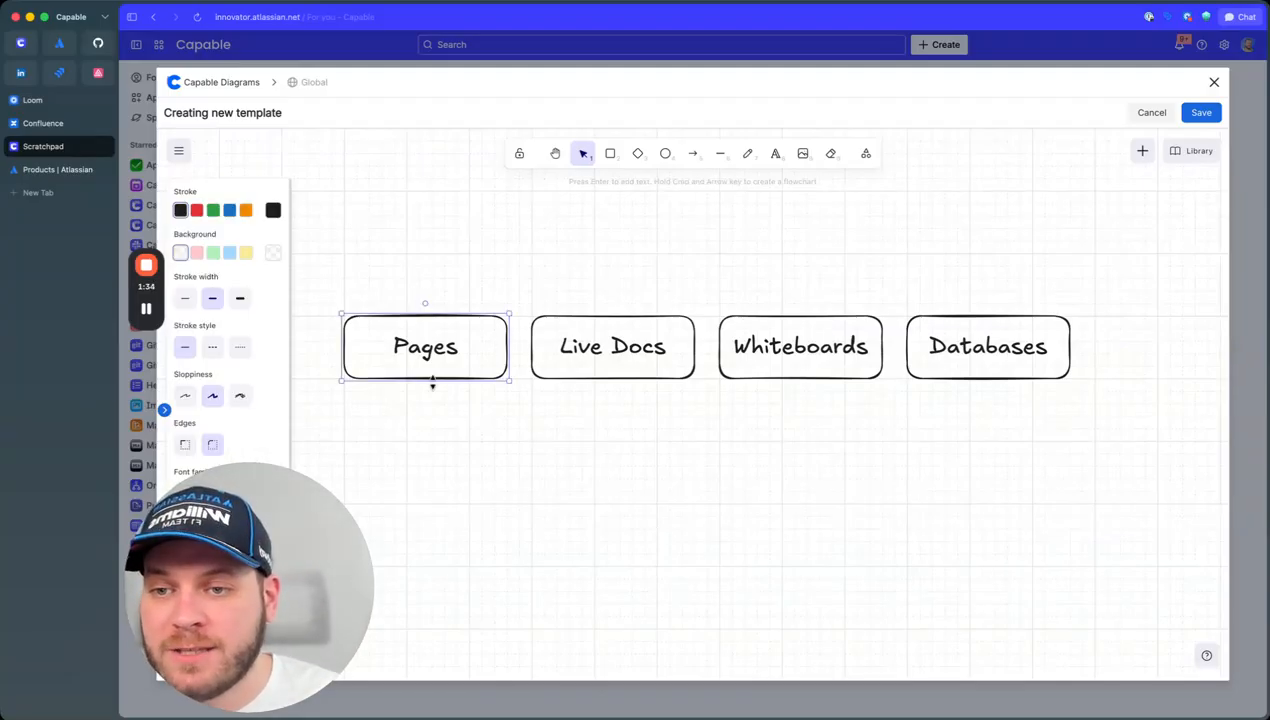
{"action": "left_click", "coordinate": [213, 253]}
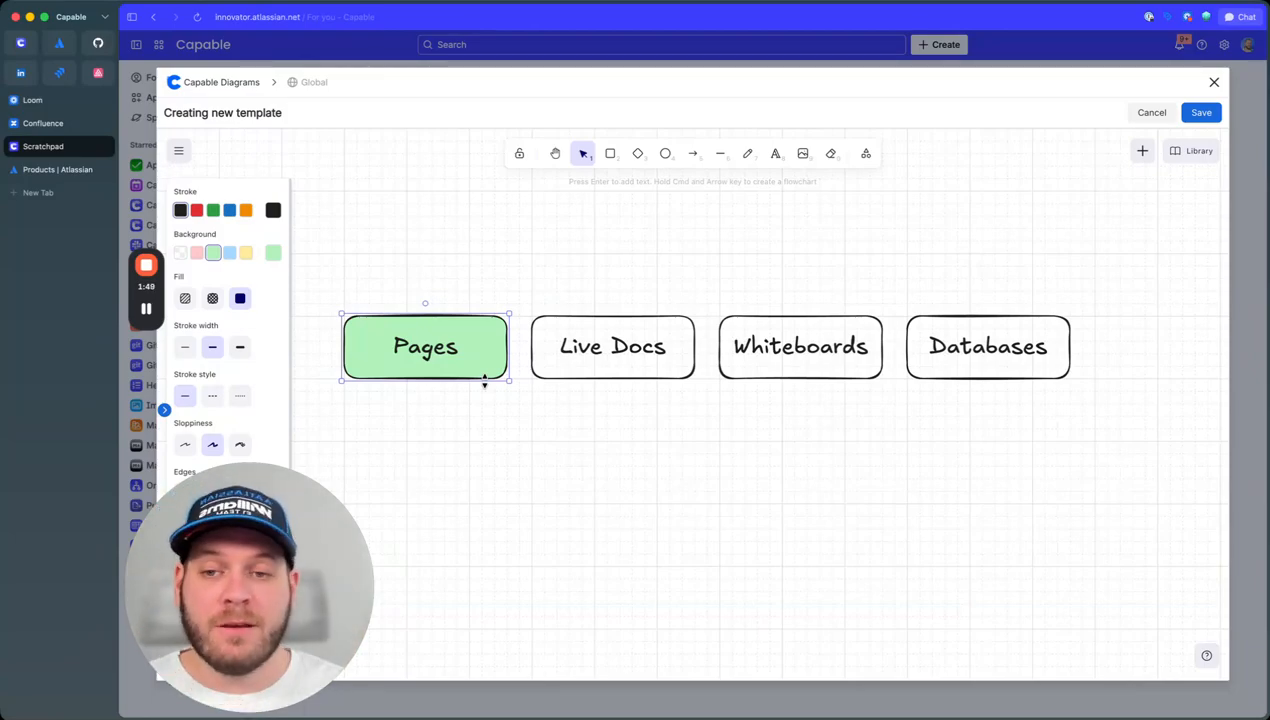
{"action": "left_click", "coordinate": [605, 333]}
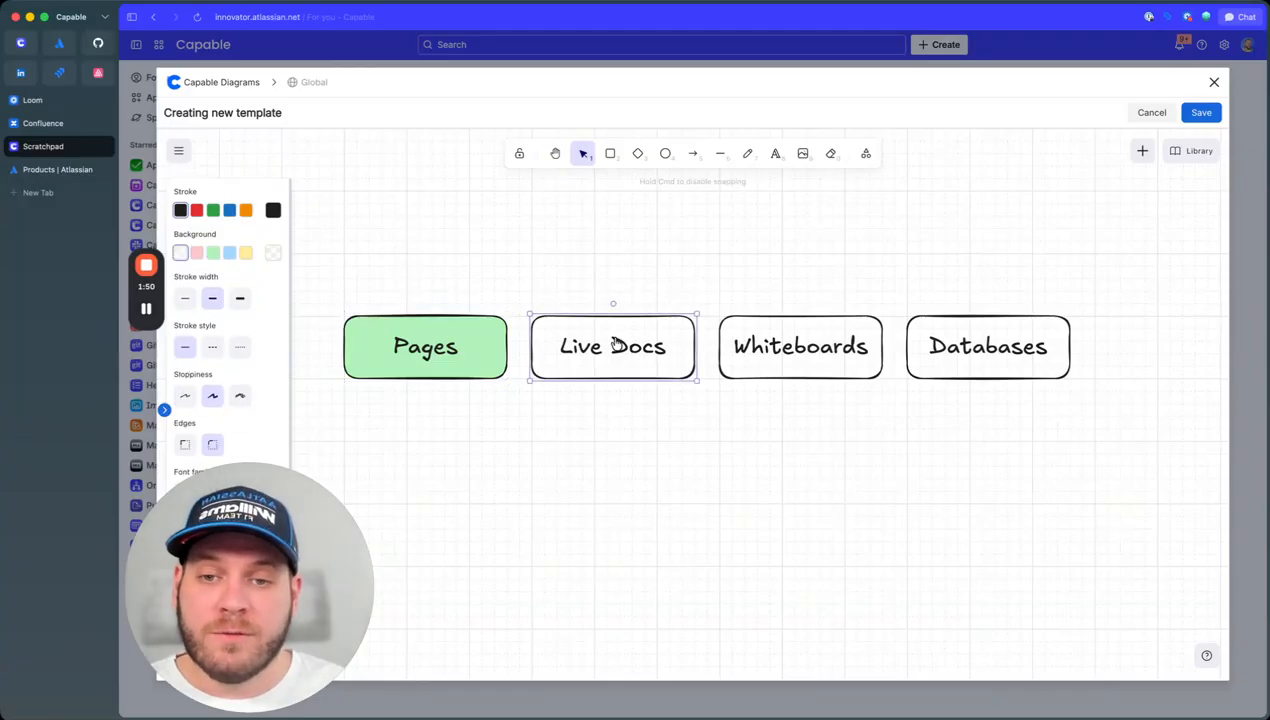
{"action": "left_click", "coordinate": [246, 253]}
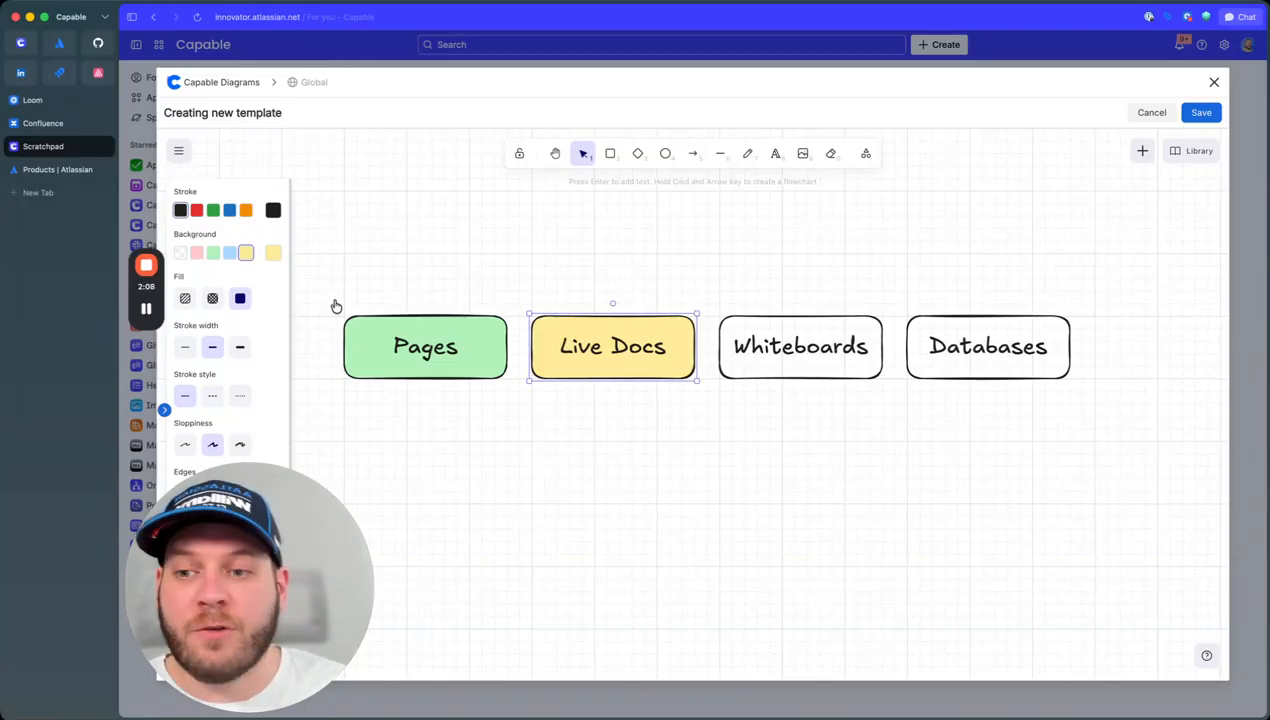
{"action": "left_click_drag", "start_coordinate": [347, 285], "coordinate": [325, 220]}
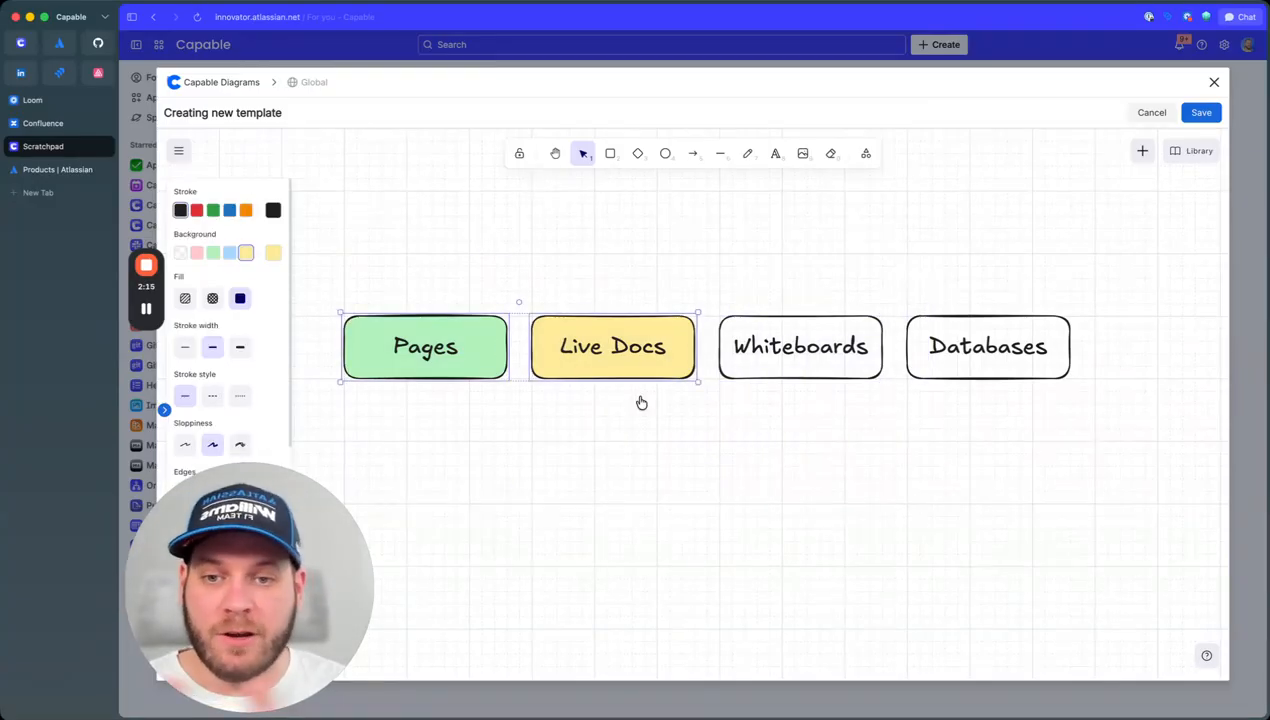
Step: Set a pink background on Whiteboards and a light-blue background on Databases
{"action": "left_click", "coordinate": [866, 352]}
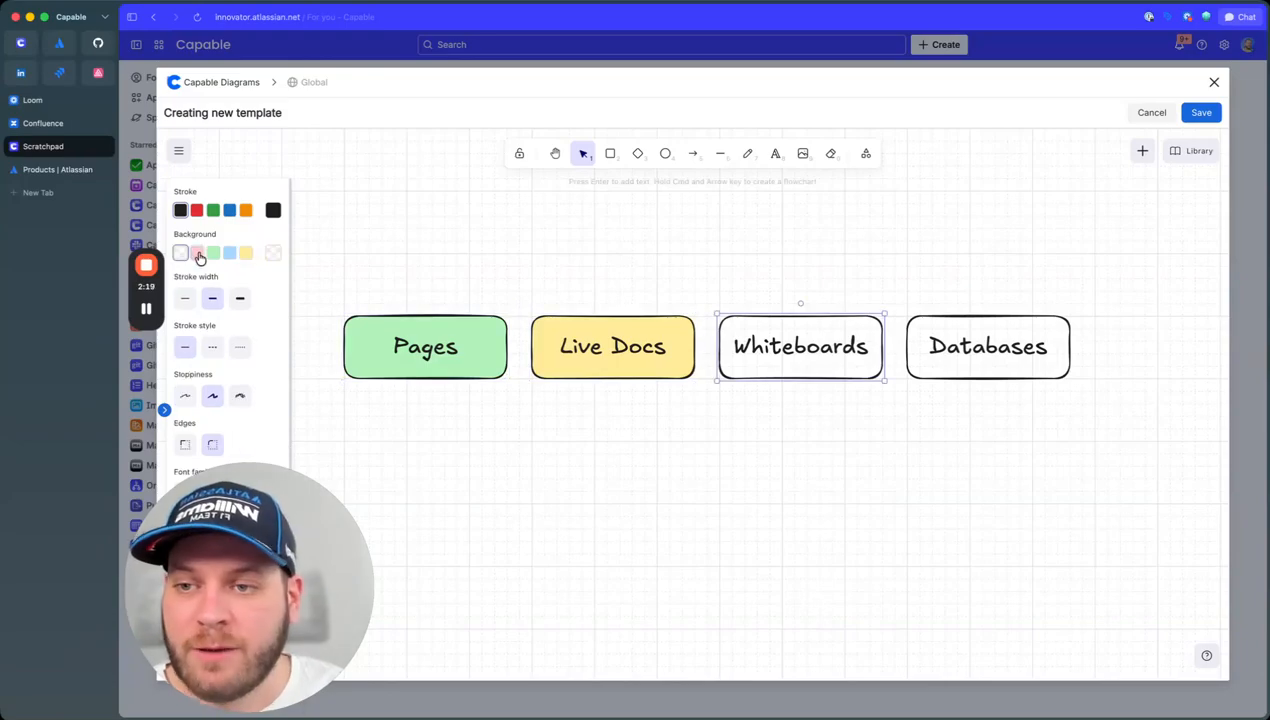
{"action": "left_click", "coordinate": [196, 252]}
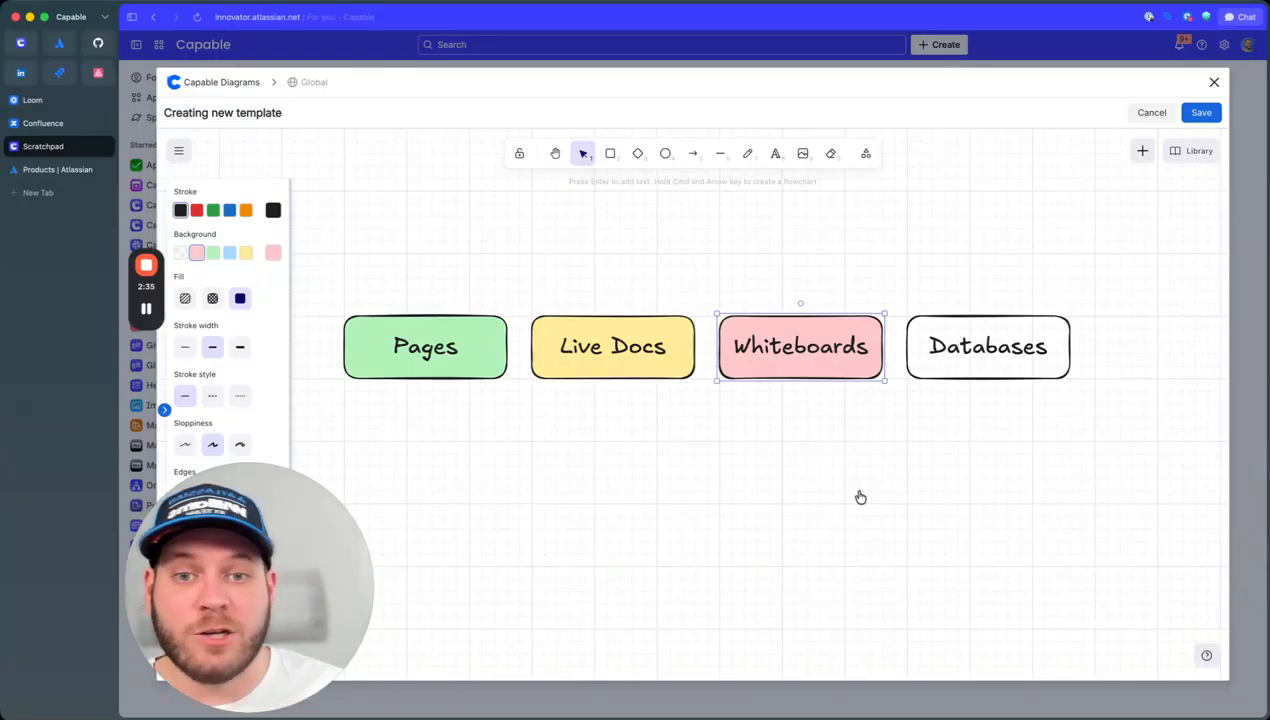
{"action": "left_click", "coordinate": [974, 341]}
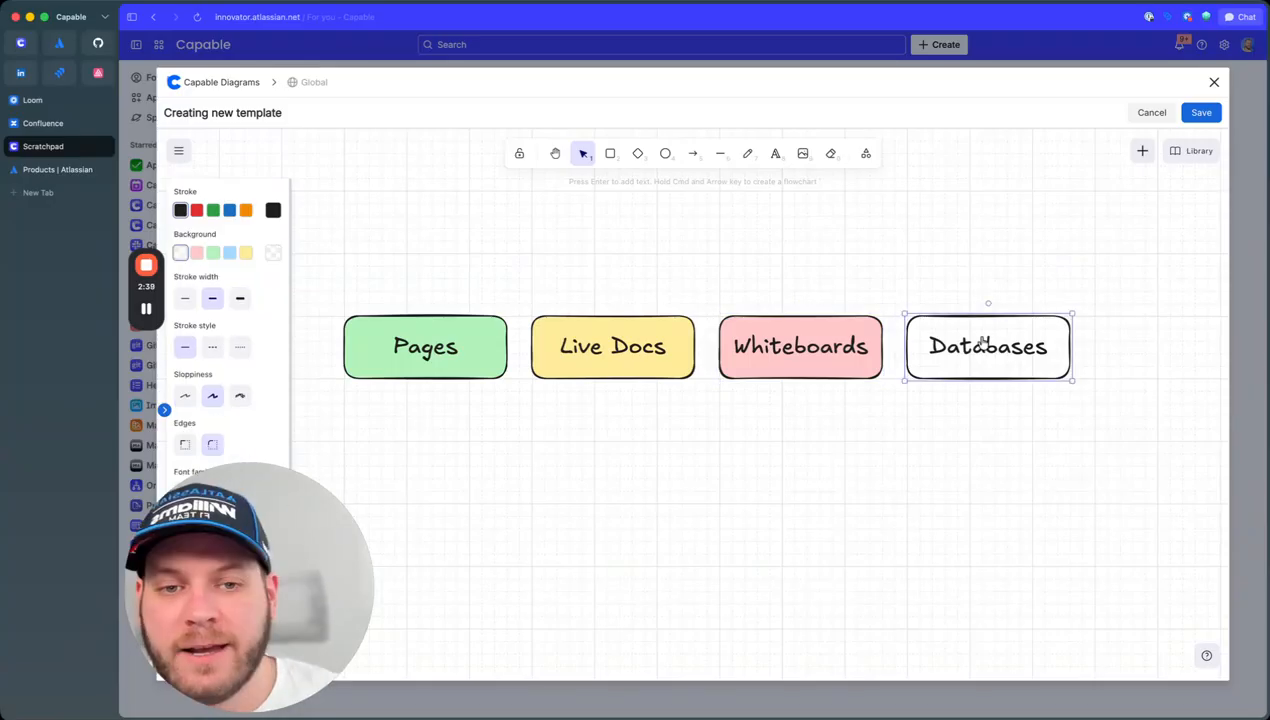
{"action": "left_click", "coordinate": [230, 254]}
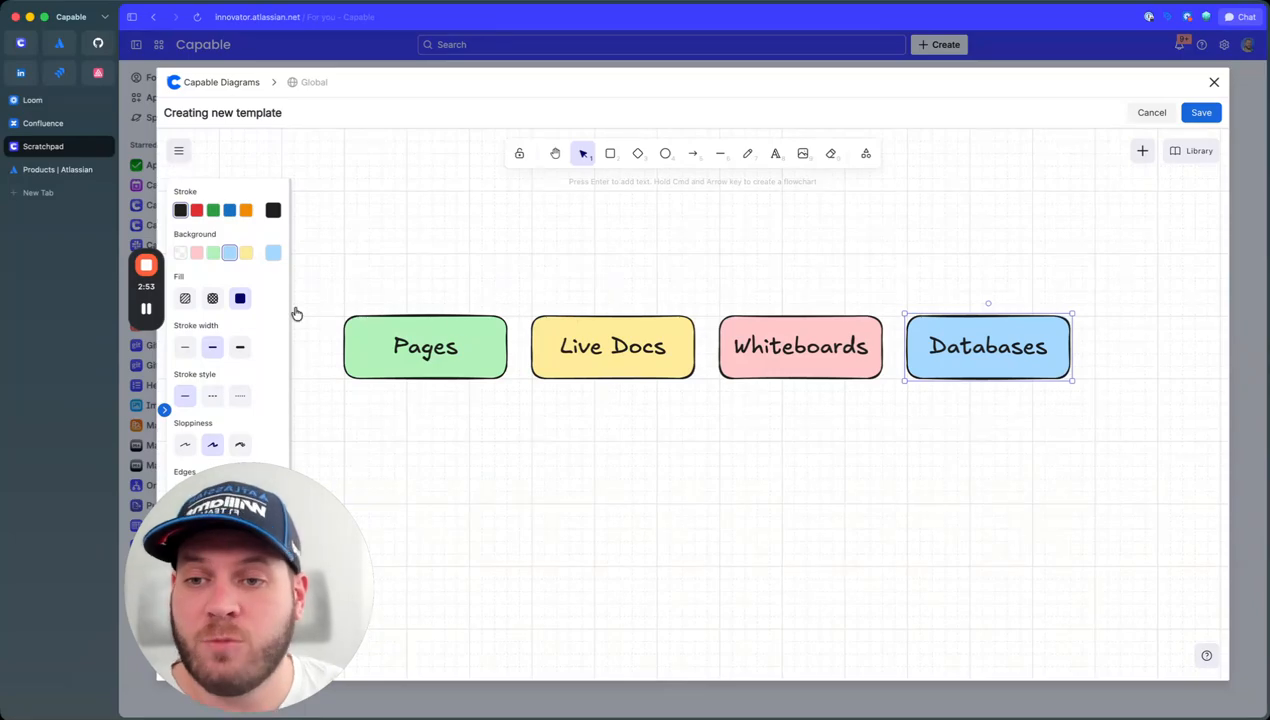
{"action": "left_click_drag", "start_coordinate": [325, 298], "coordinate": [1155, 448]}
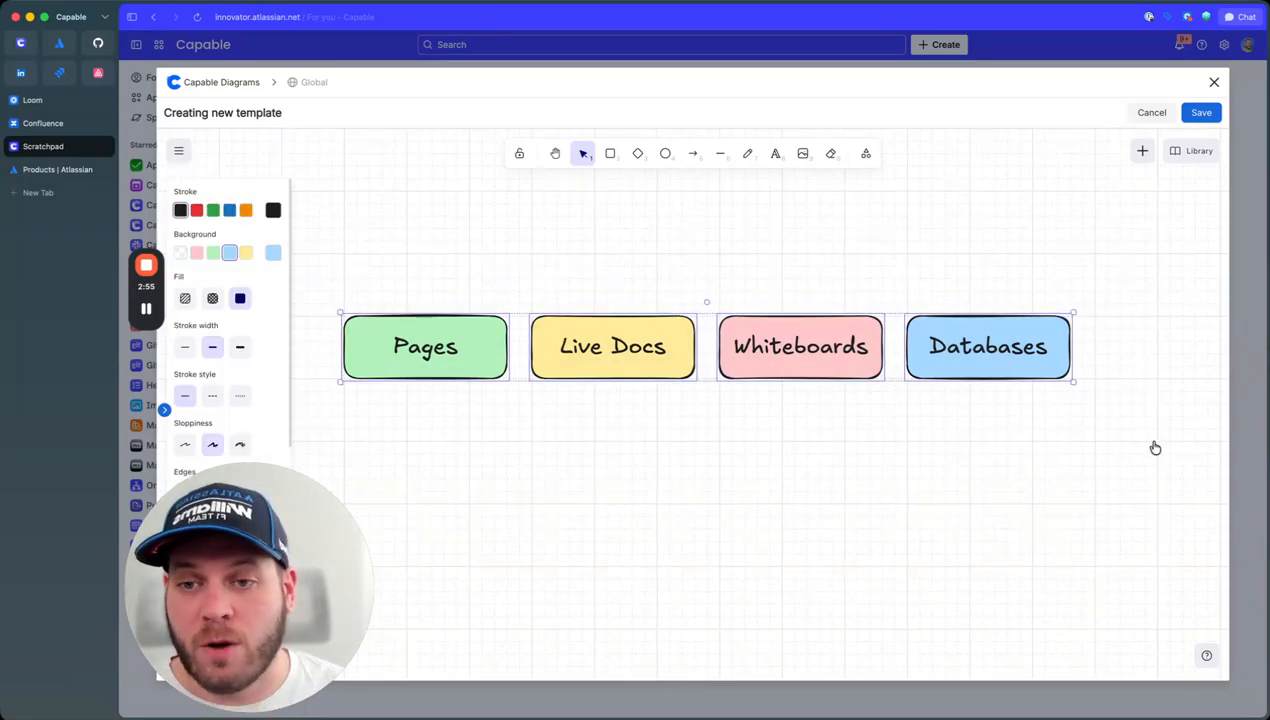
{"action": "left_click", "coordinate": [465, 344]}
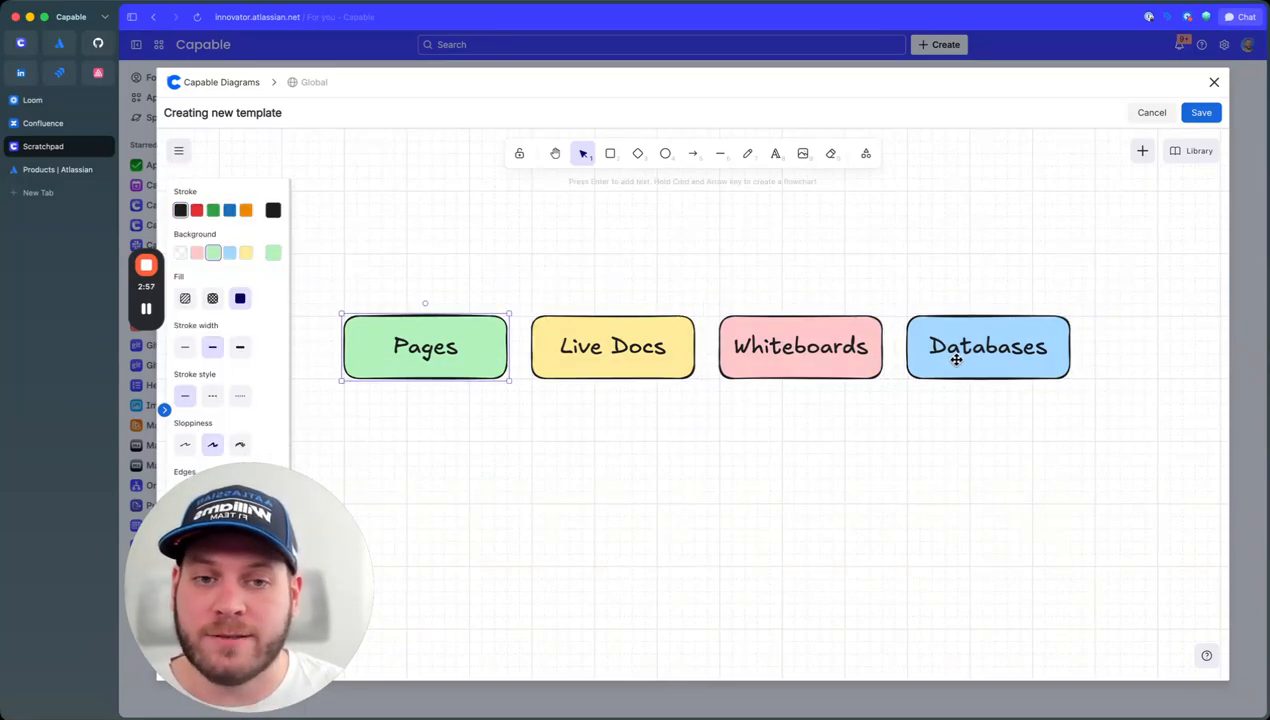
{"action": "left_click", "coordinate": [860, 353]}
{"action": "left_click", "coordinate": [605, 346]}
{"action": "left_click", "coordinate": [1000, 356]}
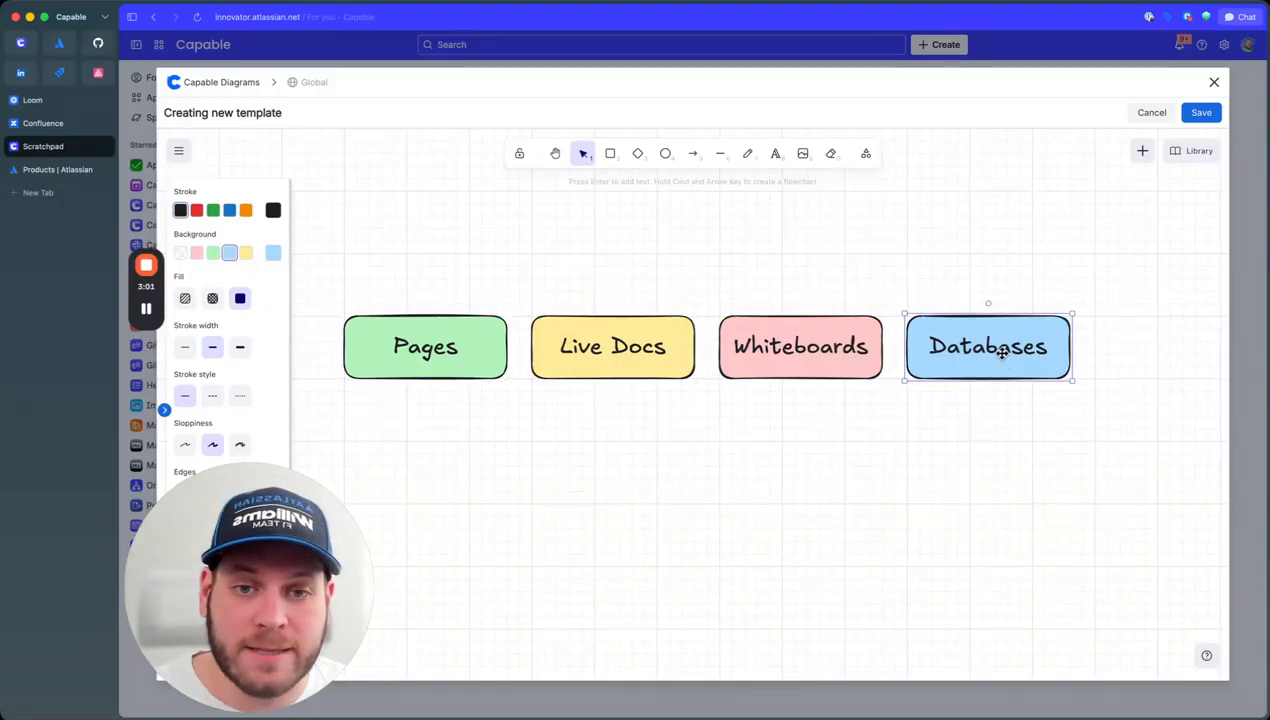
{"action": "left_click_drag", "start_coordinate": [326, 275], "coordinate": [914, 483]}
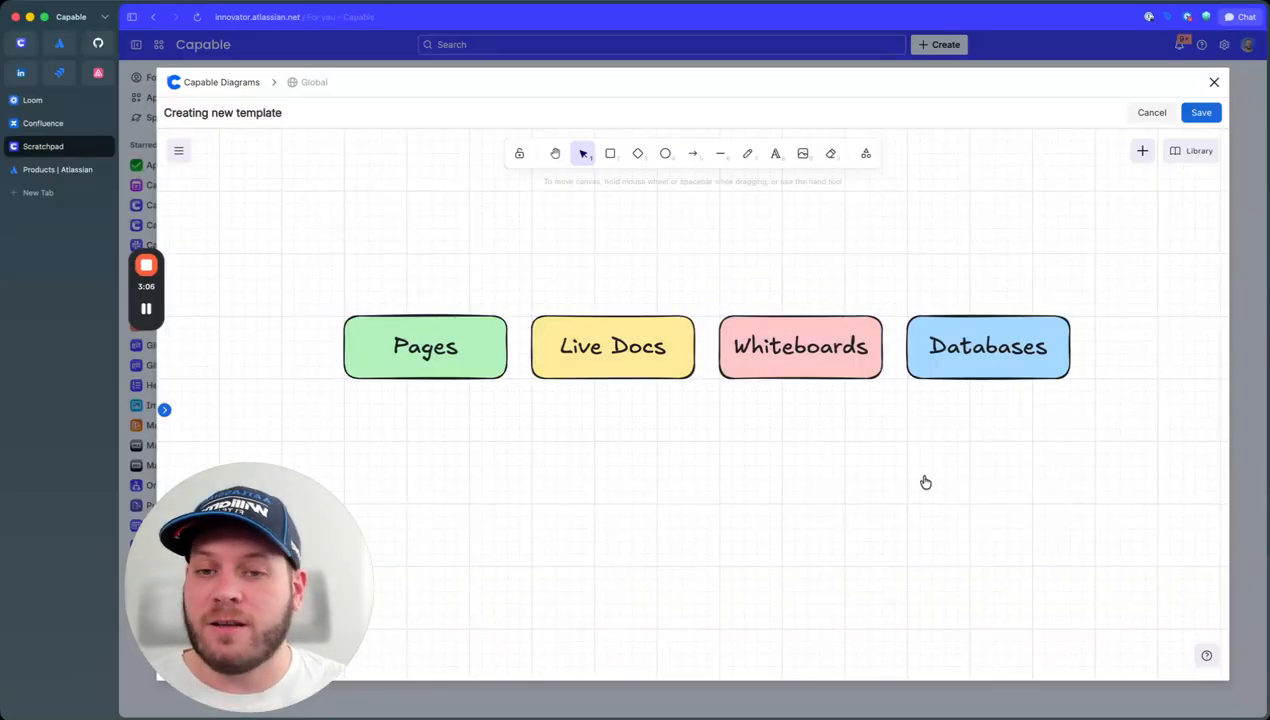
{"action": "left_click_drag", "start_coordinate": [870, 431], "coordinate": [876, 499]}
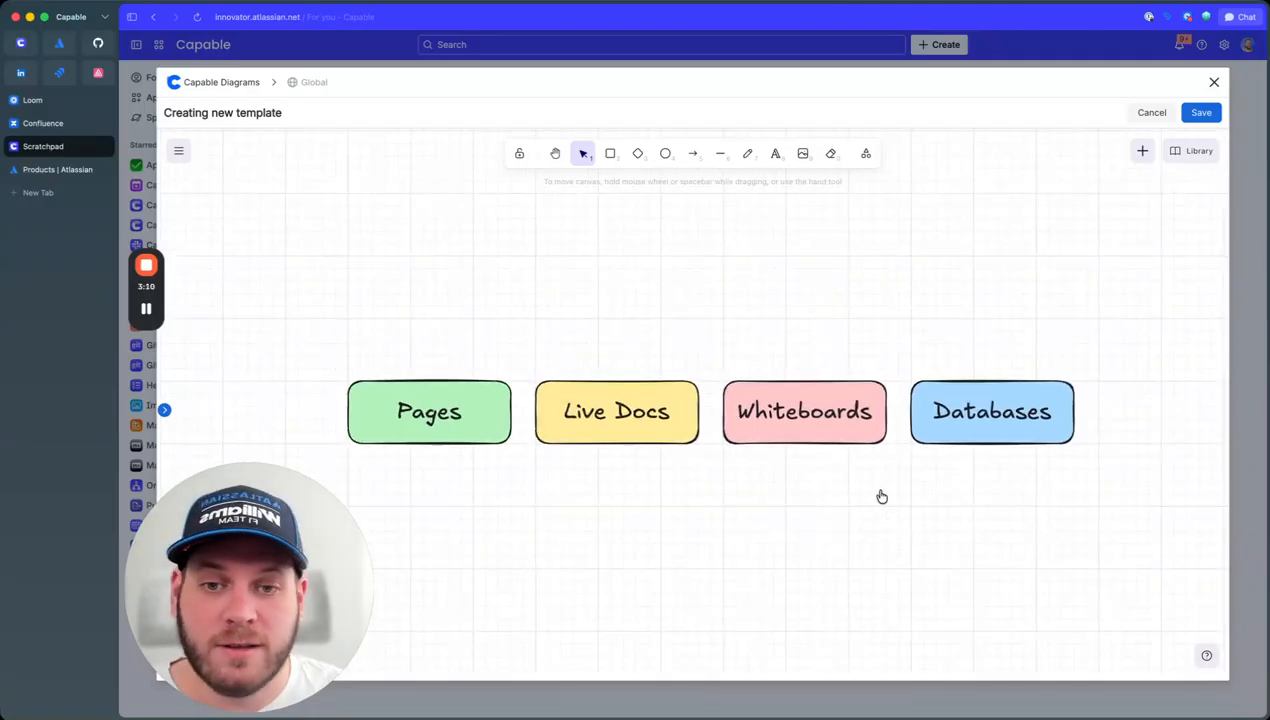
{"action": "left_click_drag", "start_coordinate": [876, 499], "coordinate": [873, 471]}
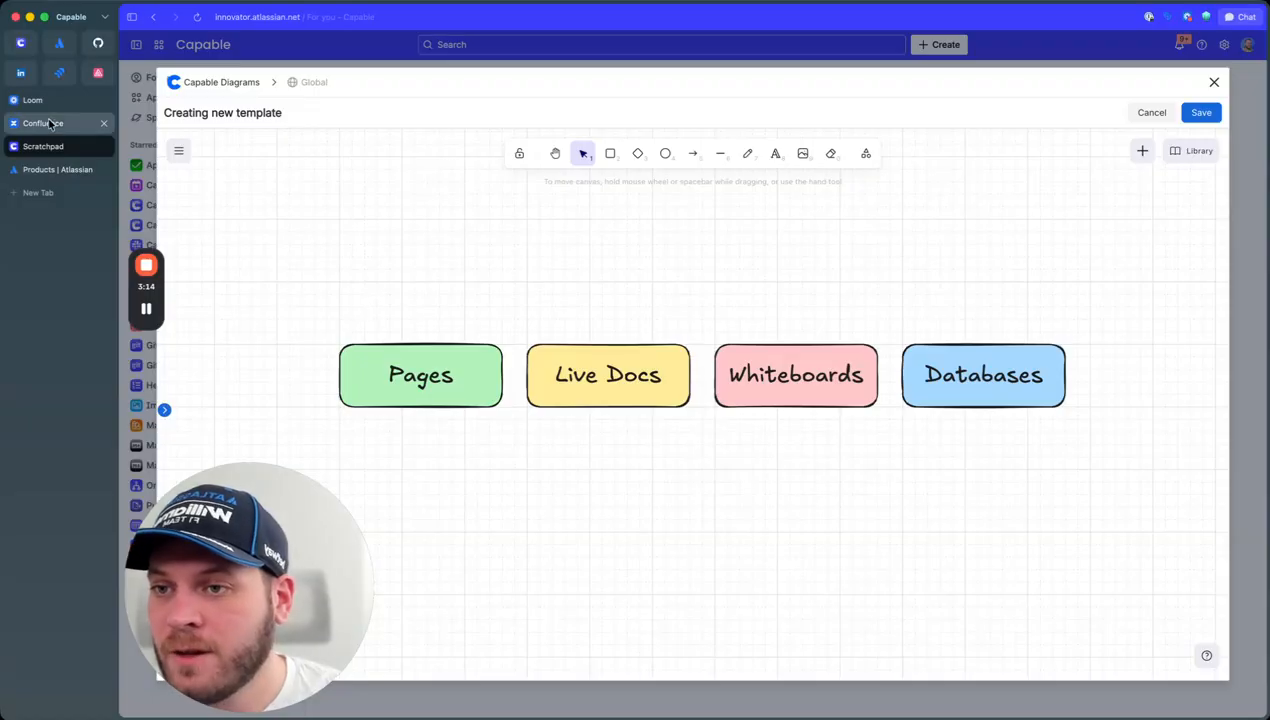
{"action": "left_click", "coordinate": [49, 123]}
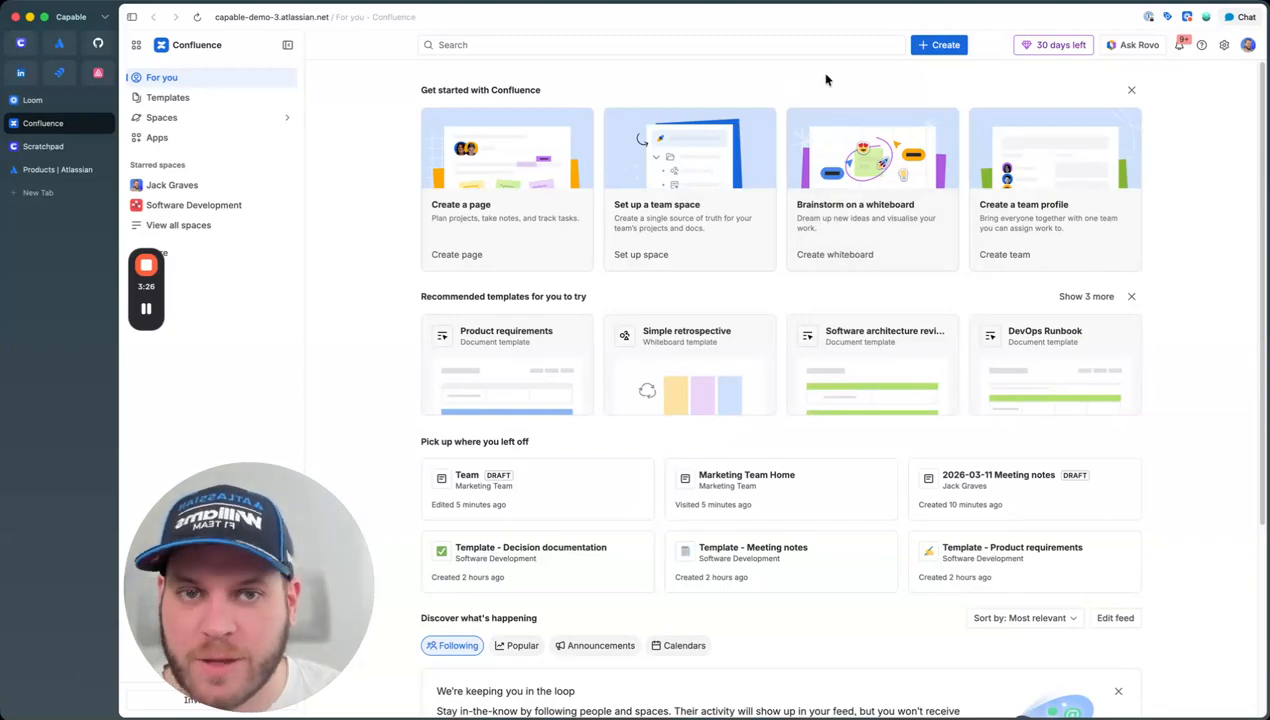
{"action": "left_click", "coordinate": [194, 192]}
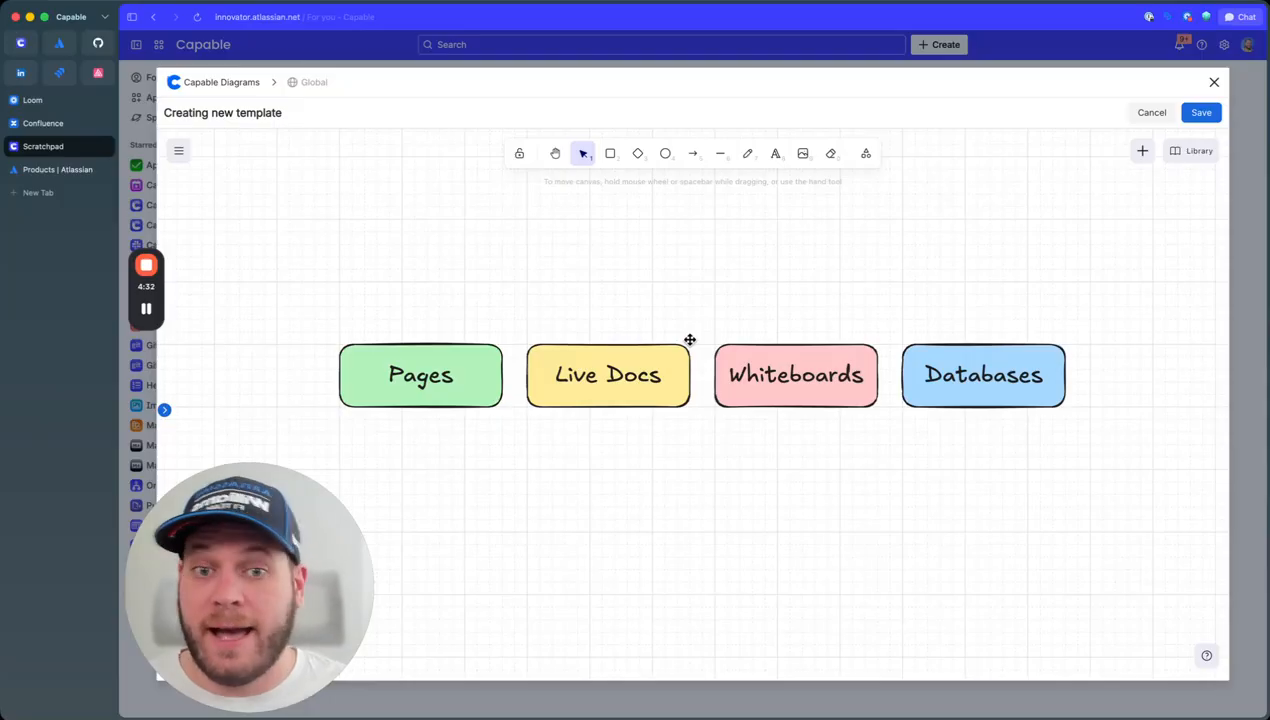
Step: Move a copy of the Databases box into empty canvas space and relabel it 'Personal Spaces'
{"action": "scroll", "coordinate": [845, 275], "scroll_direction": "right", "scroll_amount": 10}
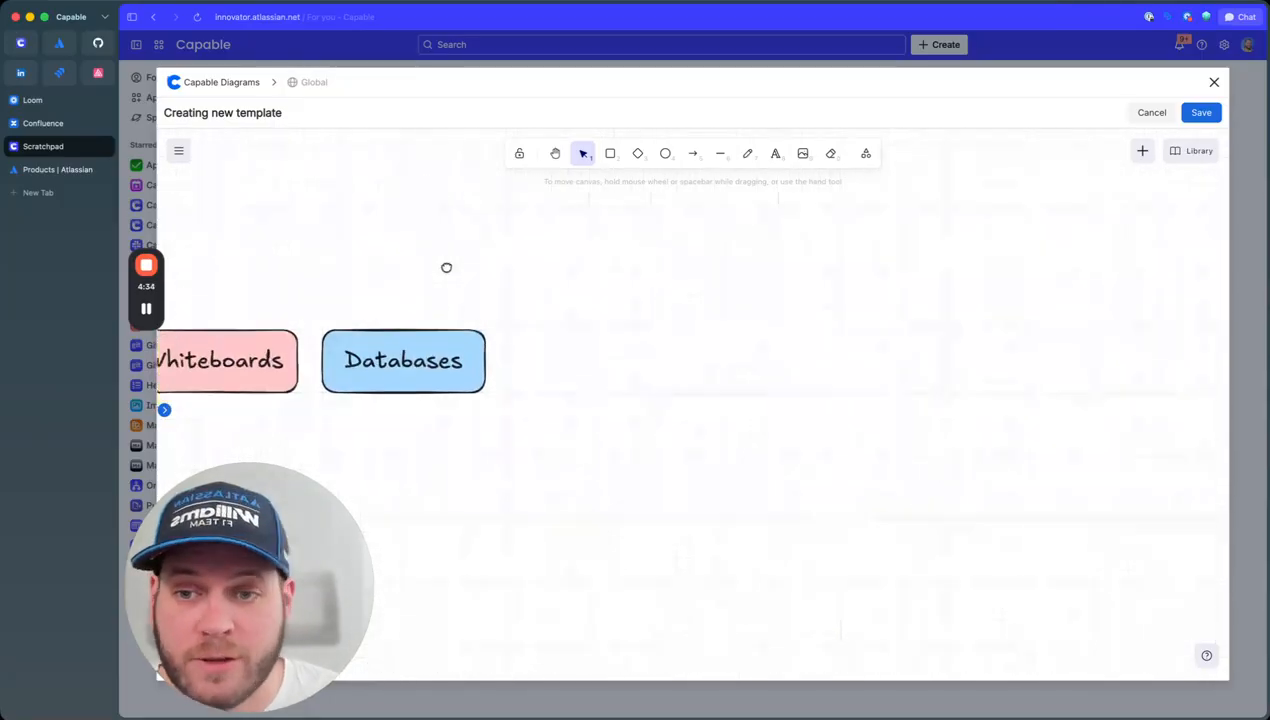
{"action": "left_click_drag", "start_coordinate": [710, 339], "coordinate": [507, 351]}
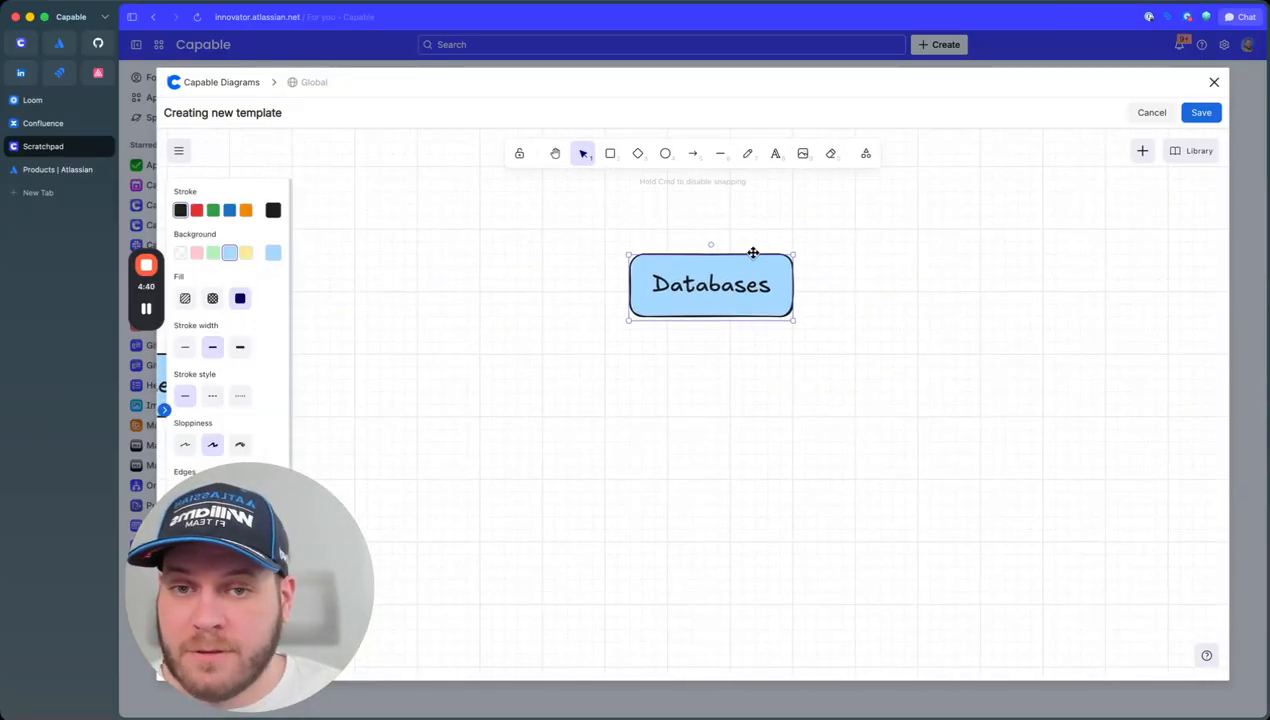
{"action": "left_click_drag", "start_coordinate": [752, 283], "coordinate": [728, 261]}
{"action": "left_click", "coordinate": [794, 366]}
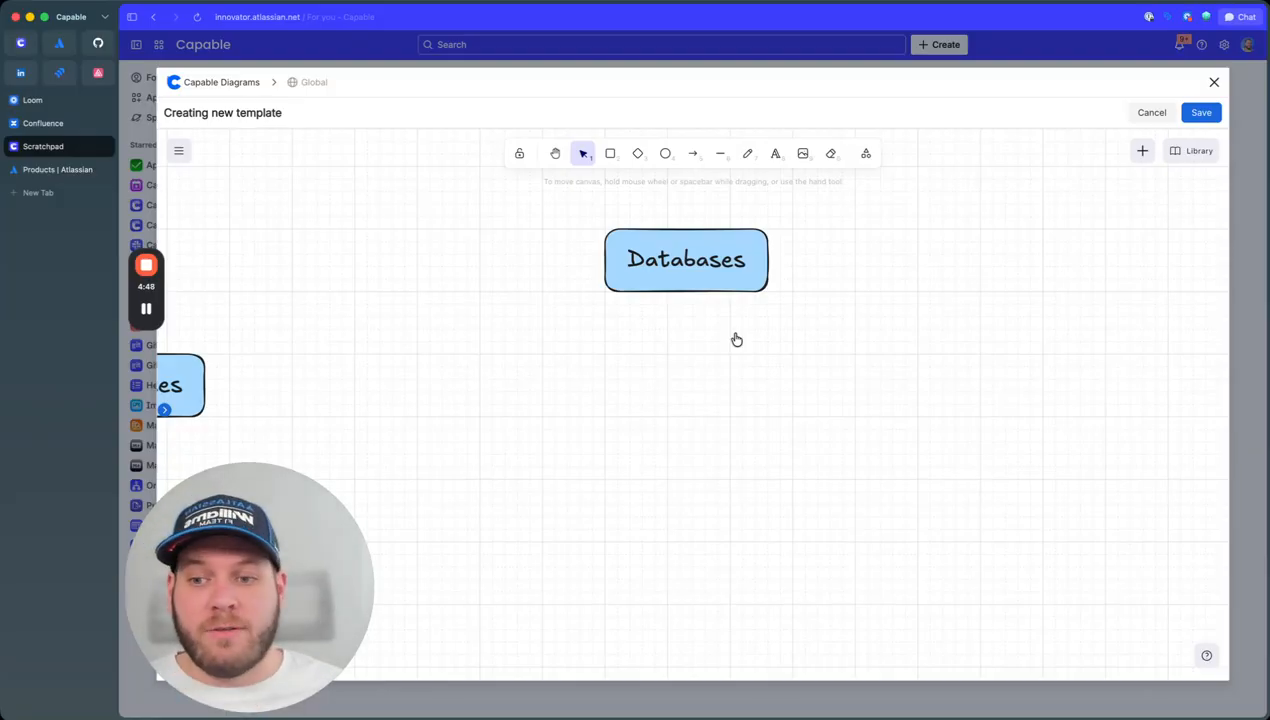
{"action": "double_click", "coordinate": [669, 279]}
{"action": "type", "text": "Space"}
{"action": "left_click", "coordinate": [731, 360]}
{"action": "left_click_drag", "start_coordinate": [700, 262], "coordinate": [512, 262]}
{"action": "double_click", "coordinate": [550, 256]}
{"action": "type", "text": "Personal Spaces"}
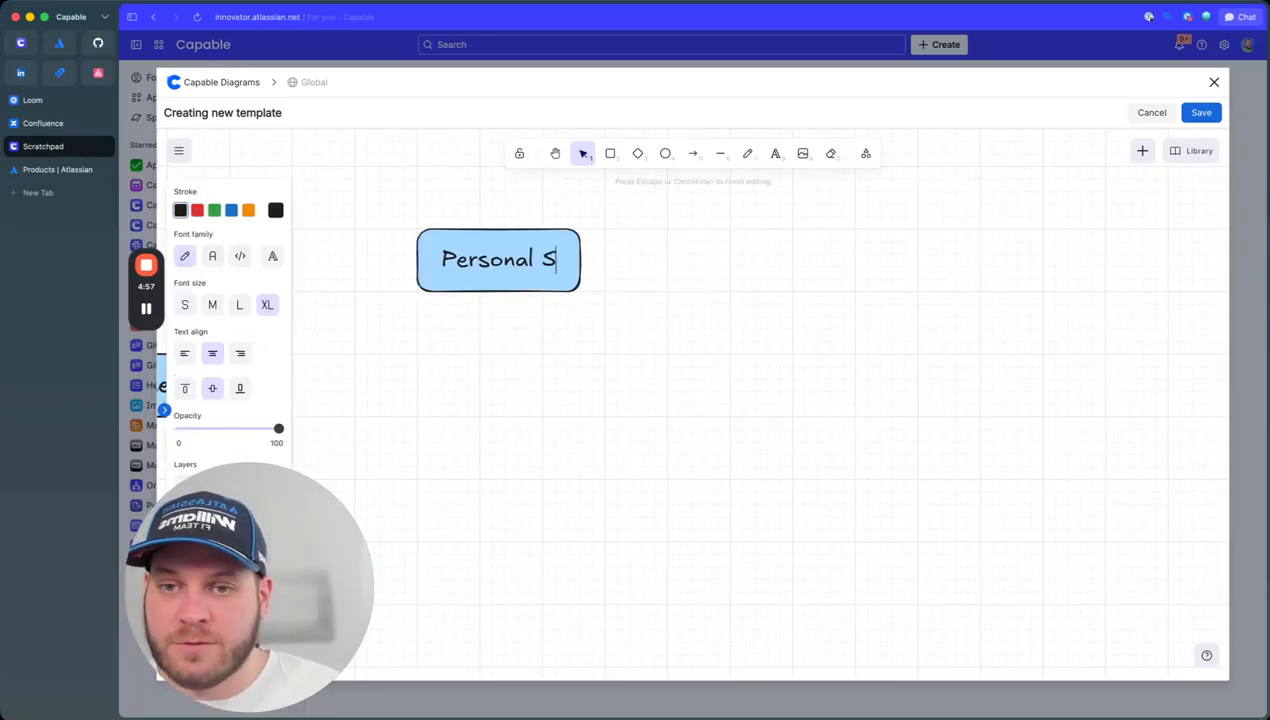
Step: Relabel the right-hand copy 'Organizational Spaces'
{"action": "left_click_drag", "start_coordinate": [950, 245], "coordinate": [925, 246]}
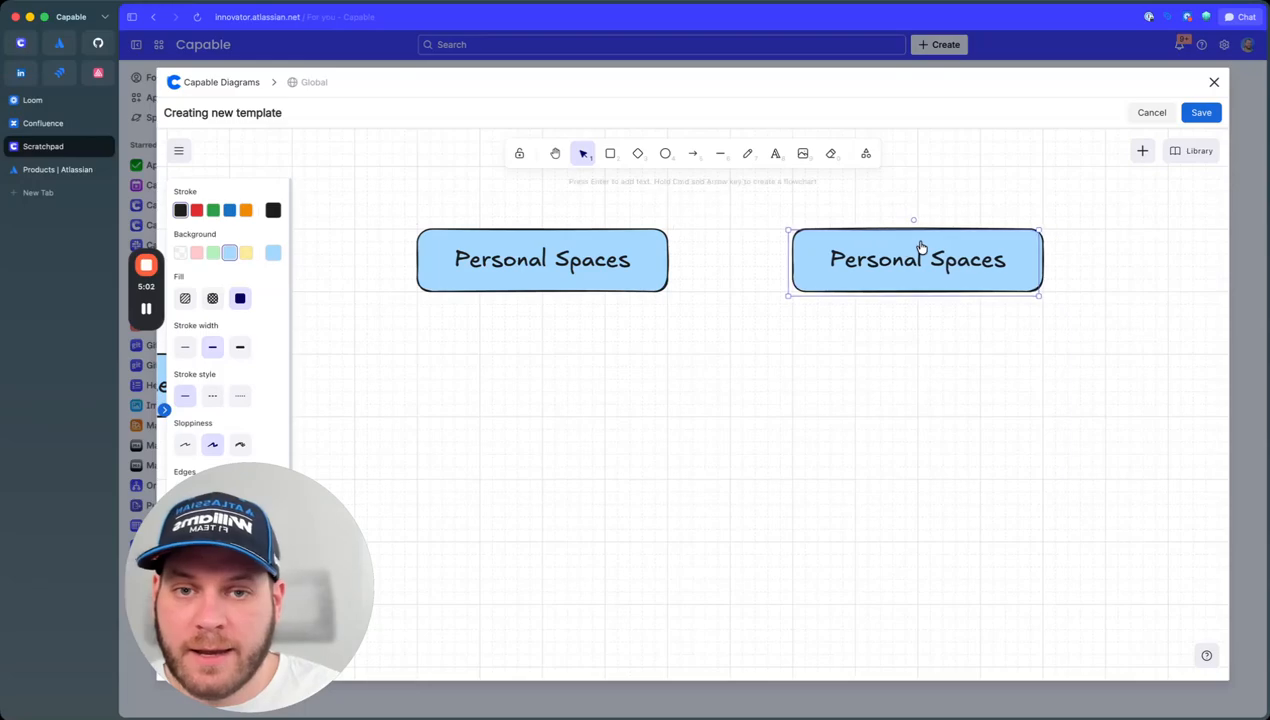
{"action": "double_click", "coordinate": [925, 250]}
{"action": "double_click", "coordinate": [858, 256]}
{"action": "type", "text": "Org"}
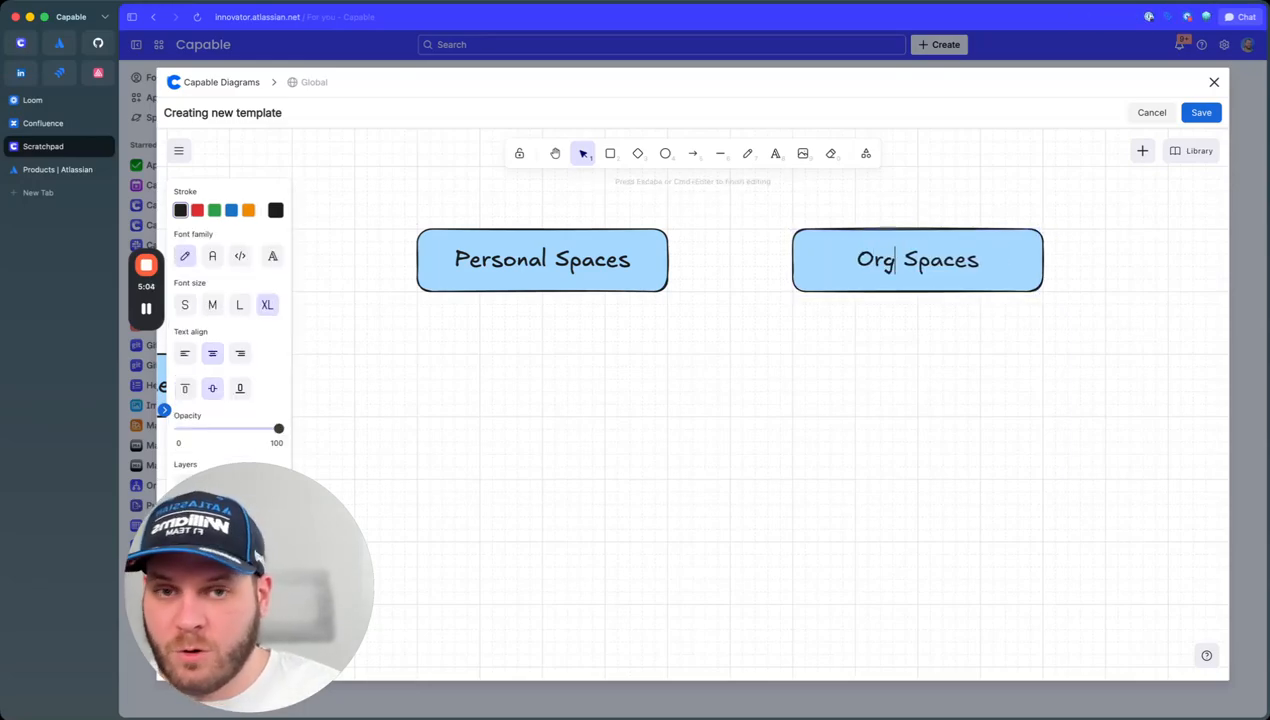
{"action": "type", "text": "an"}
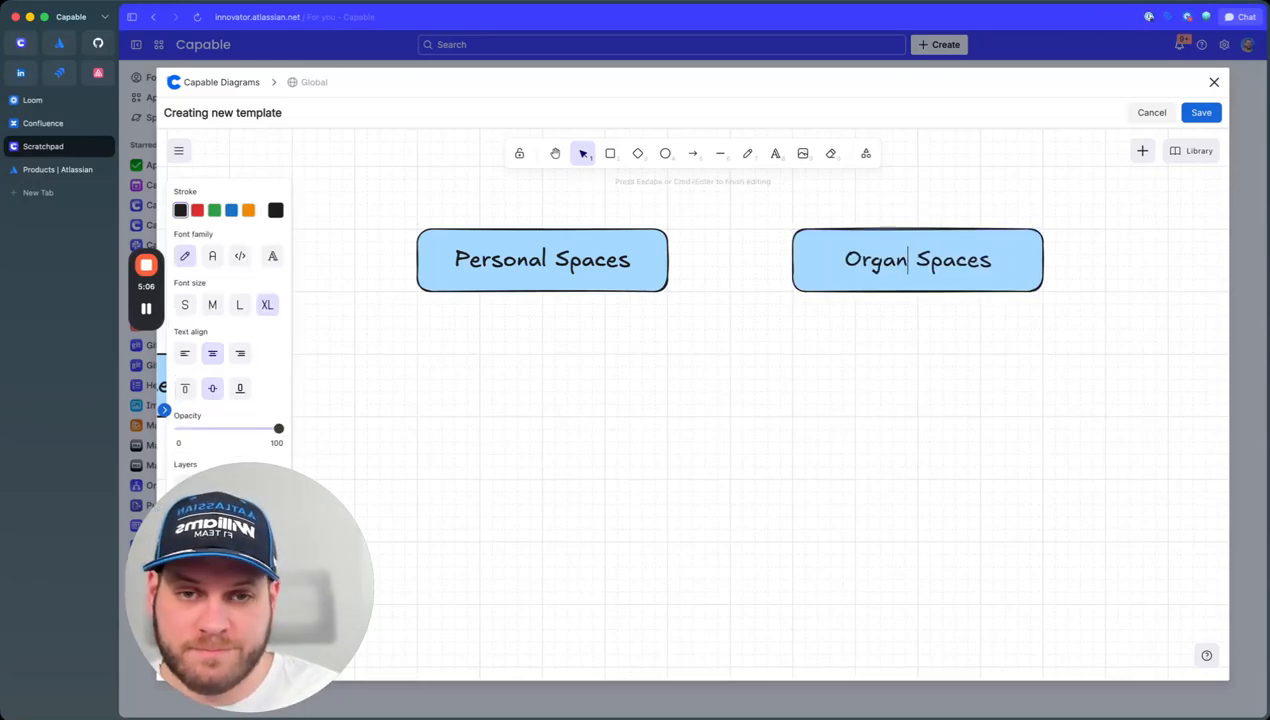
{"action": "type", "text": "izational"}
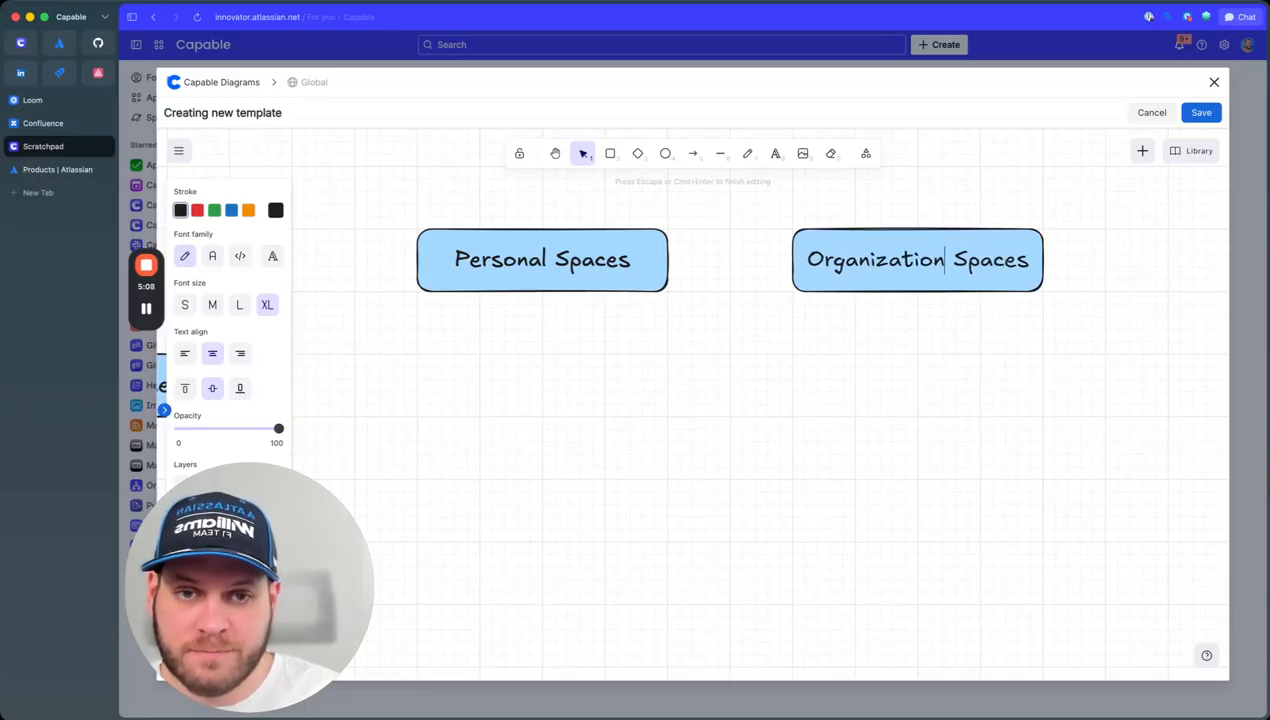
{"action": "key", "text": "Escape"}
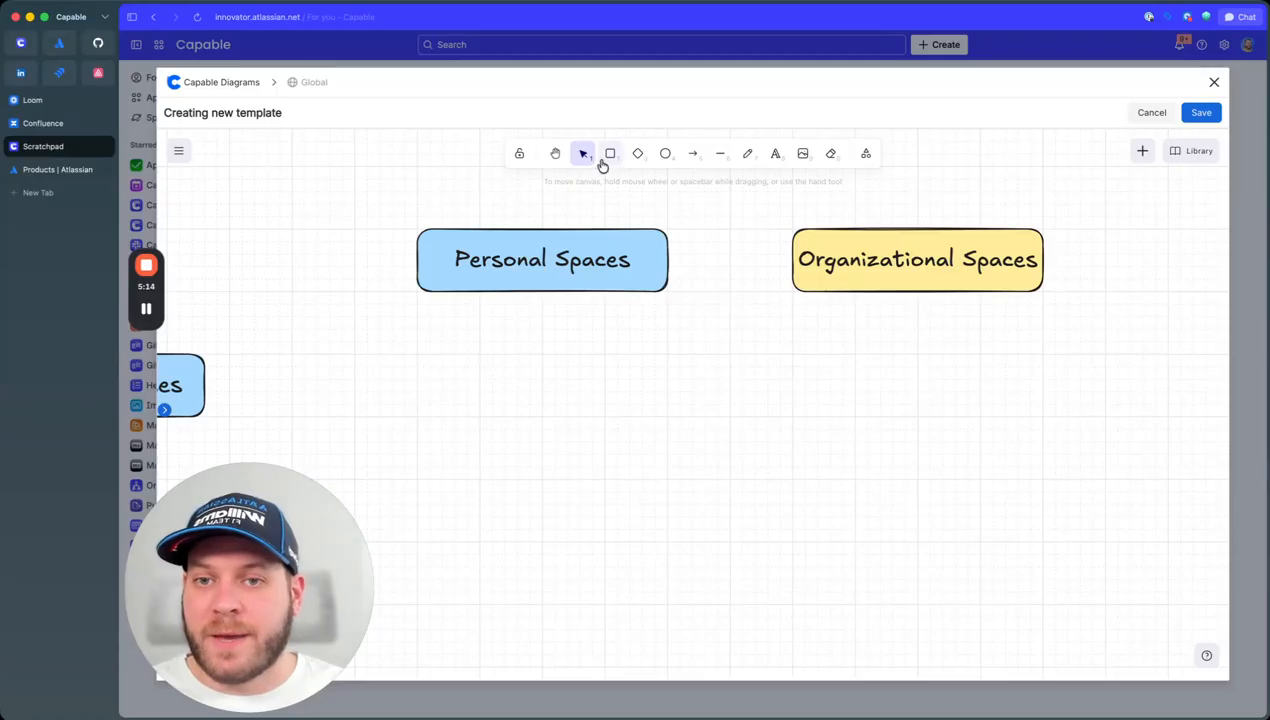
Step: Draw a light-blue square below Personal Spaces and arrange four copies into a staggered stack
{"action": "left_click", "coordinate": [608, 155]}
{"action": "mouse_move", "coordinate": [541, 355]}
{"action": "left_mouse_down"}
{"action": "mouse_move", "coordinate": [605, 418]}
{"action": "mouse_move", "coordinate": [499, 371]}
{"action": "mouse_move", "coordinate": [687, 449]}
{"action": "mouse_move", "coordinate": [508, 372]}
{"action": "mouse_move", "coordinate": [536, 417]}
{"action": "mouse_move", "coordinate": [570, 421]}
{"action": "left_mouse_up"}
{"action": "left_click", "coordinate": [231, 253]}
{"action": "left_click_drag", "start_coordinate": [678, 510], "coordinate": [494, 400]}
{"action": "left_click", "coordinate": [493, 371], "text": "shift"}
{"action": "left_click", "coordinate": [740, 436]}
{"action": "left_click_drag", "start_coordinate": [678, 478], "coordinate": [416, 314]}
{"action": "left_click_drag", "start_coordinate": [467, 358], "coordinate": [493, 370]}
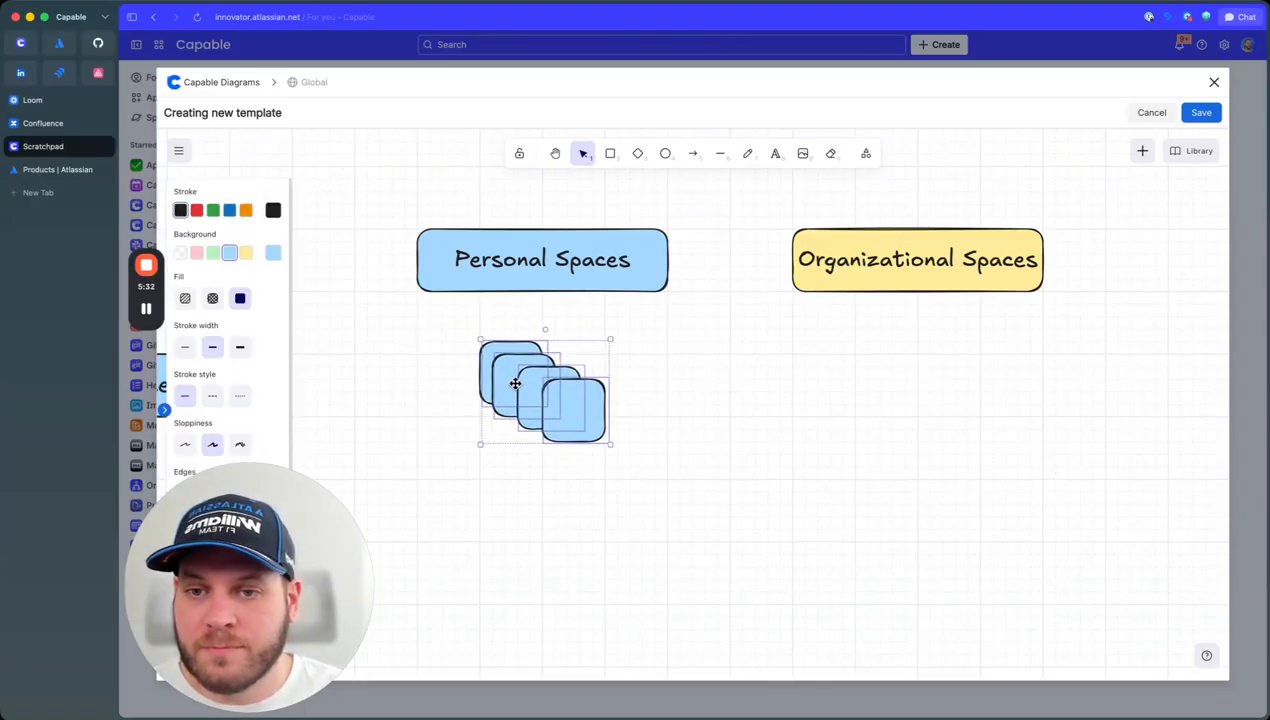
{"action": "left_click", "coordinate": [723, 427]}
Step: Draw a downward arrow from Personal Spaces to the stacked squares
{"action": "left_click", "coordinate": [694, 153]}
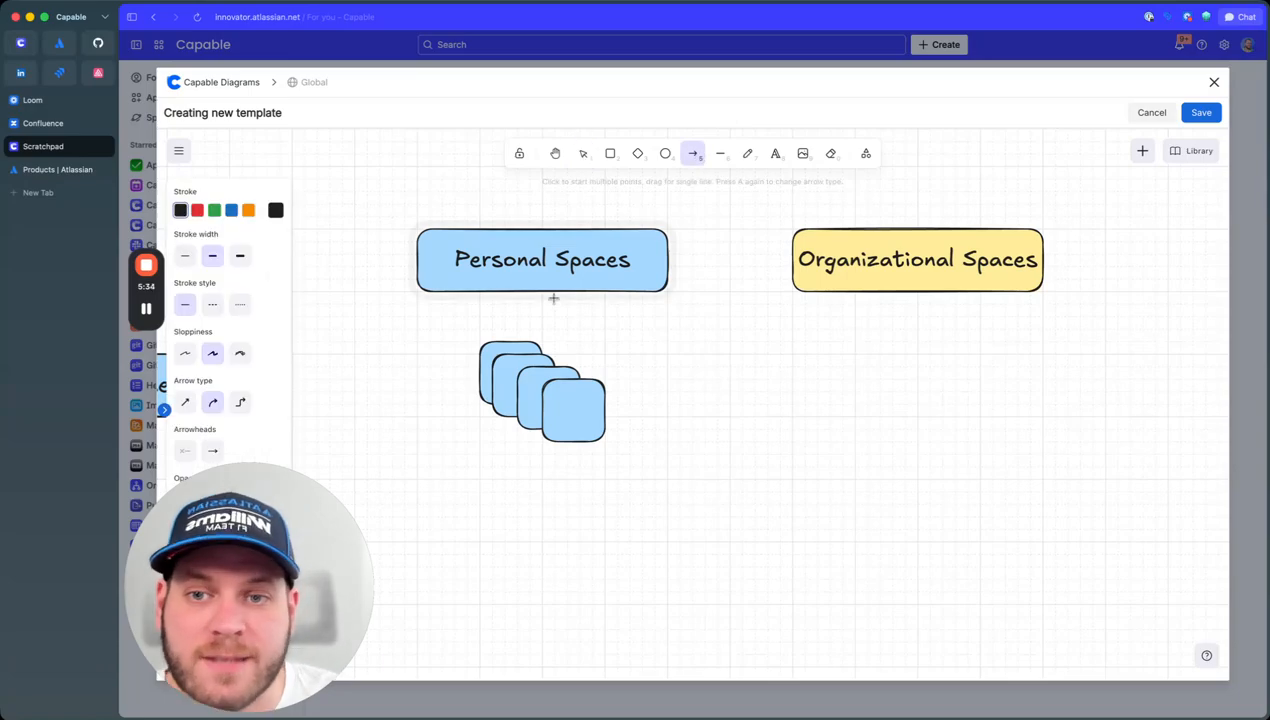
{"action": "left_click_drag", "start_coordinate": [540, 291], "coordinate": [543, 352]}
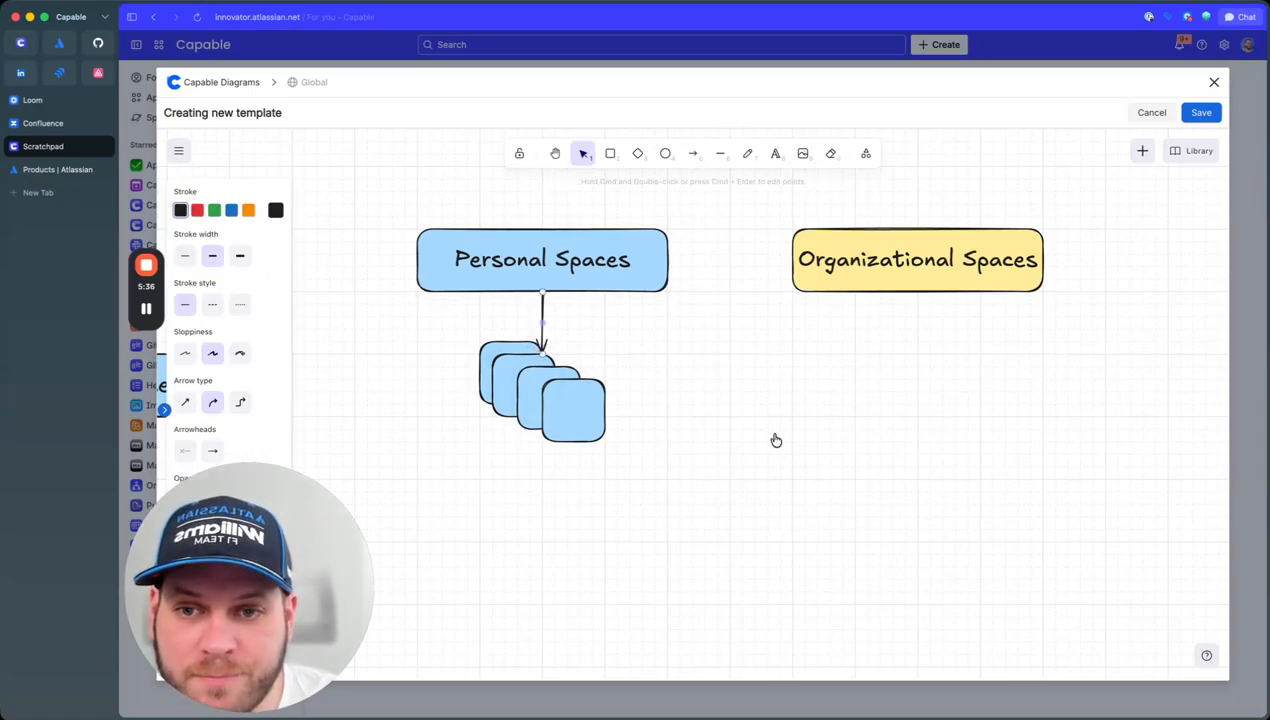
{"action": "left_click_drag", "start_coordinate": [958, 365], "coordinate": [784, 376]}
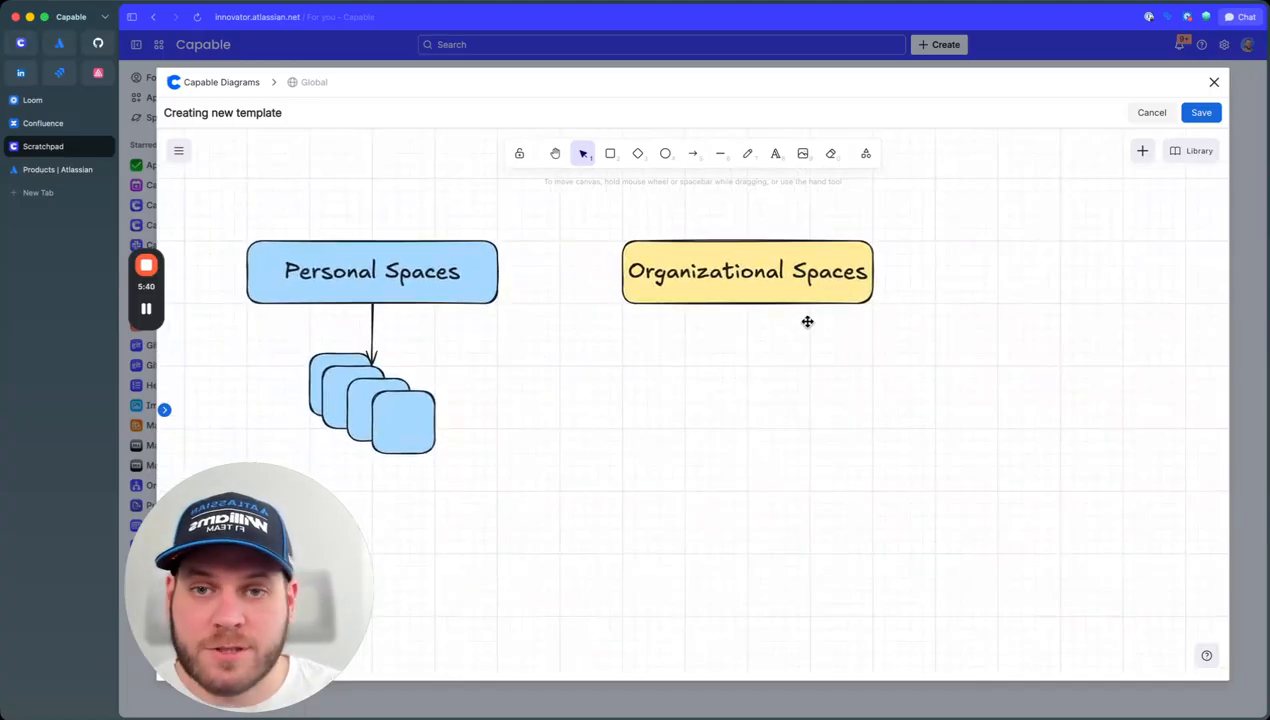
Step: Draw a box labelled 'Company Space' under Organizational Spaces, widened to fit its text
{"action": "left_click", "coordinate": [612, 155]}
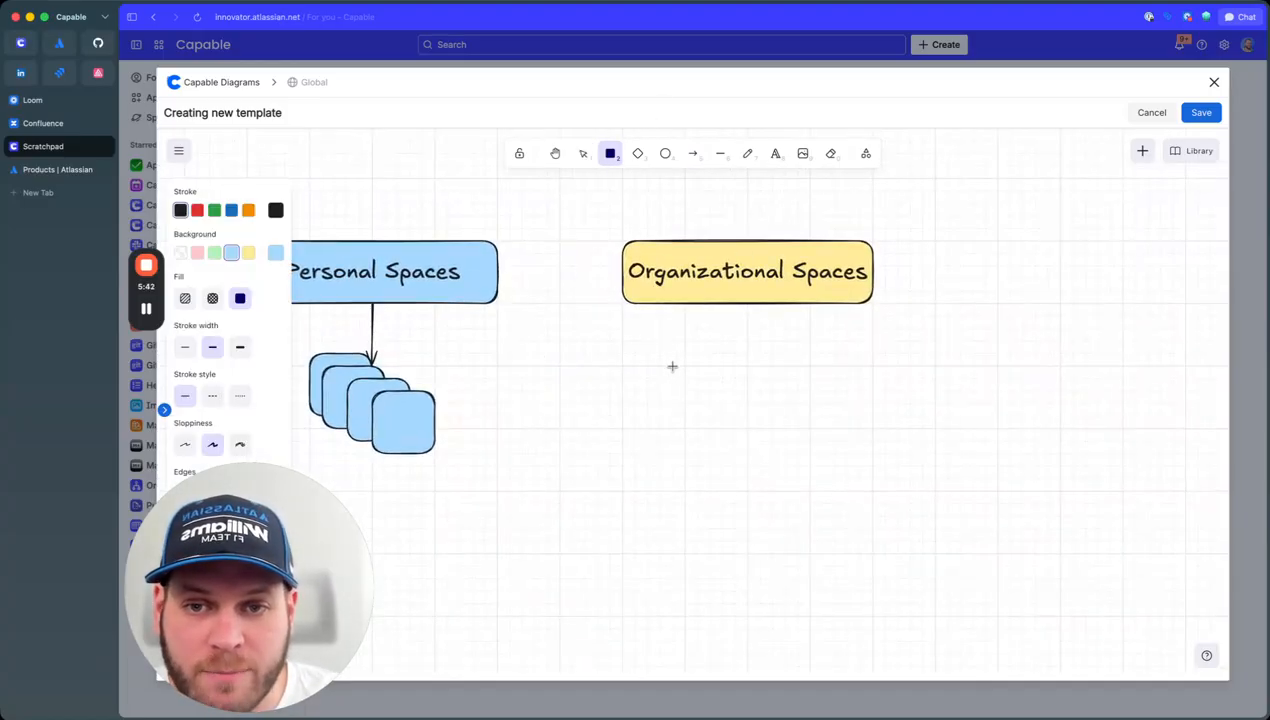
{"action": "left_click_drag", "start_coordinate": [660, 366], "coordinate": [823, 428]}
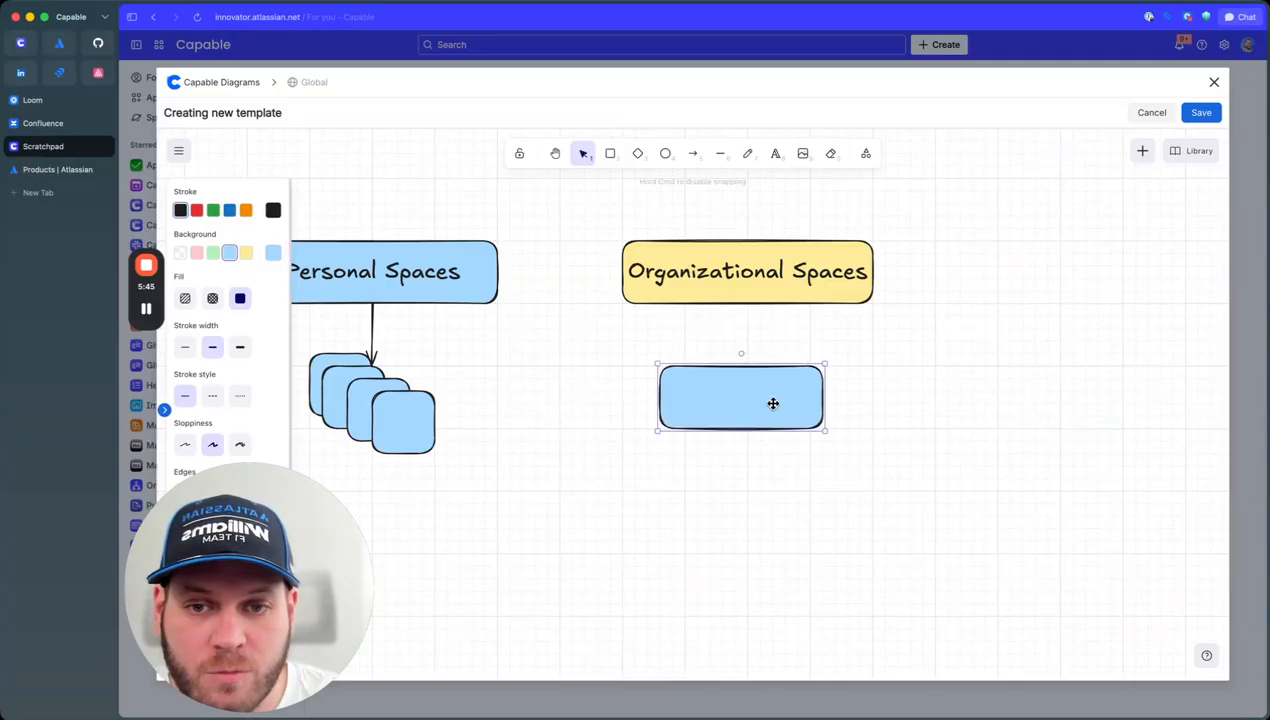
{"action": "double_click", "coordinate": [774, 405]}
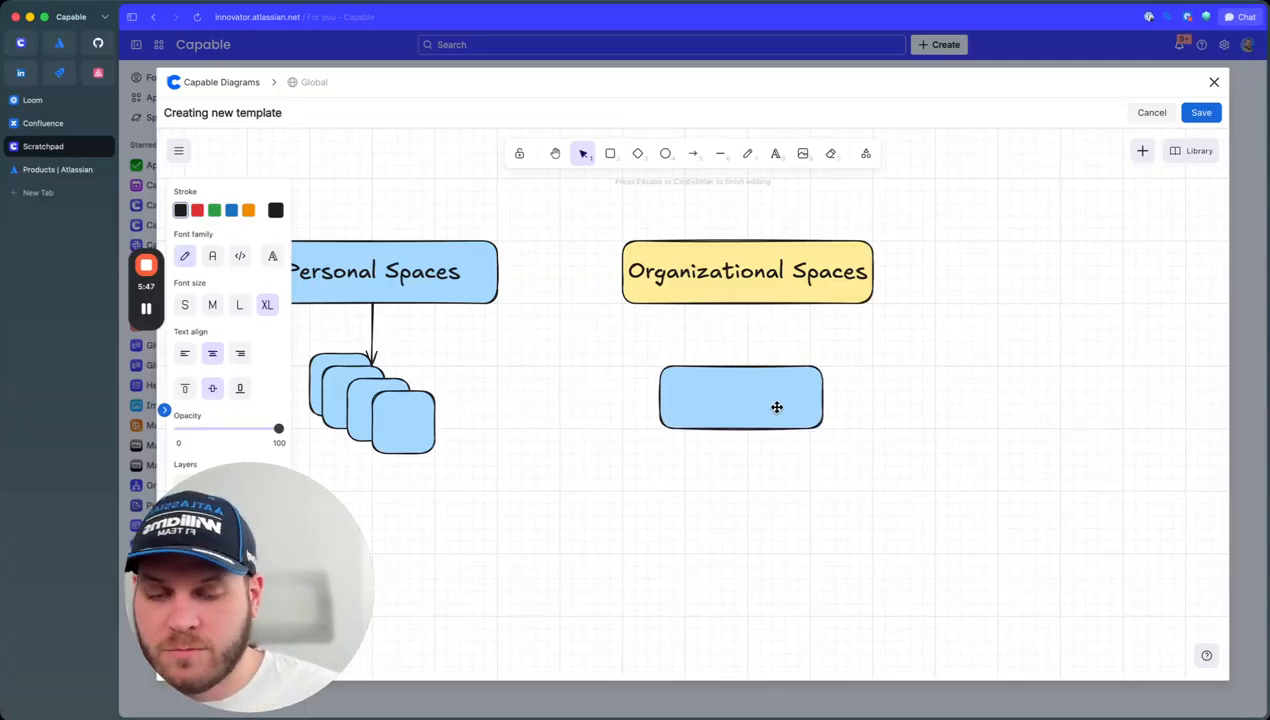
{"action": "type", "text": "Company Sp"}
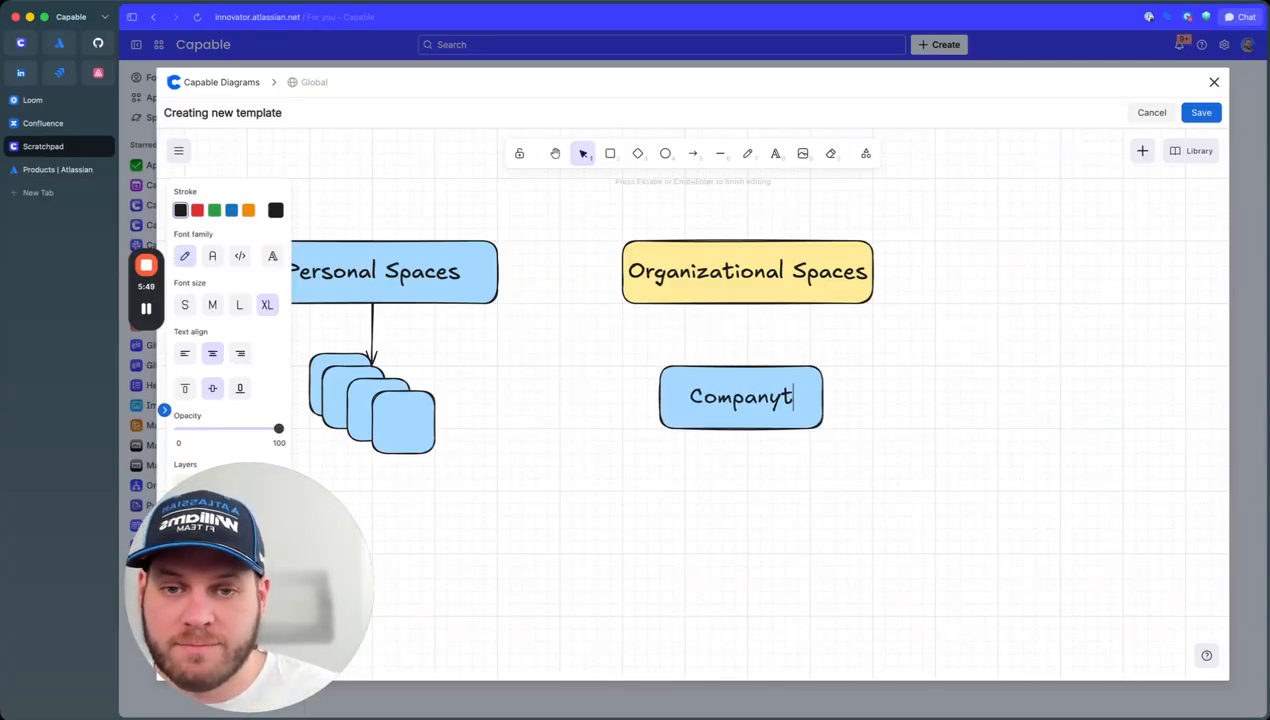
{"action": "type", "text": "ace"}
{"action": "left_click", "coordinate": [723, 400]}
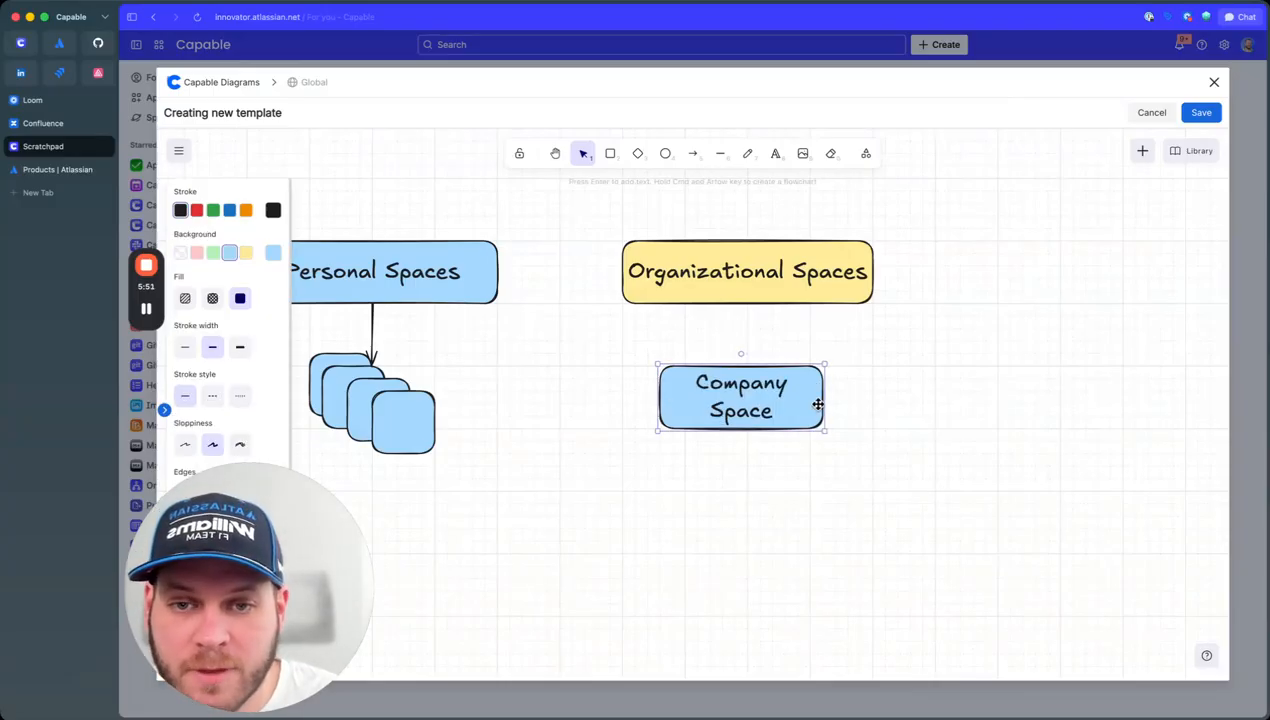
{"action": "left_click_drag", "start_coordinate": [818, 395], "coordinate": [854, 395]}
{"action": "left_click_drag", "start_coordinate": [774, 411], "coordinate": [762, 411]}
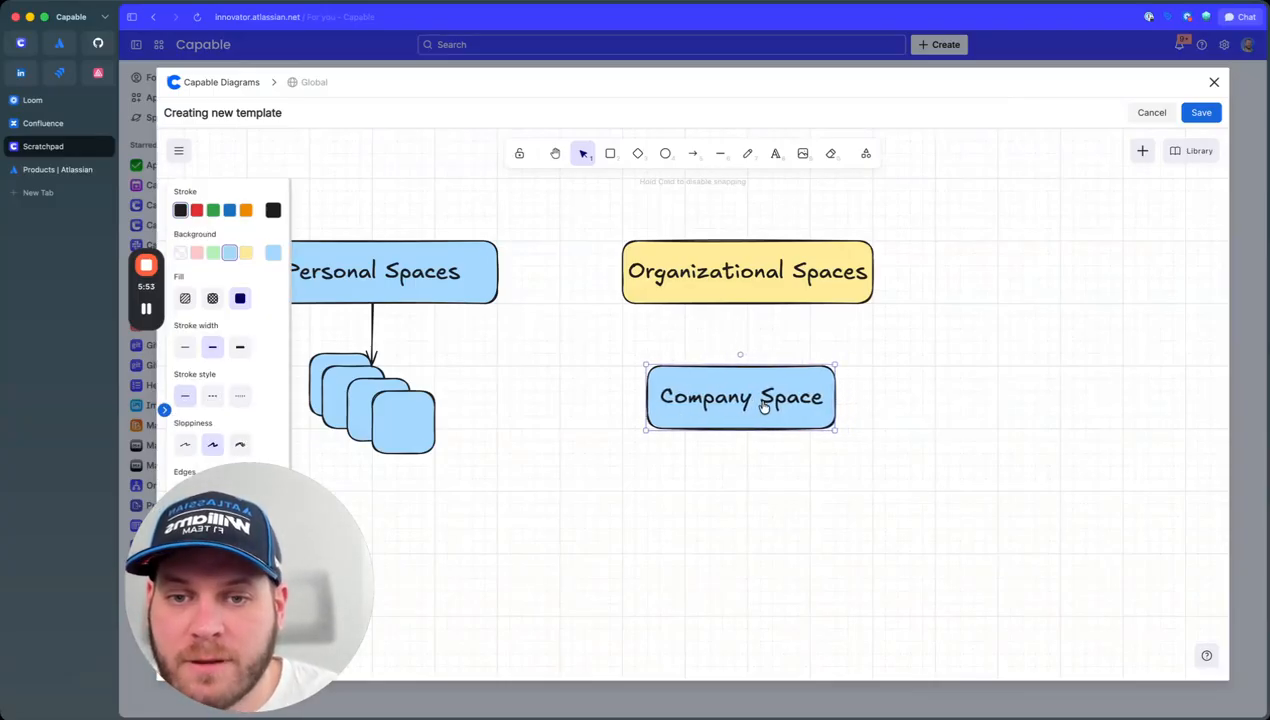
{"action": "left_click", "coordinate": [720, 475]}
Step: Resize Pages, Live Docs, Whiteboards and Databases together and move them beneath Company Space
{"action": "scroll", "coordinate": [628, 464], "scroll_direction": "left", "scroll_amount": 10}
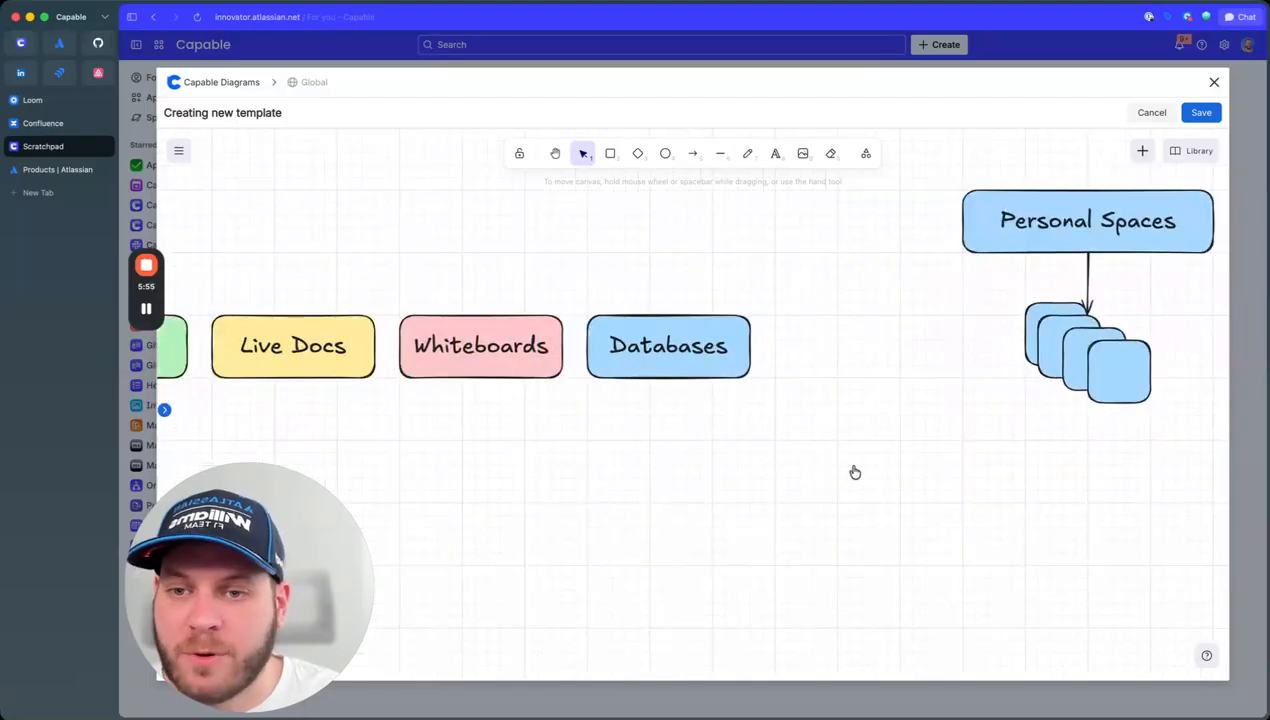
{"action": "left_click_drag", "start_coordinate": [1085, 456], "coordinate": [284, 328]}
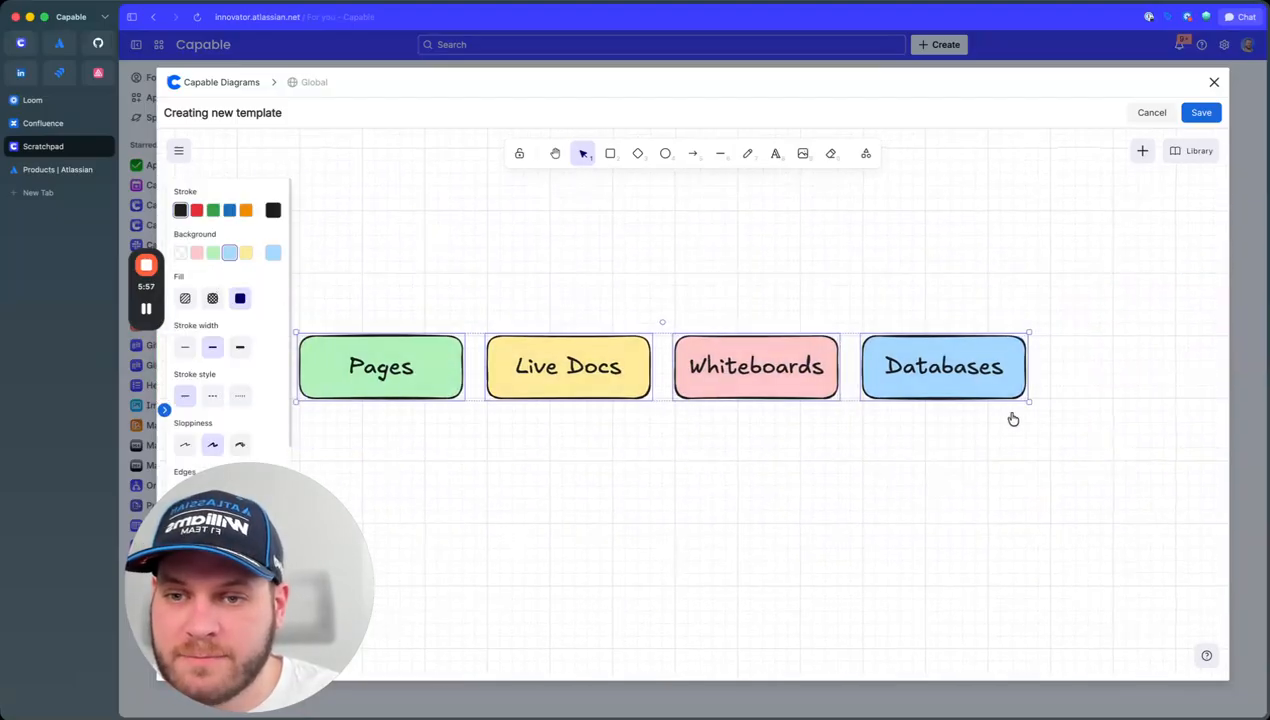
{"action": "scroll", "coordinate": [556, 431], "scroll_direction": "right", "scroll_amount": 10}
{"action": "scroll", "coordinate": [700, 455], "scroll_direction": "right", "scroll_amount": 3}
{"action": "scroll", "coordinate": [810, 448], "scroll_direction": "down", "scroll_amount": 3}
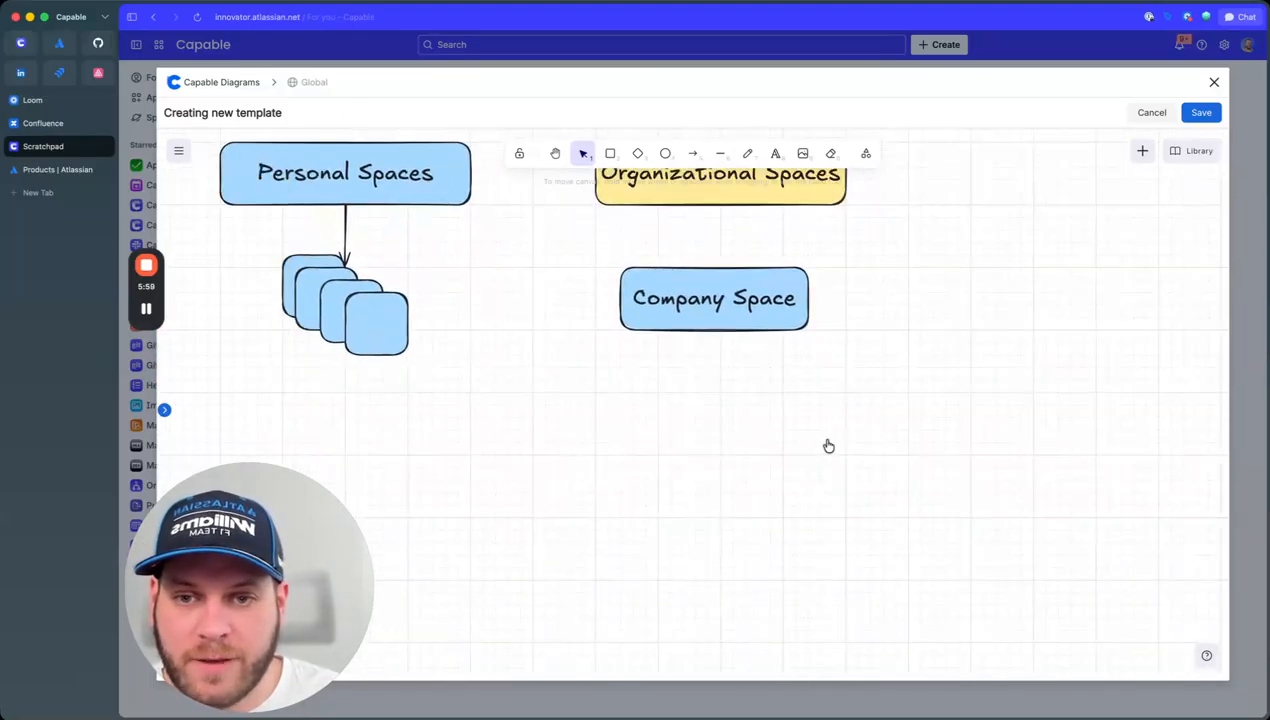
{"action": "left_click_drag", "start_coordinate": [338, 425], "coordinate": [416, 439]}
{"action": "left_click_drag", "start_coordinate": [817, 467], "coordinate": [767, 454]}
{"action": "left_click", "coordinate": [785, 333]}
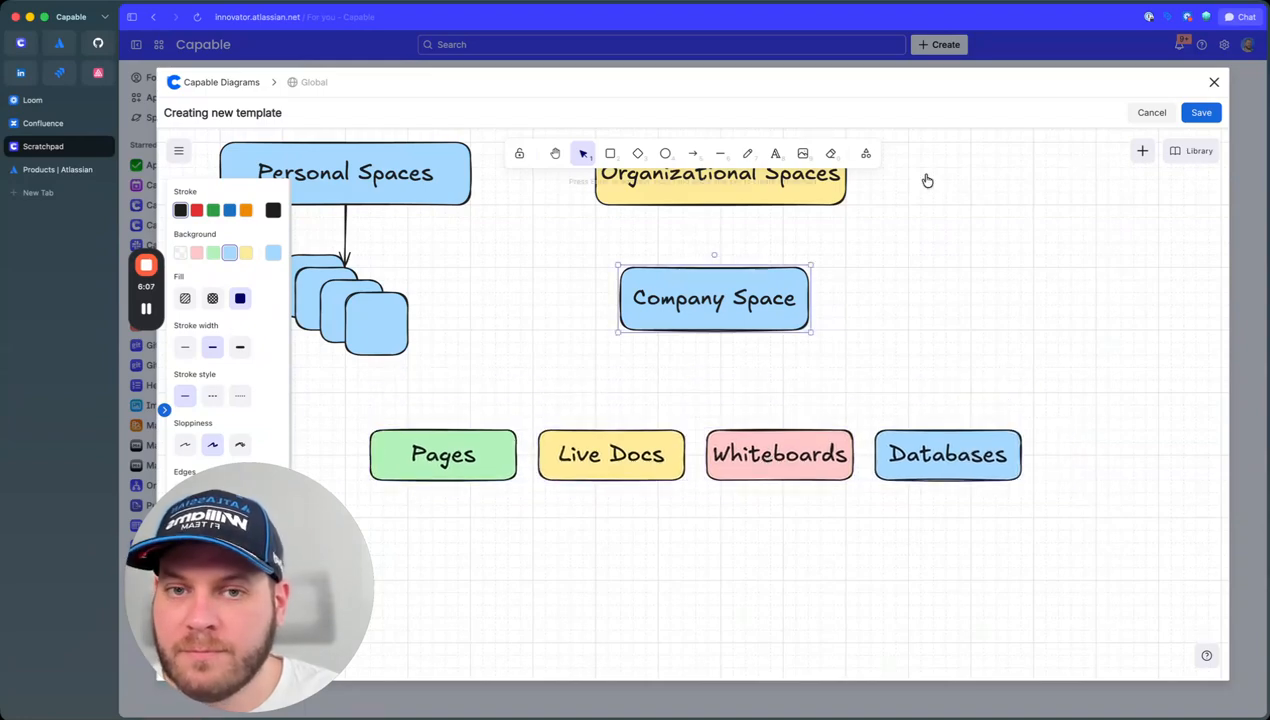
Step: Draw four arrows from Company Space's bottom edge to Pages, Live Docs, Whiteboards and Databases
{"action": "left_click", "coordinate": [692, 153]}
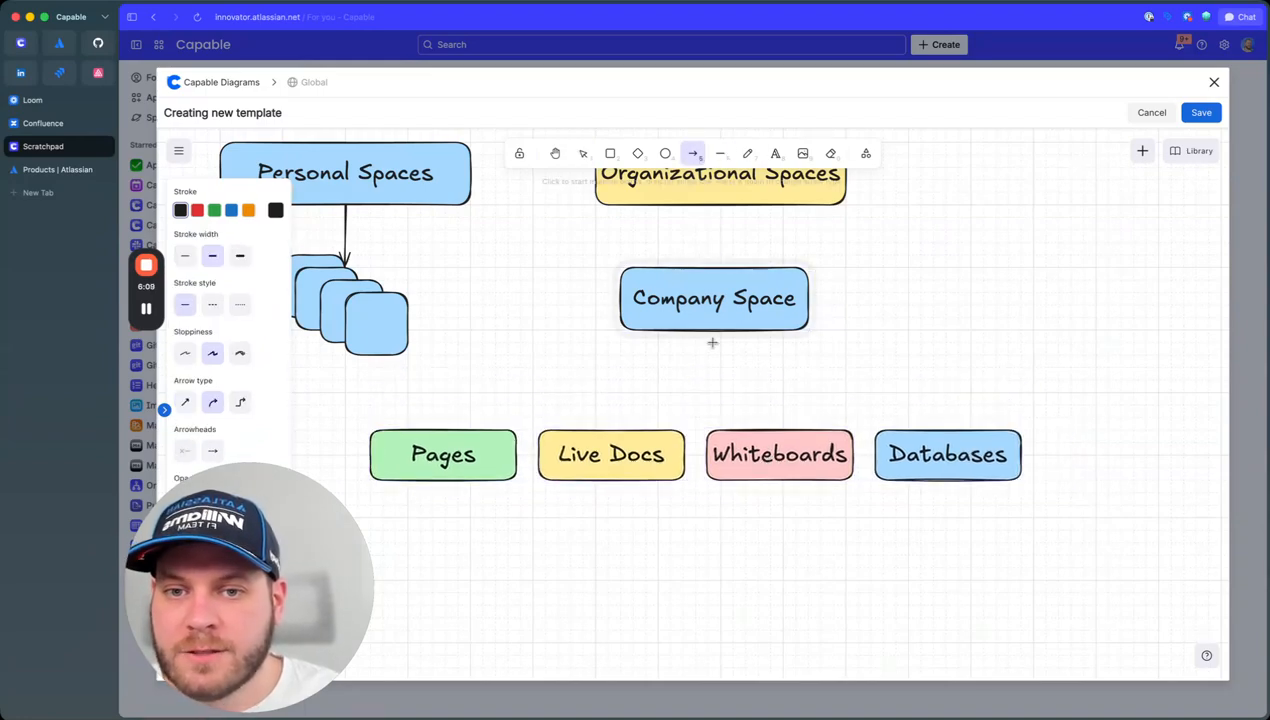
{"action": "mouse_move", "coordinate": [712, 332]}
{"action": "left_mouse_down"}
{"action": "mouse_move", "coordinate": [458, 452]}
{"action": "mouse_move", "coordinate": [470, 432]}
{"action": "left_mouse_up"}
{"action": "left_click", "coordinate": [692, 153]}
{"action": "left_click_drag", "start_coordinate": [718, 332], "coordinate": [630, 432]}
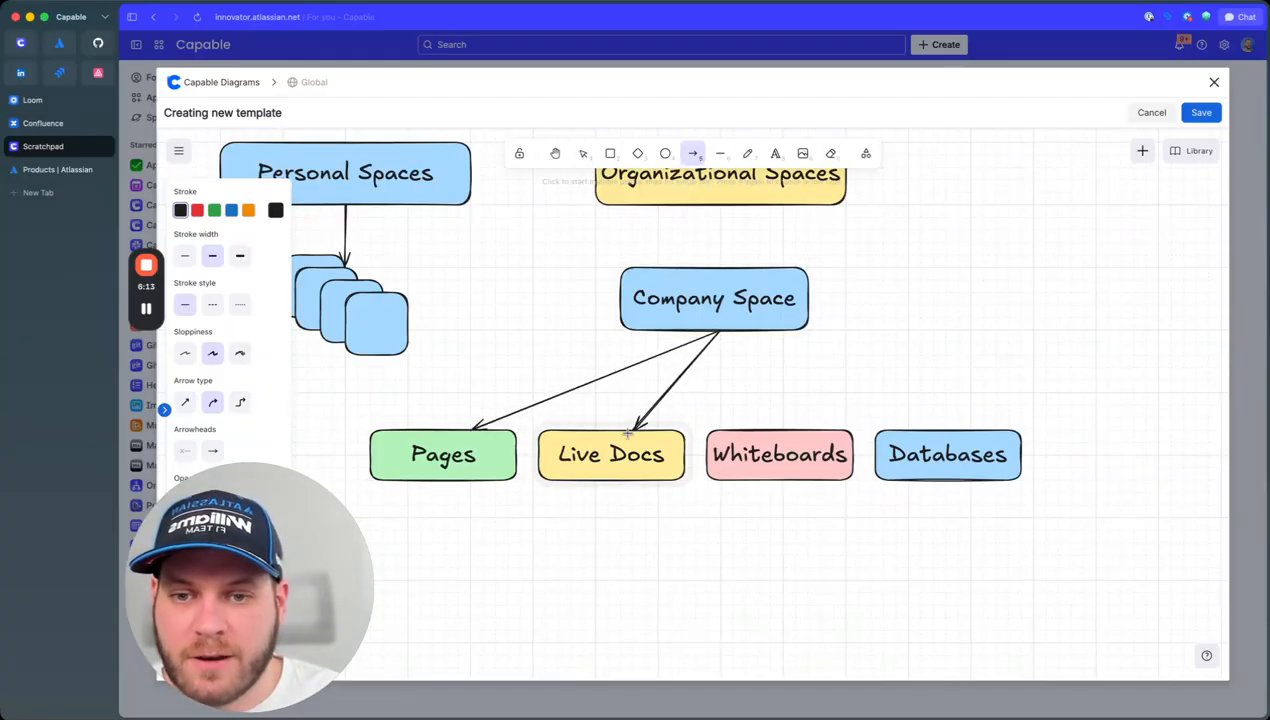
{"action": "left_click", "coordinate": [692, 153]}
{"action": "left_click_drag", "start_coordinate": [727, 330], "coordinate": [782, 430]}
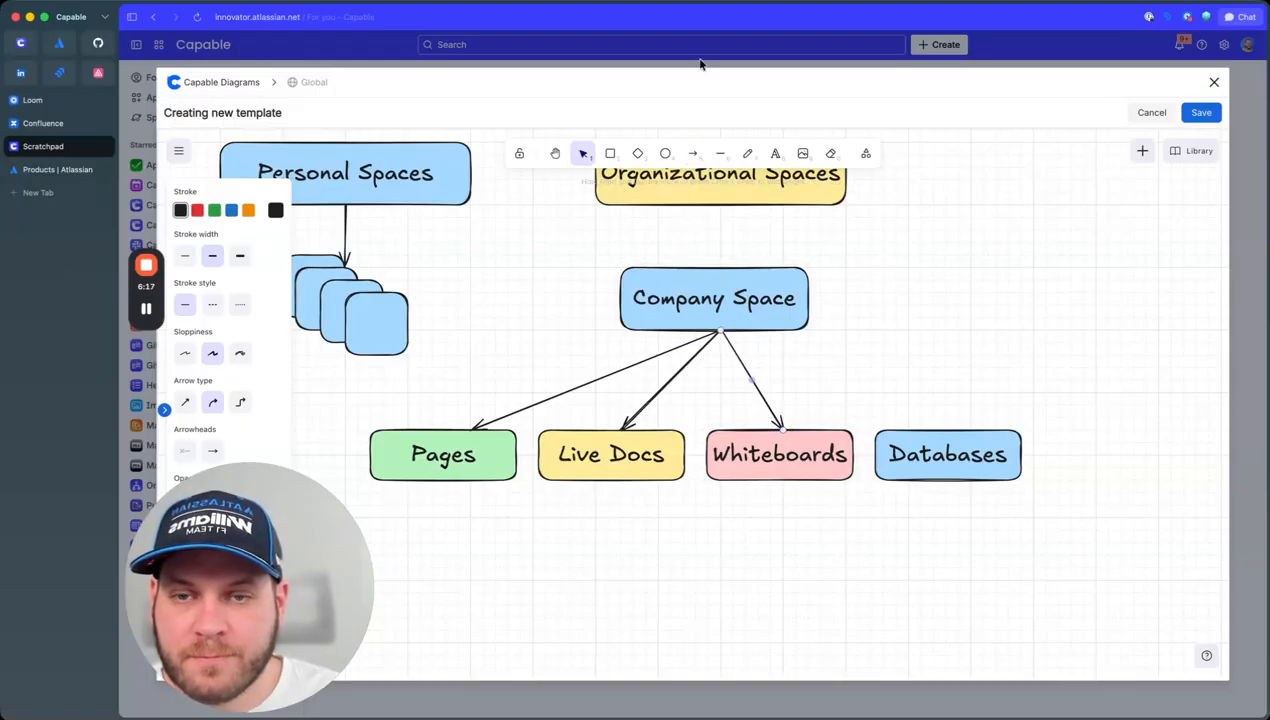
{"action": "left_click", "coordinate": [691, 155]}
{"action": "mouse_move", "coordinate": [722, 330]}
{"action": "left_mouse_down"}
{"action": "mouse_move", "coordinate": [958, 383]}
{"action": "mouse_move", "coordinate": [958, 430]}
{"action": "left_mouse_up"}
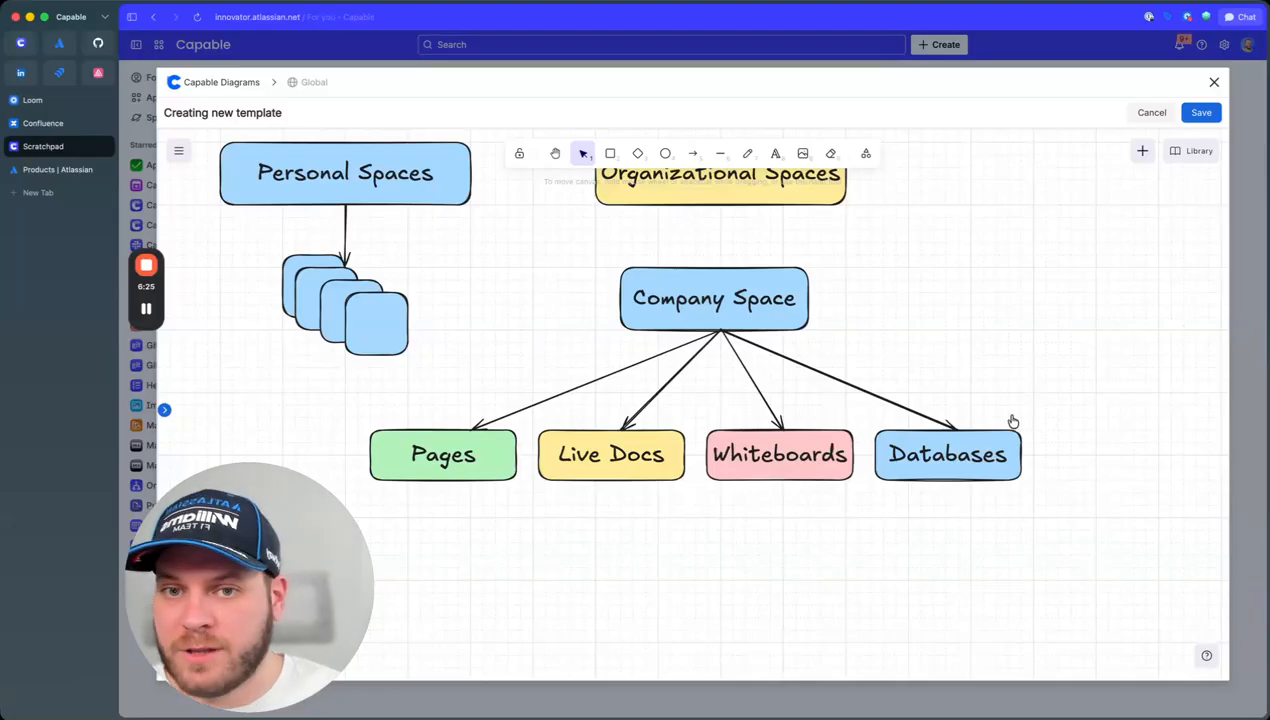
Step: Rename Company Space to 'Engineering' and delete the product boxes, arrows, Personal Spaces and squares
{"action": "double_click", "coordinate": [724, 296]}
{"action": "type", "text": "Eng"}
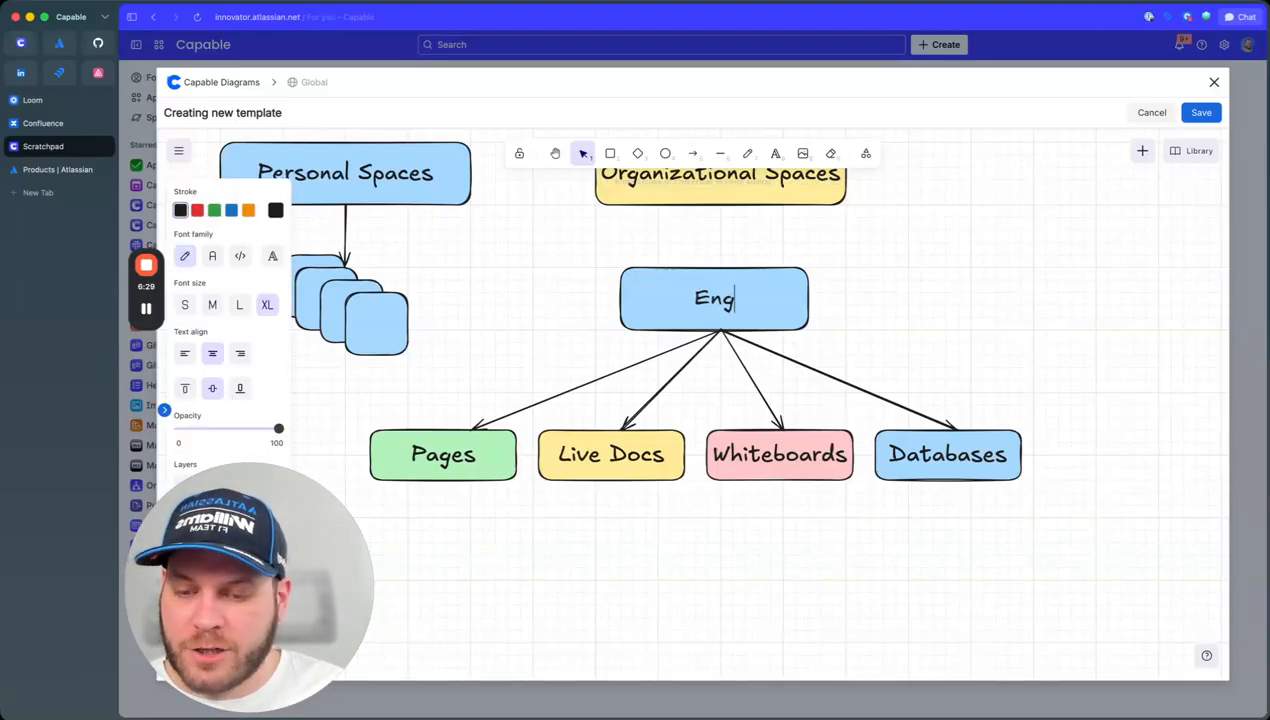
{"action": "type", "text": "ineering"}
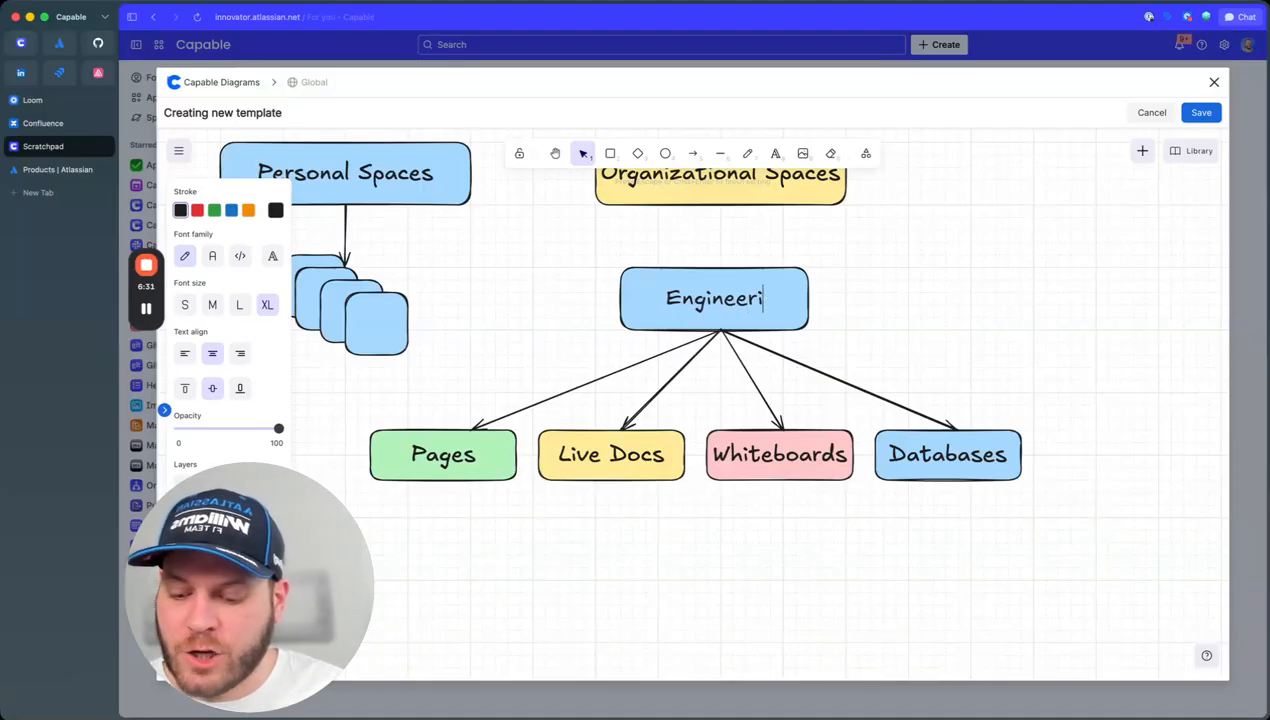
{"action": "left_click", "coordinate": [940, 323]}
{"action": "left_click_drag", "start_coordinate": [1070, 531], "coordinate": [354, 382]}
{"action": "key", "text": "BackSpace"}
{"action": "left_click_drag", "start_coordinate": [459, 304], "coordinate": [1100, 534]}
{"action": "key", "text": "BackSpace"}
{"action": "left_click_drag", "start_coordinate": [571, 418], "coordinate": [529, 504]}
{"action": "left_click_drag", "start_coordinate": [467, 205], "coordinate": [168, 452]}
{"action": "key", "text": "BackSpace"}
Step: Label the two box copies beside Engineering 'Marketing' and 'Sales'
{"action": "left_click_drag", "start_coordinate": [714, 383], "coordinate": [913, 383]}
{"action": "double_click", "coordinate": [684, 374]}
{"action": "type", "text": "Marketing"}
{"action": "left_click", "coordinate": [684, 374]}
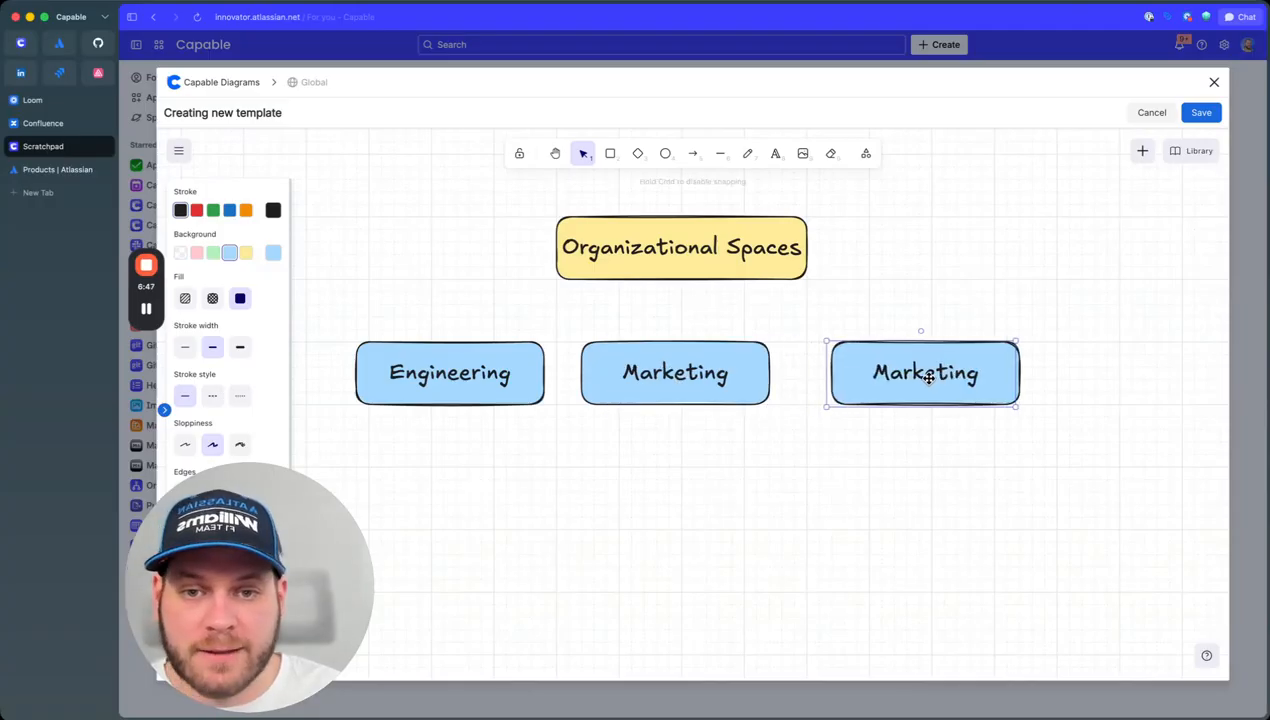
{"action": "double_click", "coordinate": [913, 383]}
{"action": "type", "text": "Sales"}
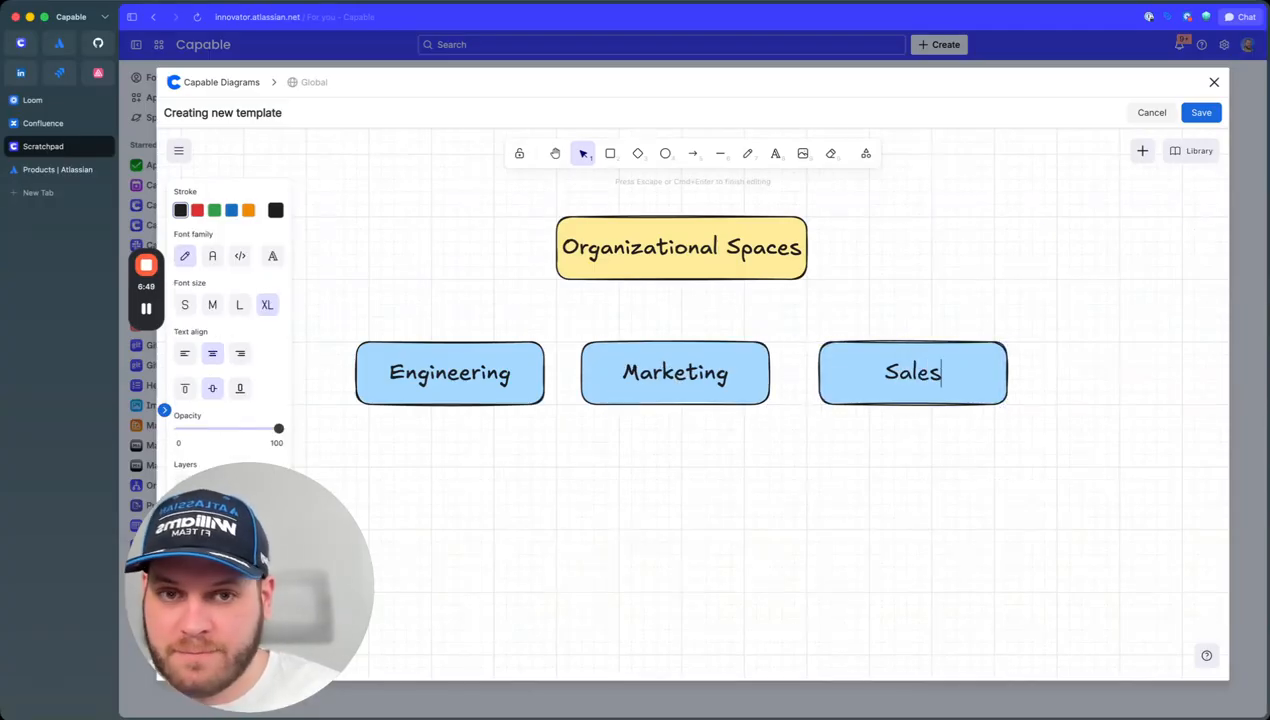
{"action": "left_click", "coordinate": [703, 427]}
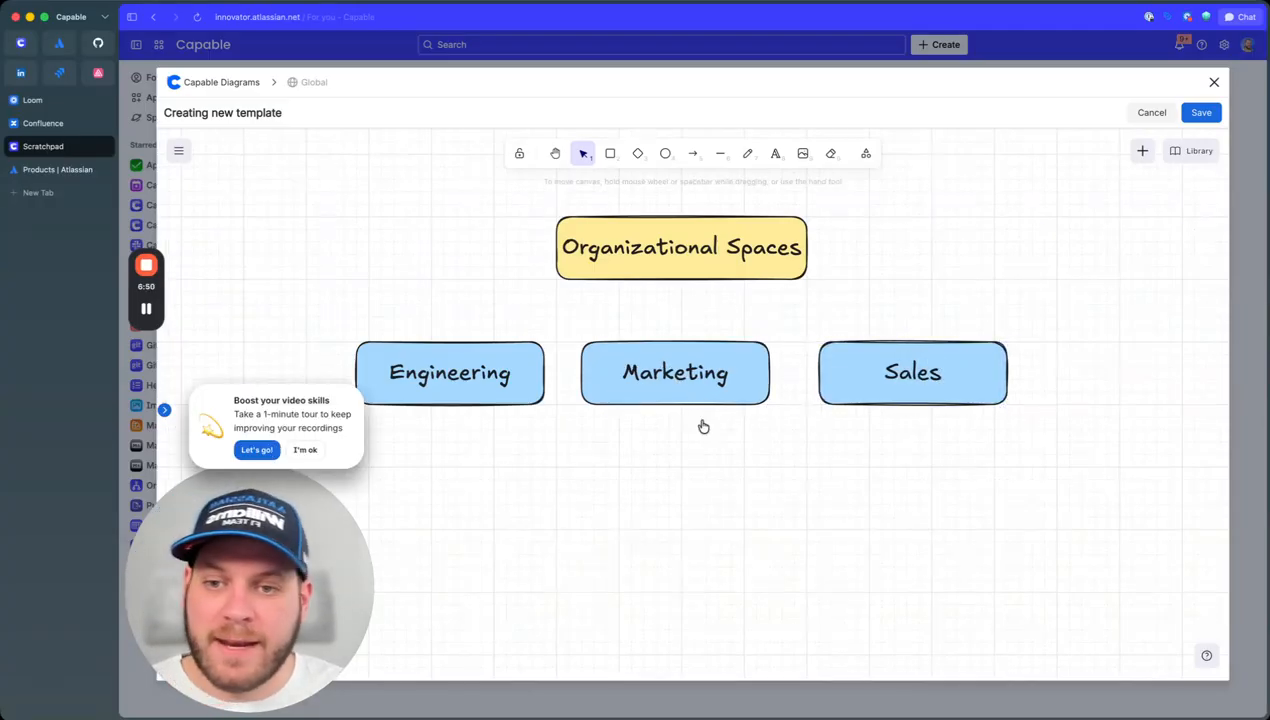
Step: Draw a small box, duplicate it into four boxes, and move them under Marketing
{"action": "left_click", "coordinate": [325, 450]}
{"action": "key", "text": "r"}
{"action": "mouse_move", "coordinate": [431, 440]}
{"action": "left_mouse_down"}
{"action": "mouse_move", "coordinate": [545, 480]}
{"action": "mouse_move", "coordinate": [522, 473]}
{"action": "mouse_move", "coordinate": [485, 539]}
{"action": "mouse_move", "coordinate": [516, 601]}
{"action": "mouse_move", "coordinate": [522, 655]}
{"action": "mouse_move", "coordinate": [510, 655]}
{"action": "left_mouse_up"}
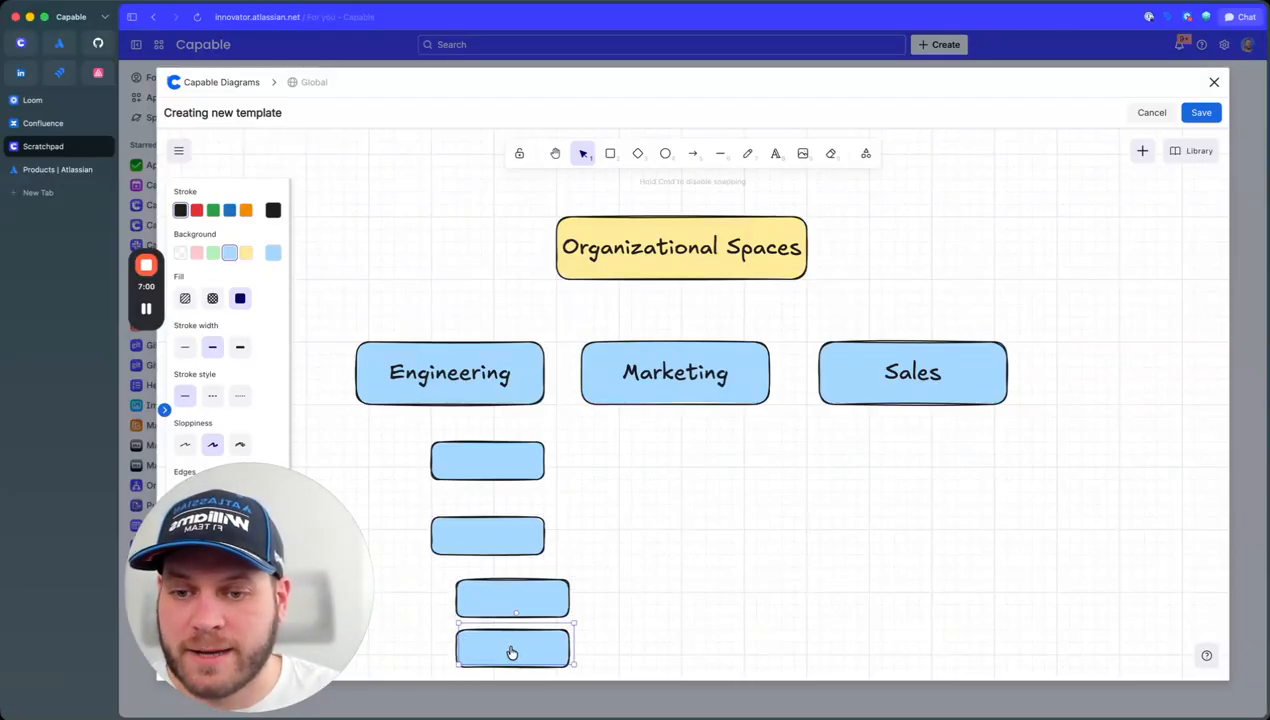
{"action": "left_click", "coordinate": [697, 592]}
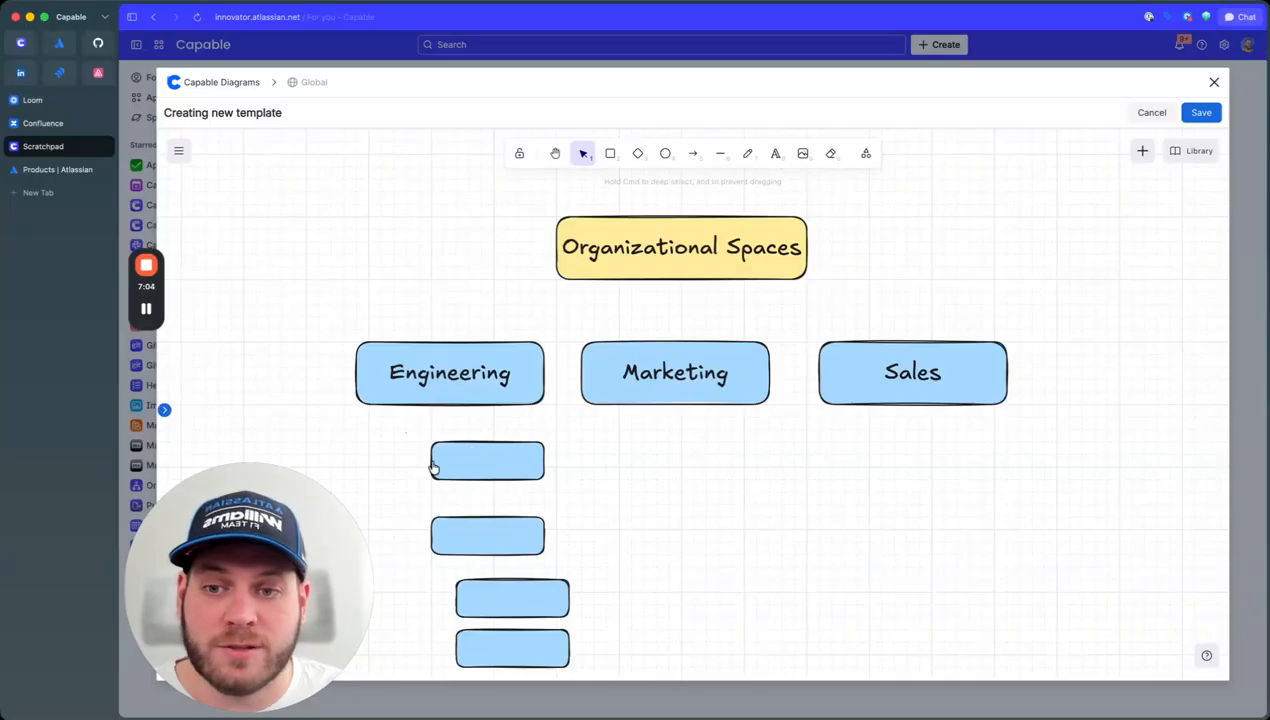
{"action": "left_click_drag", "start_coordinate": [405, 442], "coordinate": [602, 670]}
{"action": "left_click_drag", "start_coordinate": [481, 542], "coordinate": [767, 524]}
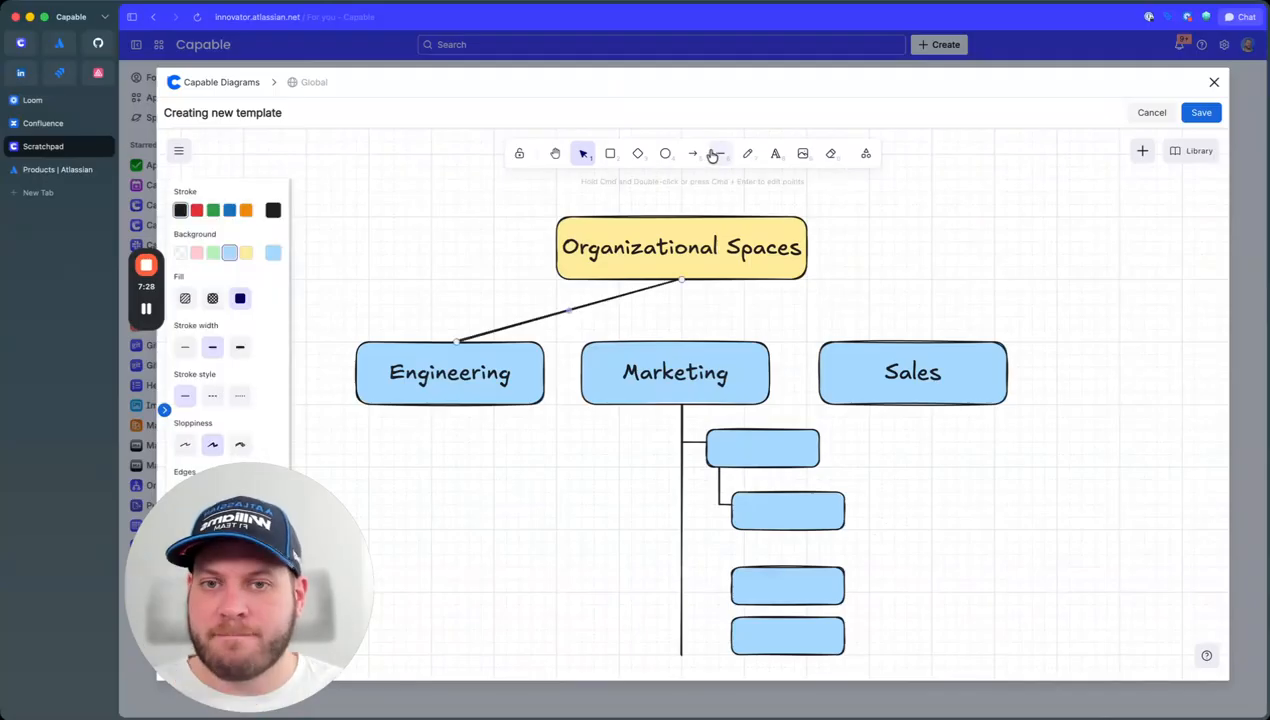
Step: Connect Organizational Spaces to Sales and down to Marketing with straight lines
{"action": "left_click", "coordinate": [714, 154]}
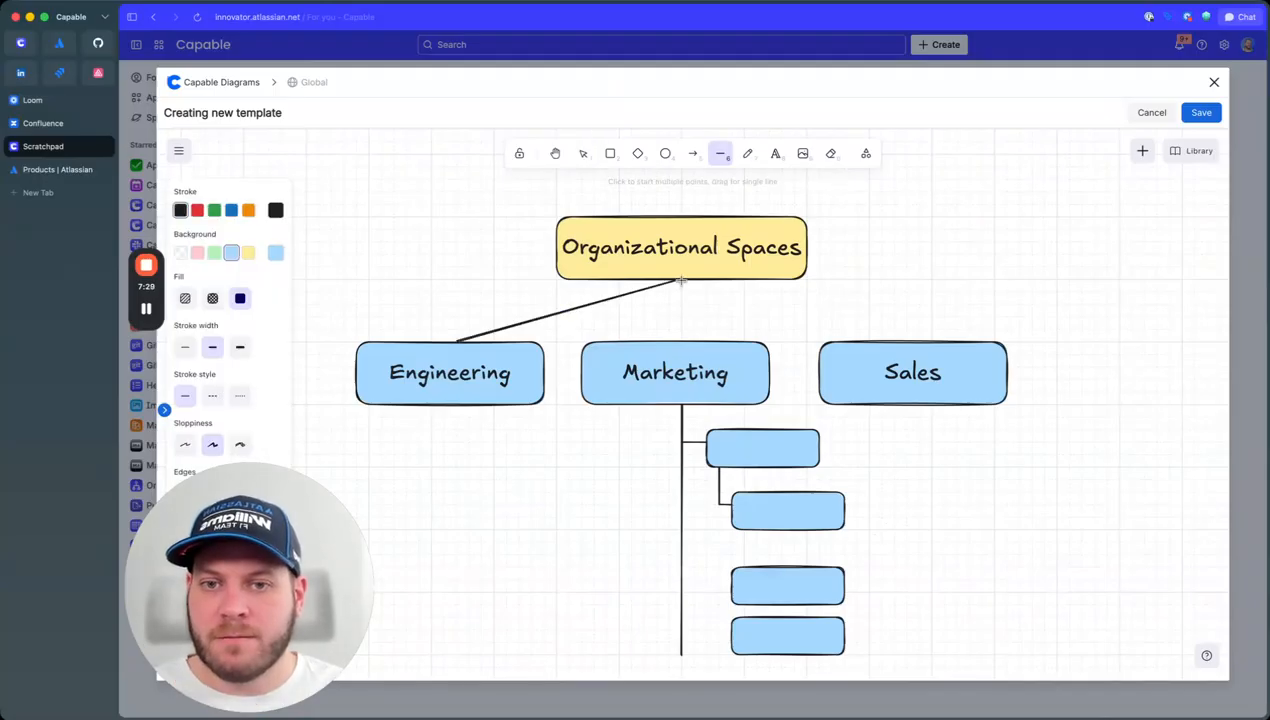
{"action": "left_click_drag", "start_coordinate": [677, 281], "coordinate": [928, 342]}
{"action": "left_click", "coordinate": [720, 154]}
{"action": "left_click_drag", "start_coordinate": [677, 280], "coordinate": [681, 342]}
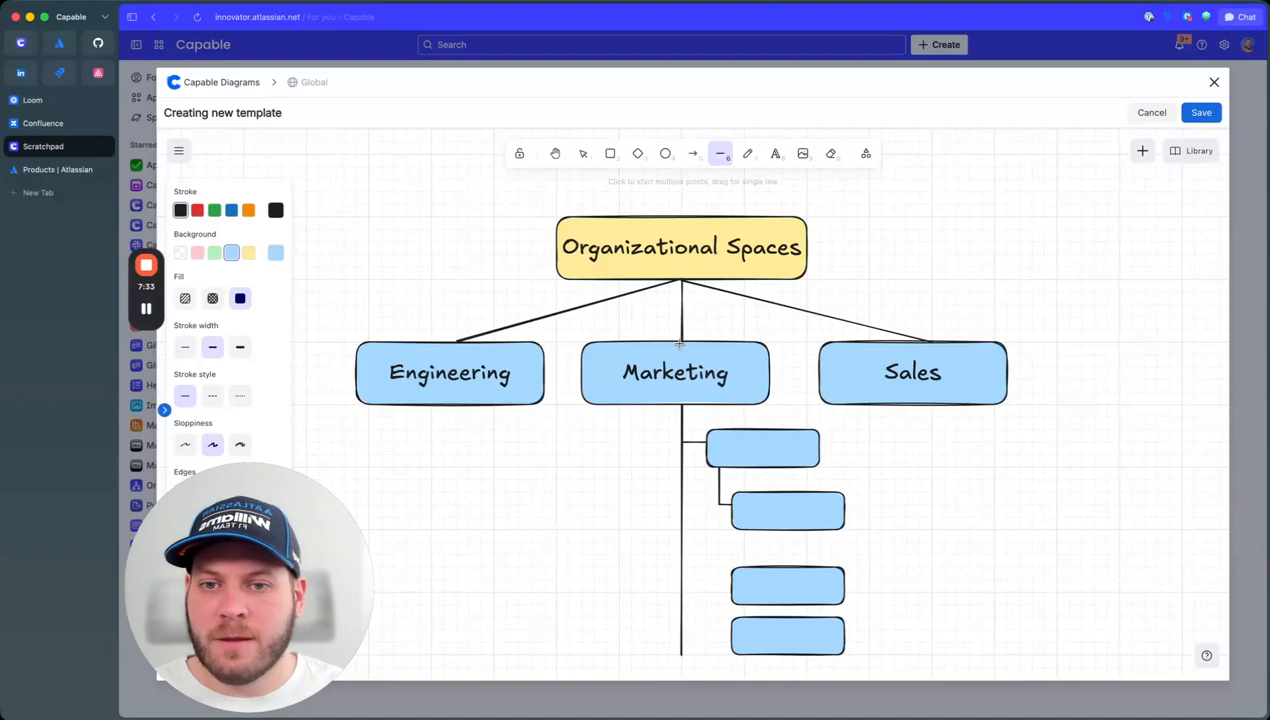
Step: Label the first two Marketing boxes 'Page' and 'Whiteboards', widening Whiteboards to fit its label
{"action": "left_click", "coordinate": [772, 442]}
{"action": "double_click", "coordinate": [772, 442]}
{"action": "type", "text": "Page"}
{"action": "left_click", "coordinate": [814, 513]}
{"action": "double_click", "coordinate": [814, 511]}
{"action": "type", "text": "Whiteboards"}
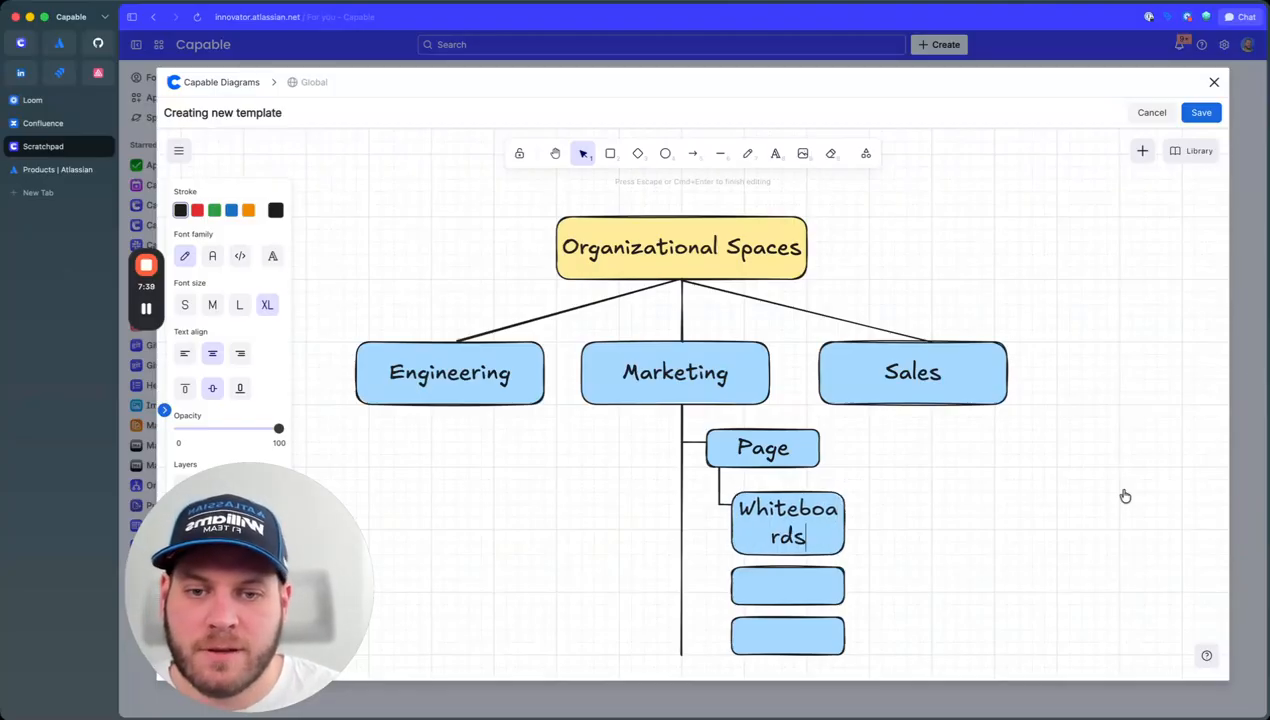
{"action": "left_click", "coordinate": [999, 535]}
{"action": "left_click", "coordinate": [842, 522]}
{"action": "left_click_drag", "start_coordinate": [844, 522], "coordinate": [908, 542]}
{"action": "key", "text": "Escape"}
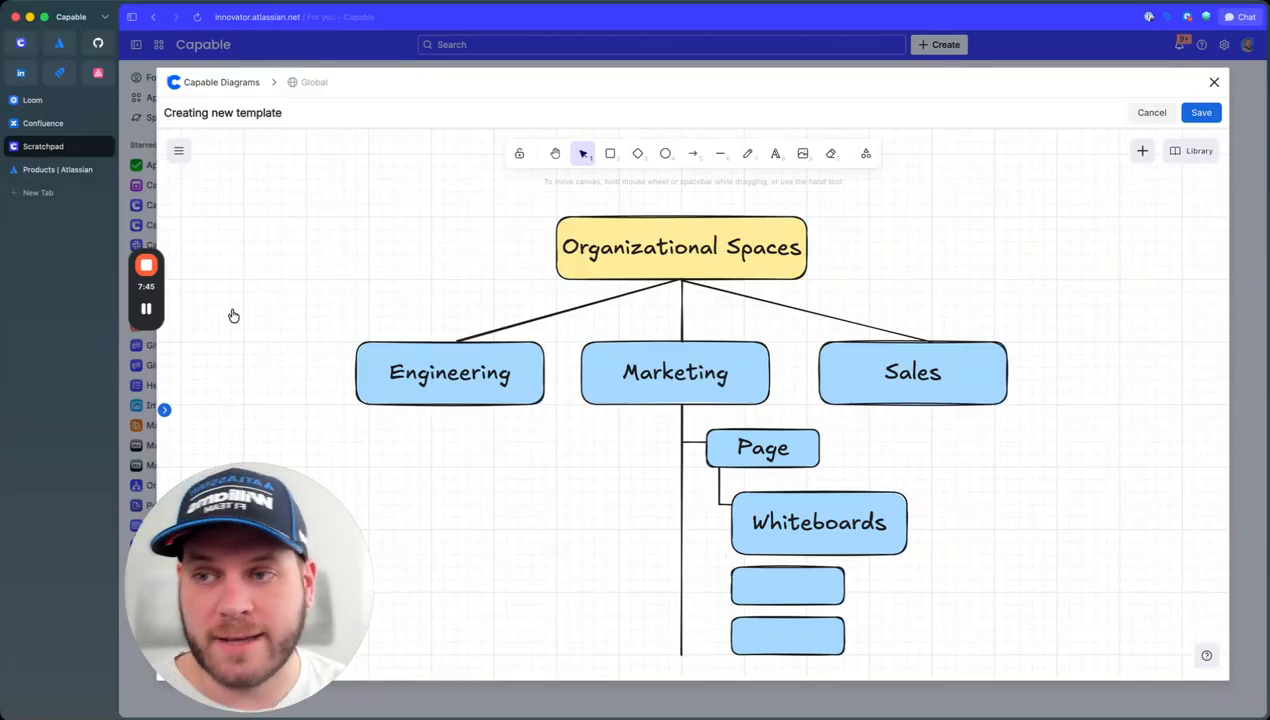
Step: Name the new Confluence space 'Marketing Team'
{"action": "left_click", "coordinate": [62, 123]}
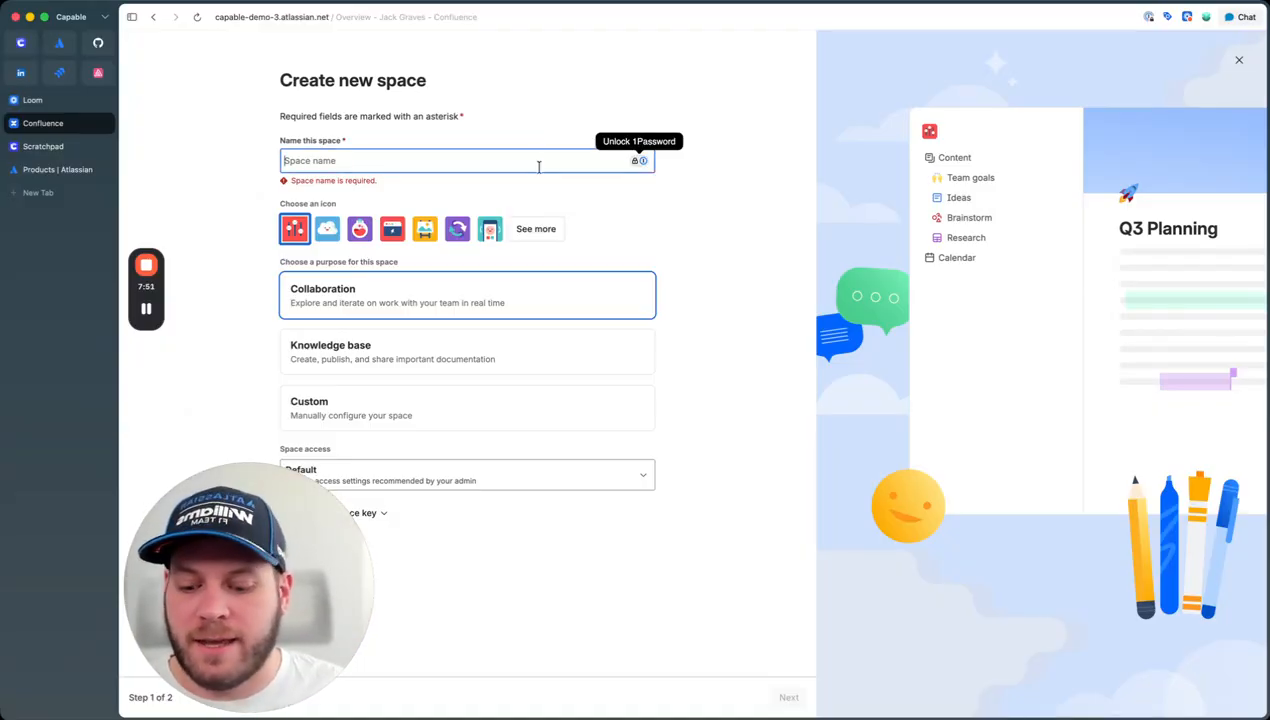
{"action": "type", "text": "Marketio"}
{"action": "key", "text": "BackSpace"}
{"action": "type", "text": "ng Team"}
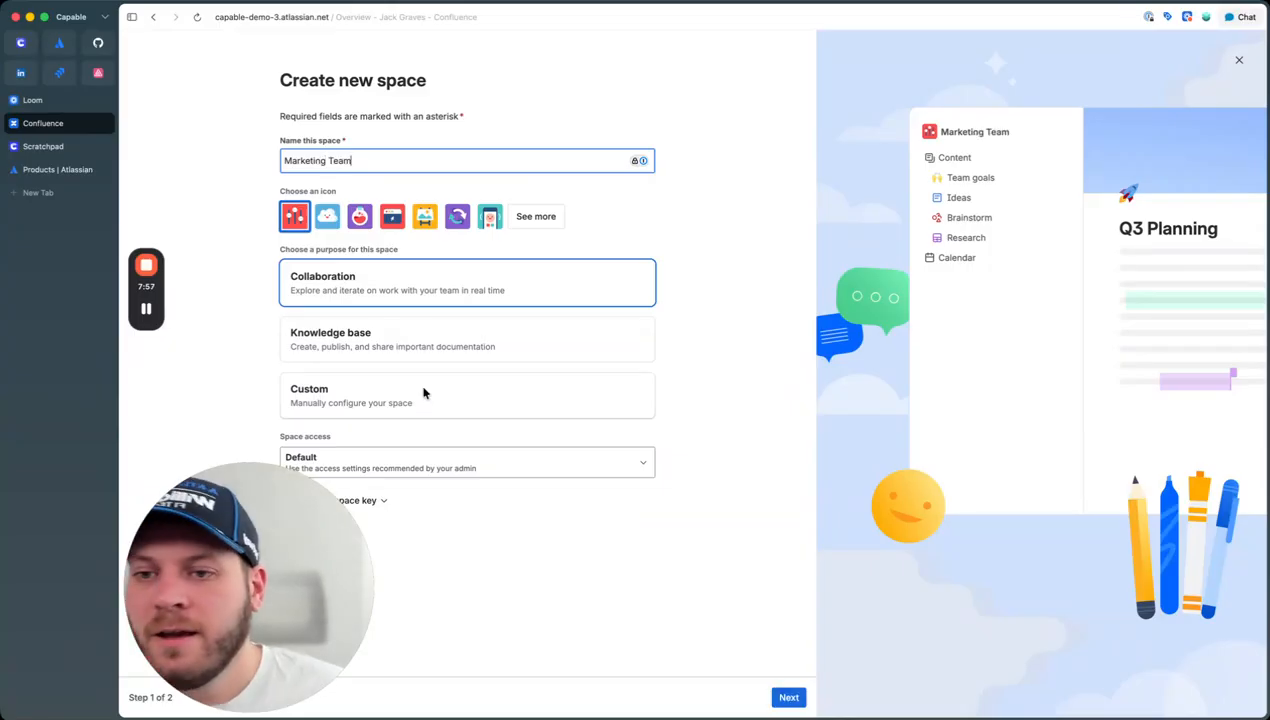
Step: Make it a Custom space with the yellow picture icon and create it
{"action": "left_click", "coordinate": [363, 399]}
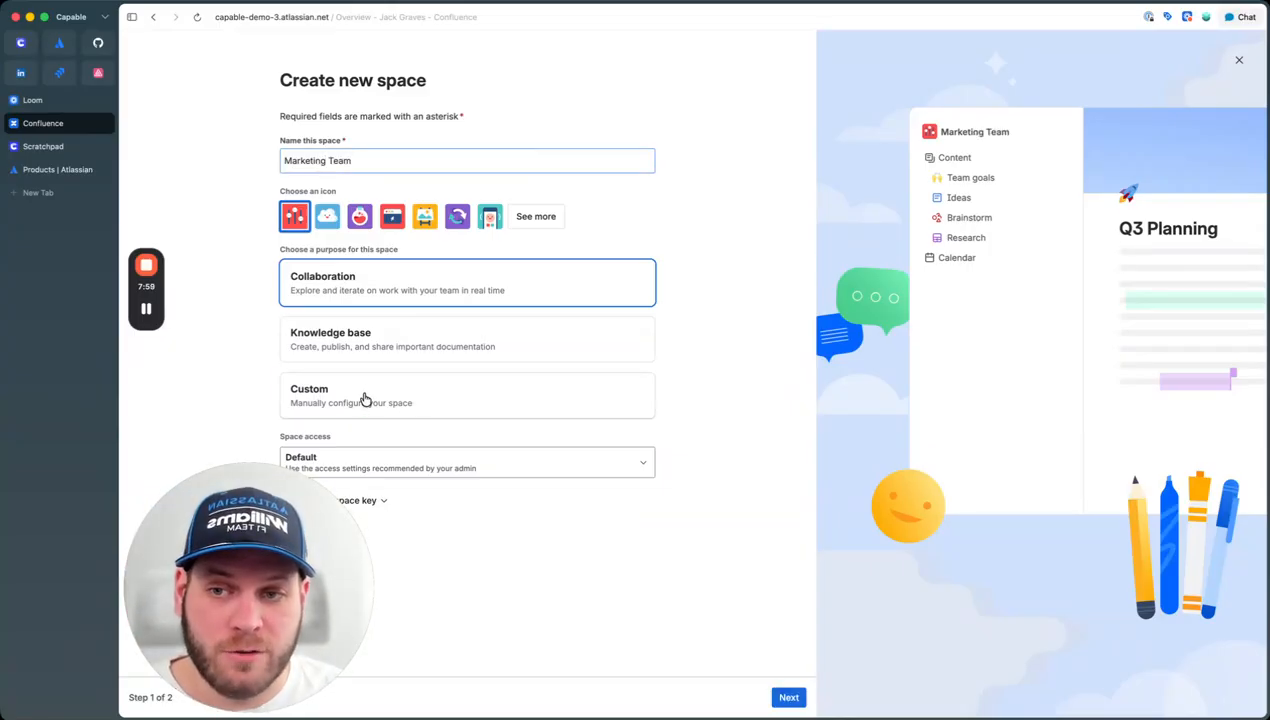
{"action": "left_click", "coordinate": [436, 220]}
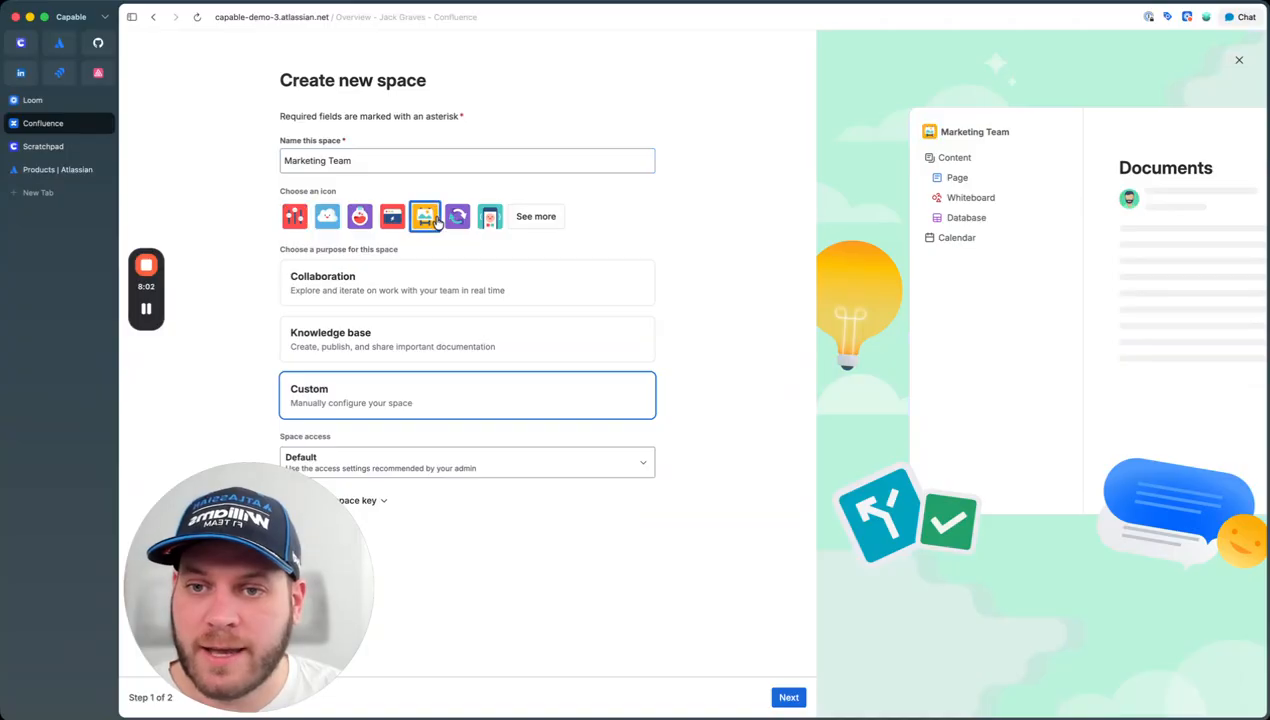
{"action": "left_click", "coordinate": [535, 216]}
{"action": "left_click", "coordinate": [760, 198]}
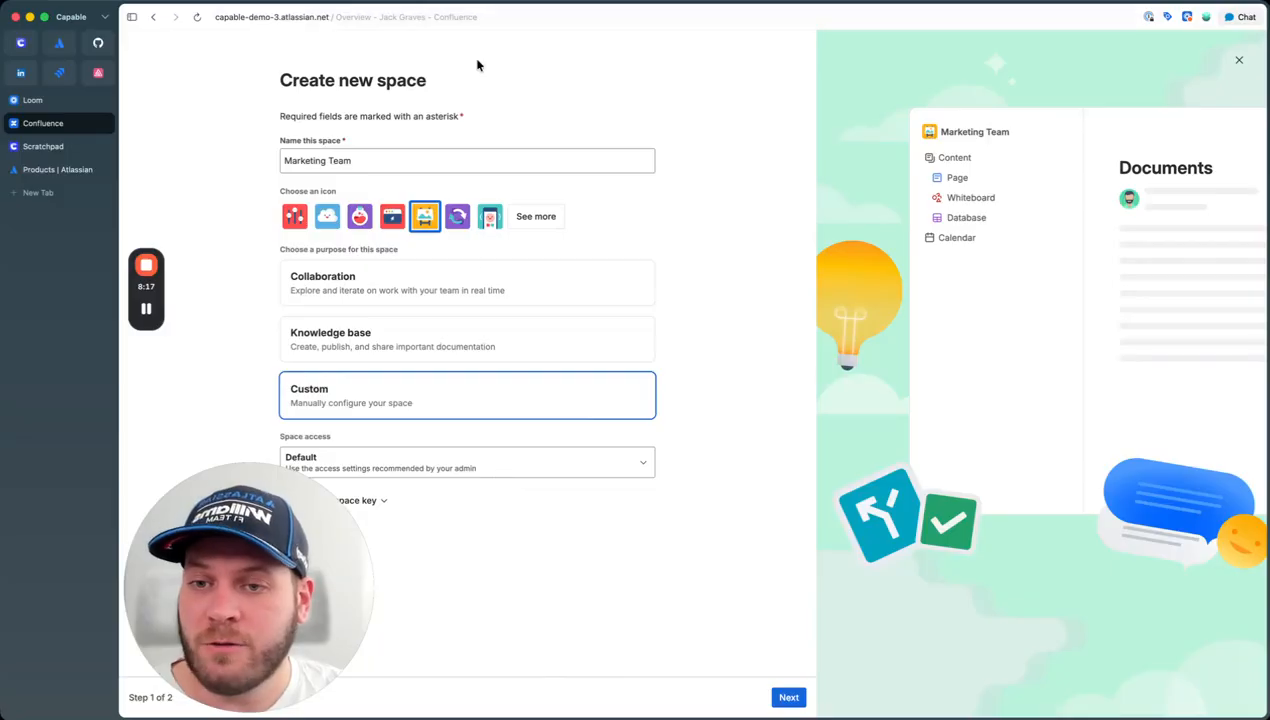
{"action": "left_click", "coordinate": [377, 503]}
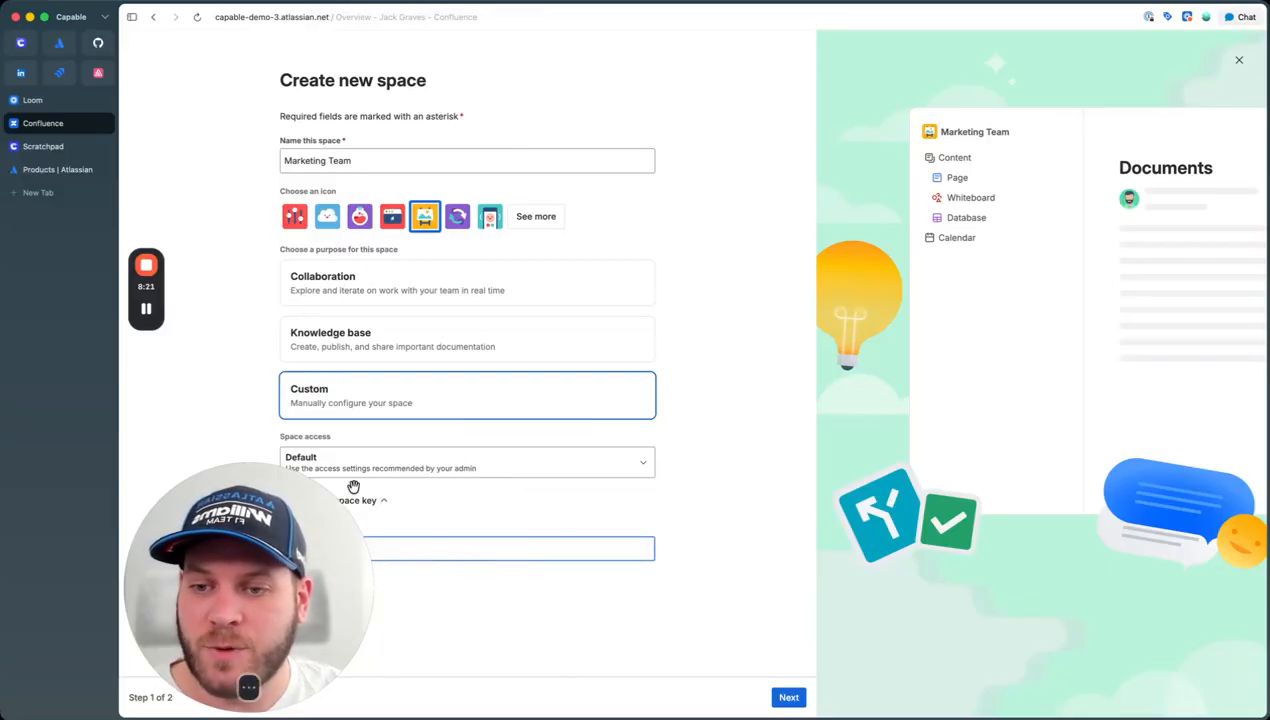
{"action": "left_click", "coordinate": [396, 504]}
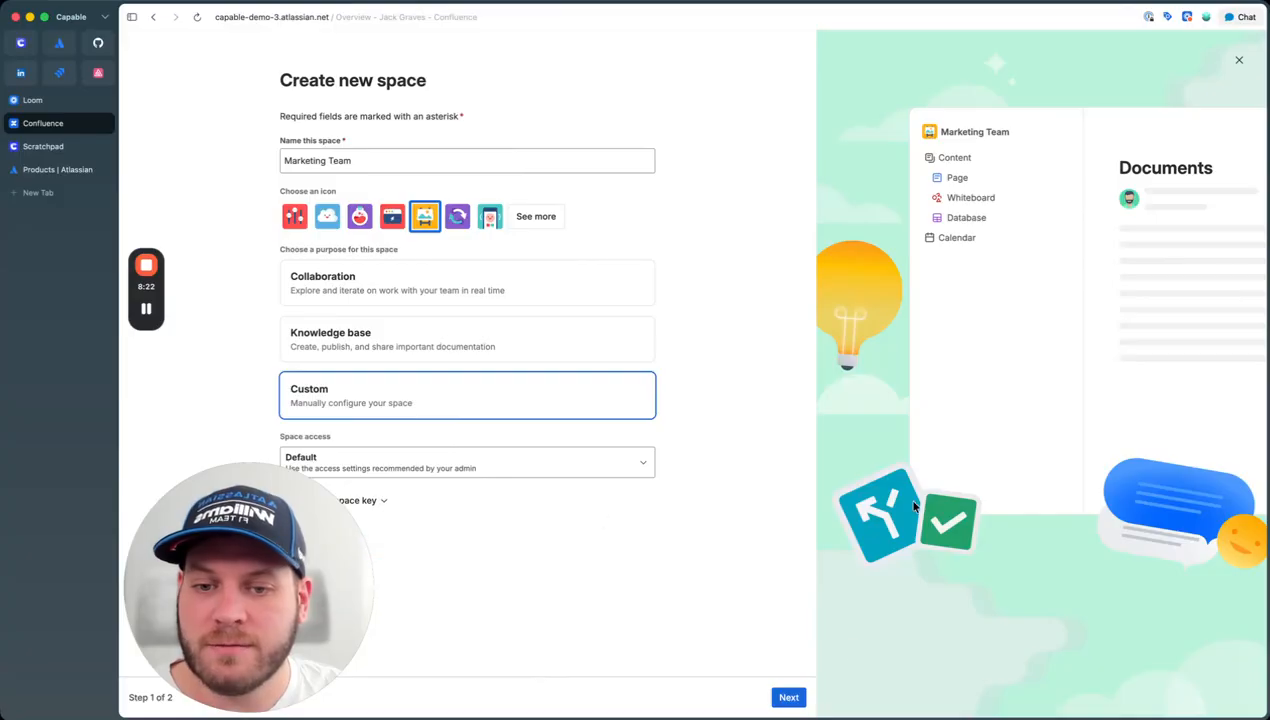
{"action": "left_click", "coordinate": [788, 697]}
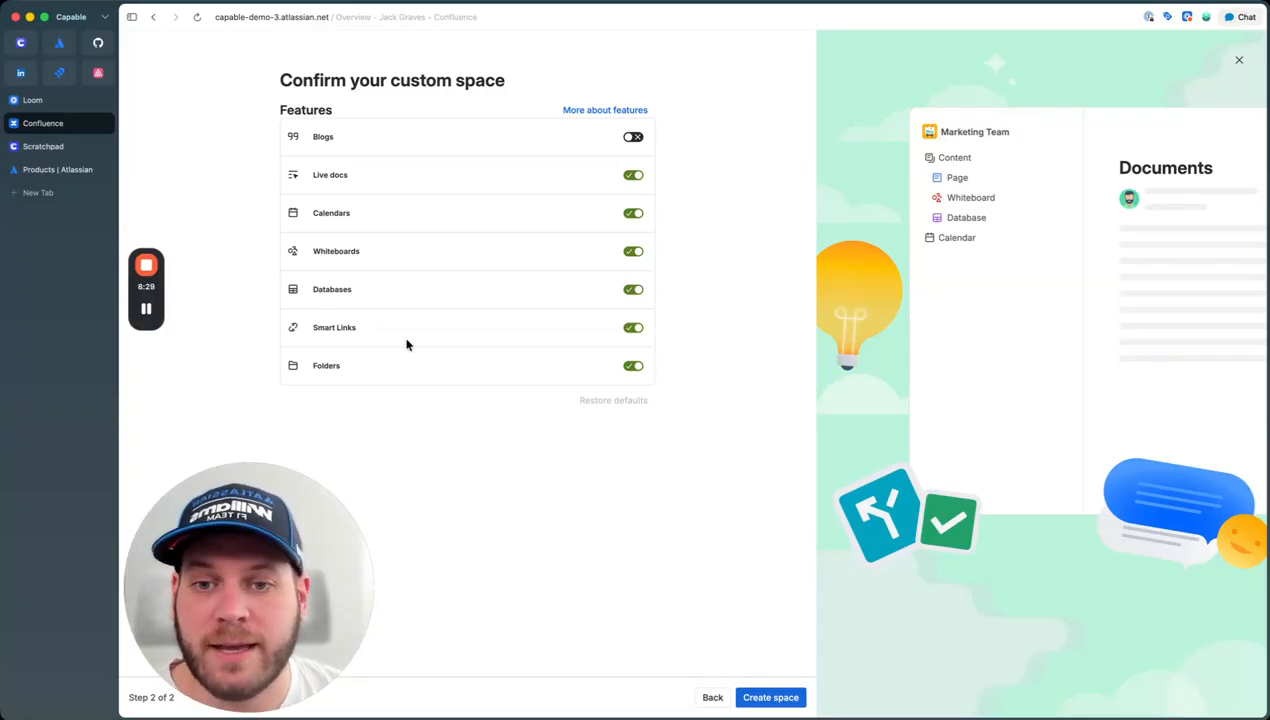
{"action": "left_click", "coordinate": [776, 706]}
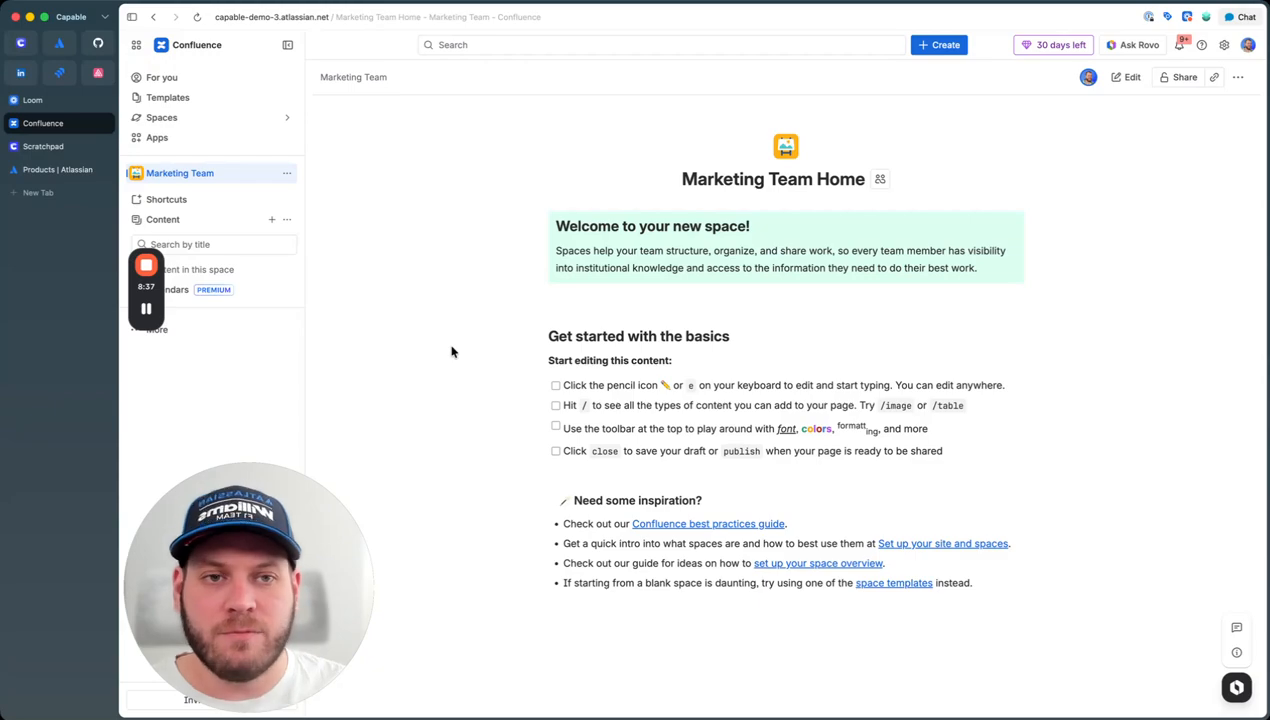
Step: Switch off Shortcuts in the Marketing Team space's General > Features settings, then return to the space home
{"action": "left_click", "coordinate": [287, 175]}
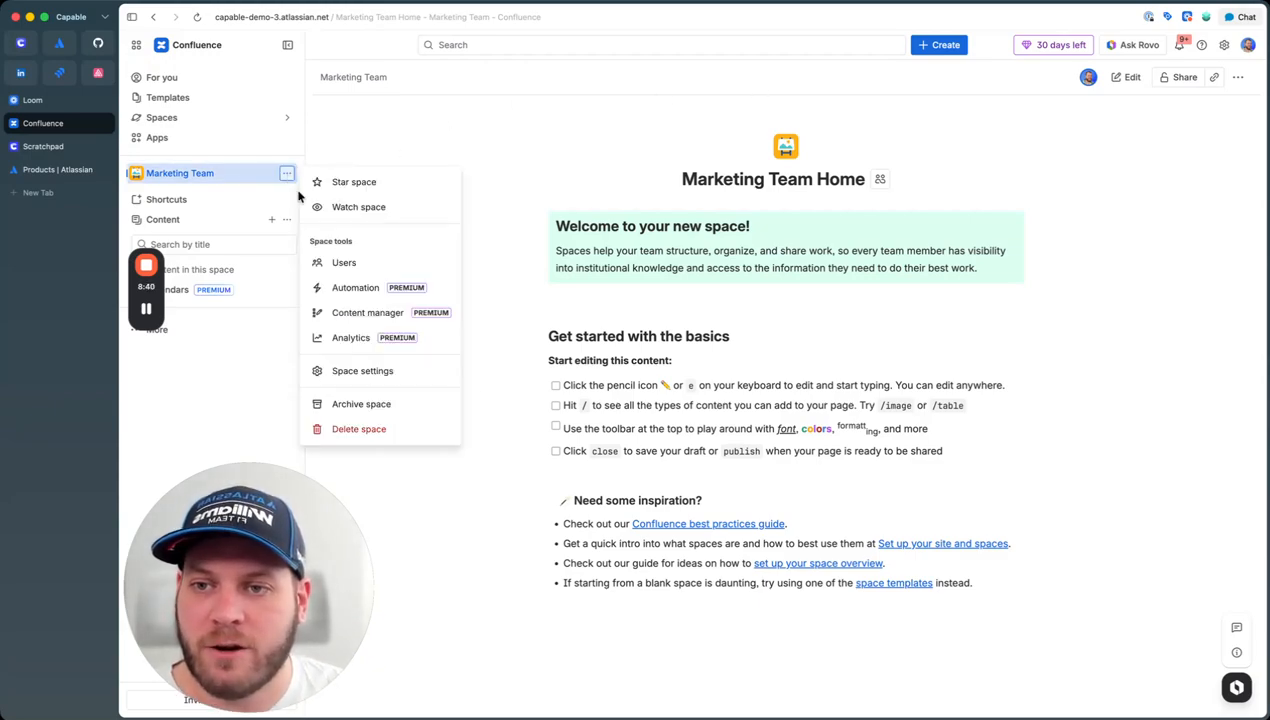
{"action": "left_click", "coordinate": [364, 372]}
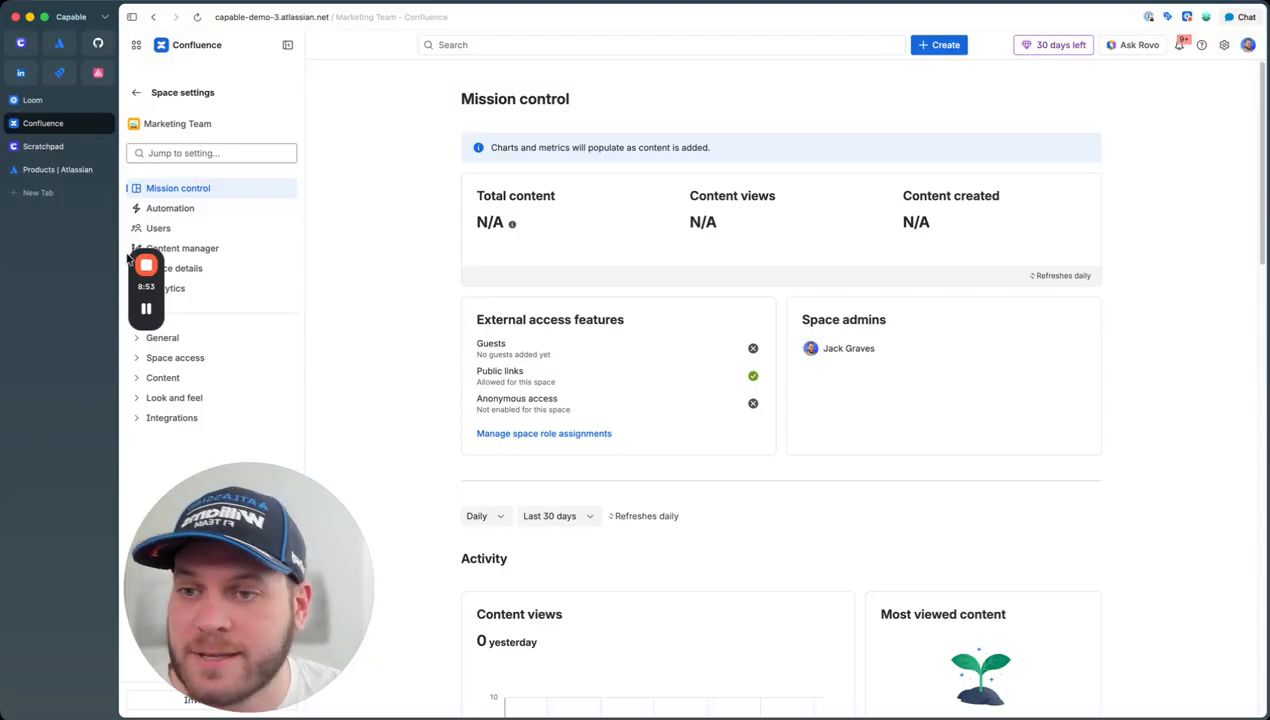
{"action": "left_click", "coordinate": [211, 339]}
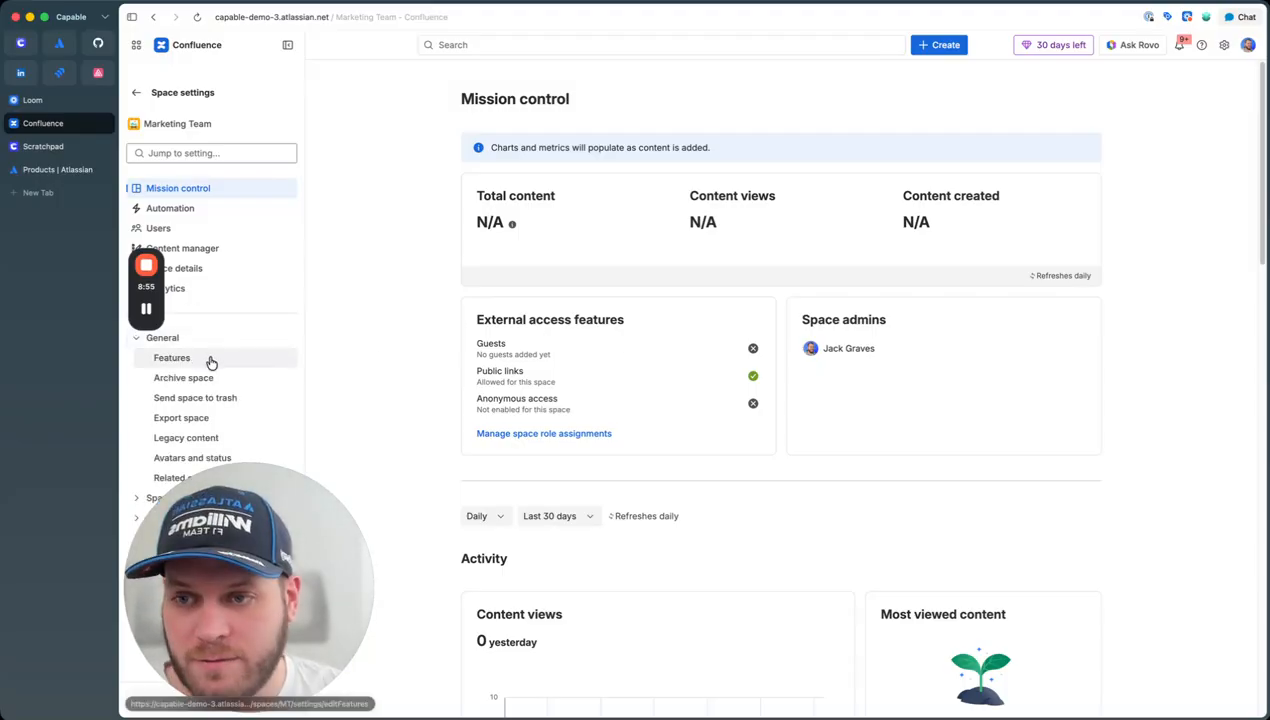
{"action": "left_click", "coordinate": [218, 356]}
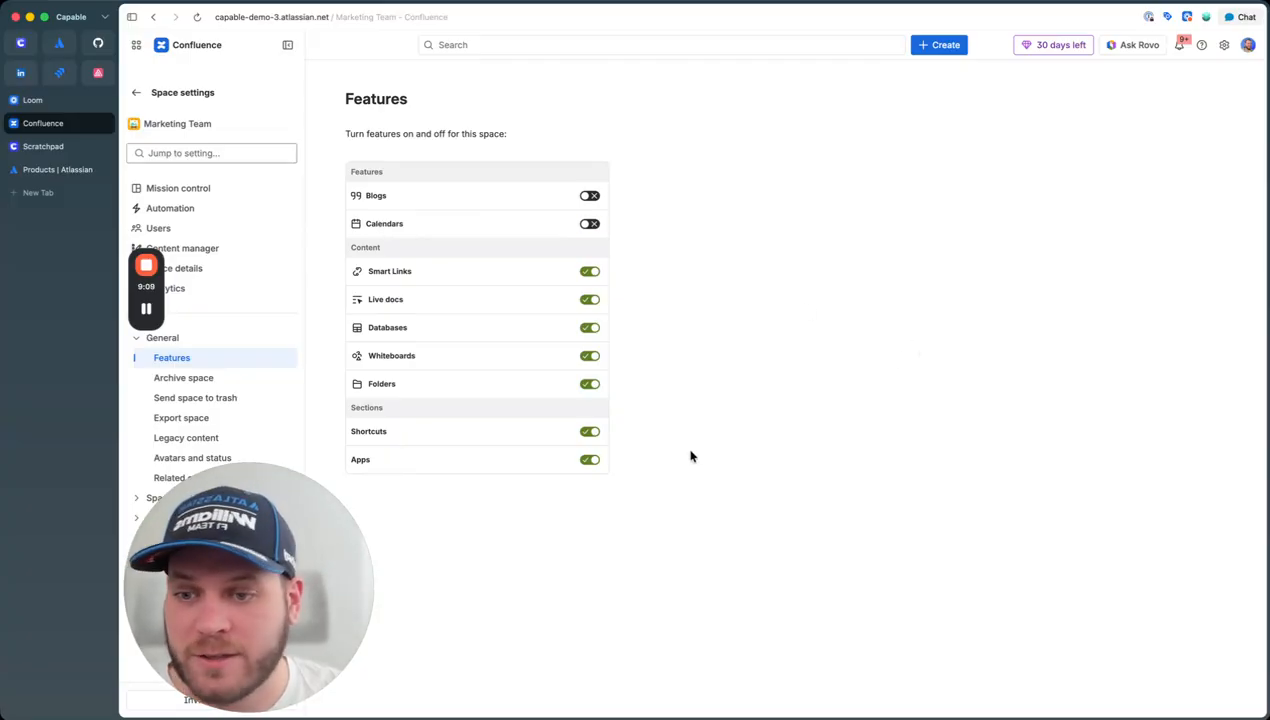
{"action": "left_click", "coordinate": [589, 431]}
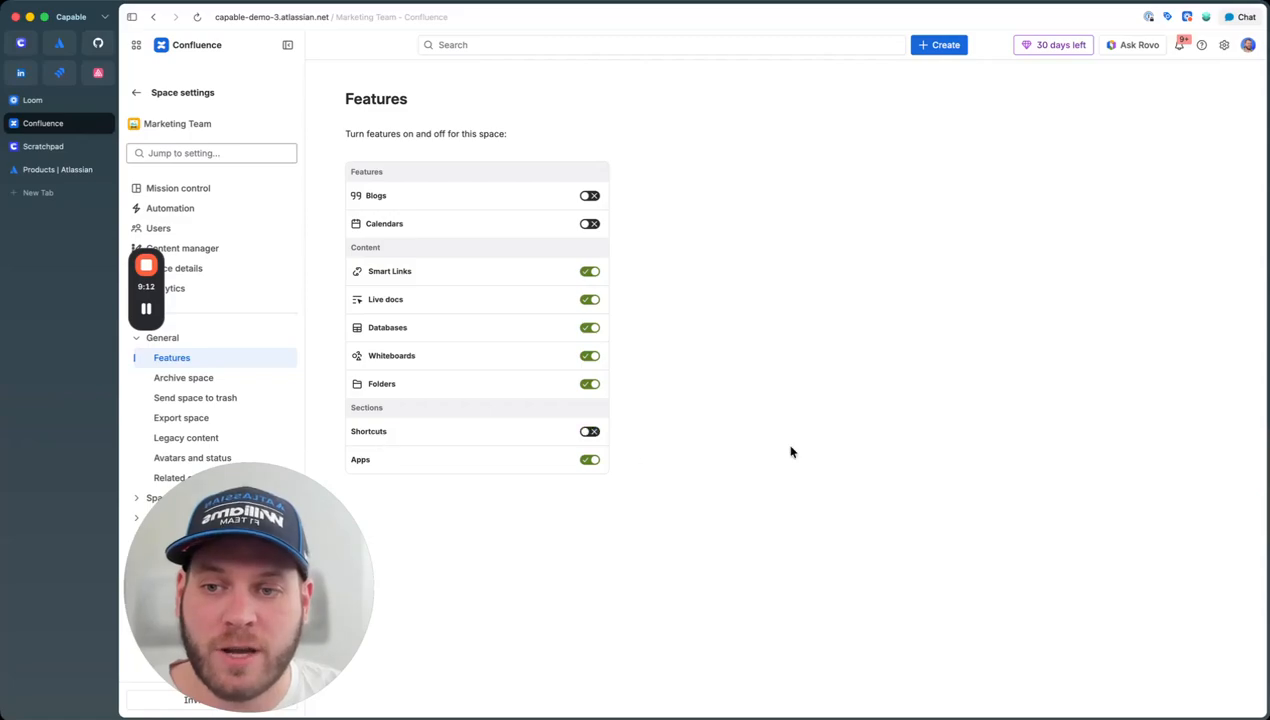
{"action": "left_click", "coordinate": [138, 94]}
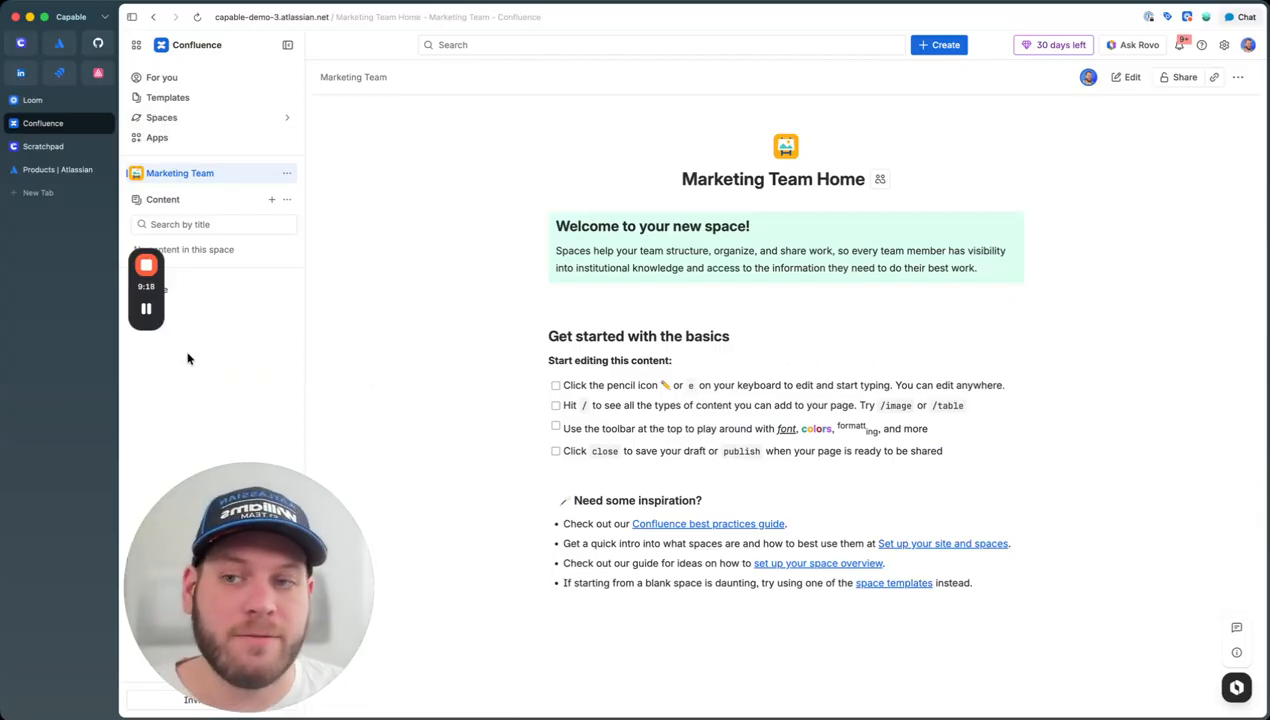
Step: Create a blank Page from the sidebar's Content + menu, dismissing the Rovo card
{"action": "mouse_move", "coordinate": [144, 294]}
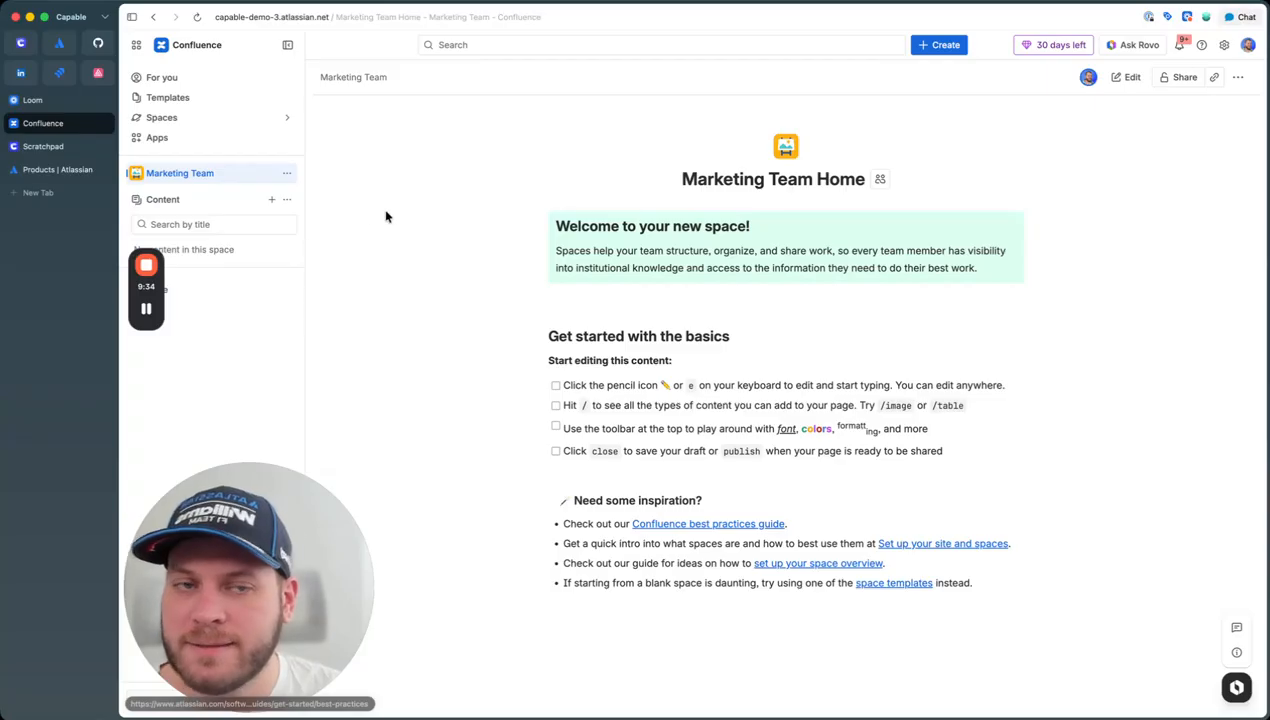
{"action": "left_click", "coordinate": [272, 200]}
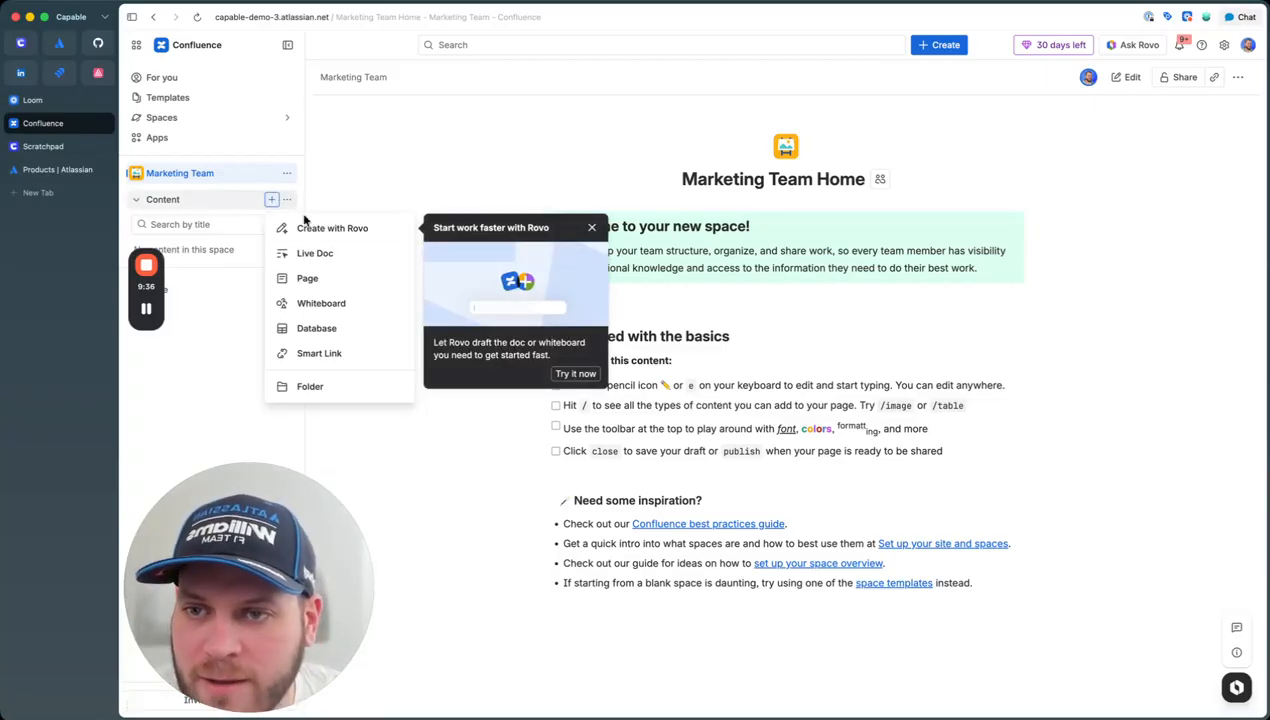
{"action": "left_click", "coordinate": [591, 227]}
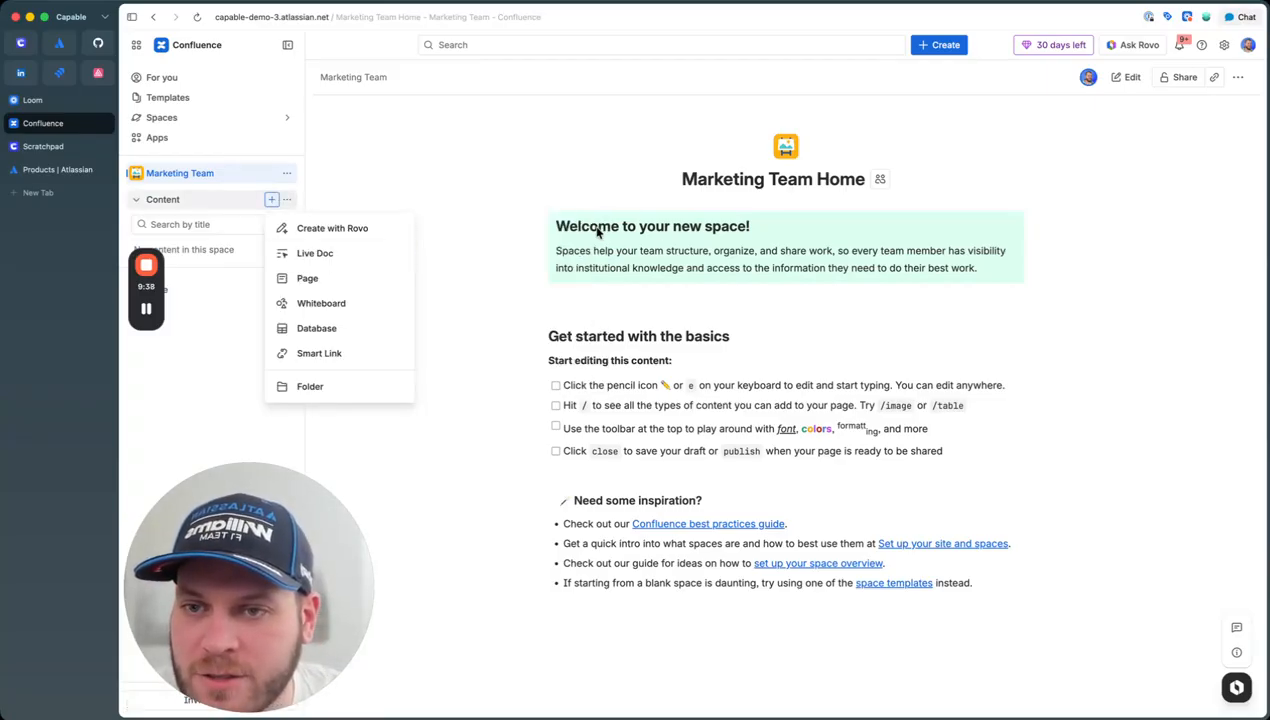
{"action": "left_click", "coordinate": [328, 280]}
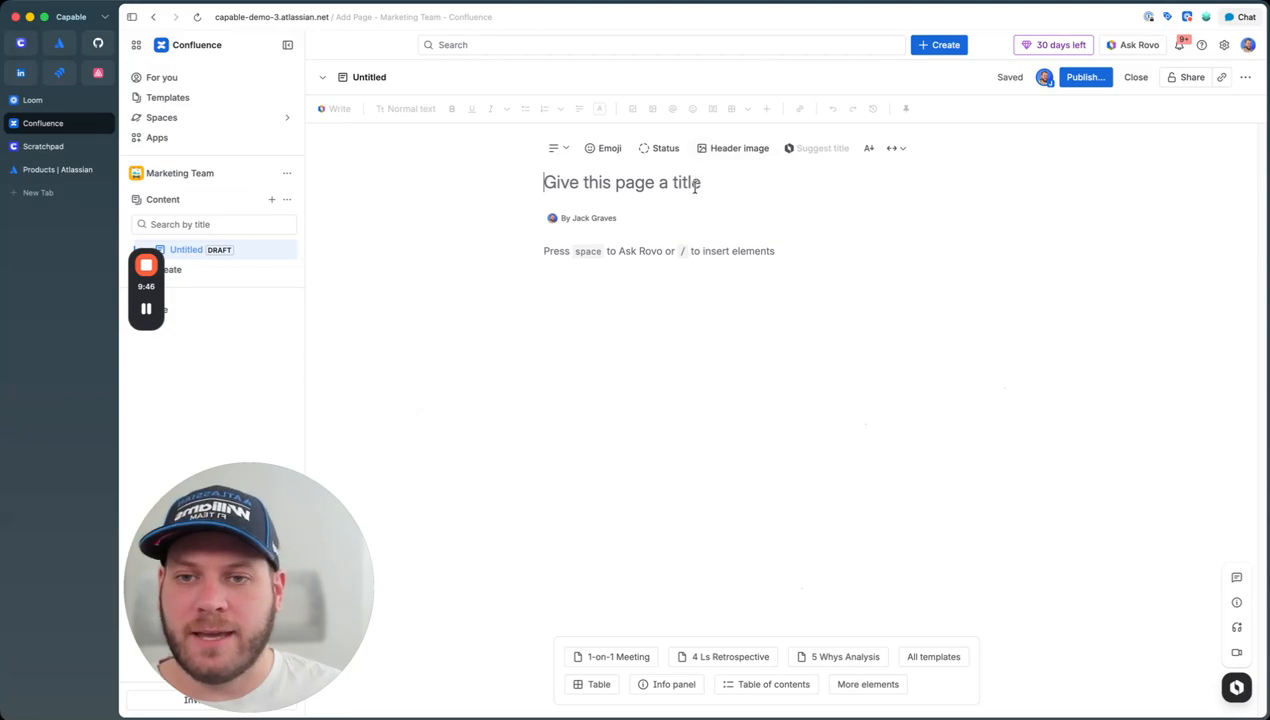
Step: Title the page 'Team Member' and call up Ask Rovo with / in the body
{"action": "type", "text": "Team Member"}
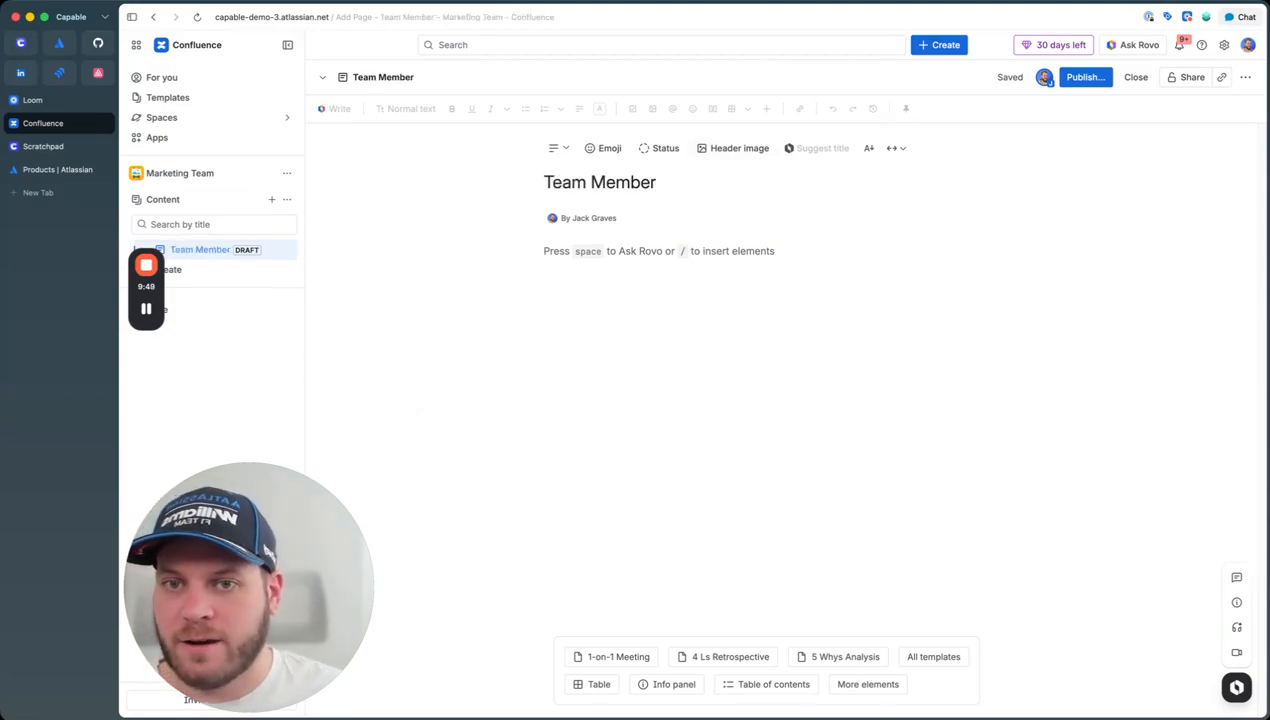
{"action": "left_click", "coordinate": [738, 257]}
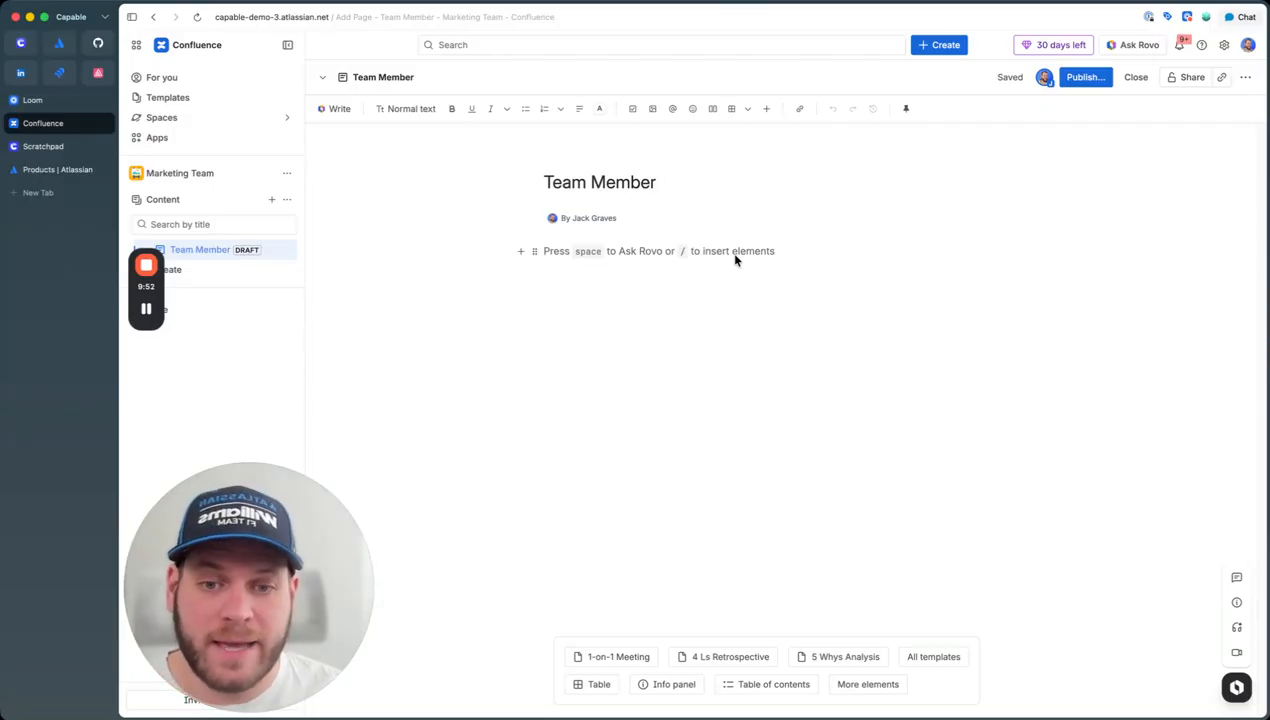
{"action": "type", "text": "/"}
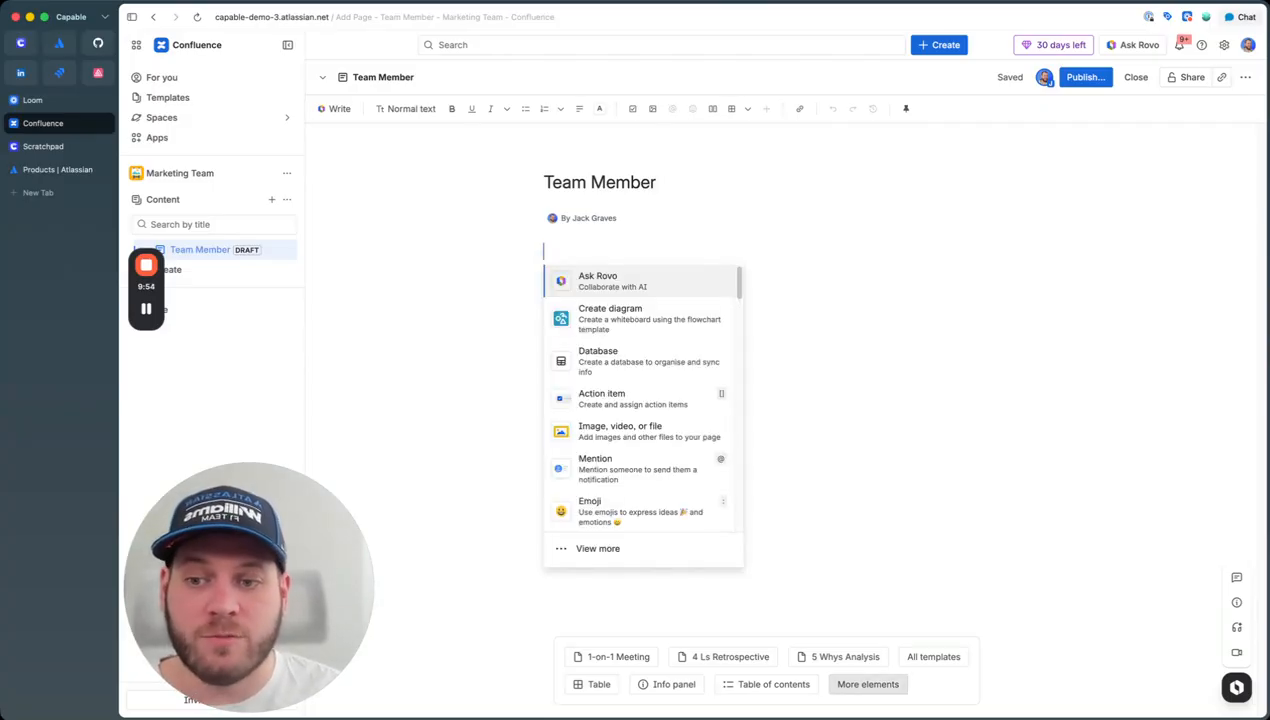
{"action": "key", "text": "Return"}
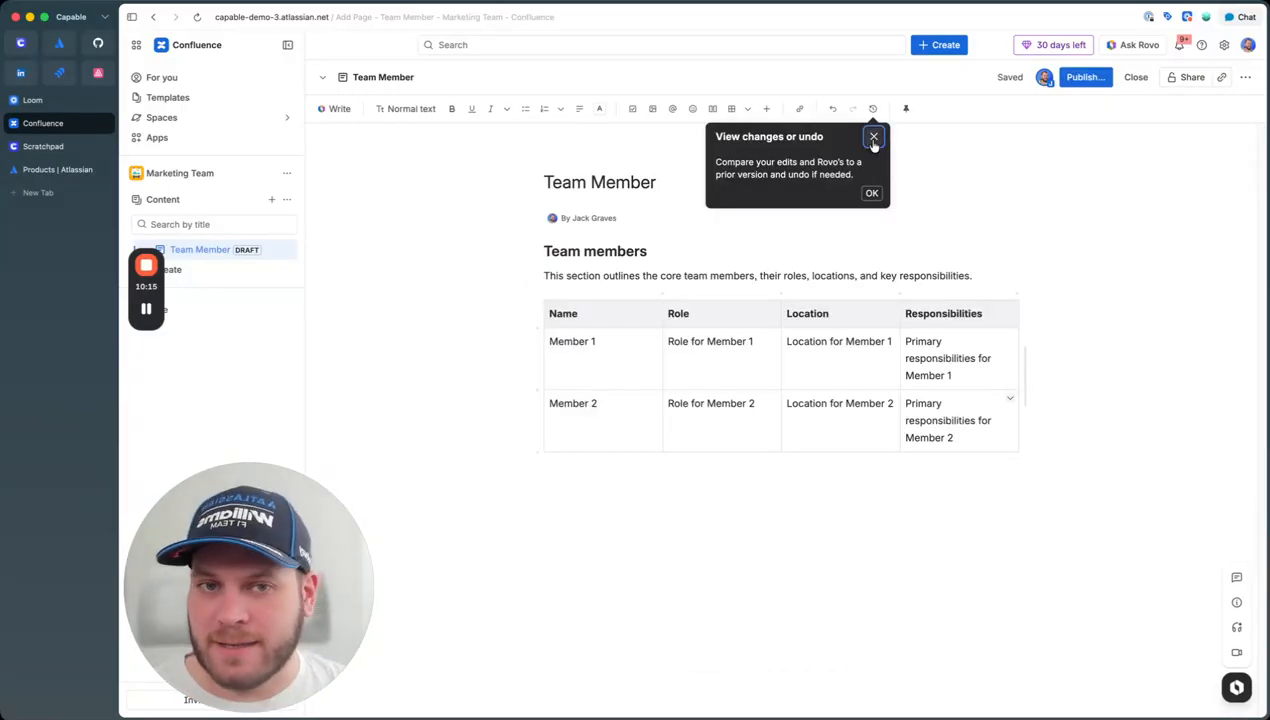
Step: Keep Rovo's Team members table, narrow its Name, Role and Location columns, and type 'About us' below
{"action": "left_click", "coordinate": [867, 137]}
{"action": "left_click", "coordinate": [635, 325]}
{"action": "left_click_drag", "start_coordinate": [663, 352], "coordinate": [642, 360]}
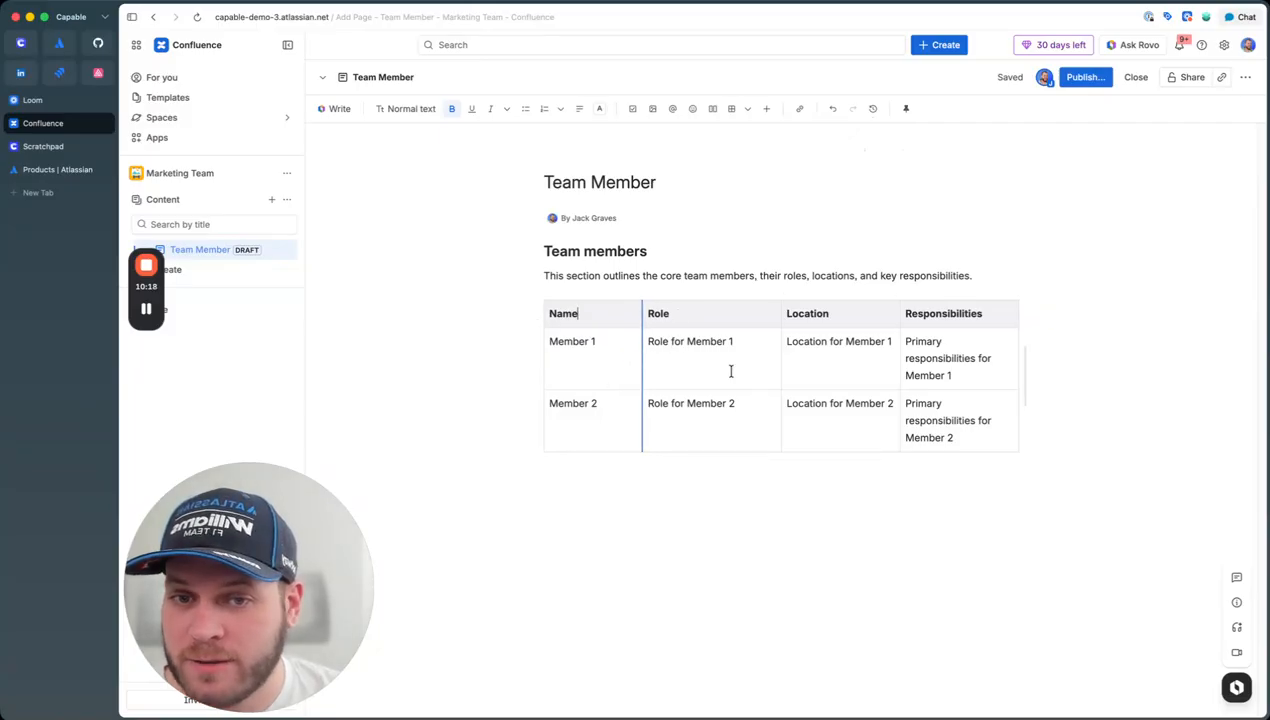
{"action": "left_click_drag", "start_coordinate": [777, 363], "coordinate": [759, 363]}
{"action": "left_click_drag", "start_coordinate": [899, 363], "coordinate": [890, 362]}
{"action": "left_click", "coordinate": [938, 386]}
{"action": "left_click", "coordinate": [558, 450]}
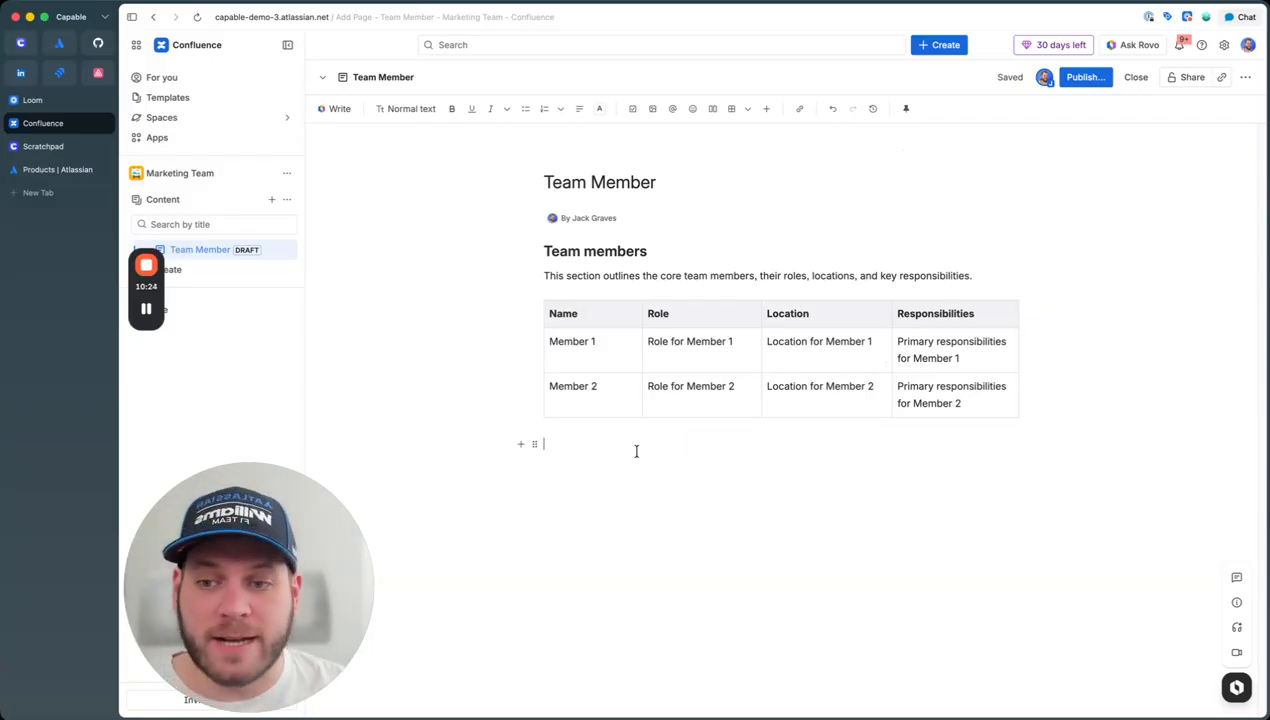
{"action": "type", "text": "Ab"}
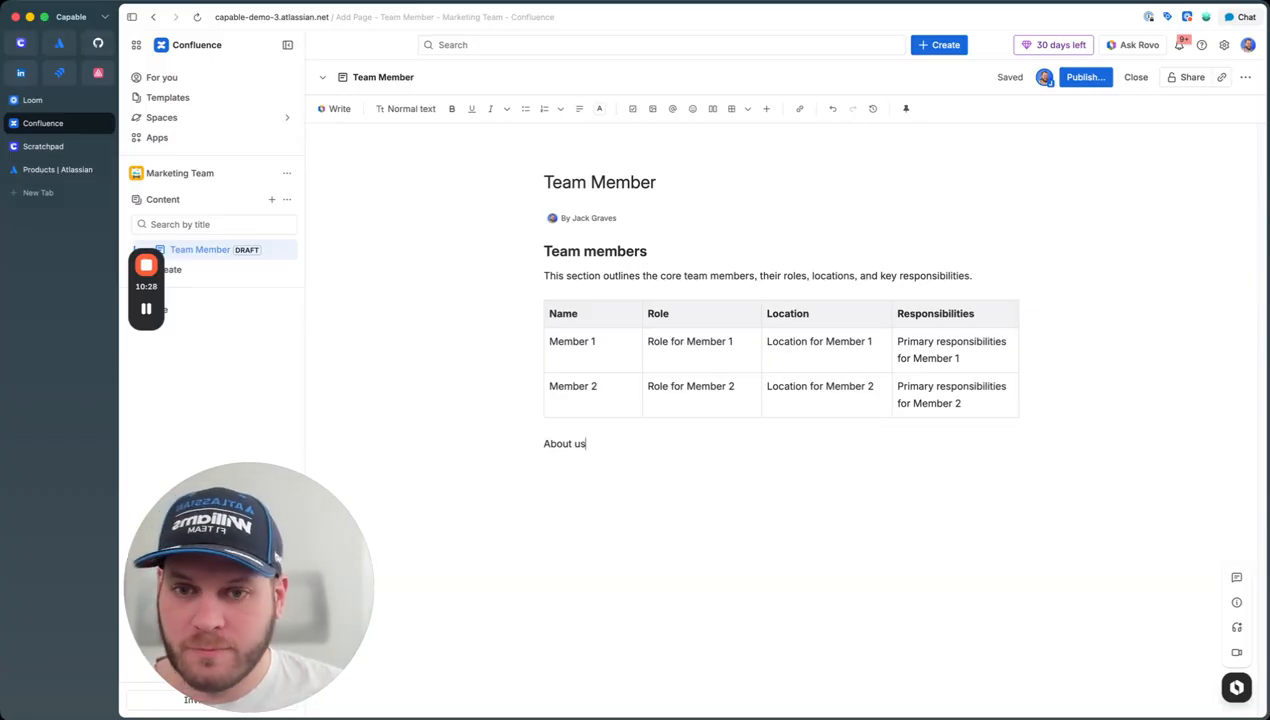
{"action": "type", "text": "out us"}
Step: Make 'About us' a Heading 2 and insert an empty 3×3 table beneath it
{"action": "key", "text": "super+alt+2"}
{"action": "key", "text": "Return"}
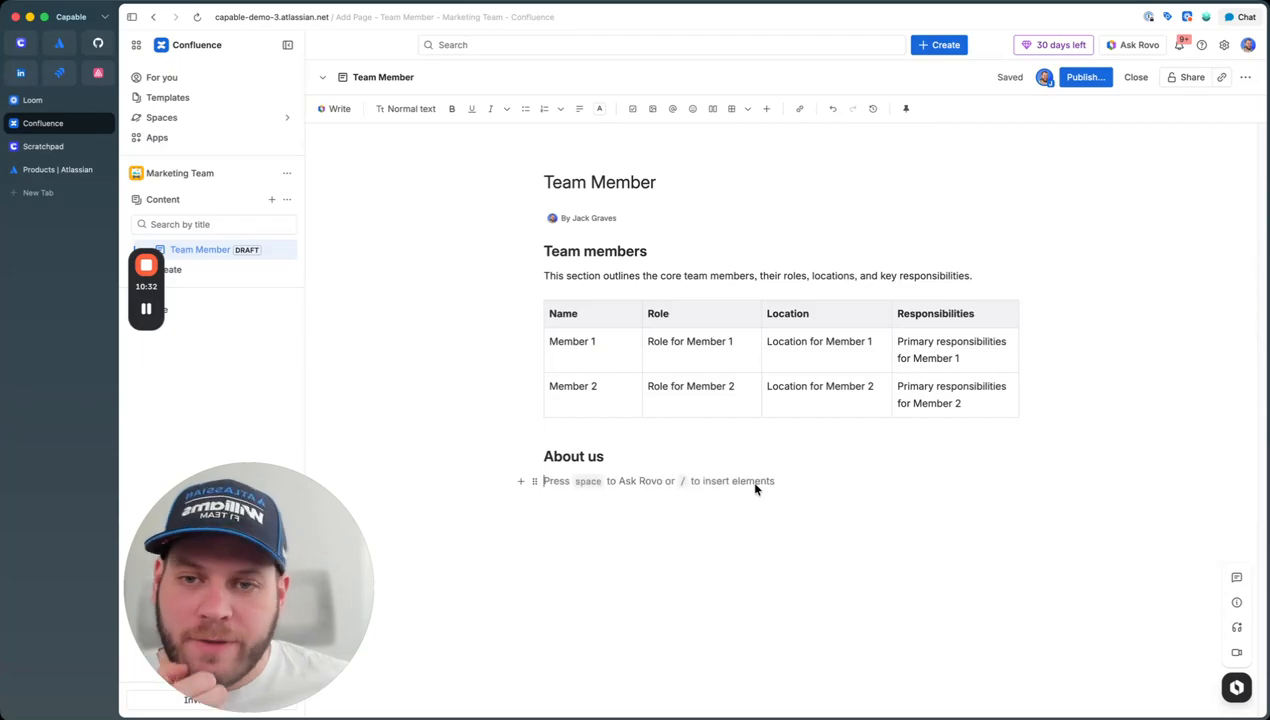
{"action": "type", "text": "Te"}
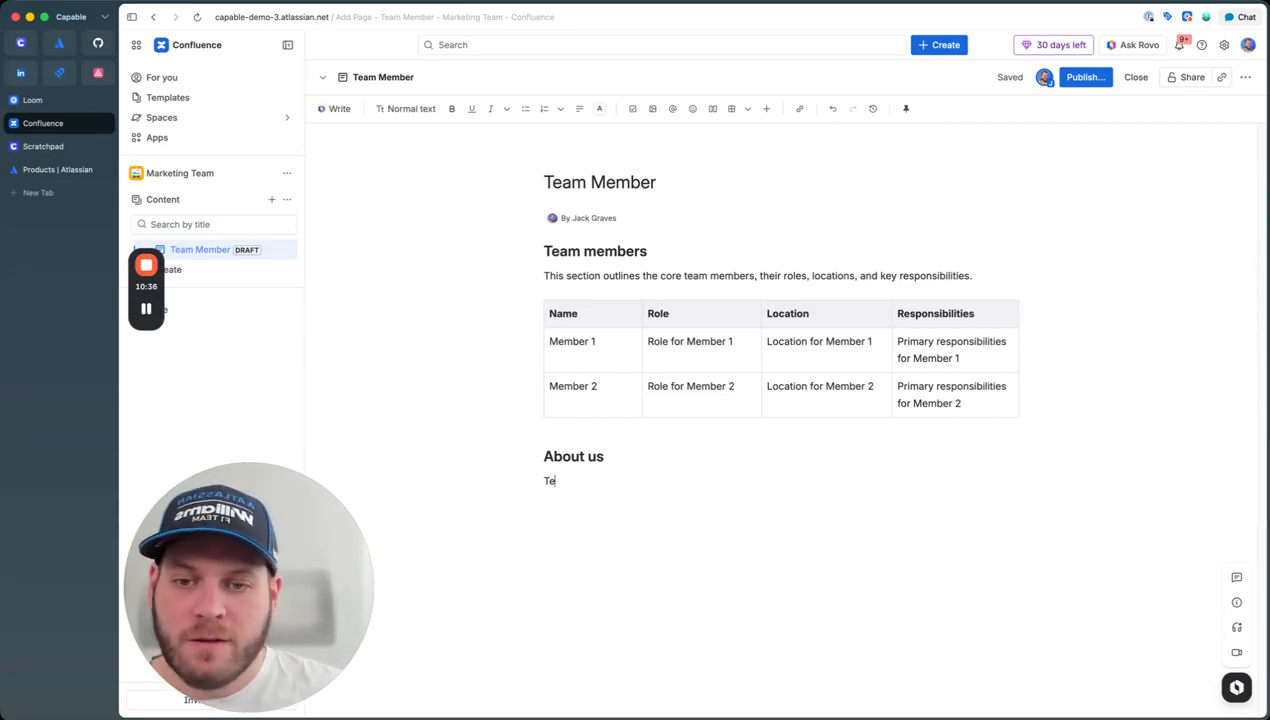
{"action": "type", "text": "/"}
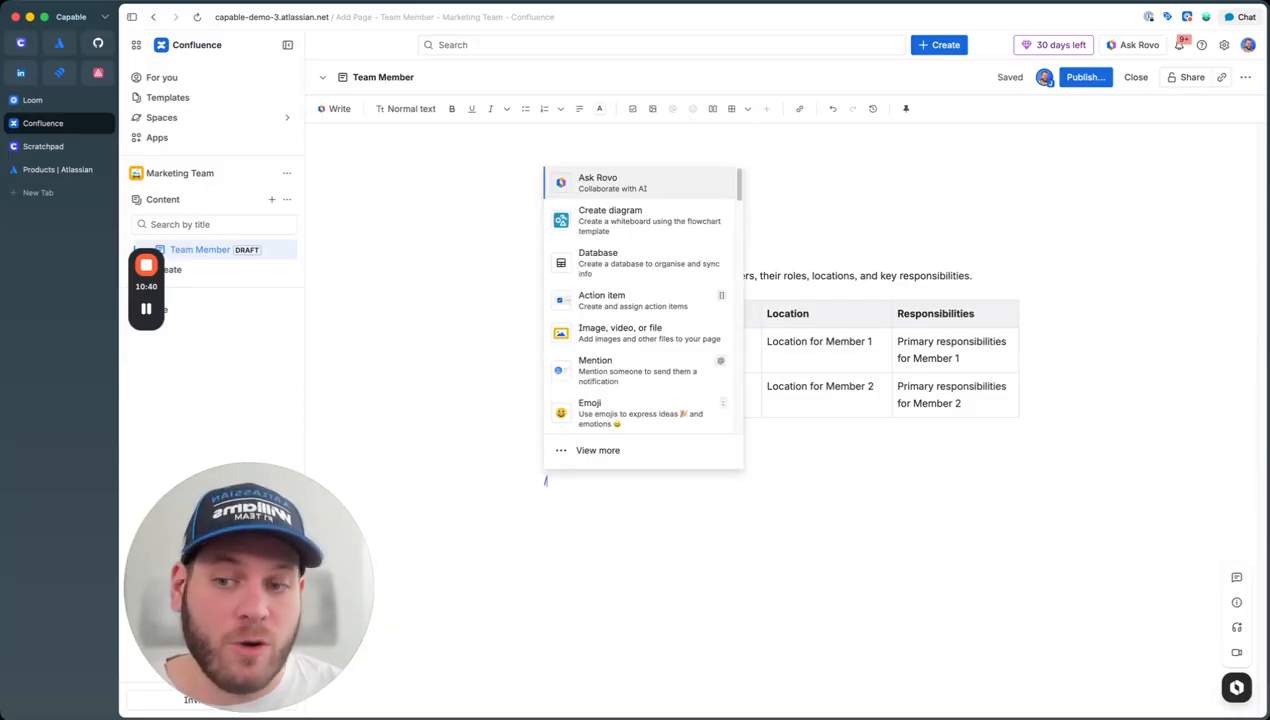
{"action": "type", "text": "tabl"}
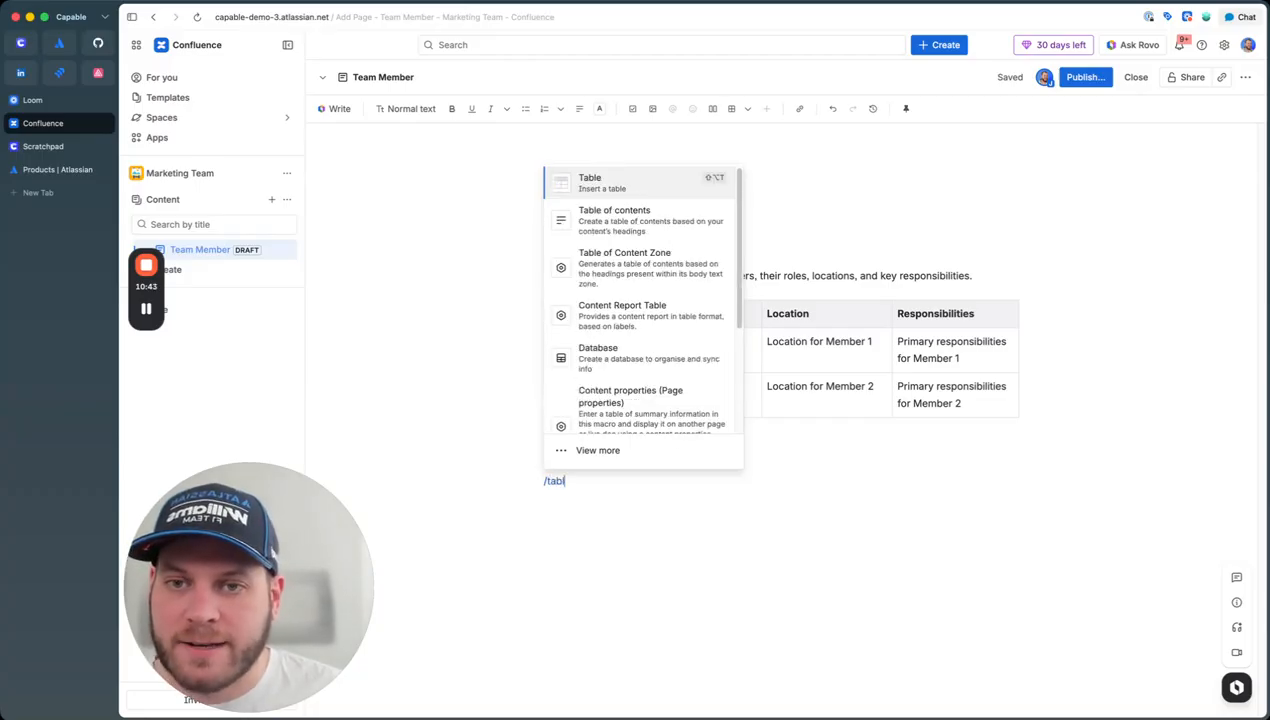
{"action": "key", "text": "Return"}
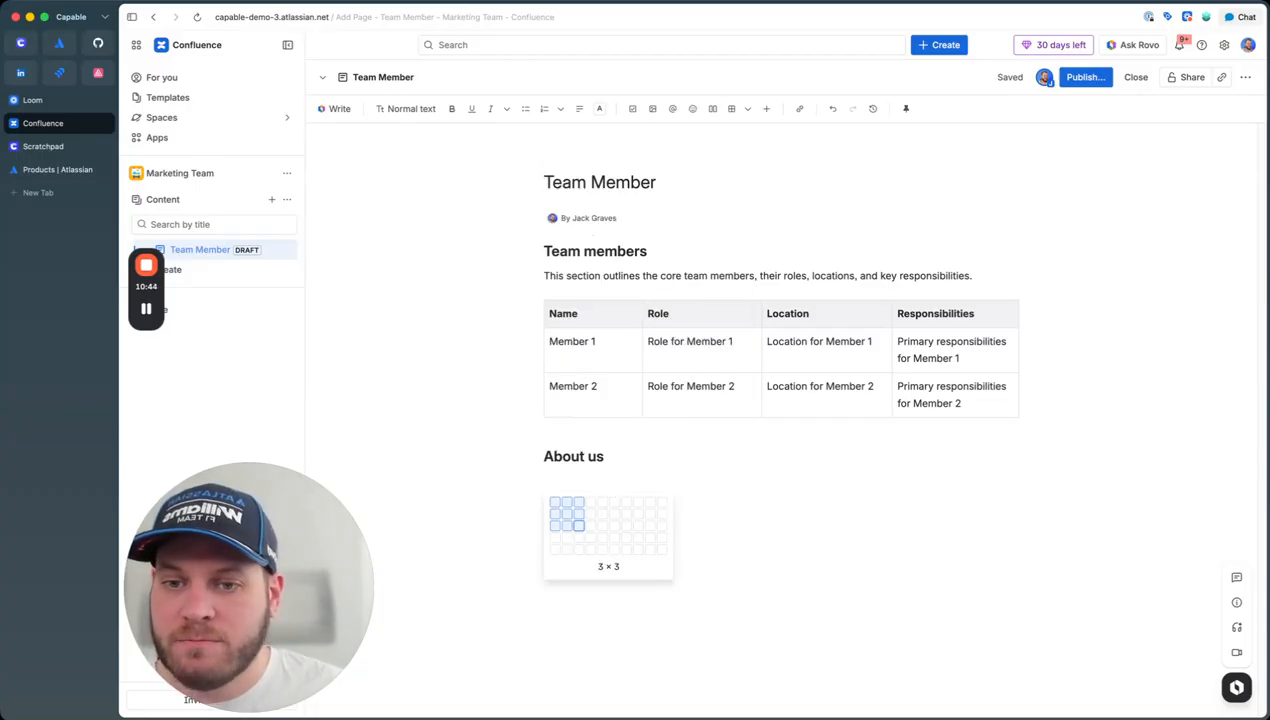
{"action": "key", "text": "Return"}
{"action": "left_click", "coordinate": [599, 585]}
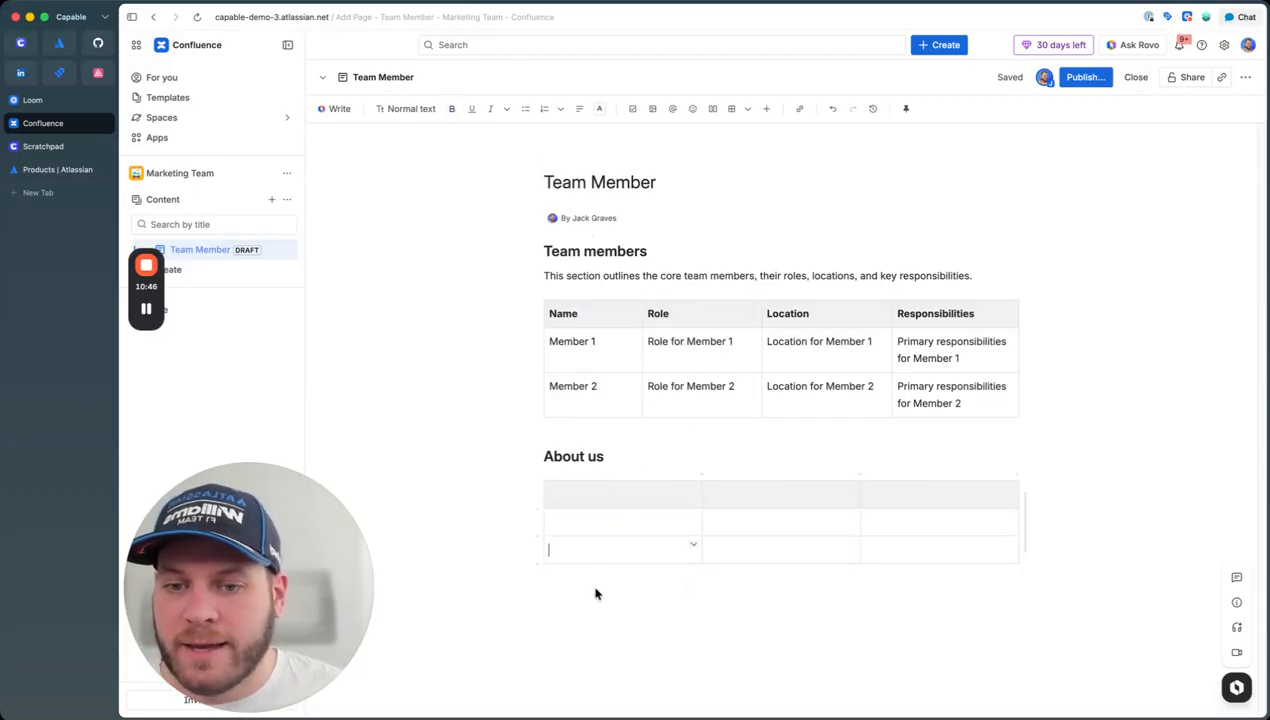
Step: Start inserting a link with /link, then dismiss the link dialog without adding one
{"action": "type", "text": "/links"}
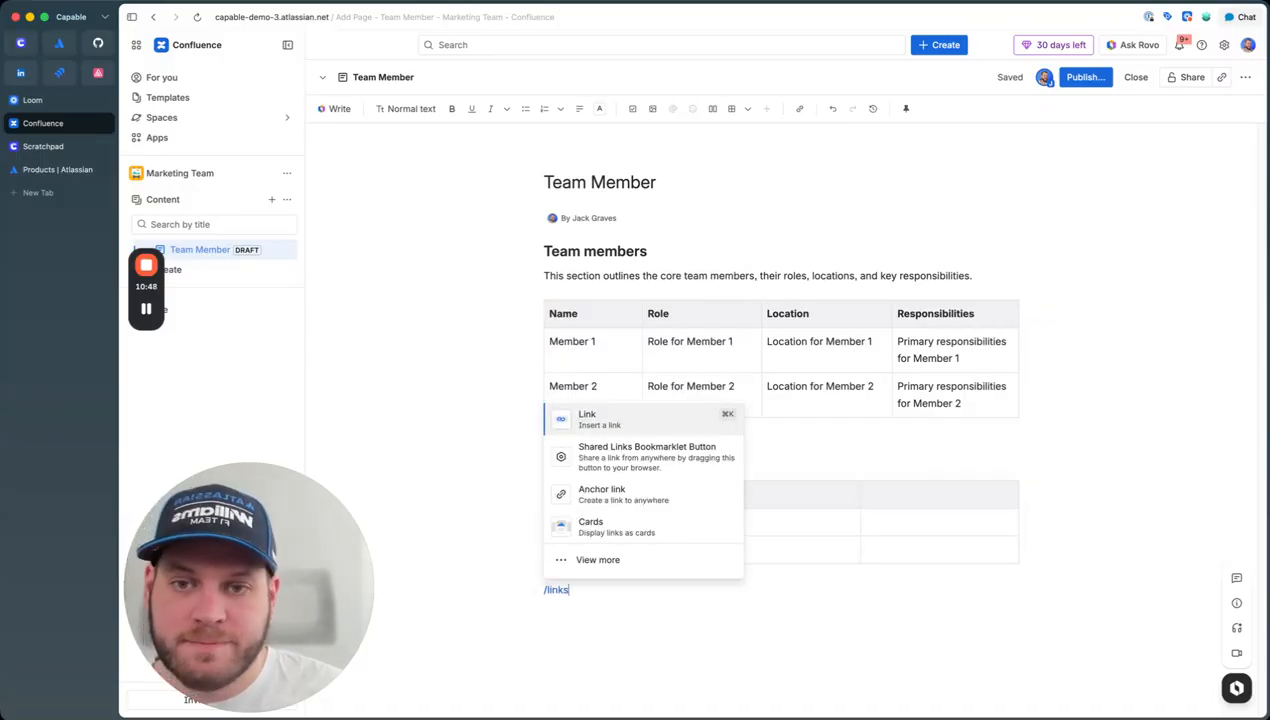
{"action": "left_click", "coordinate": [601, 424]}
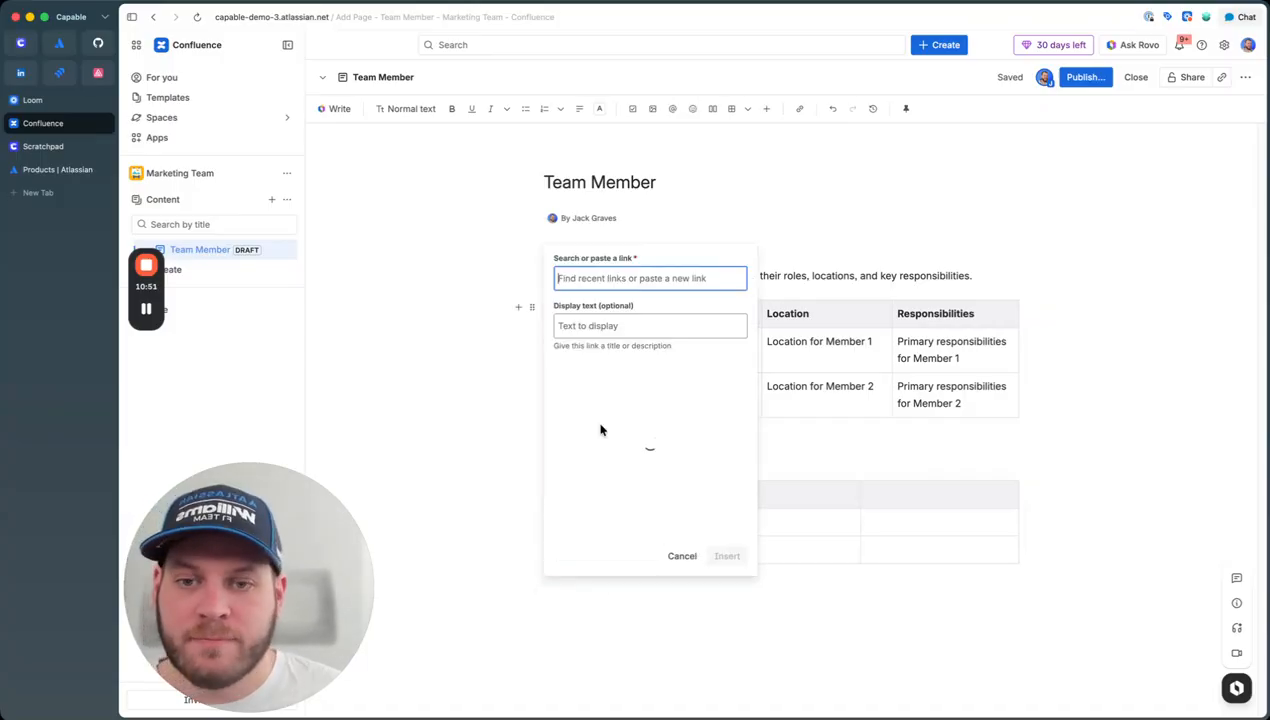
{"action": "left_click", "coordinate": [516, 527]}
Step: Browse the / insert menu below the table, then cancel it, leaving the content unchanged
{"action": "left_click", "coordinate": [609, 594]}
{"action": "type", "text": "/"}
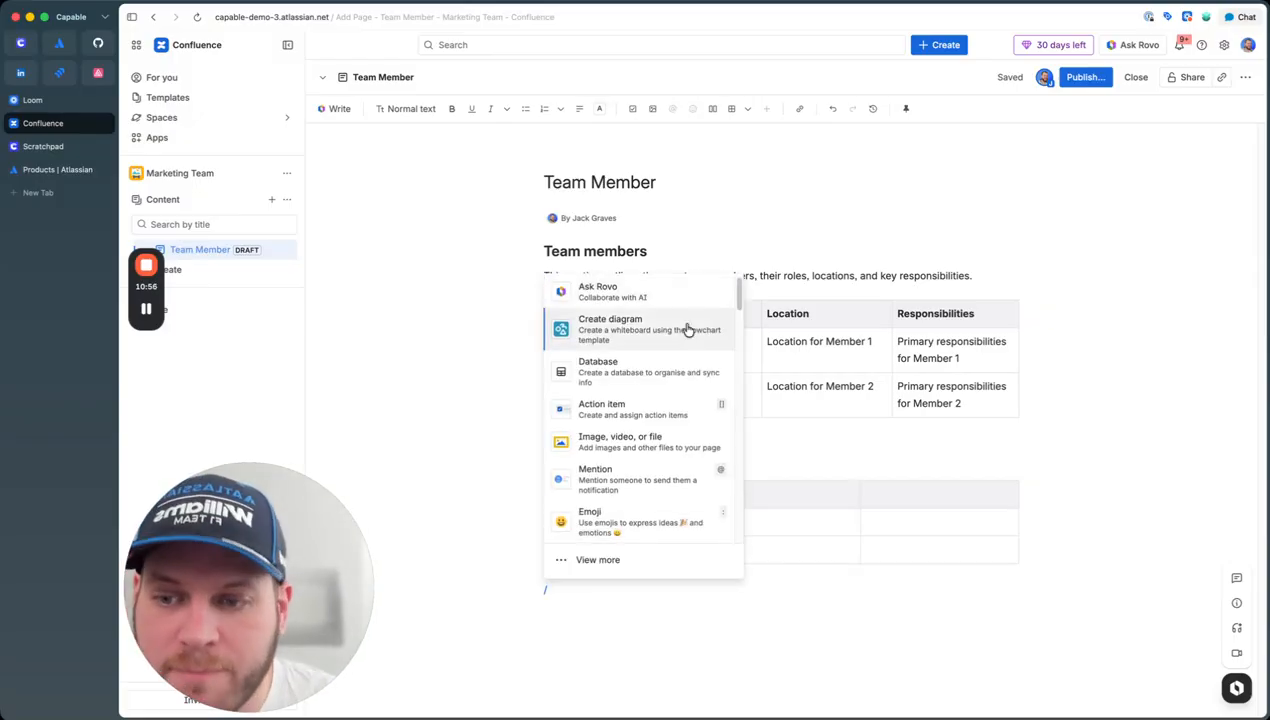
{"action": "scroll", "coordinate": [600, 410], "scroll_direction": "down", "scroll_amount": 5}
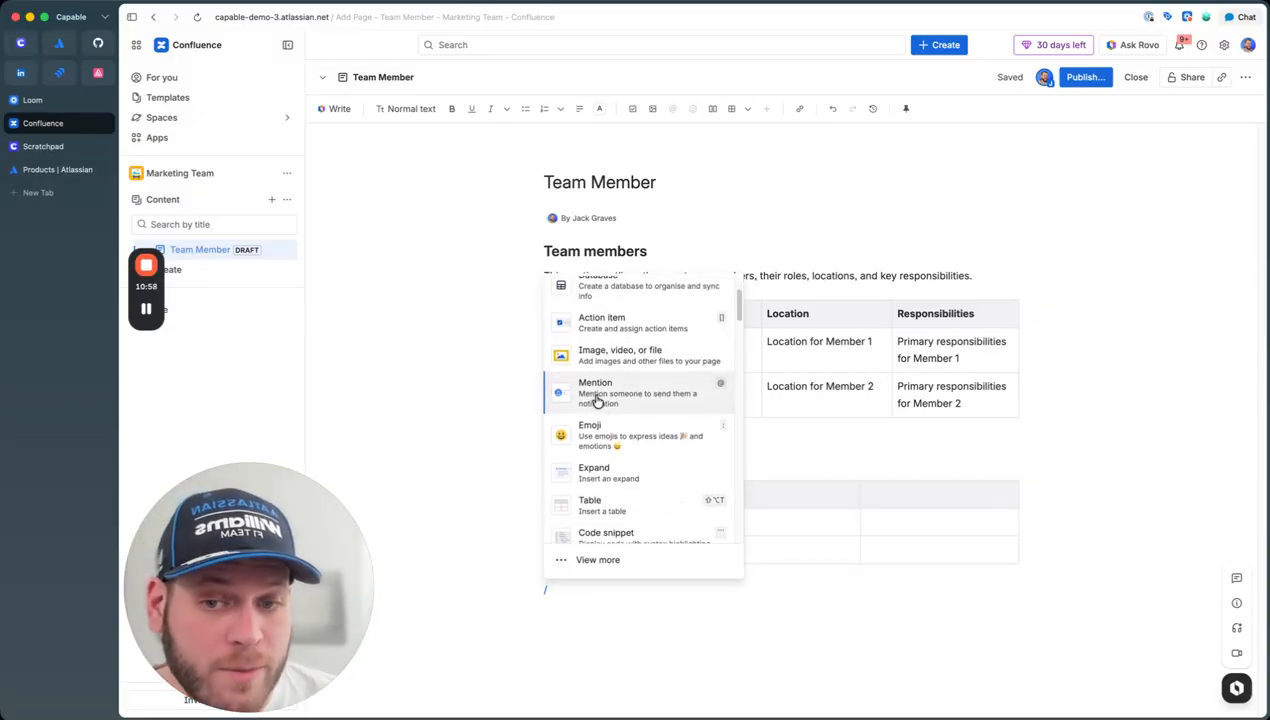
{"action": "scroll", "coordinate": [630, 430], "scroll_direction": "down", "scroll_amount": 4}
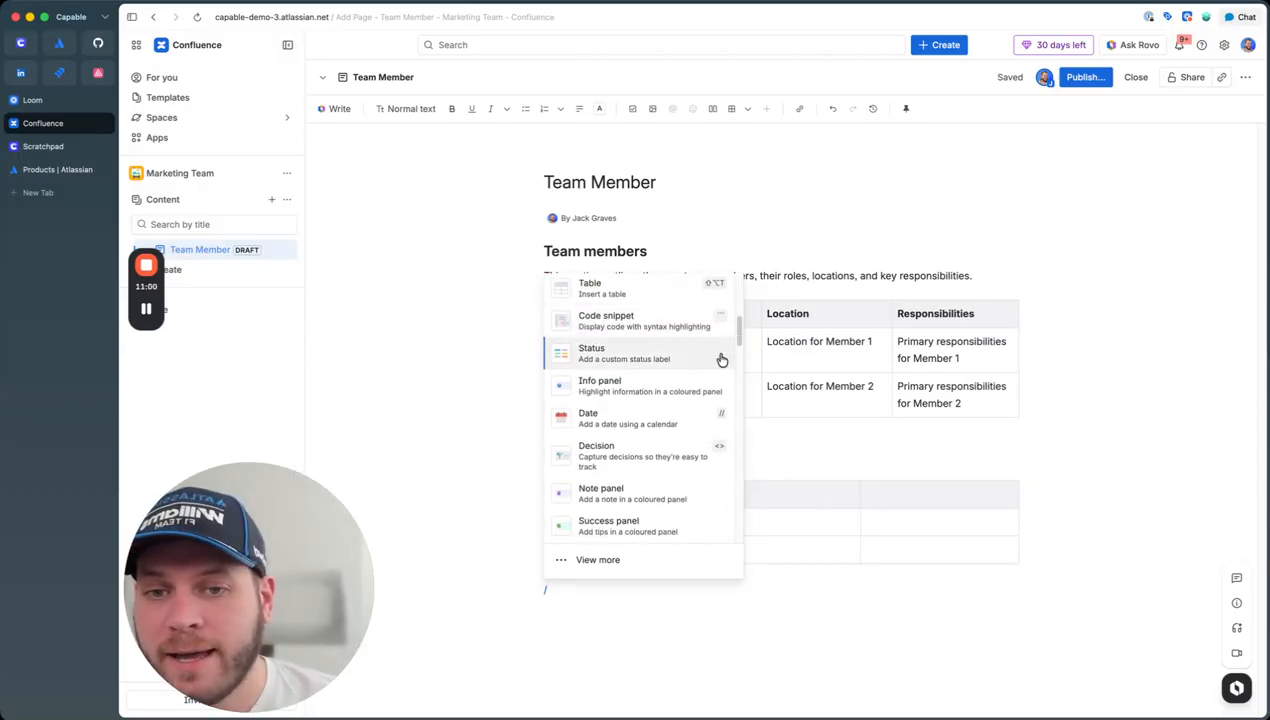
{"action": "scroll", "coordinate": [651, 443], "scroll_direction": "down", "scroll_amount": 5}
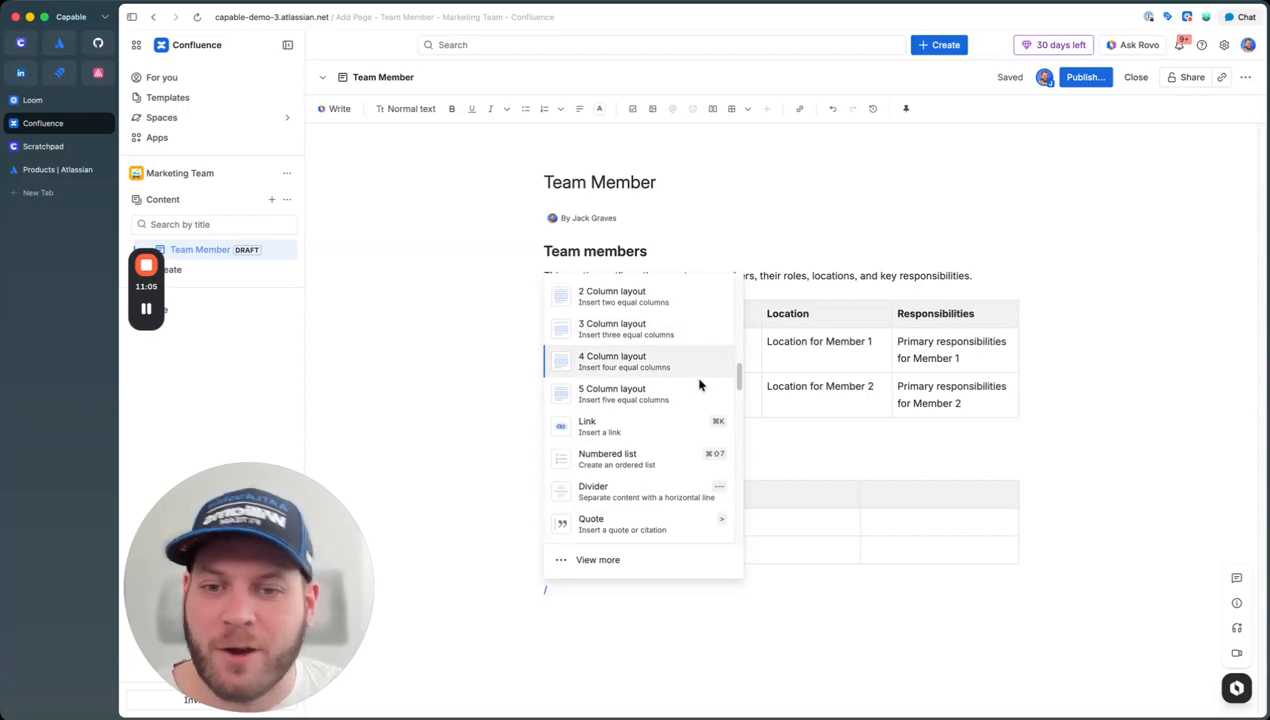
{"action": "scroll", "coordinate": [697, 430], "scroll_direction": "down", "scroll_amount": 4}
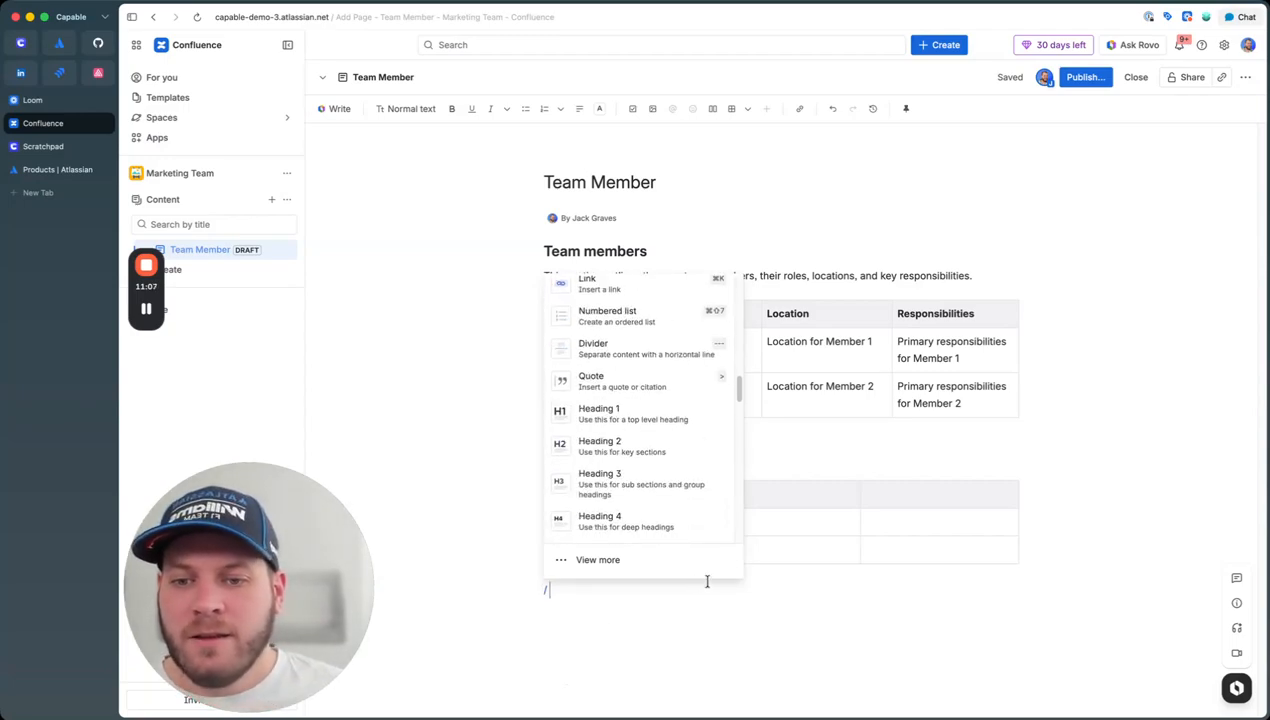
{"action": "key", "text": "BackSpace"}
{"action": "key", "text": "BackSpace"}
{"action": "key", "text": "Return"}
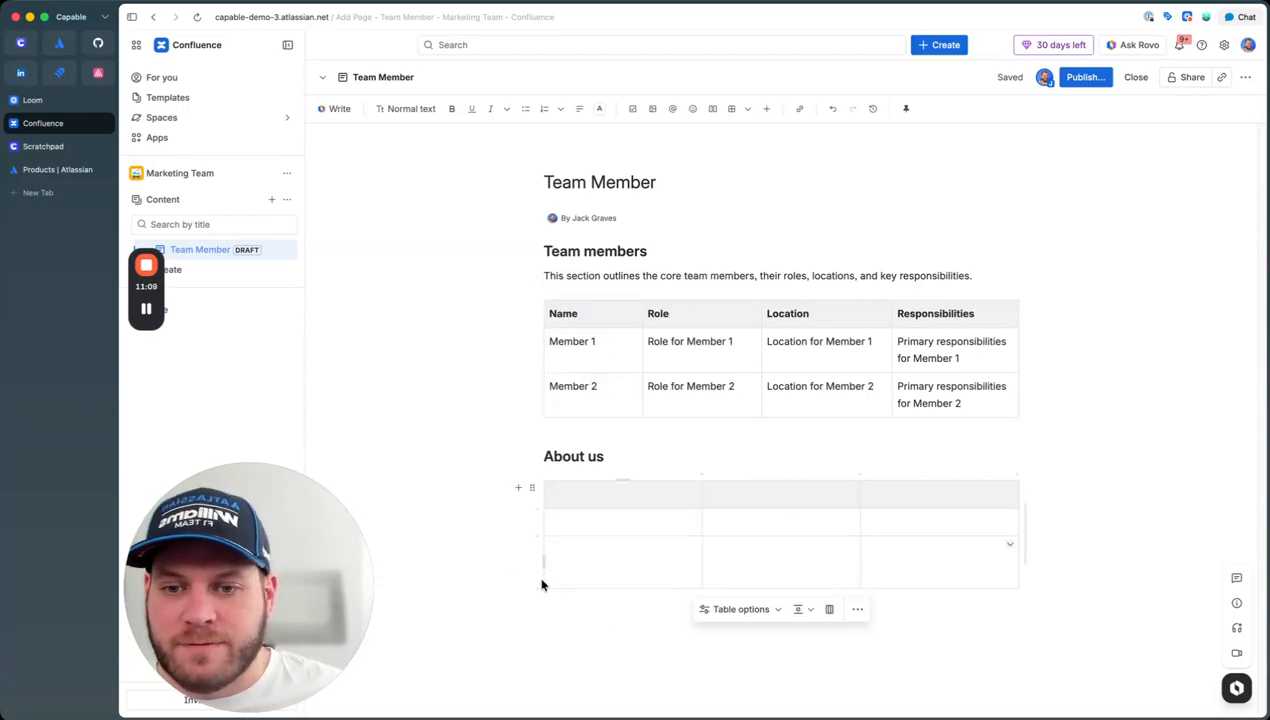
{"action": "key", "text": "BackSpace"}
Step: Below the table, add a 'this is task' action item and a date set to 13 Mar 2026
{"action": "left_click", "coordinate": [607, 602]}
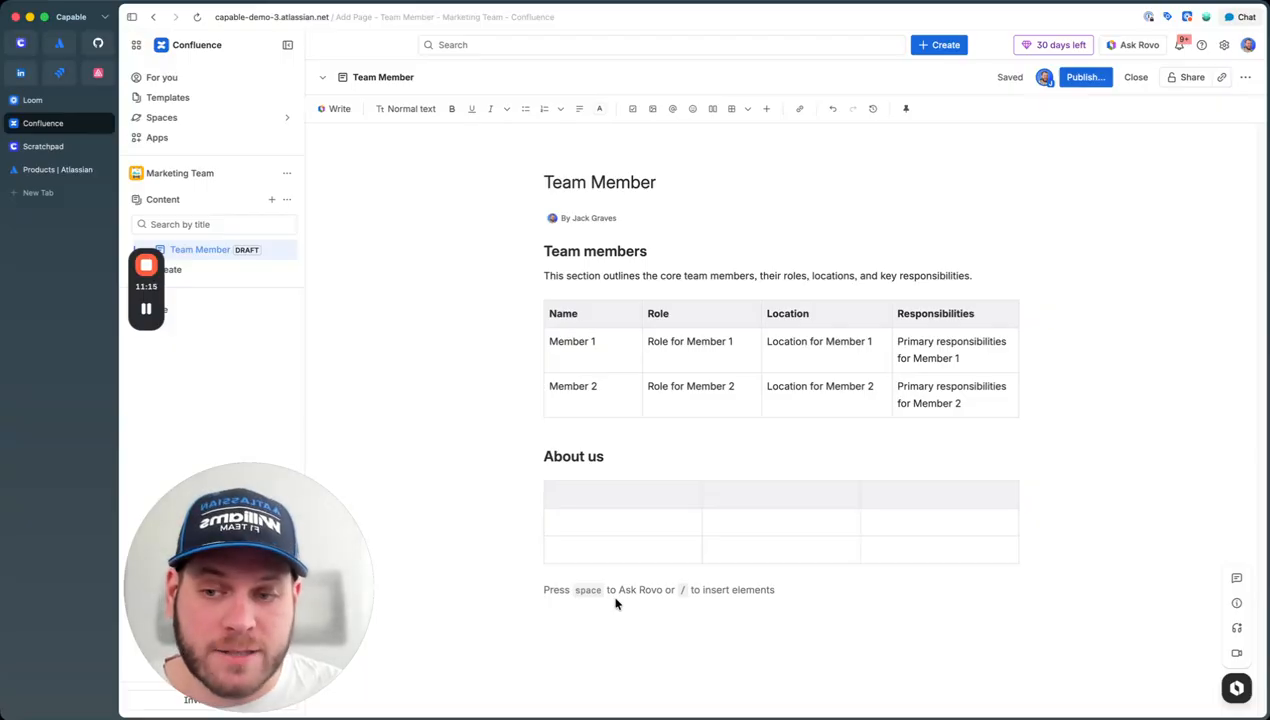
{"action": "type", "text": "["}
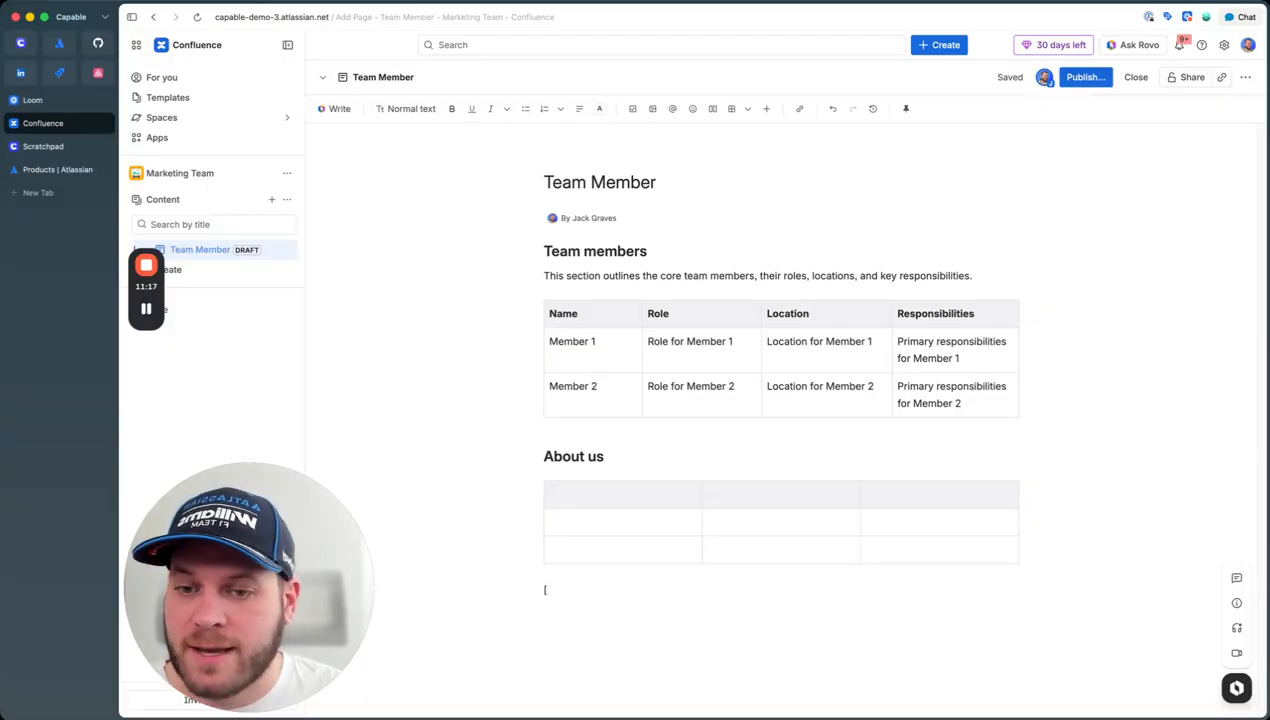
{"action": "type", "text": "] t"}
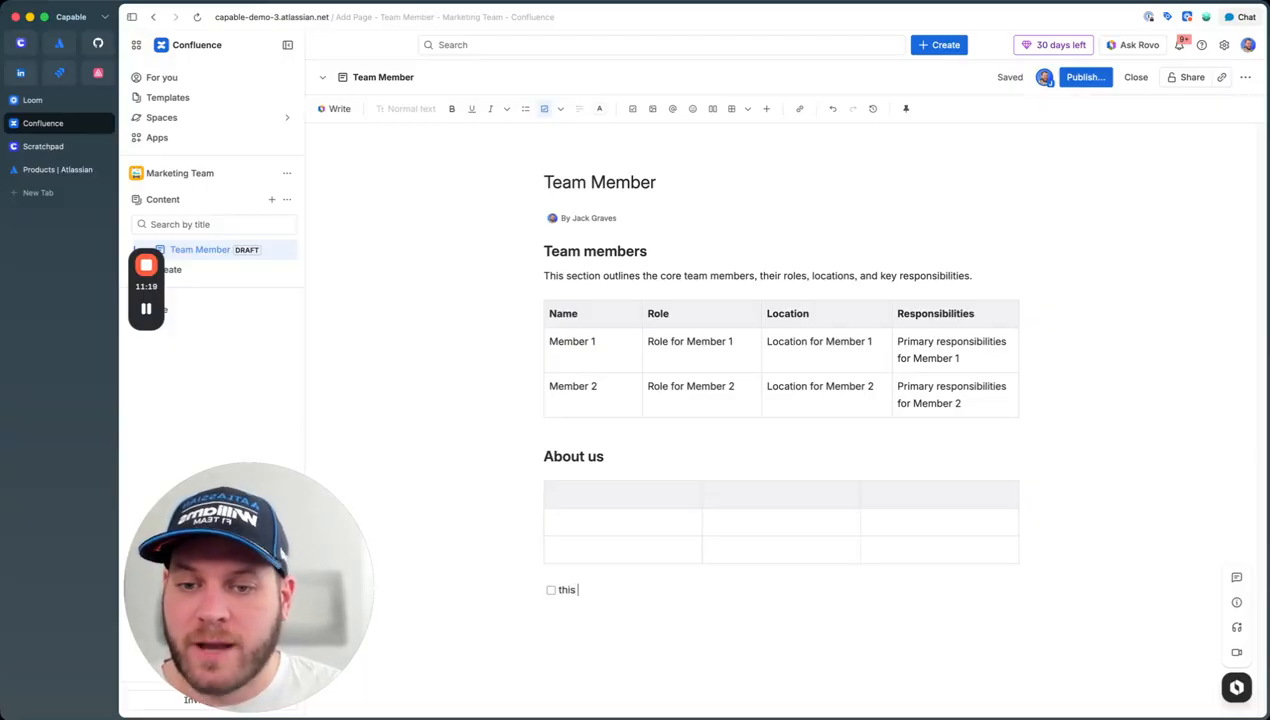
{"action": "type", "text": "his is task"}
{"action": "key", "text": "Return"}
{"action": "key", "text": "BackSpace"}
{"action": "type", "text": "/"}
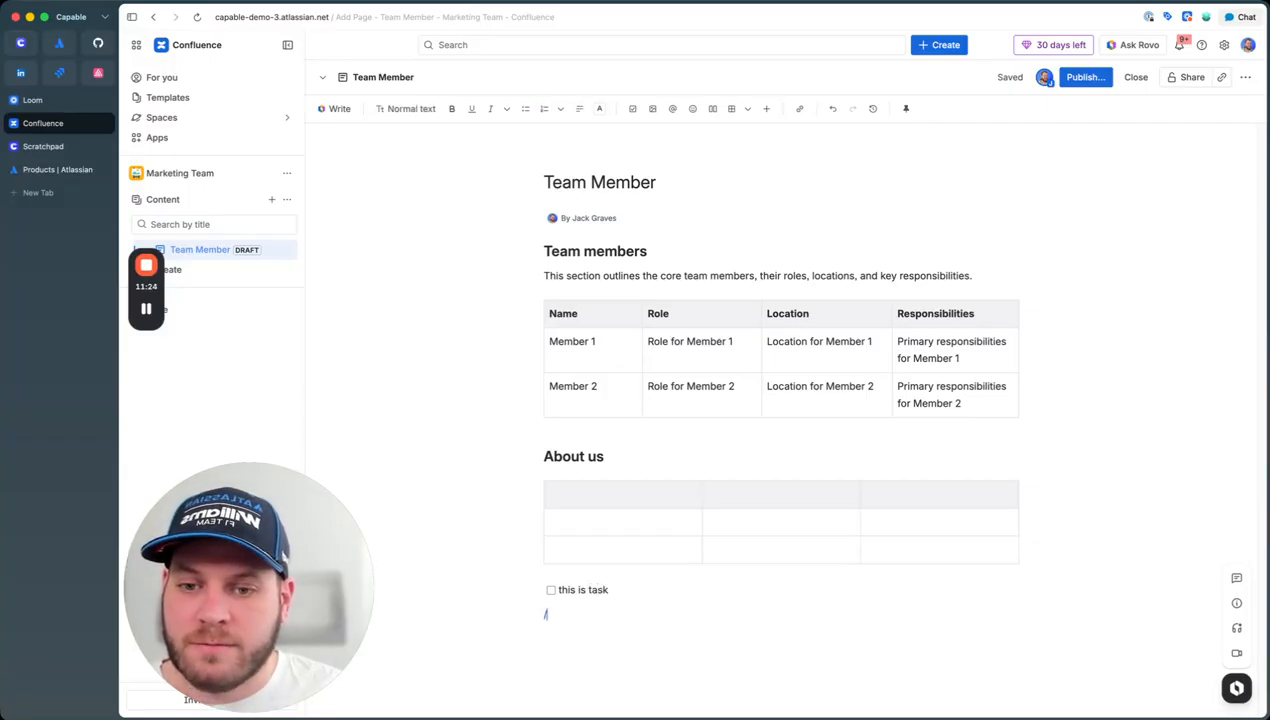
{"action": "type", "text": "/"}
{"action": "key", "text": "Return"}
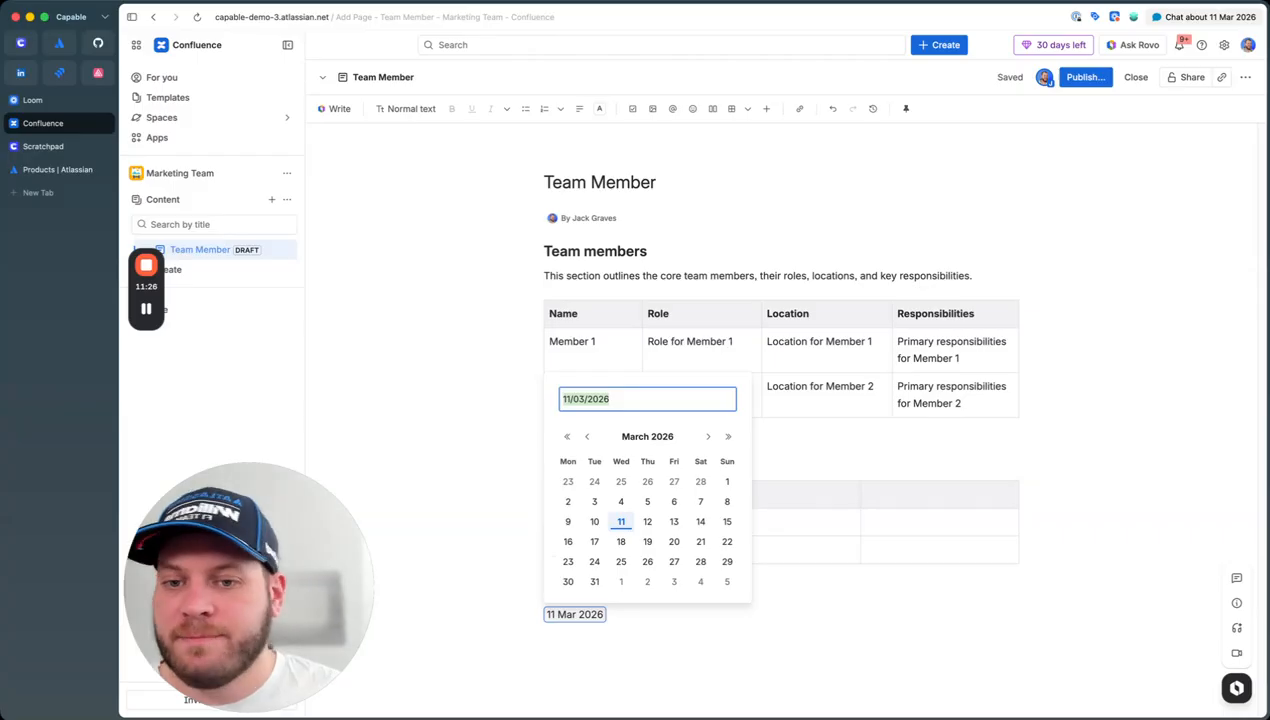
{"action": "left_click", "coordinate": [674, 521]}
Step: Add two 'bullets' bullet items and a numbered list of 'first' and 'second'
{"action": "key", "text": "Return"}
{"action": "type", "text": "- bullets"}
{"action": "key", "text": "Return"}
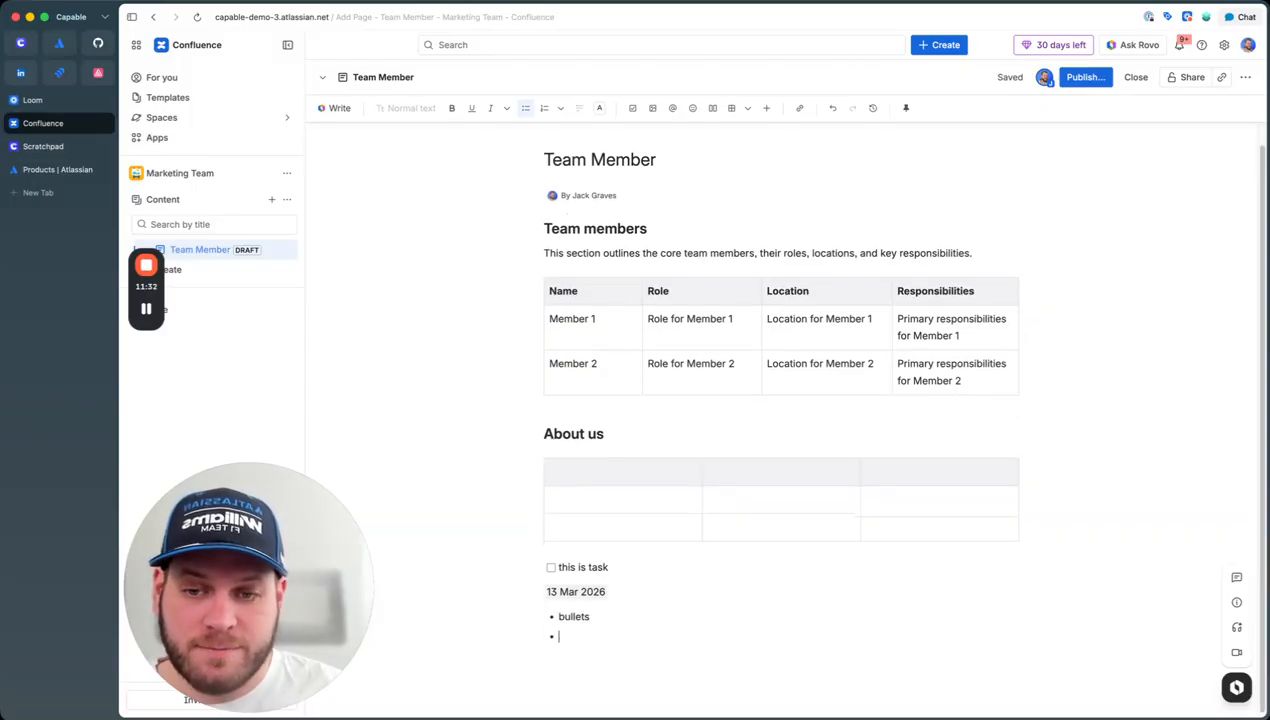
{"action": "type", "text": "bullets"}
{"action": "key", "text": "Return"}
{"action": "type", "text": "1. "}
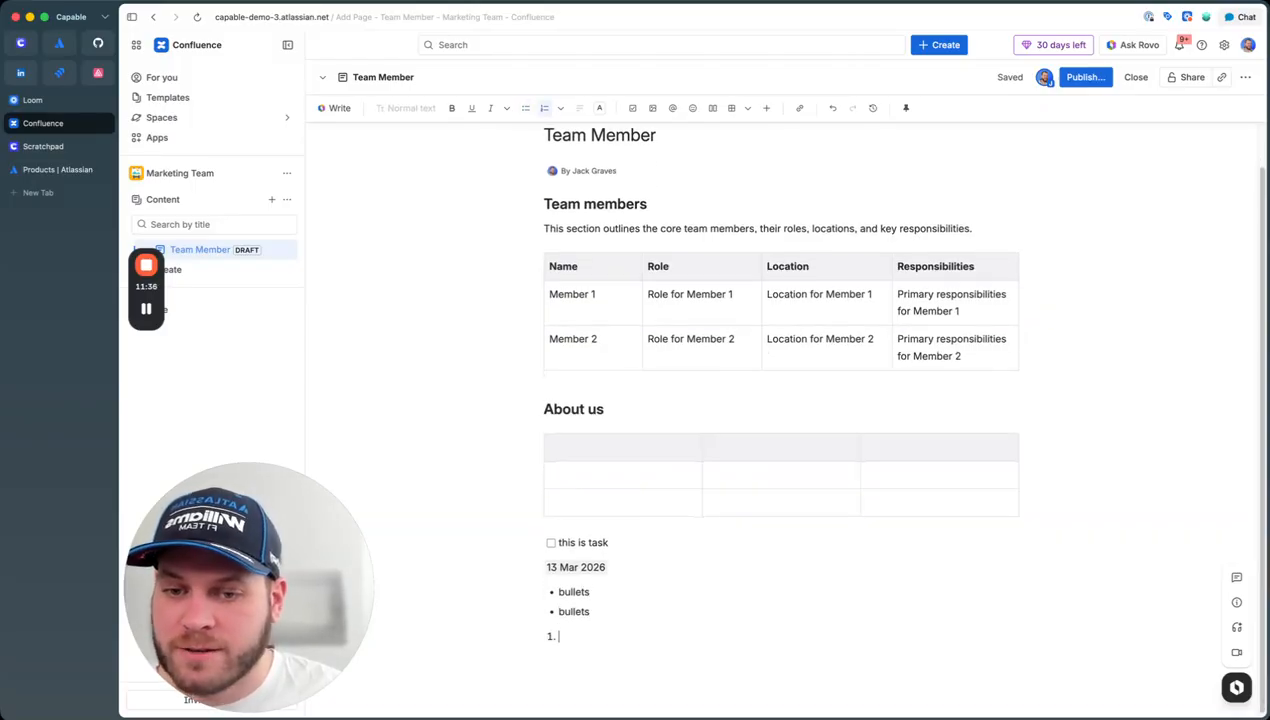
{"action": "type", "text": "firs"}
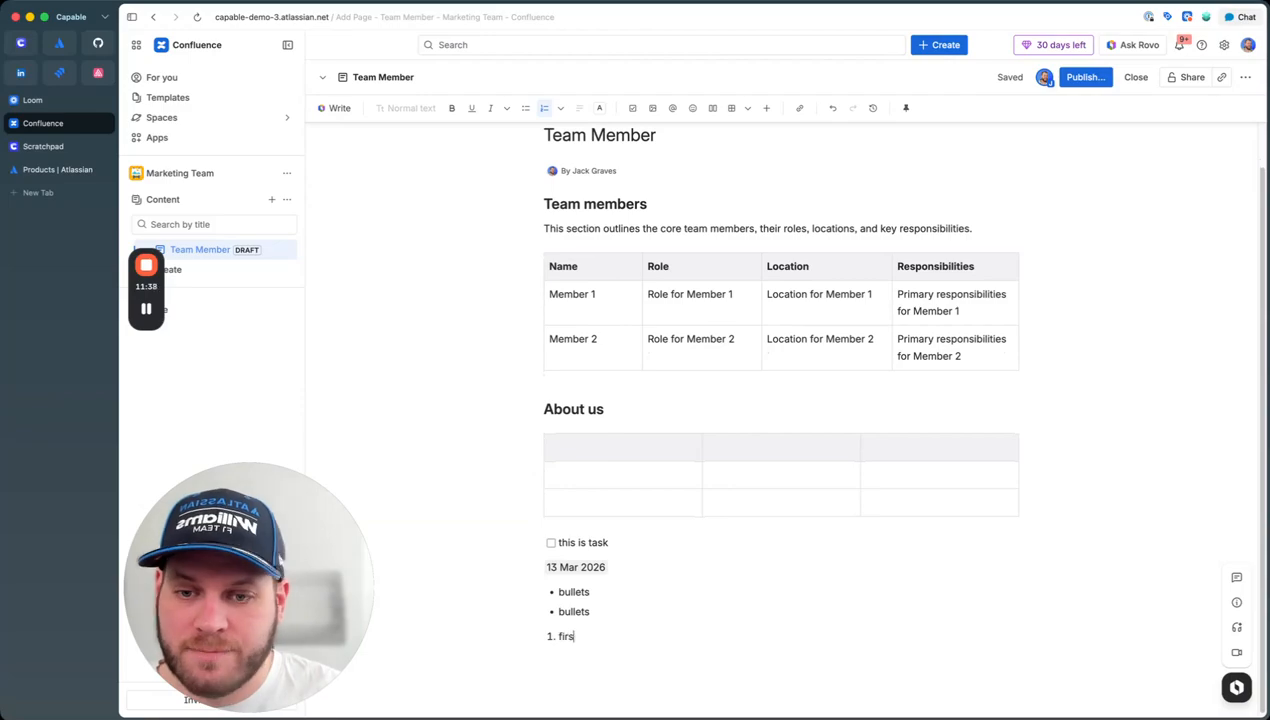
{"action": "type", "text": "t"}
{"action": "key", "text": "Return"}
{"action": "type", "text": "second"}
{"action": "key", "text": "Return"}
{"action": "key", "text": "Return"}
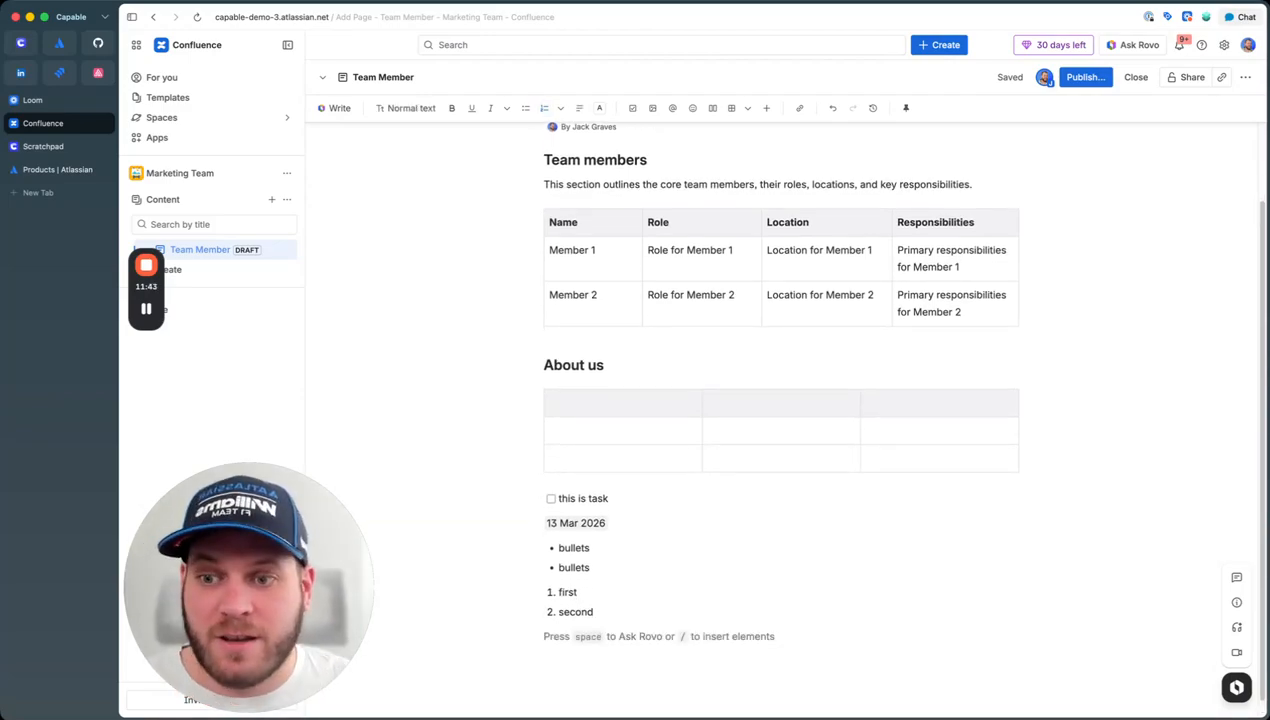
Step: Insert an emoji and an info panel below the numbered list
{"action": "type", "text": ":"}
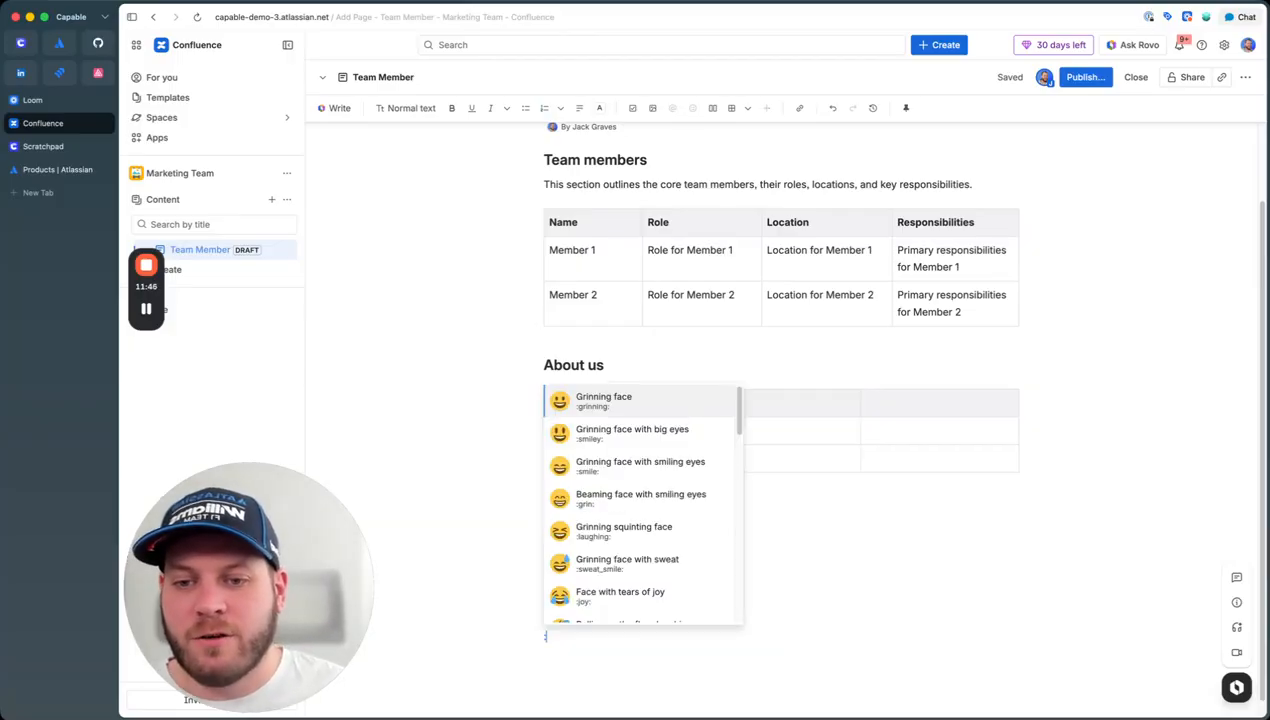
{"action": "key", "text": "Down"}
{"action": "key", "text": "Return"}
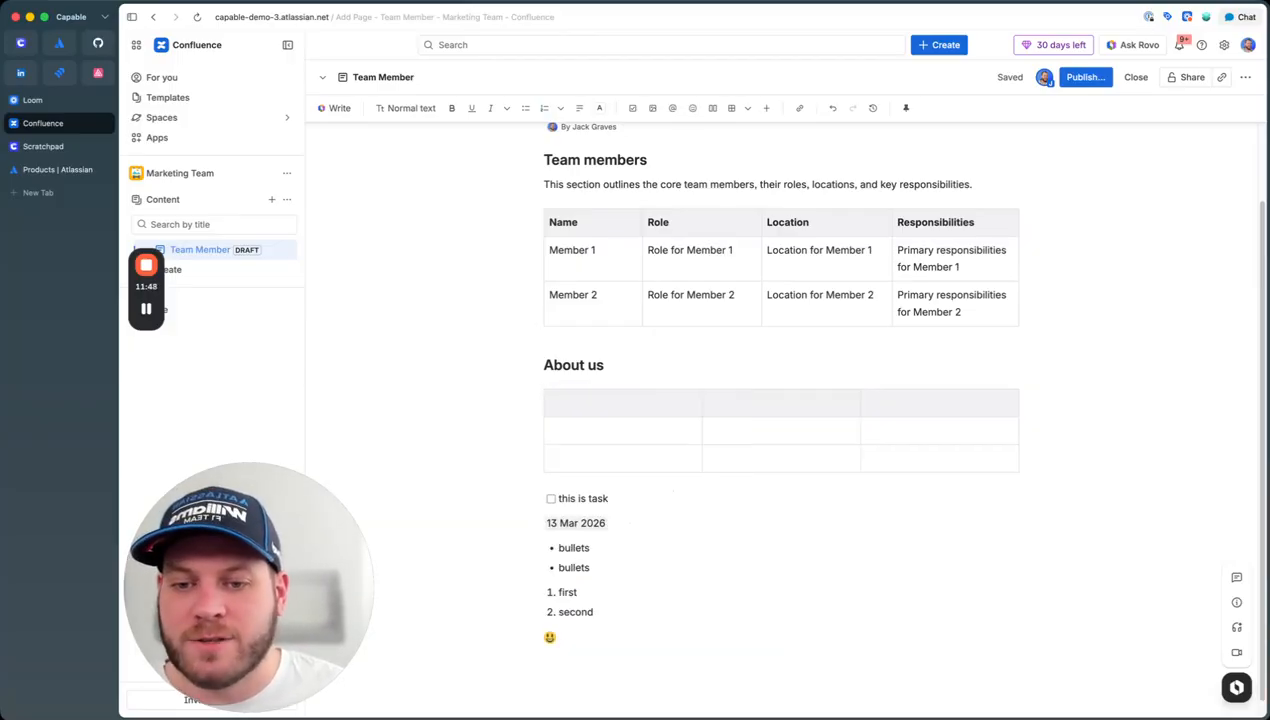
{"action": "key", "text": "Return"}
{"action": "type", "text": "/"}
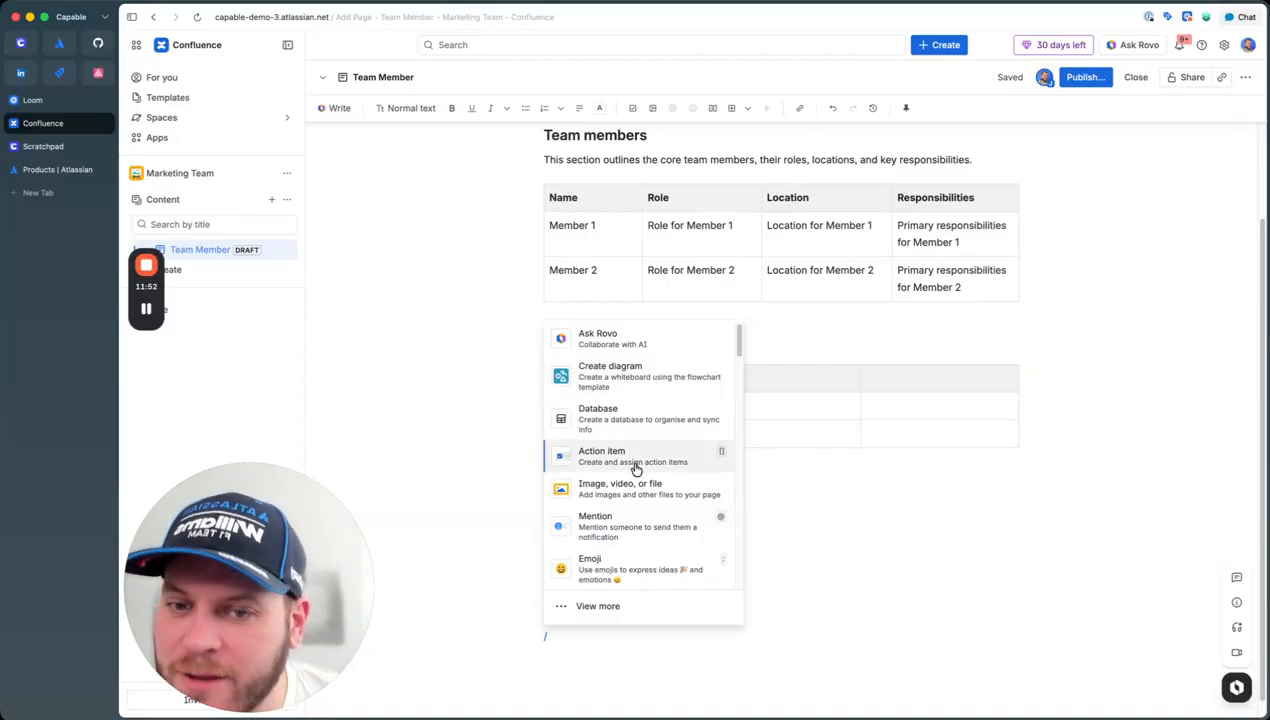
{"action": "scroll", "coordinate": [640, 482], "scroll_direction": "down", "scroll_amount": 3}
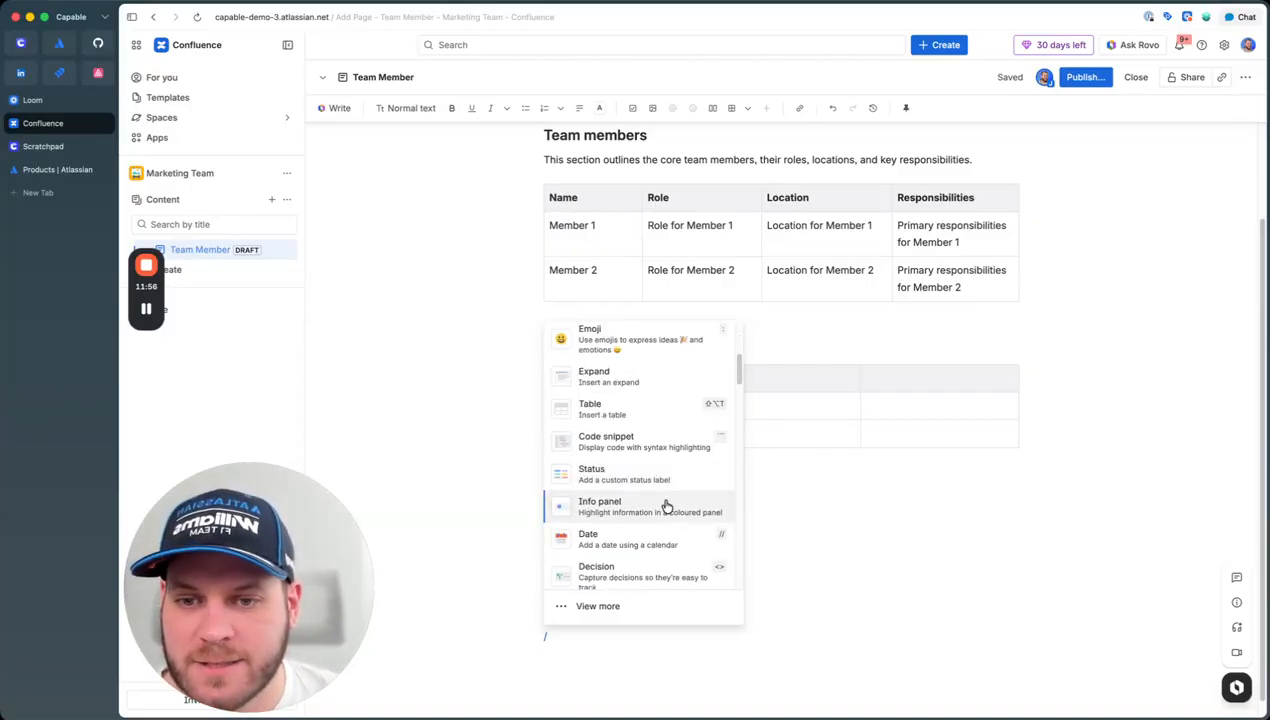
{"action": "left_click", "coordinate": [644, 512]}
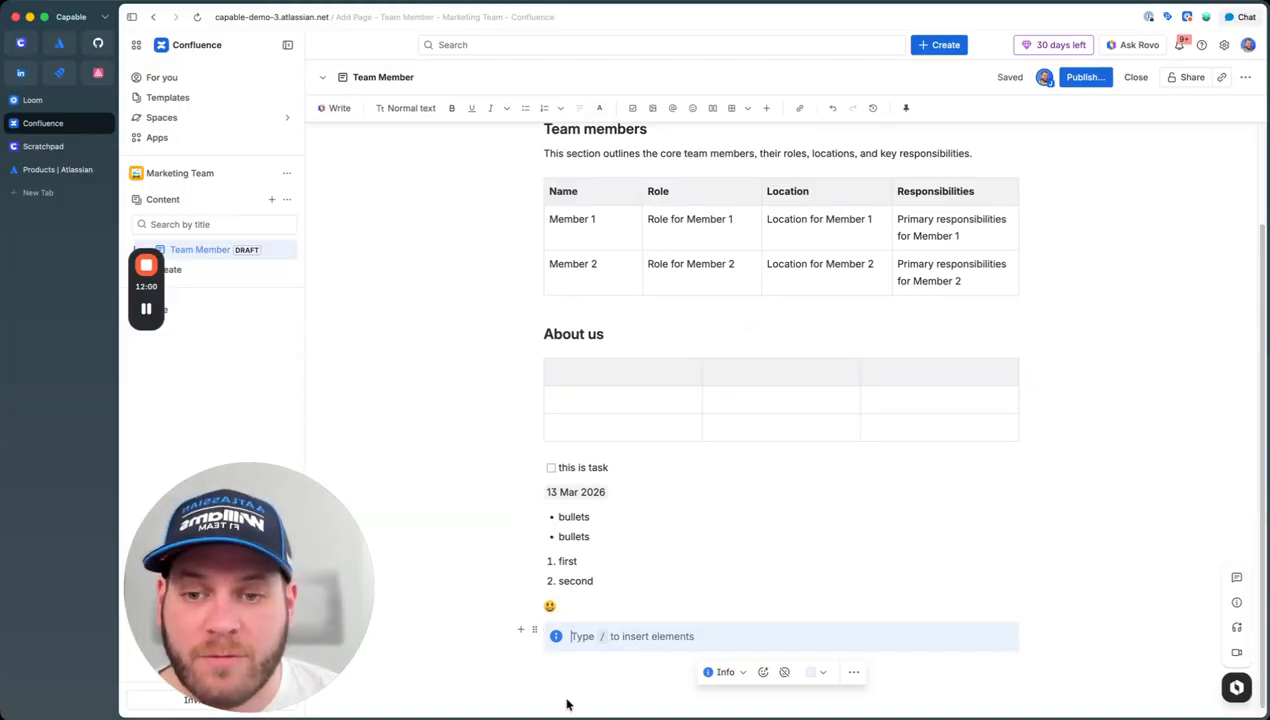
{"action": "scroll", "coordinate": [957, 421], "scroll_direction": "up", "scroll_amount": 3}
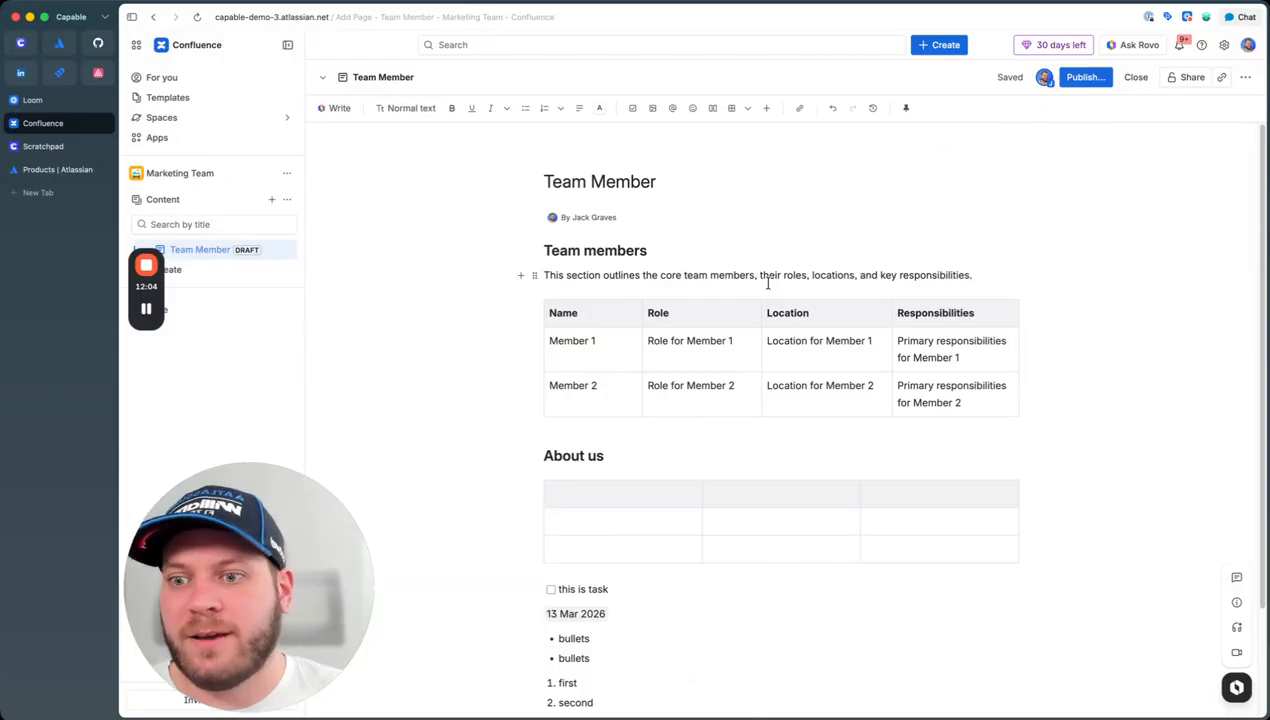
Step: Delete all page content and search the full template gallery for 'team' templates
{"action": "key", "text": "ctrl+a"}
{"action": "key", "text": "BackSpace"}
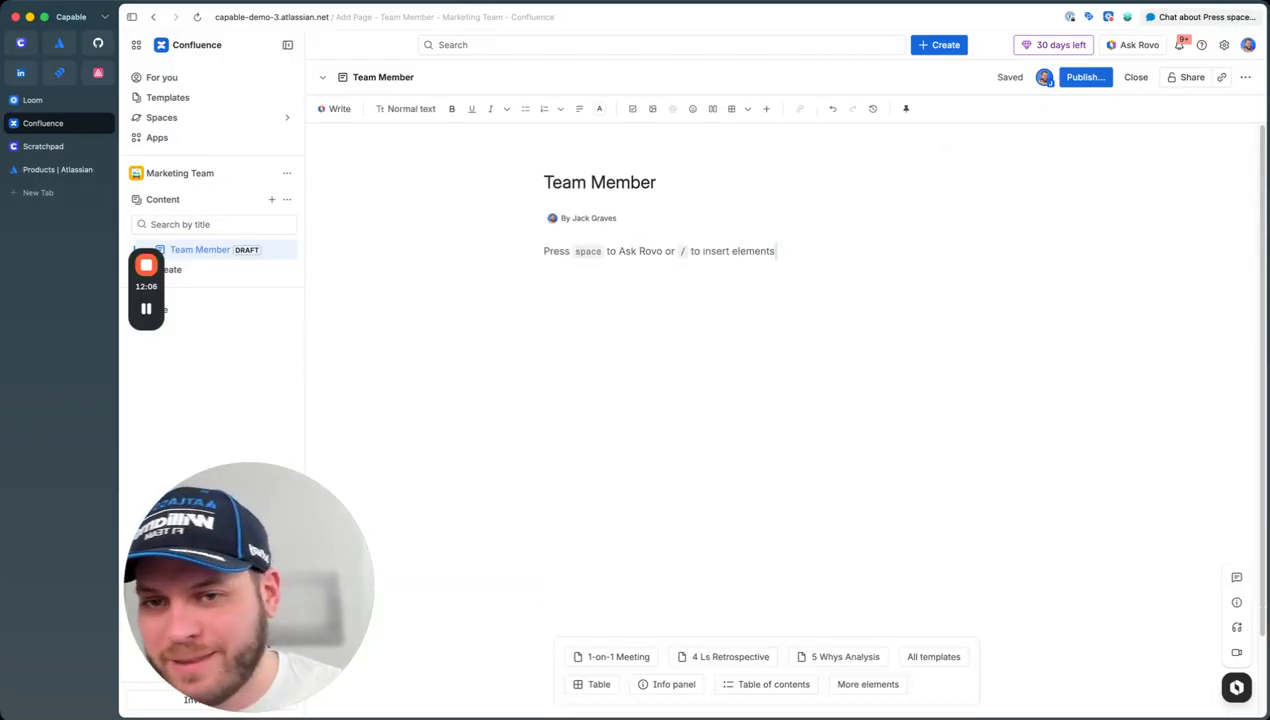
{"action": "left_click", "coordinate": [918, 657]}
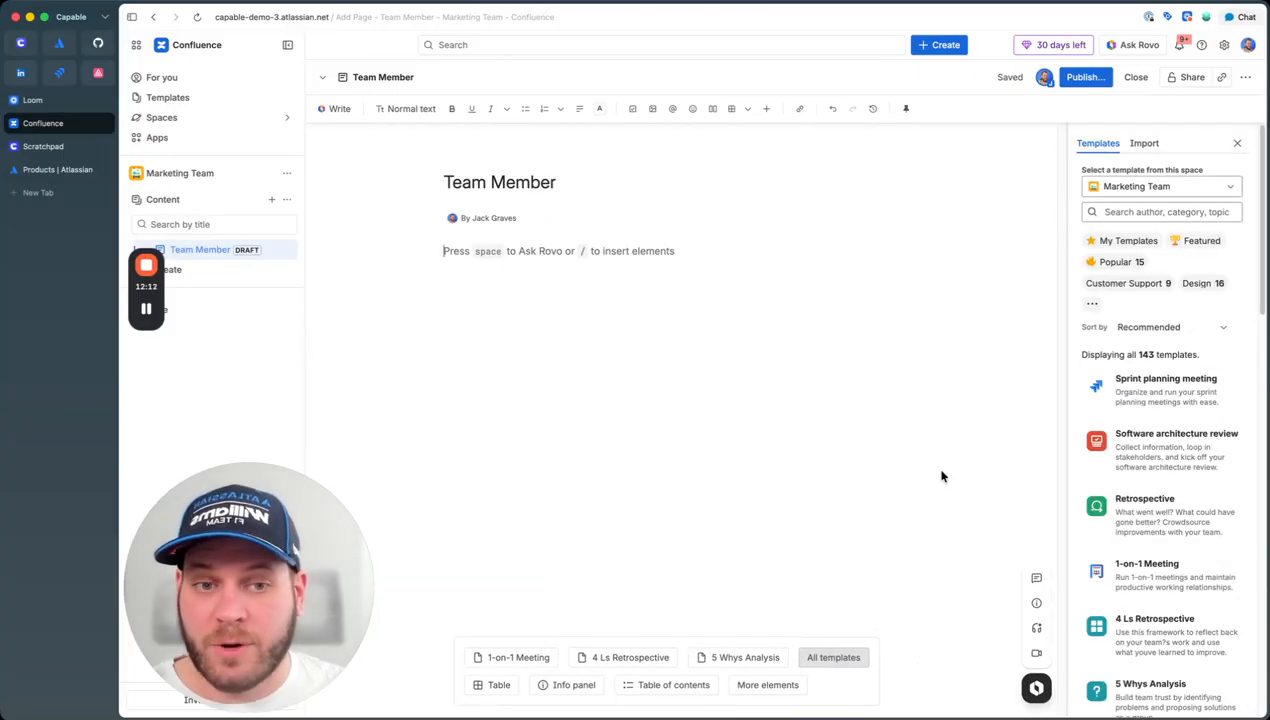
{"action": "left_click", "coordinate": [1132, 213]}
{"action": "type", "text": "team"}
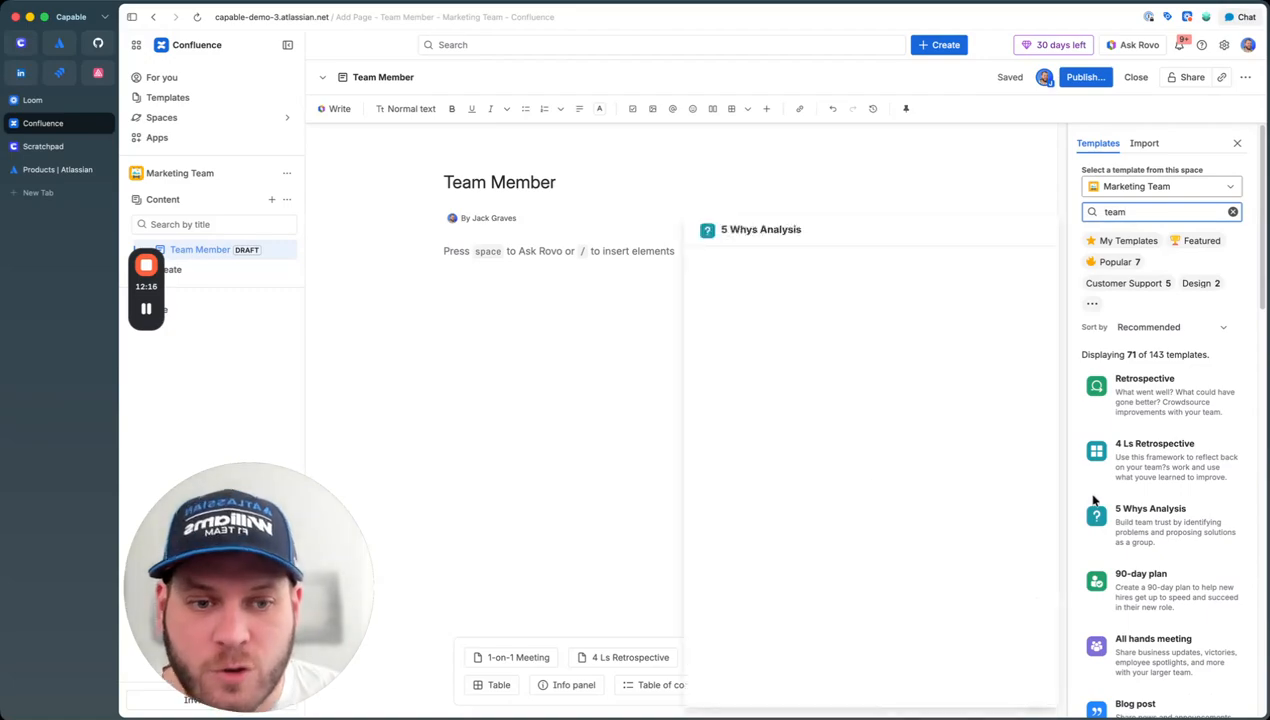
{"action": "scroll", "coordinate": [1160, 500], "scroll_direction": "down", "scroll_amount": 5}
{"action": "scroll", "coordinate": [1181, 533], "scroll_direction": "down", "scroll_amount": 10}
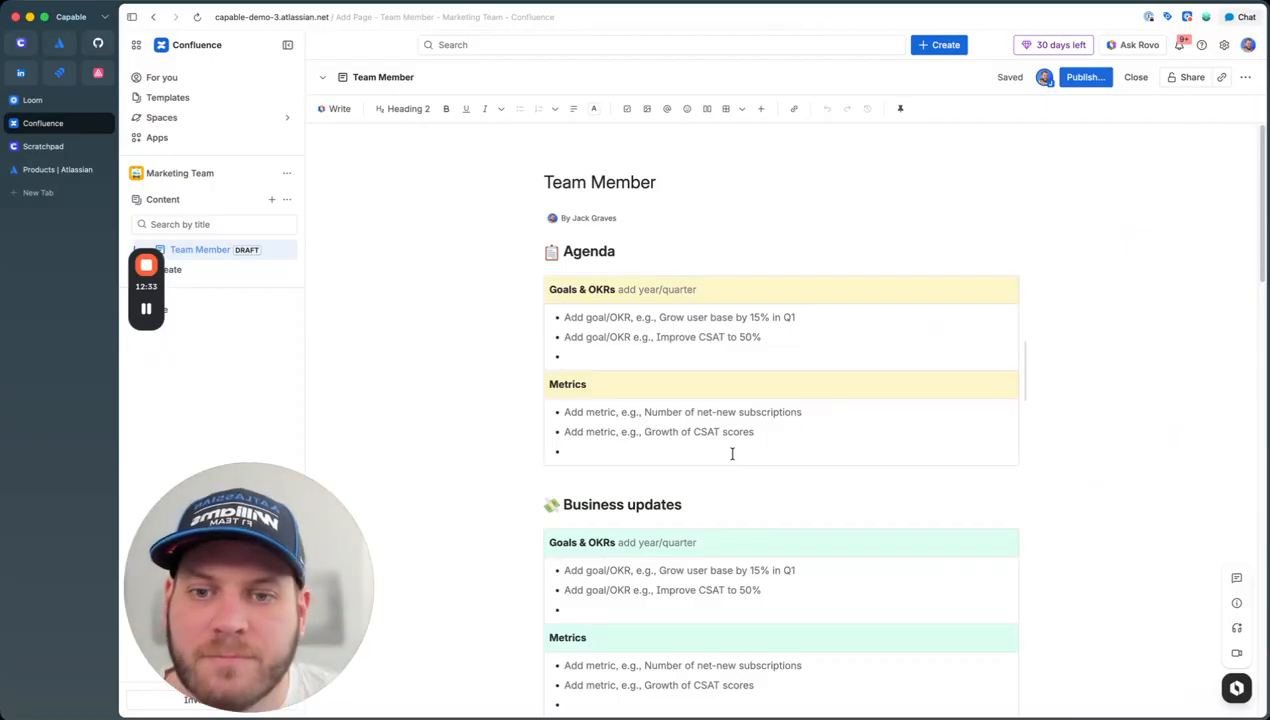
Step: Review the Team Member template's Agenda and Business updates sections before publishing
{"action": "scroll", "coordinate": [742, 450], "scroll_direction": "down", "scroll_amount": 20}
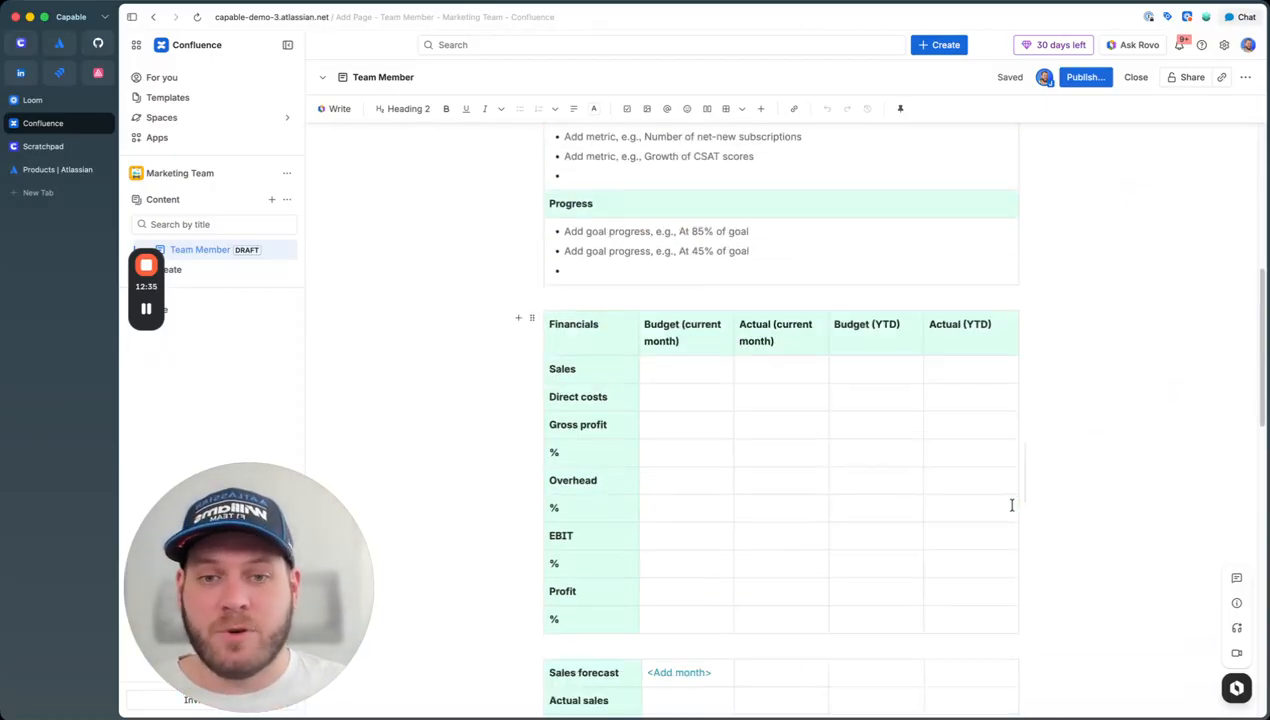
{"action": "scroll", "coordinate": [803, 470], "scroll_direction": "up", "scroll_amount": 20}
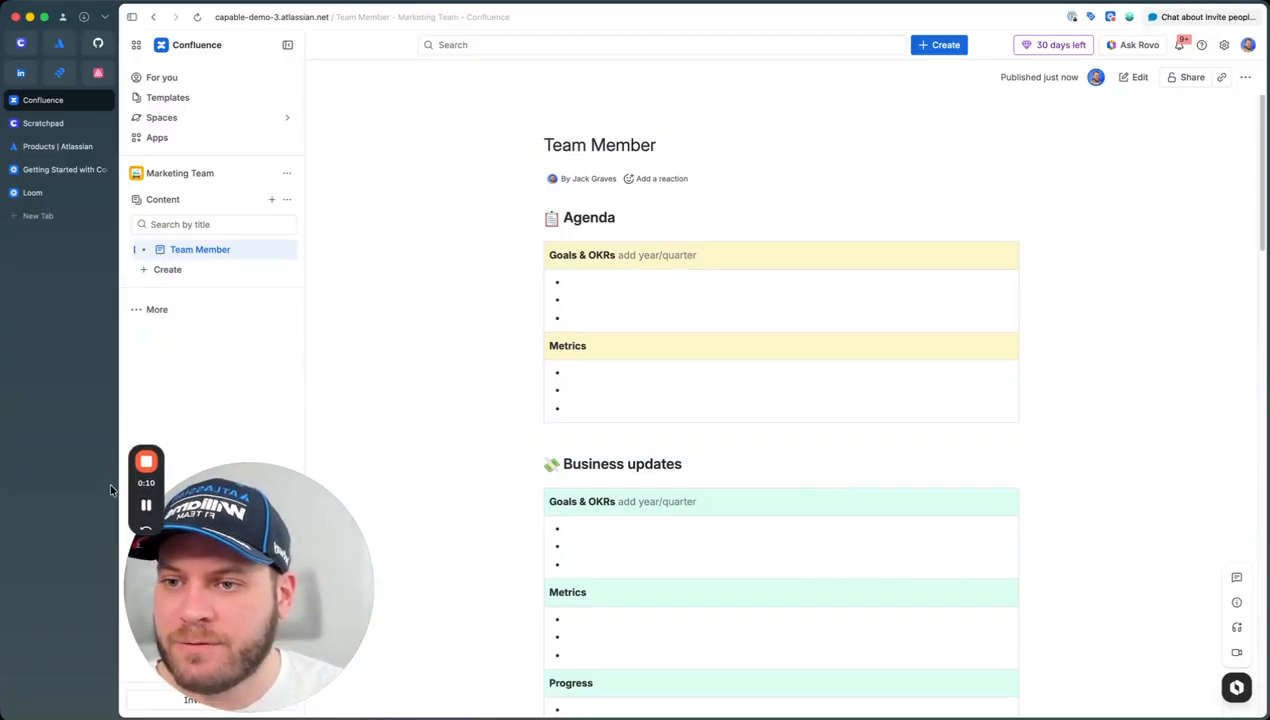
Step: Start a new child page under Team Member and title it 'Child pag'
{"action": "left_click", "coordinate": [271, 251]}
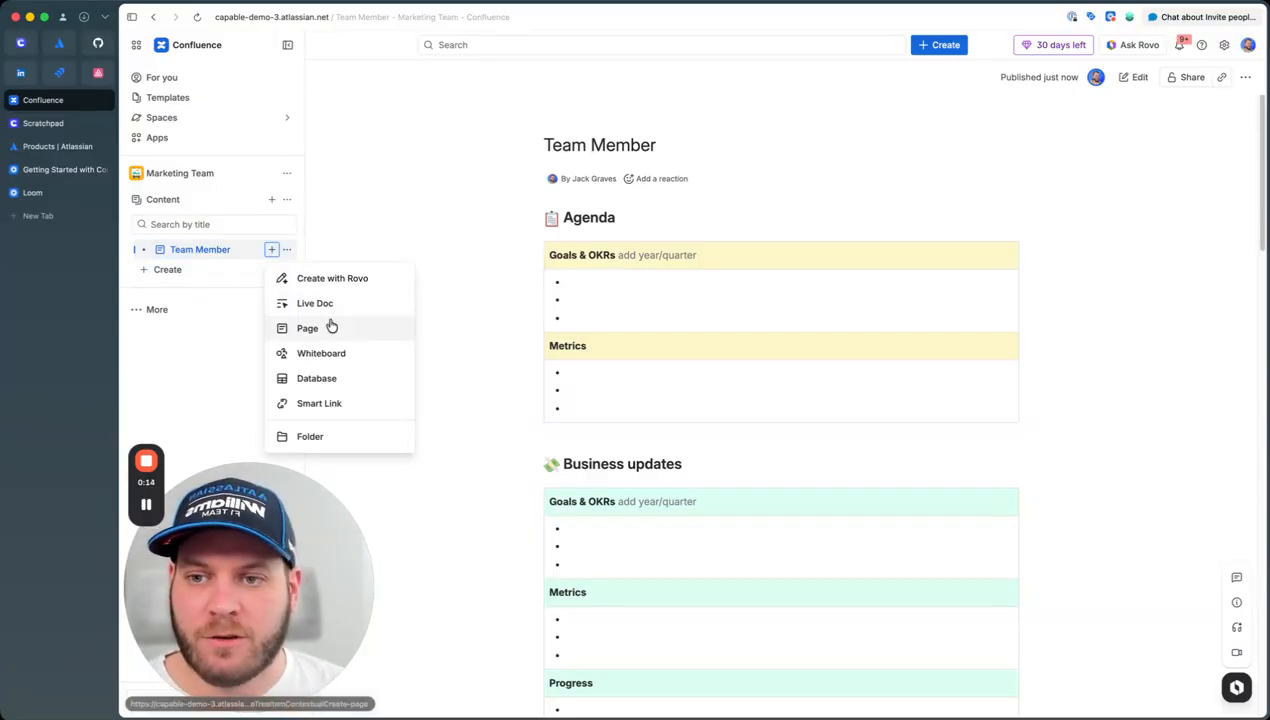
{"action": "left_click", "coordinate": [340, 330]}
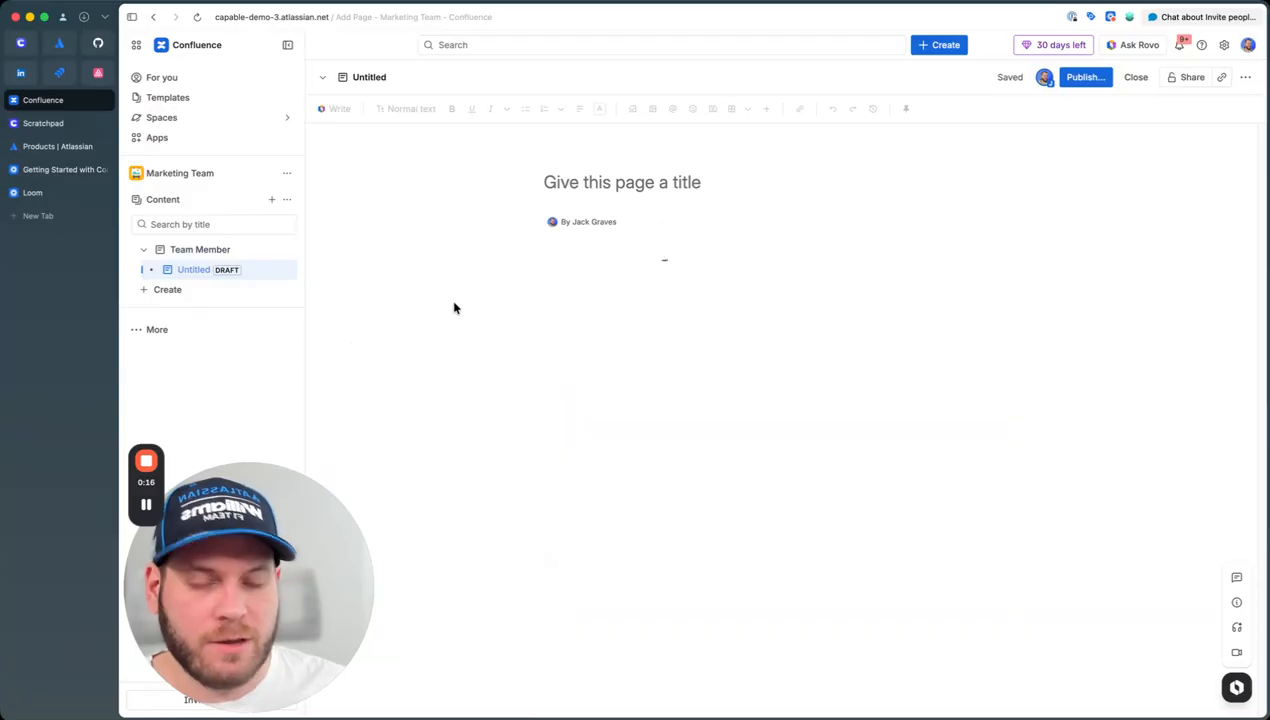
{"action": "type", "text": "Child pag"}
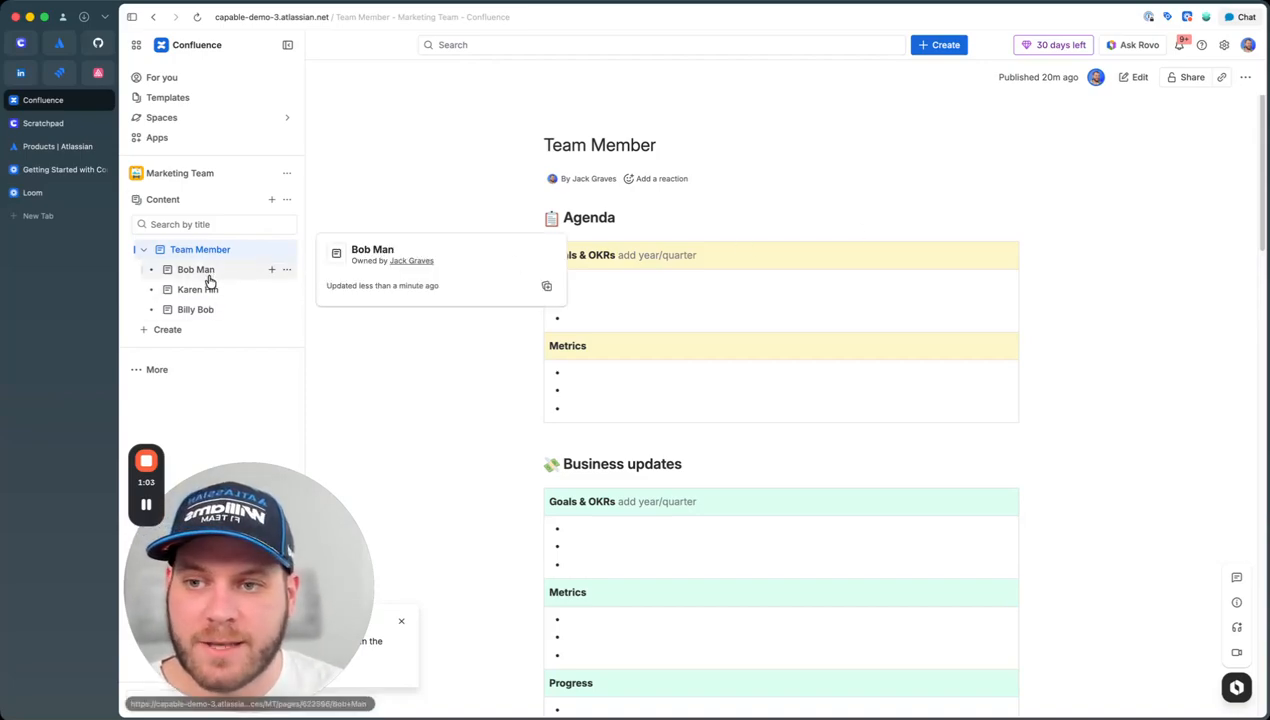
{"action": "left_click_drag", "start_coordinate": [195, 313], "coordinate": [157, 284]}
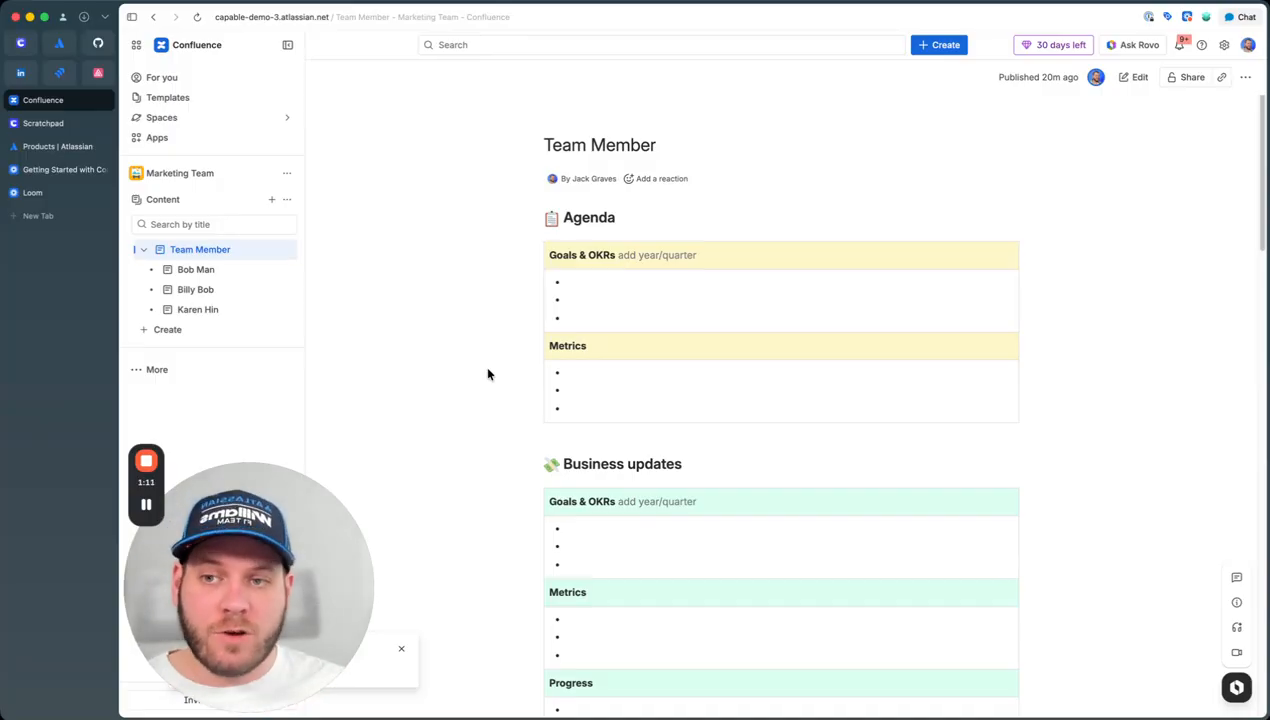
Step: Create a folder from the space's + Create list and name it Members
{"action": "left_click", "coordinate": [246, 335]}
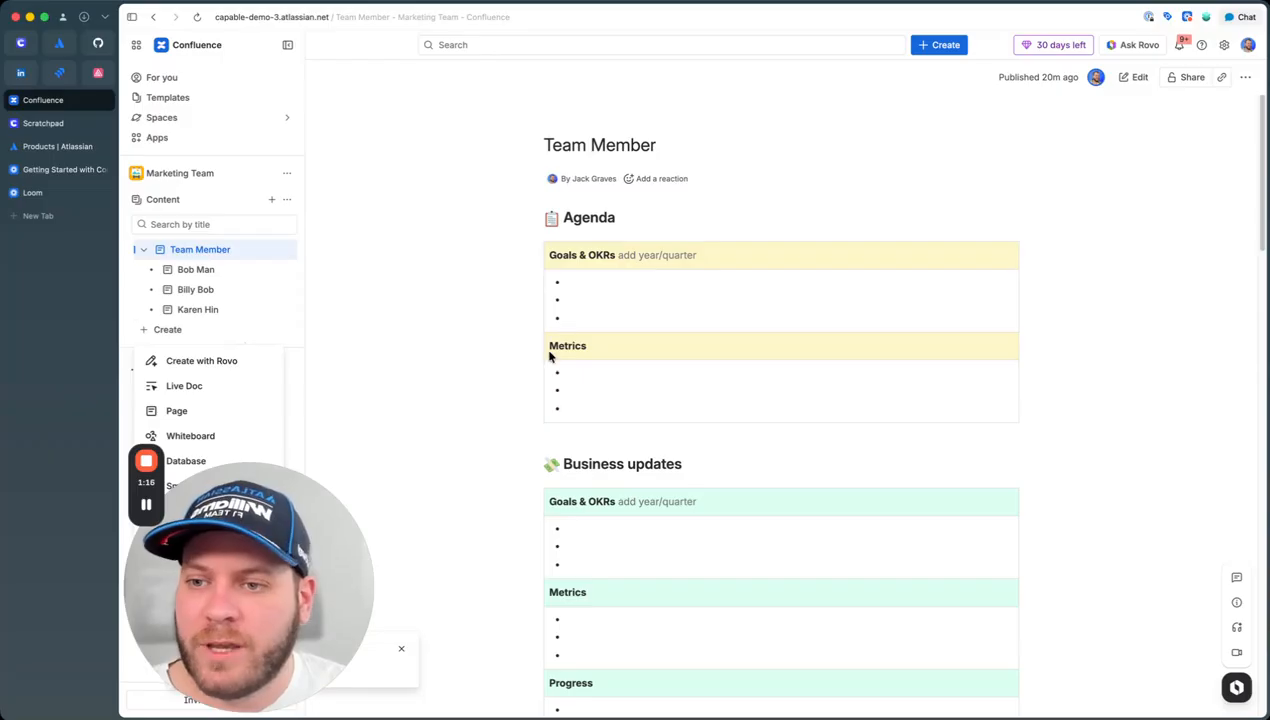
{"action": "left_click_drag", "start_coordinate": [226, 515], "coordinate": [1100, 515]}
{"action": "left_click_drag", "start_coordinate": [140, 482], "coordinate": [1232, 370]}
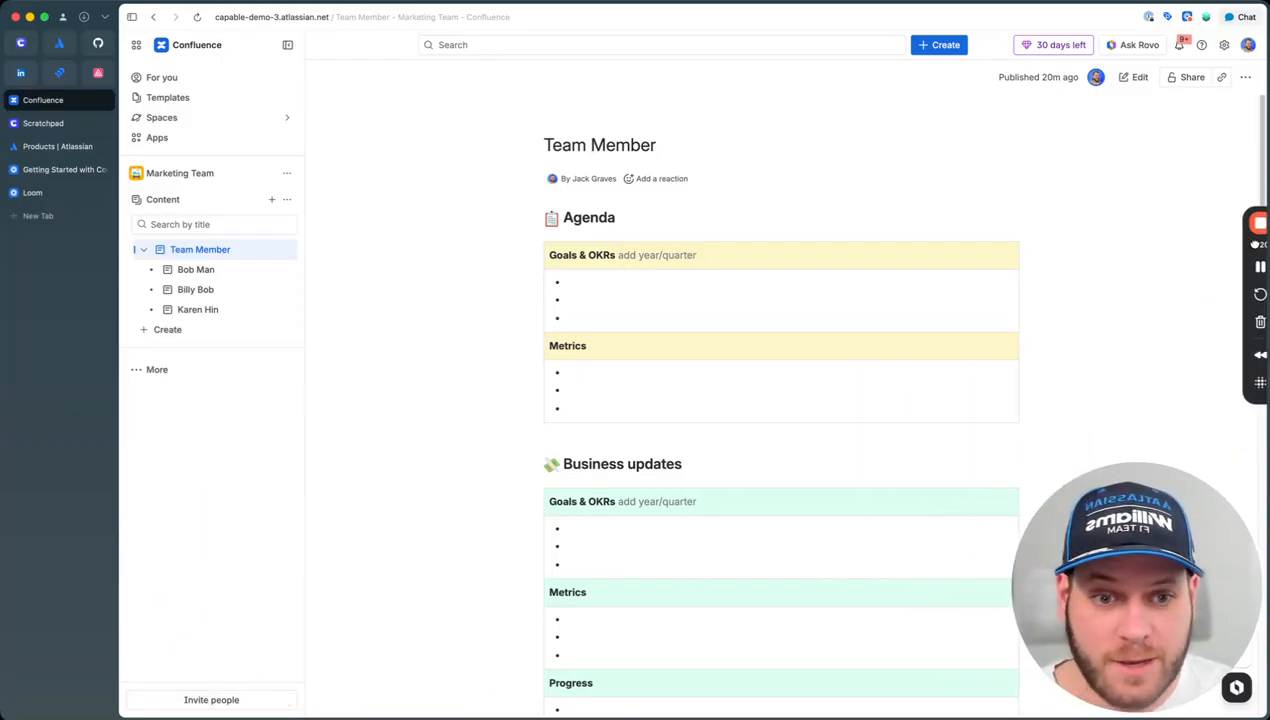
{"action": "left_click", "coordinate": [210, 333]}
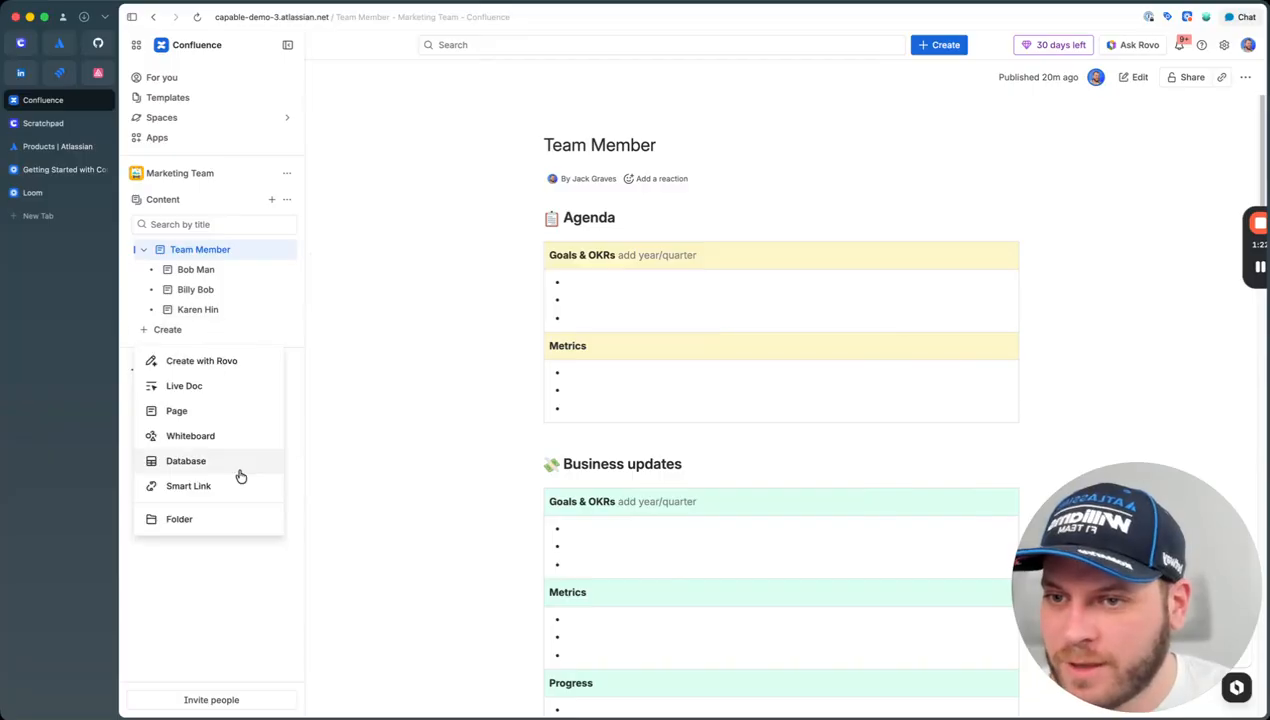
{"action": "left_click", "coordinate": [200, 519]}
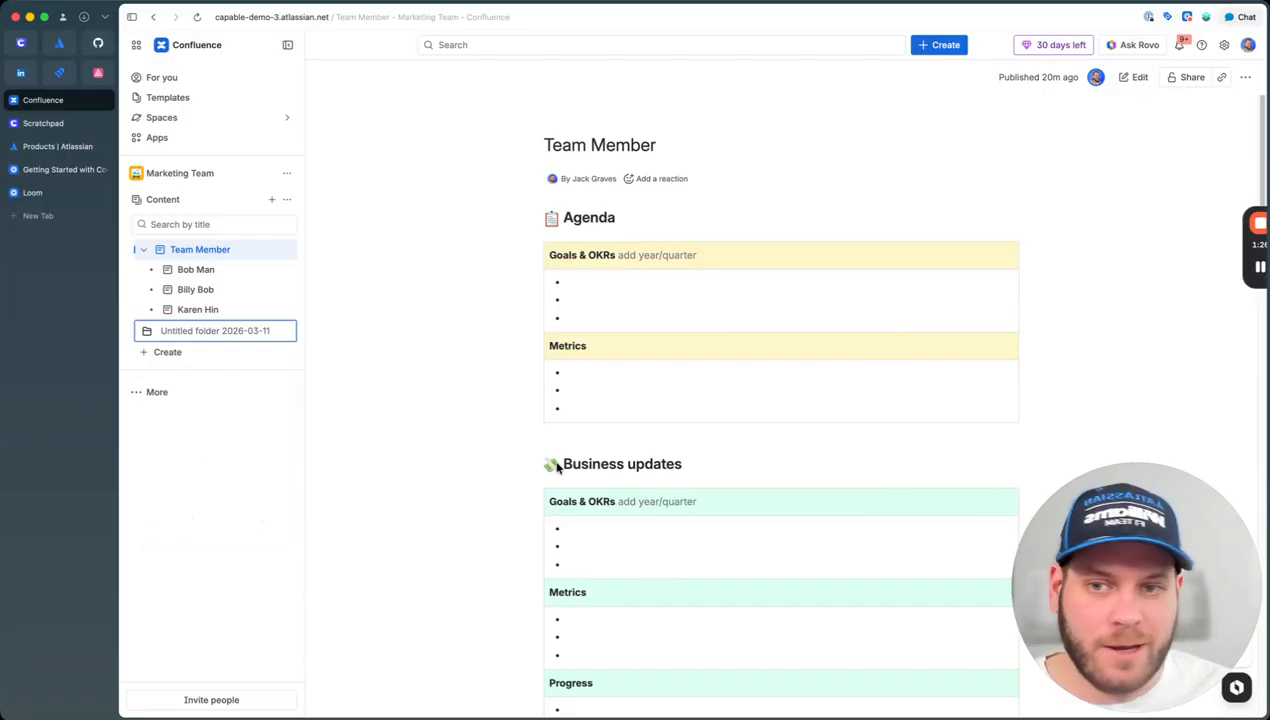
{"action": "type", "text": "Members"}
{"action": "key", "text": "Return"}
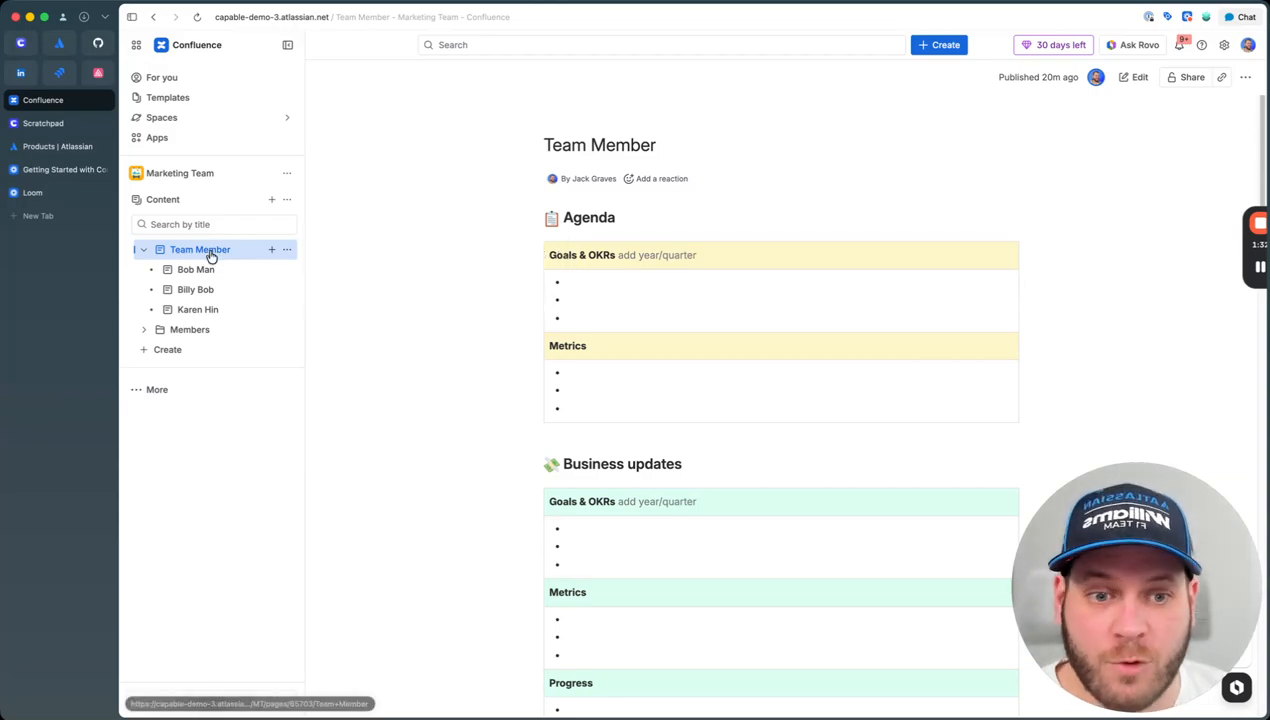
Step: Drag the team-member child pages into the Members folder, then delete the Team Member page
{"action": "left_click_drag", "start_coordinate": [210, 269], "coordinate": [201, 331]}
{"action": "mouse_move", "coordinate": [204, 272]}
{"action": "left_mouse_down"}
{"action": "mouse_move", "coordinate": [195, 310]}
{"action": "mouse_move", "coordinate": [200, 290]}
{"action": "left_mouse_up"}
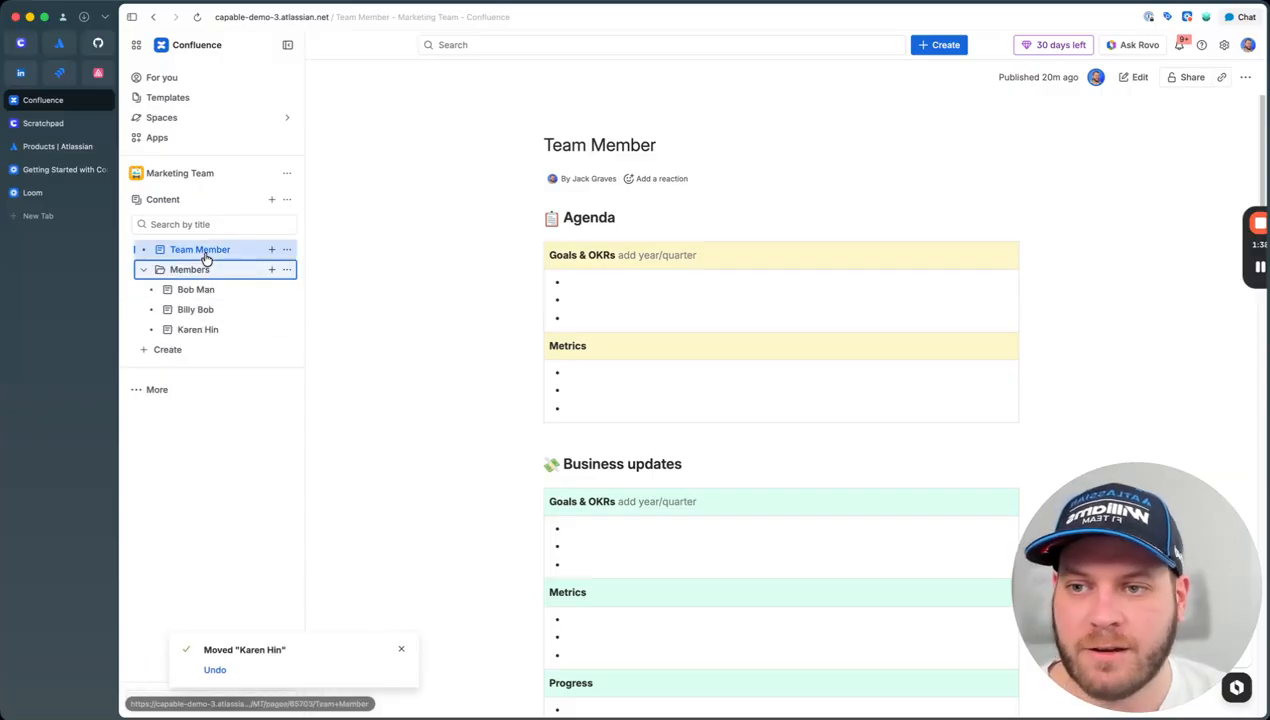
{"action": "left_click", "coordinate": [286, 249]}
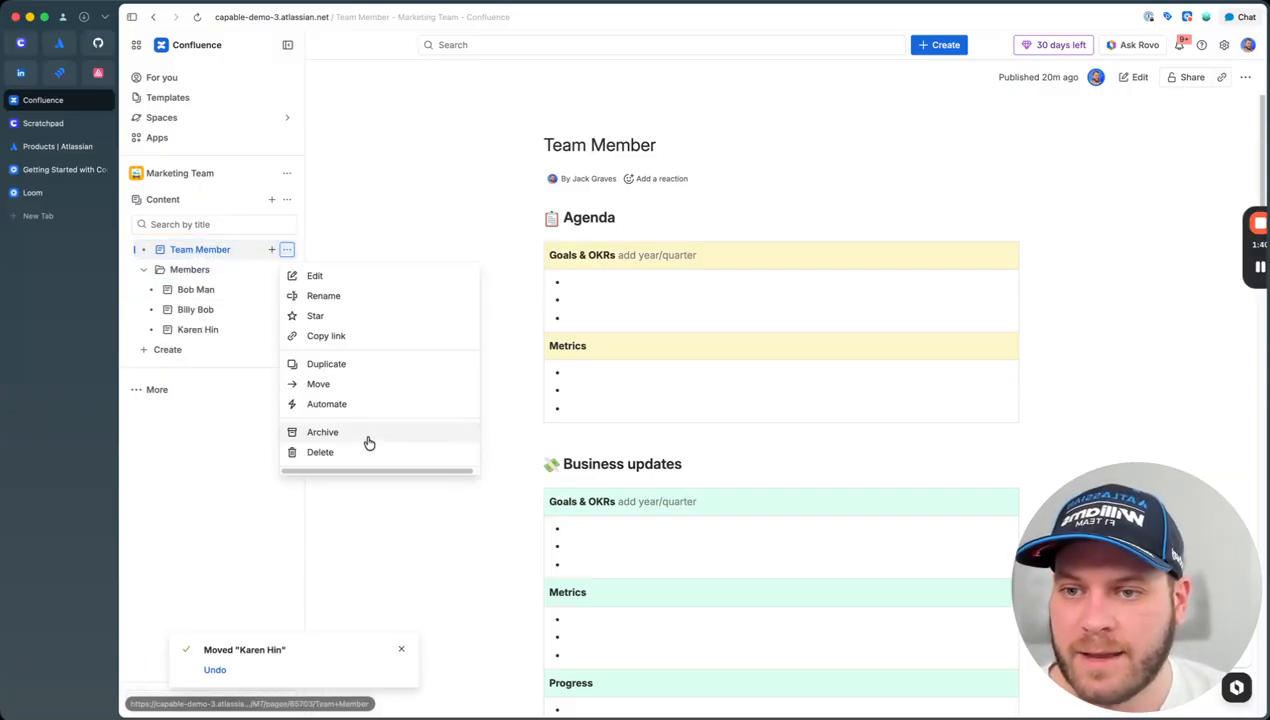
{"action": "left_click", "coordinate": [350, 452]}
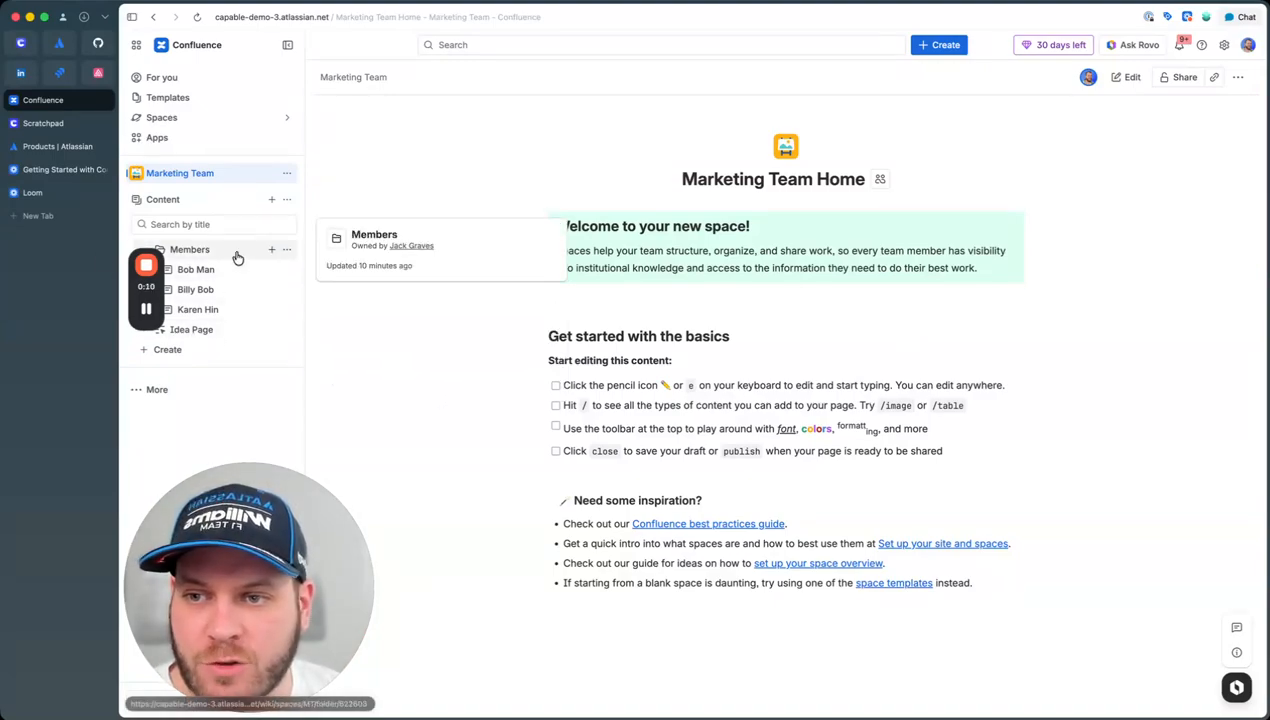
Step: Open the Idea Page from the Marketing Team space sidebar
{"action": "mouse_move", "coordinate": [152, 314]}
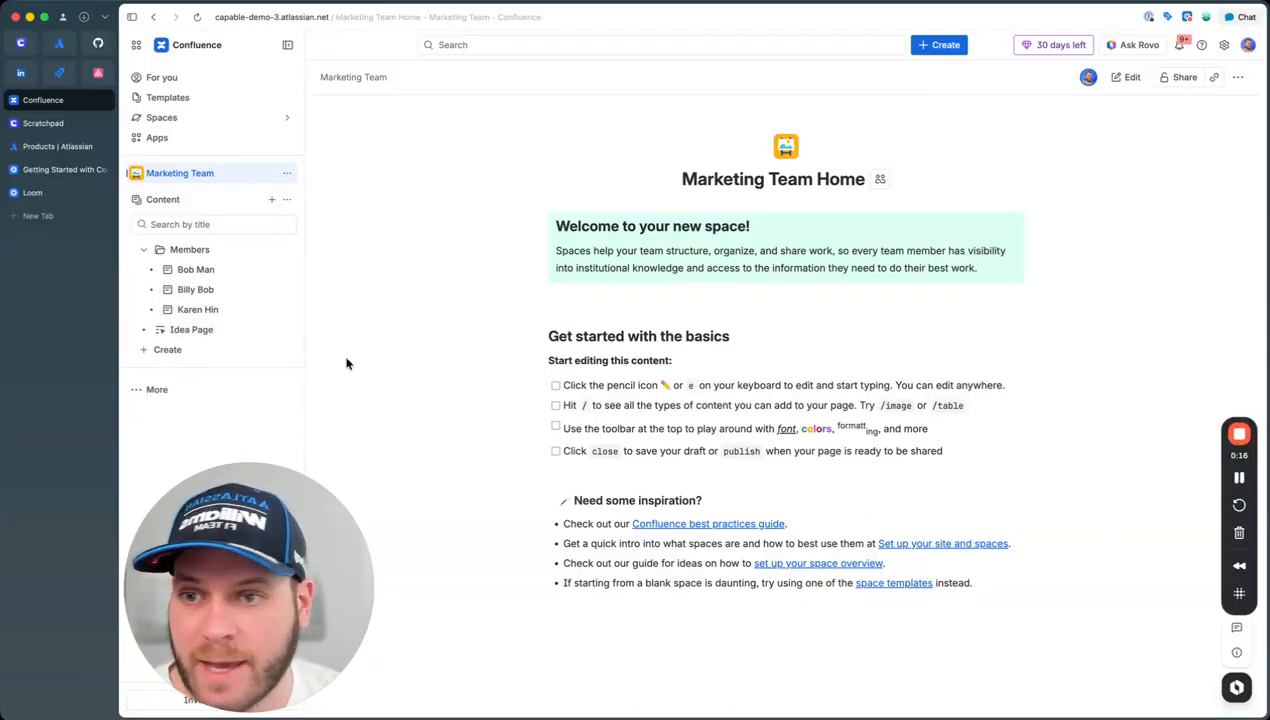
{"action": "left_click", "coordinate": [181, 334]}
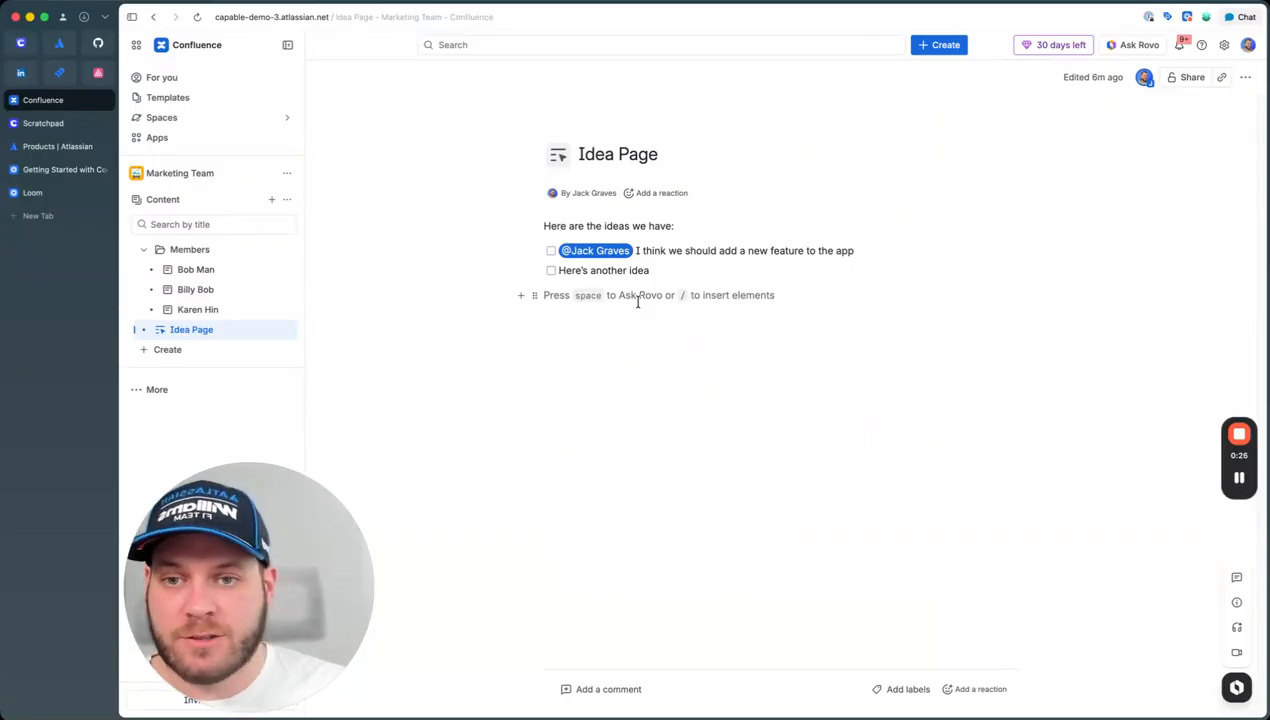
Step: Type 'This is a change to a live doc' on Idea Page and start a new line below the to-dos
{"action": "type", "text": "This is a change to a live doc"}
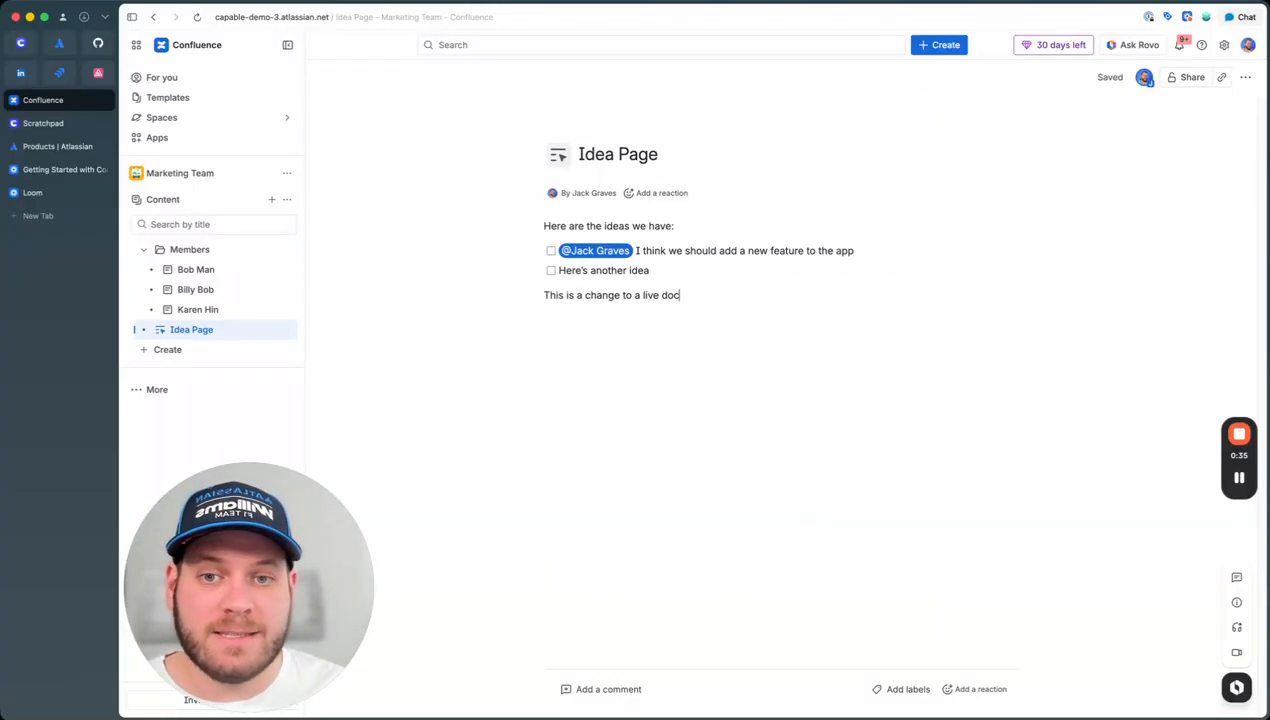
{"action": "mouse_move", "coordinate": [592, 138]}
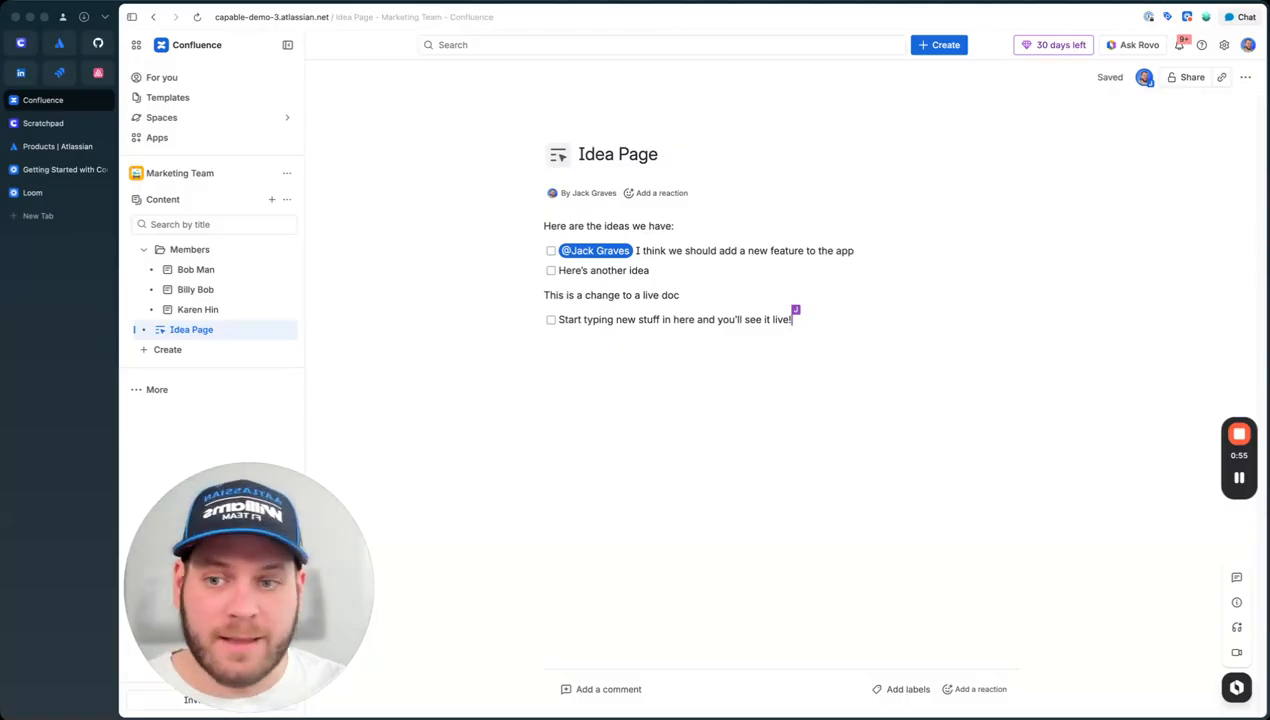
{"action": "left_click", "coordinate": [688, 383]}
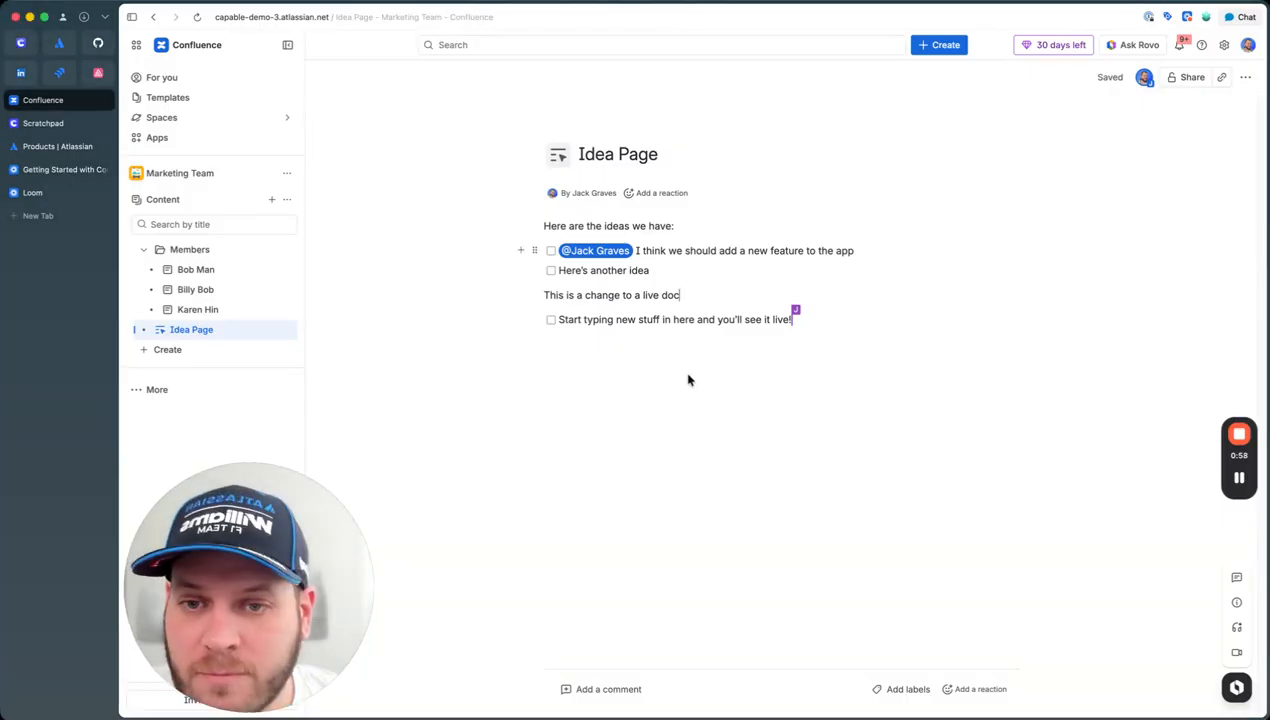
{"action": "left_click", "coordinate": [719, 348]}
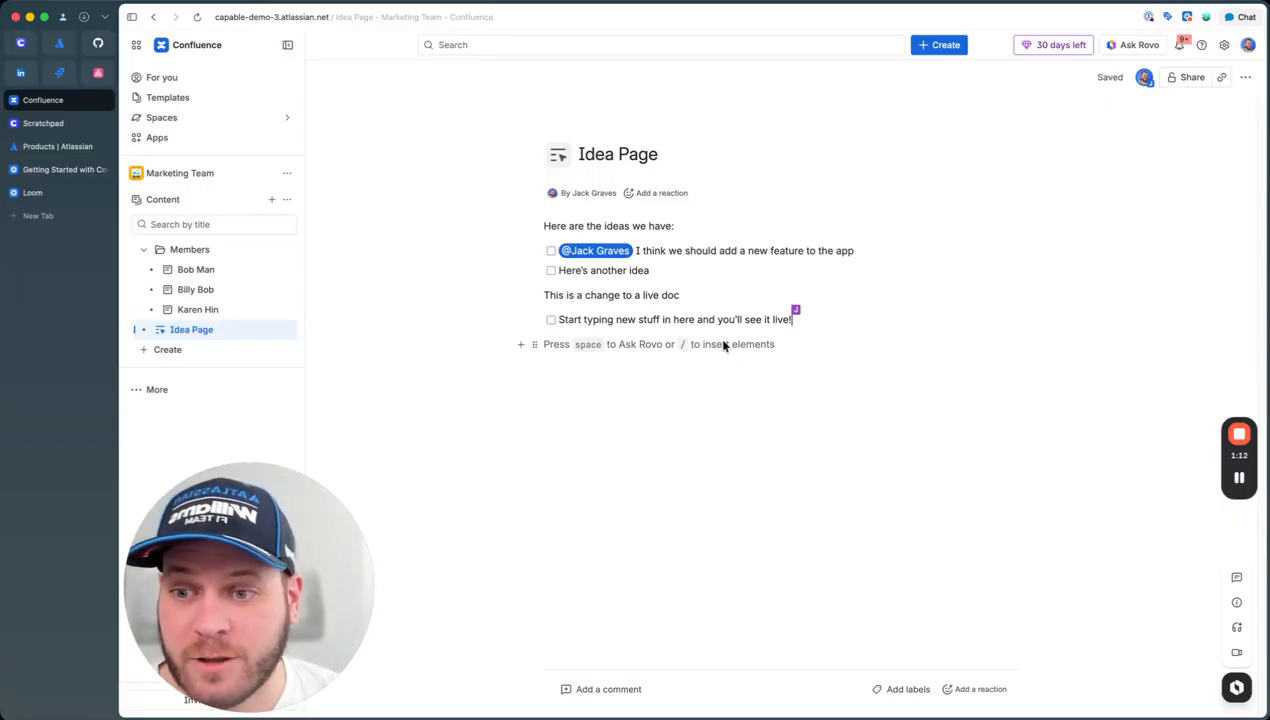
Step: Create a new whiteboard in the Marketing Team space and dismiss the Rovo suggestion
{"action": "left_click", "coordinate": [264, 358]}
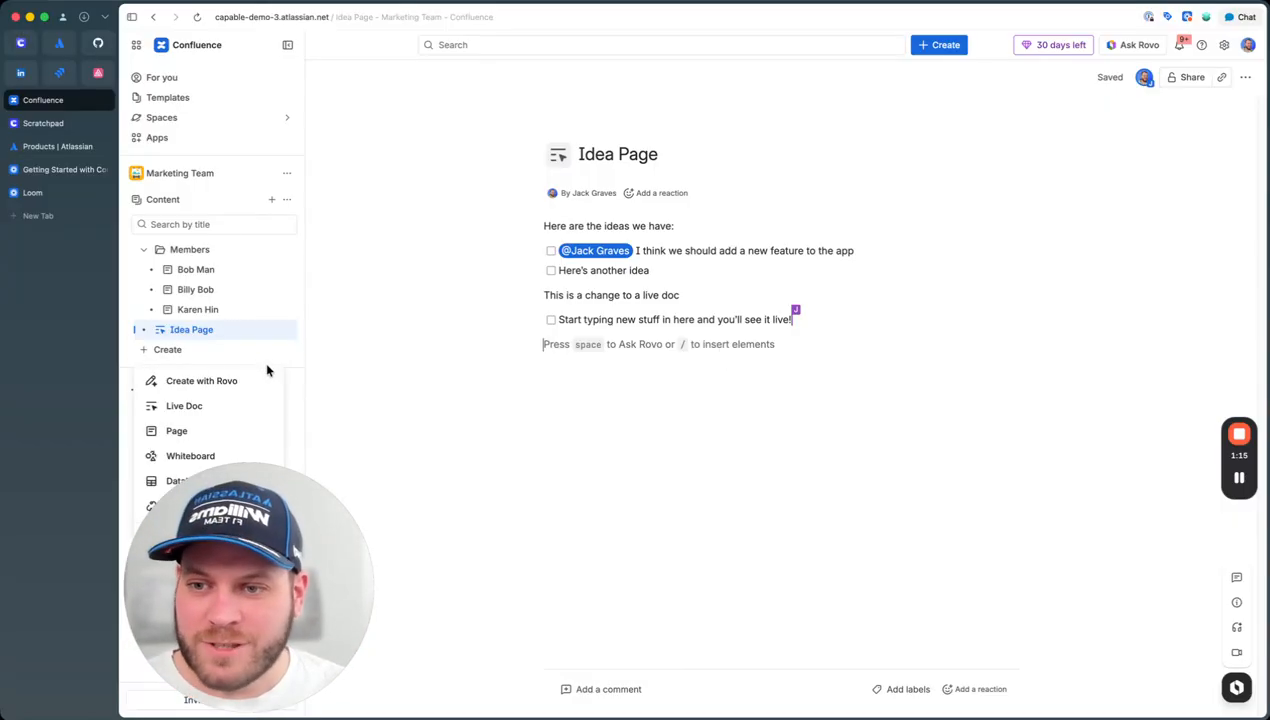
{"action": "left_click", "coordinate": [184, 457]}
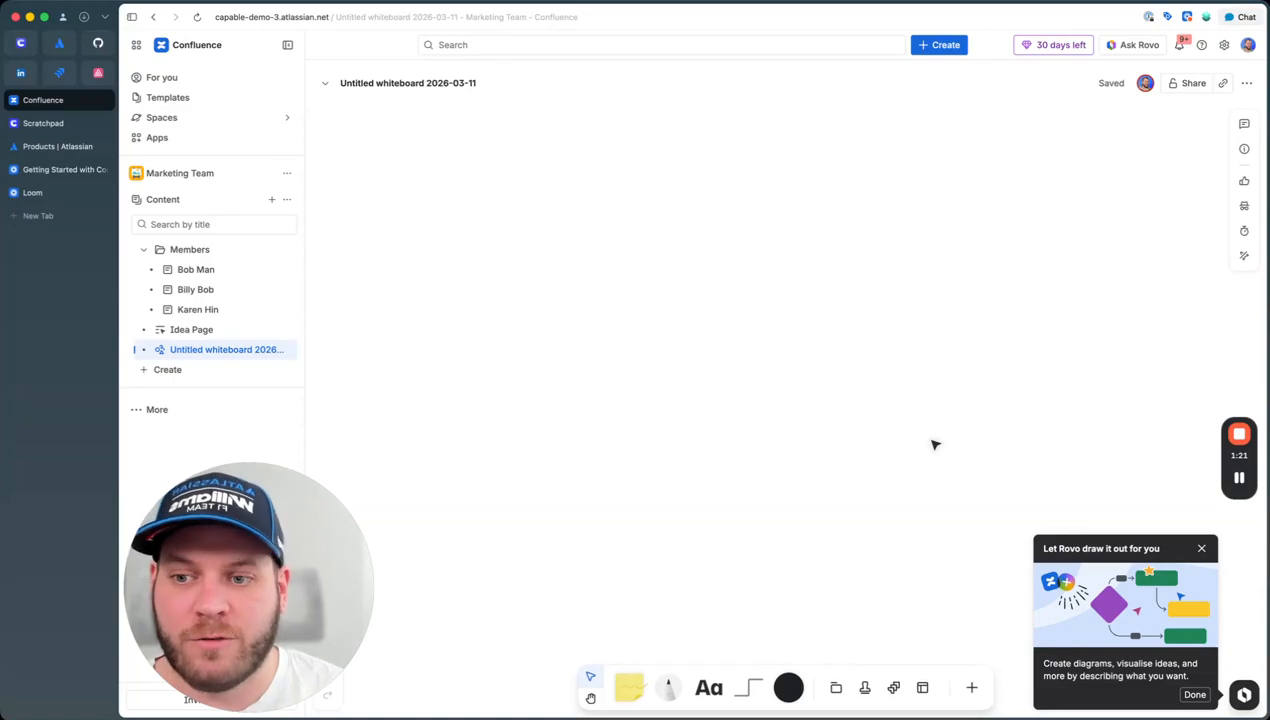
{"action": "left_click", "coordinate": [1203, 549]}
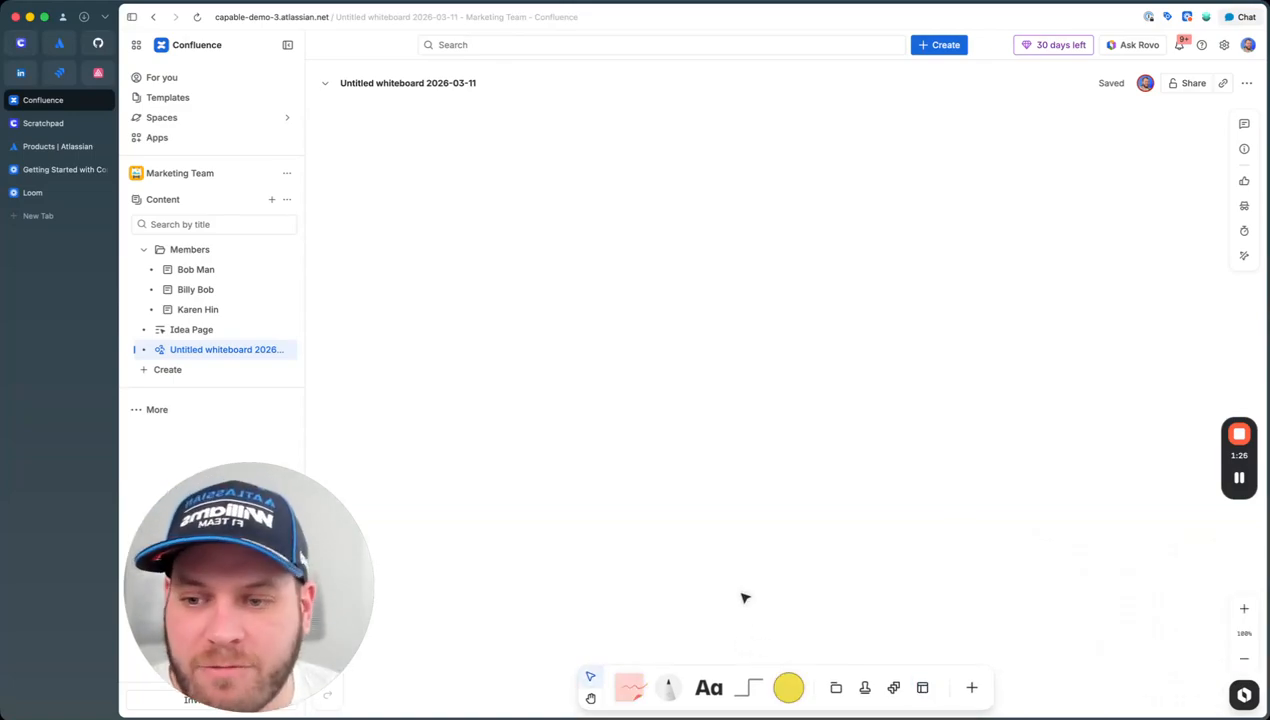
Step: Place three sticky notes on the canvas and write 'Build a castle' on the first
{"action": "left_click_drag", "start_coordinate": [626, 685], "coordinate": [514, 190]}
{"action": "left_click_drag", "start_coordinate": [636, 685], "coordinate": [752, 193]}
{"action": "left_click", "coordinate": [487, 192]}
{"action": "type", "text": "Build a castle"}
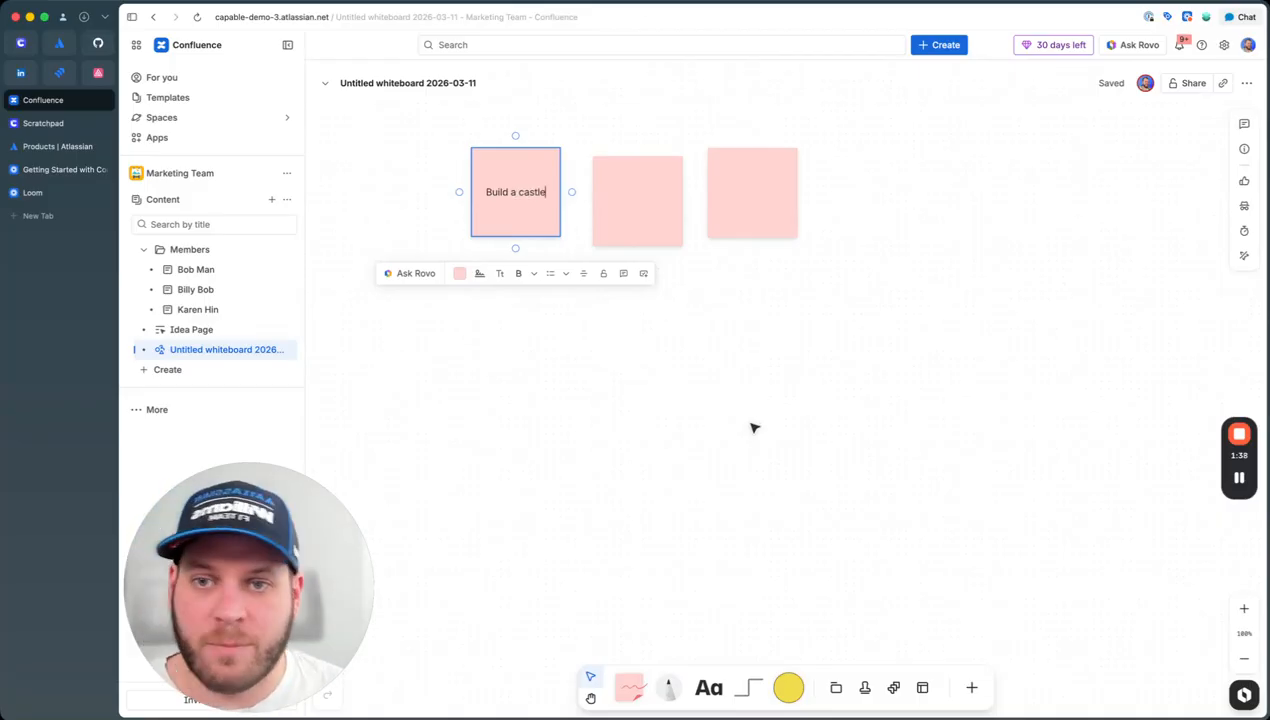
{"action": "left_click", "coordinate": [751, 428]}
{"action": "left_click", "coordinate": [620, 196]}
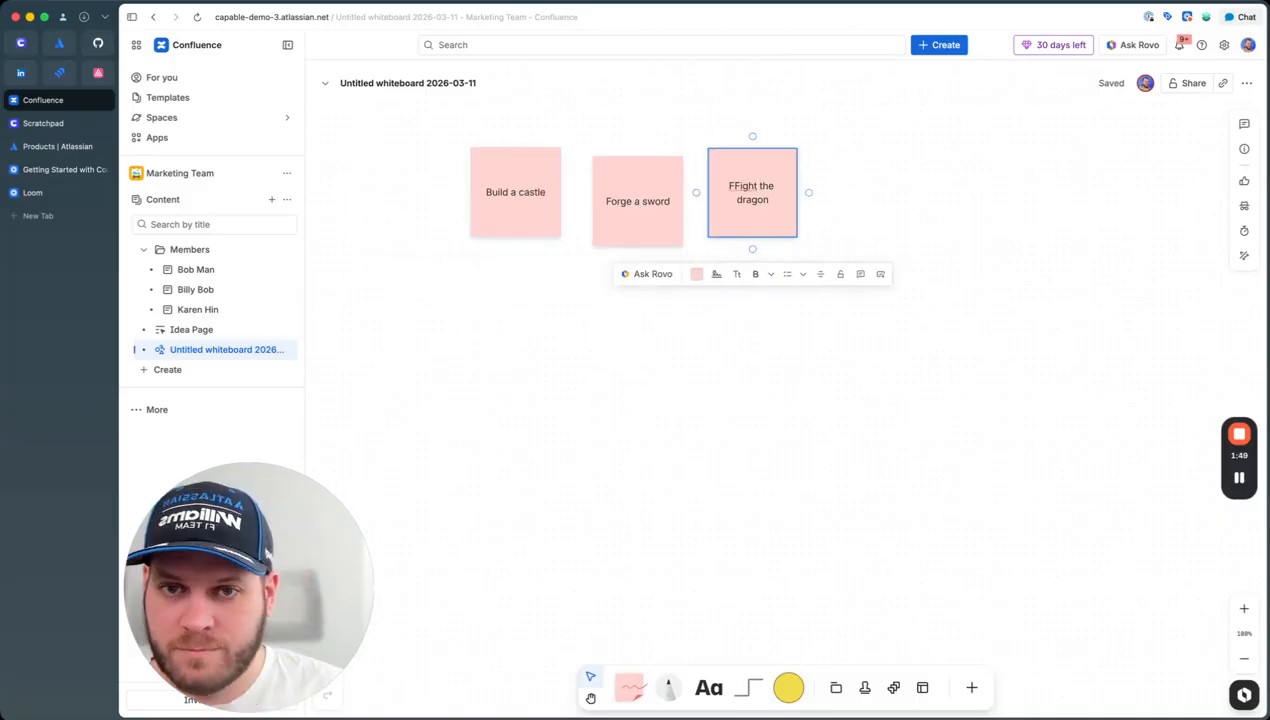
Step: Move and enlarge the Build a castle, Forge a sword and Fight the dragon stickies side by side
{"action": "left_click", "coordinate": [539, 193]}
{"action": "left_click_drag", "start_coordinate": [539, 193], "coordinate": [487, 270]}
{"action": "left_click", "coordinate": [673, 240]}
{"action": "left_click_drag", "start_coordinate": [673, 240], "coordinate": [629, 272]}
{"action": "left_click_drag", "start_coordinate": [792, 238], "coordinate": [767, 274]}
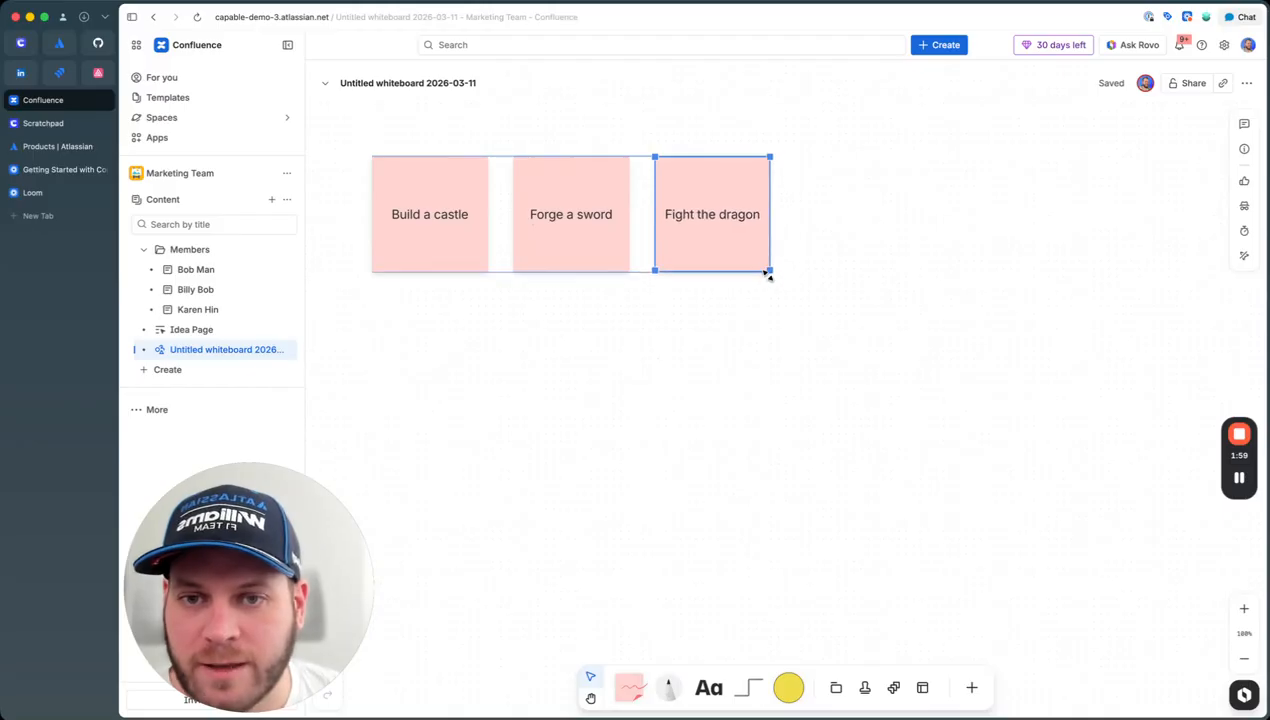
Step: Adjust the sticky colours and move all three stickies toward the board's middle
{"action": "left_click", "coordinate": [656, 308]}
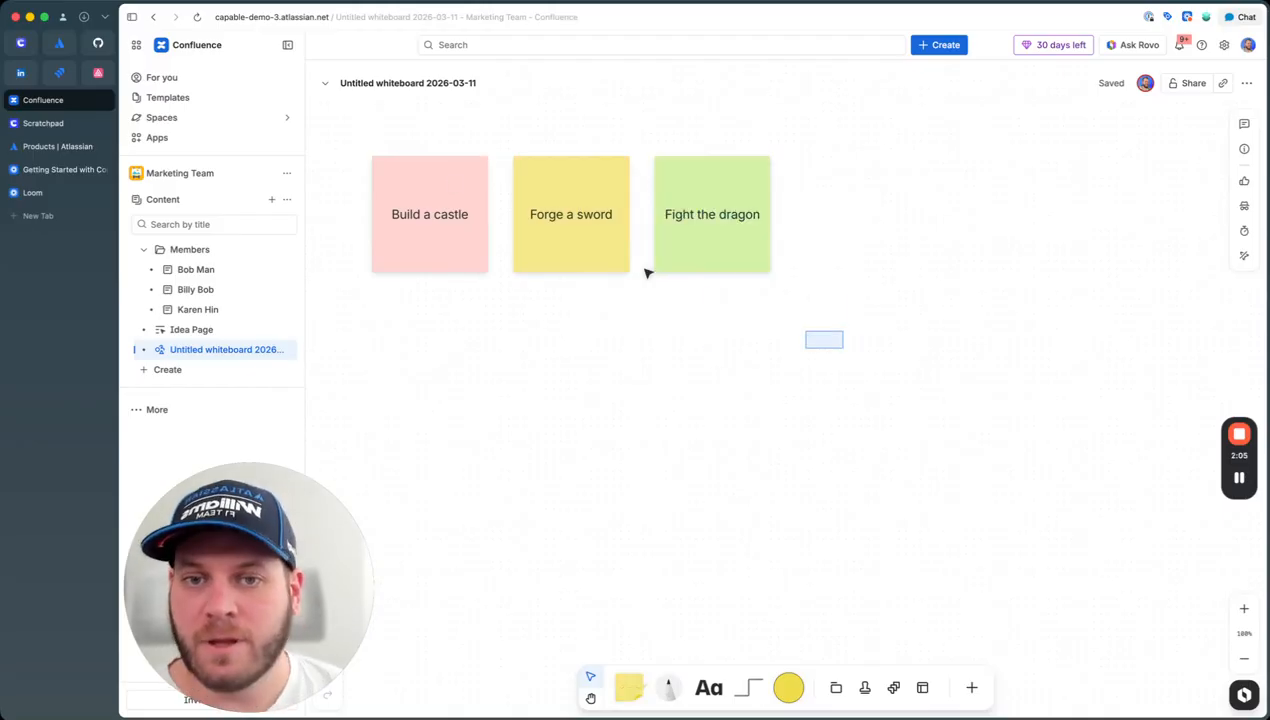
{"action": "left_click_drag", "start_coordinate": [312, 142], "coordinate": [887, 326]}
{"action": "left_click_drag", "start_coordinate": [502, 219], "coordinate": [623, 406]}
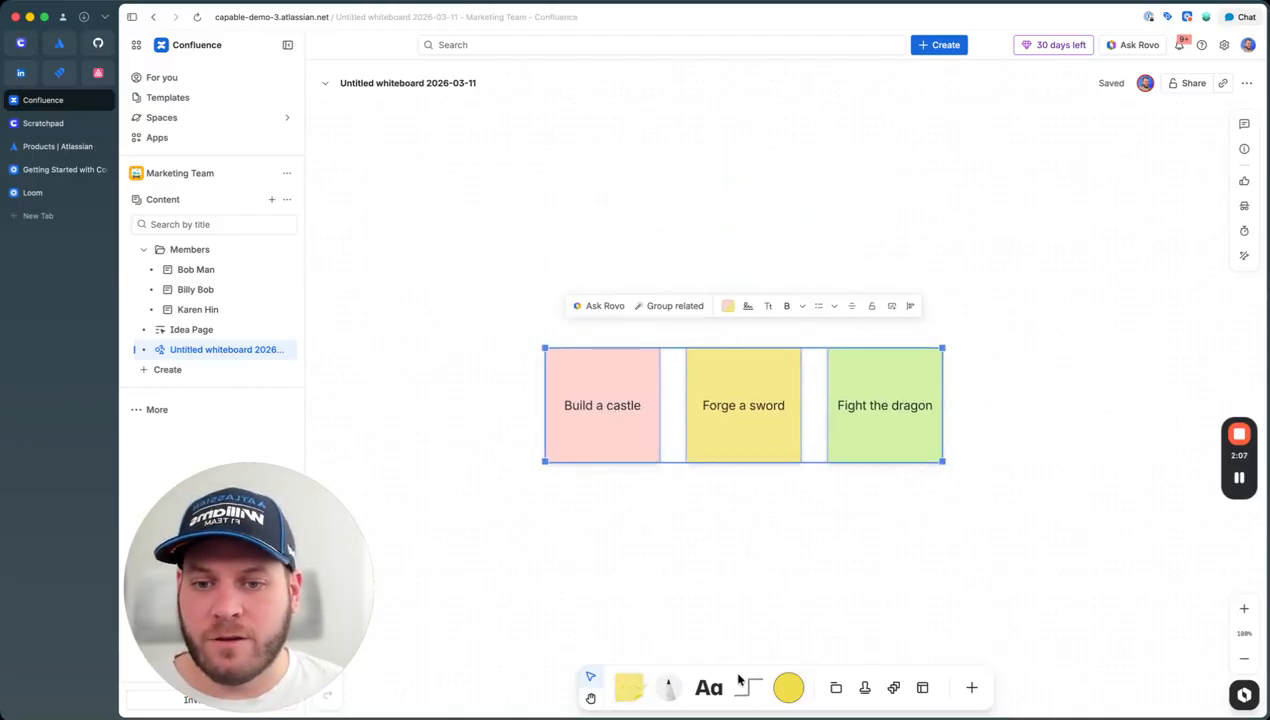
{"action": "left_click", "coordinate": [785, 581]}
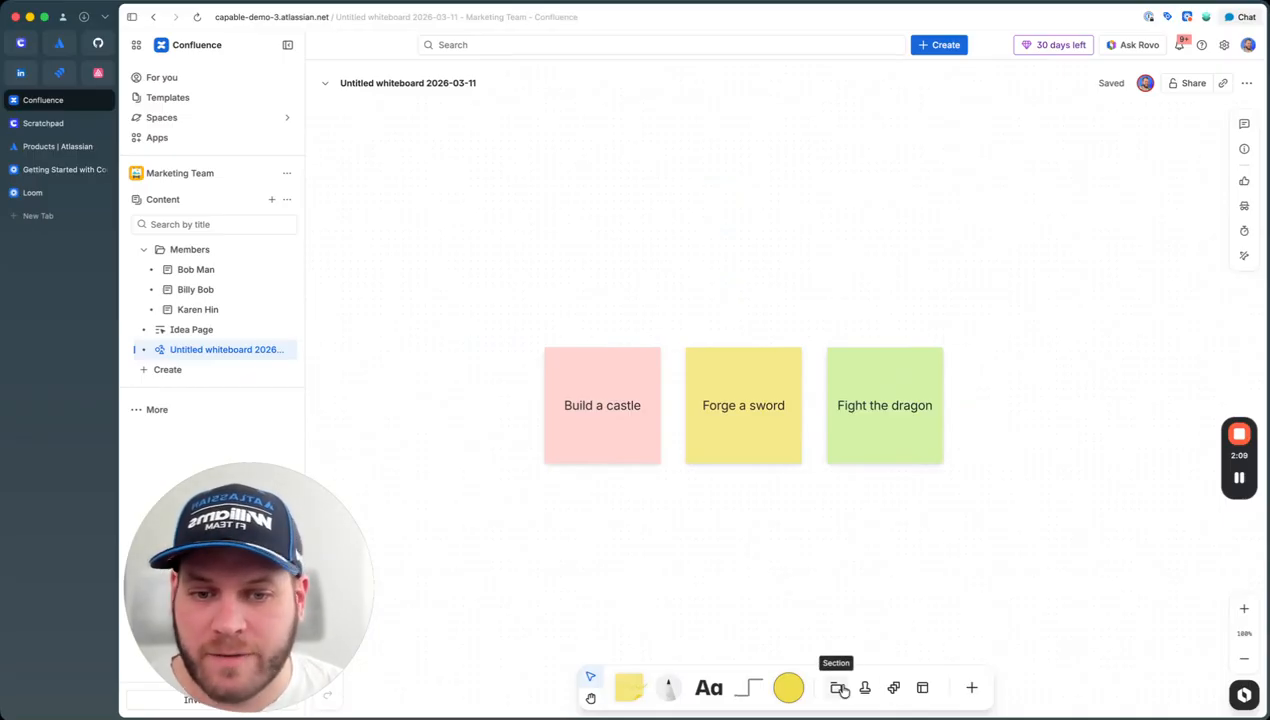
Step: Draw a new section, Section 1, enclosing the three stickies
{"action": "left_click", "coordinate": [843, 690]}
{"action": "left_click_drag", "start_coordinate": [463, 150], "coordinate": [1031, 616]}
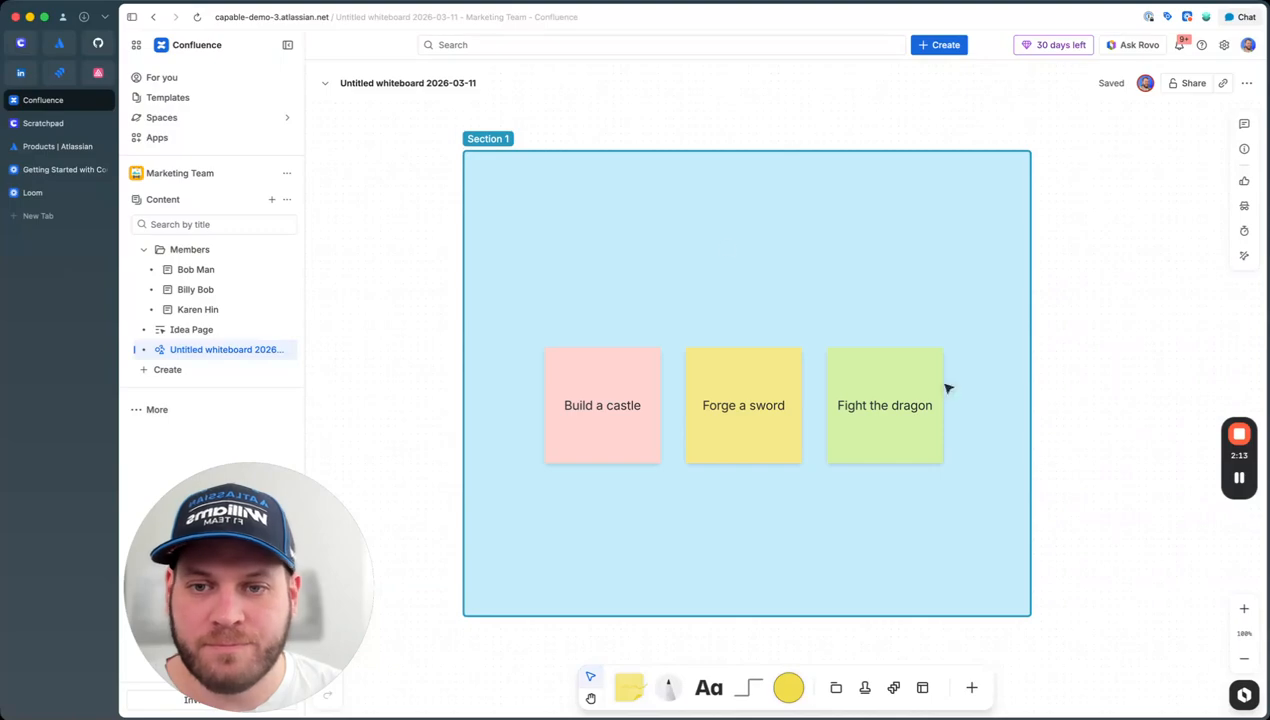
{"action": "left_click", "coordinate": [659, 325]}
Step: Move the three stickies together up to the top of Section 1
{"action": "scroll", "coordinate": [665, 270], "scroll_direction": "down", "scroll_amount": 2}
{"action": "scroll", "coordinate": [731, 198], "scroll_direction": "right", "scroll_amount": 3}
{"action": "scroll", "coordinate": [731, 198], "scroll_direction": "up", "scroll_amount": 2}
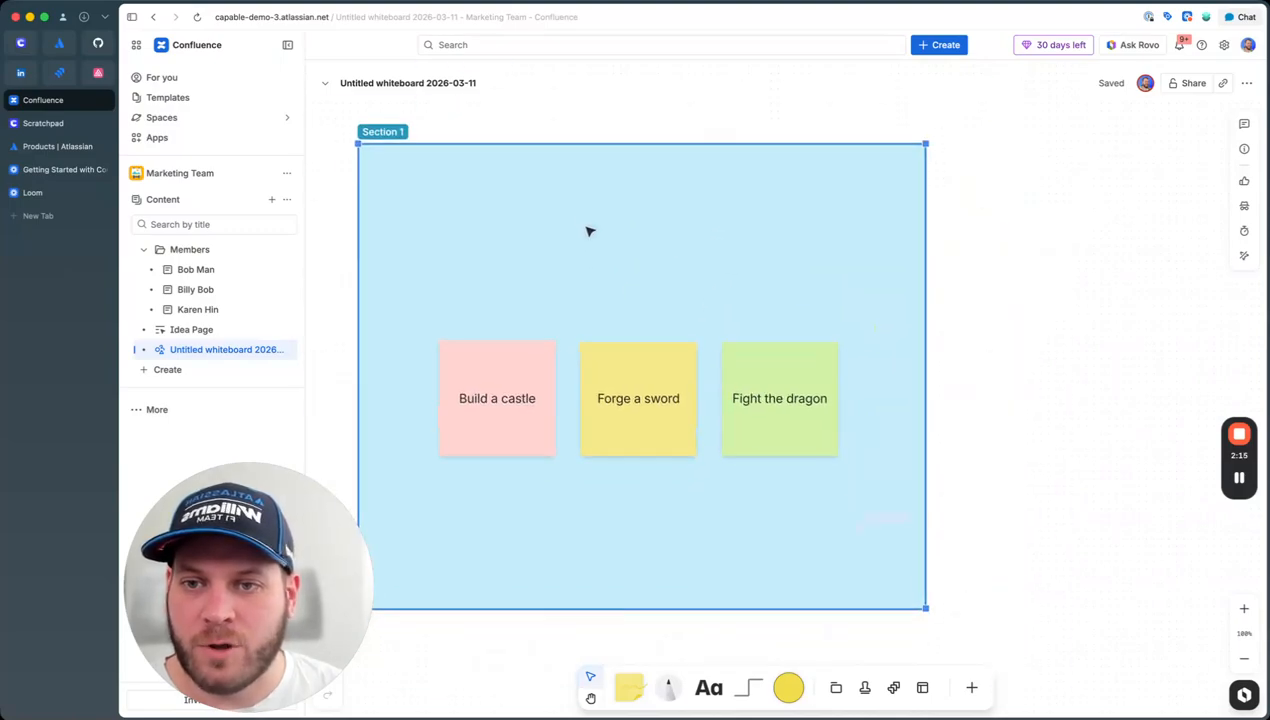
{"action": "left_click", "coordinate": [533, 391]}
{"action": "left_click", "coordinate": [687, 419], "text": "shift"}
{"action": "left_click", "coordinate": [782, 418], "text": "shift"}
{"action": "left_click_drag", "start_coordinate": [787, 430], "coordinate": [781, 267]}
Step: Rename Section 1 to Ideas and shorten it to fit the stickies
{"action": "left_click", "coordinate": [398, 137]}
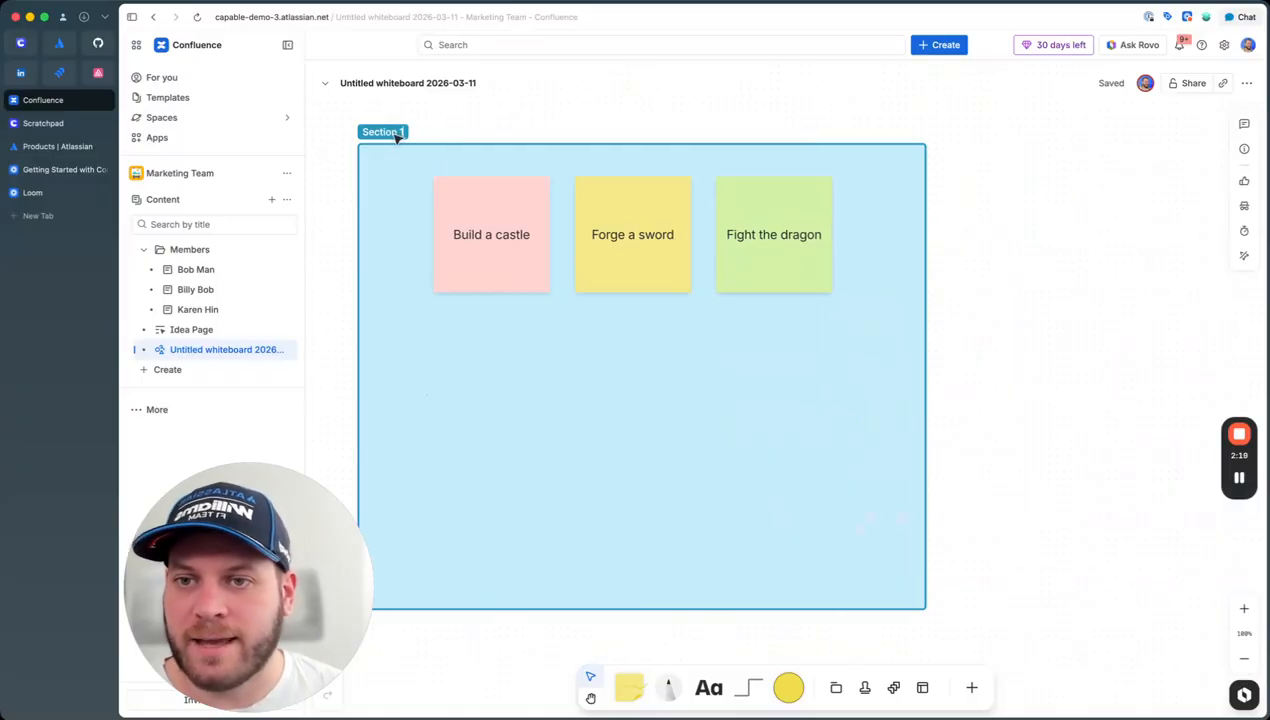
{"action": "double_click", "coordinate": [393, 134]}
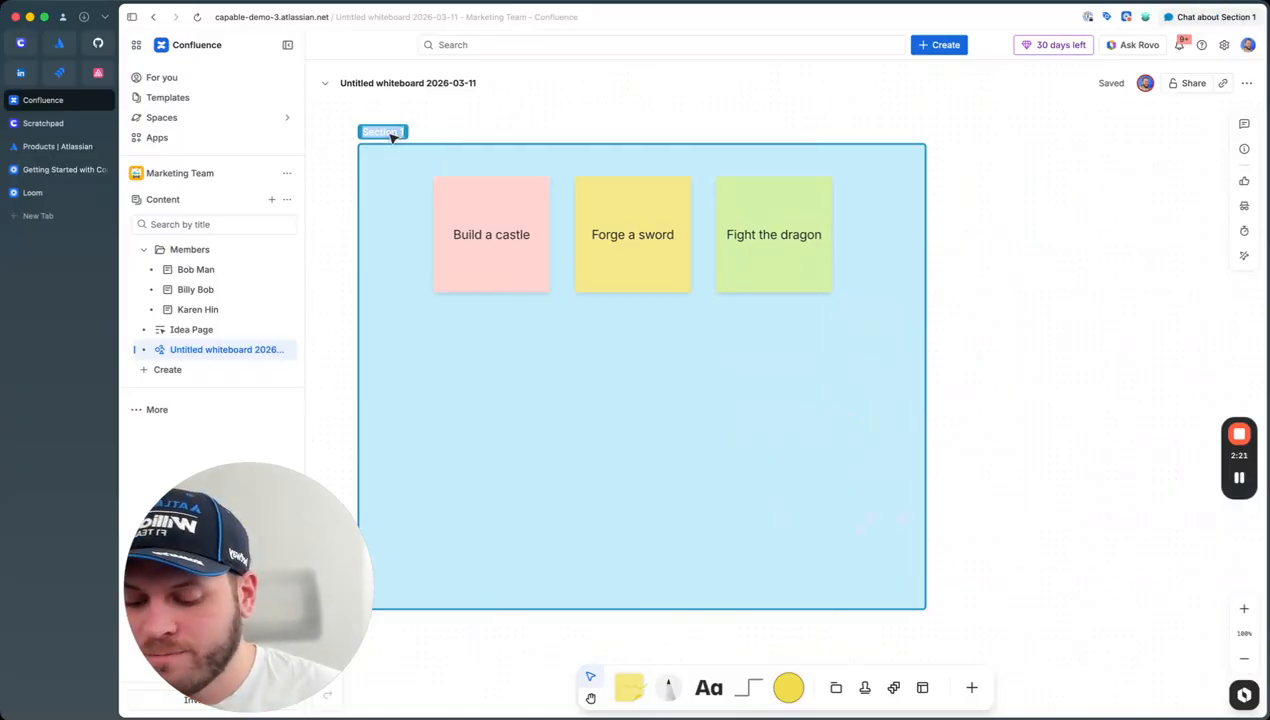
{"action": "type", "text": "Ideas"}
{"action": "key", "text": "Return"}
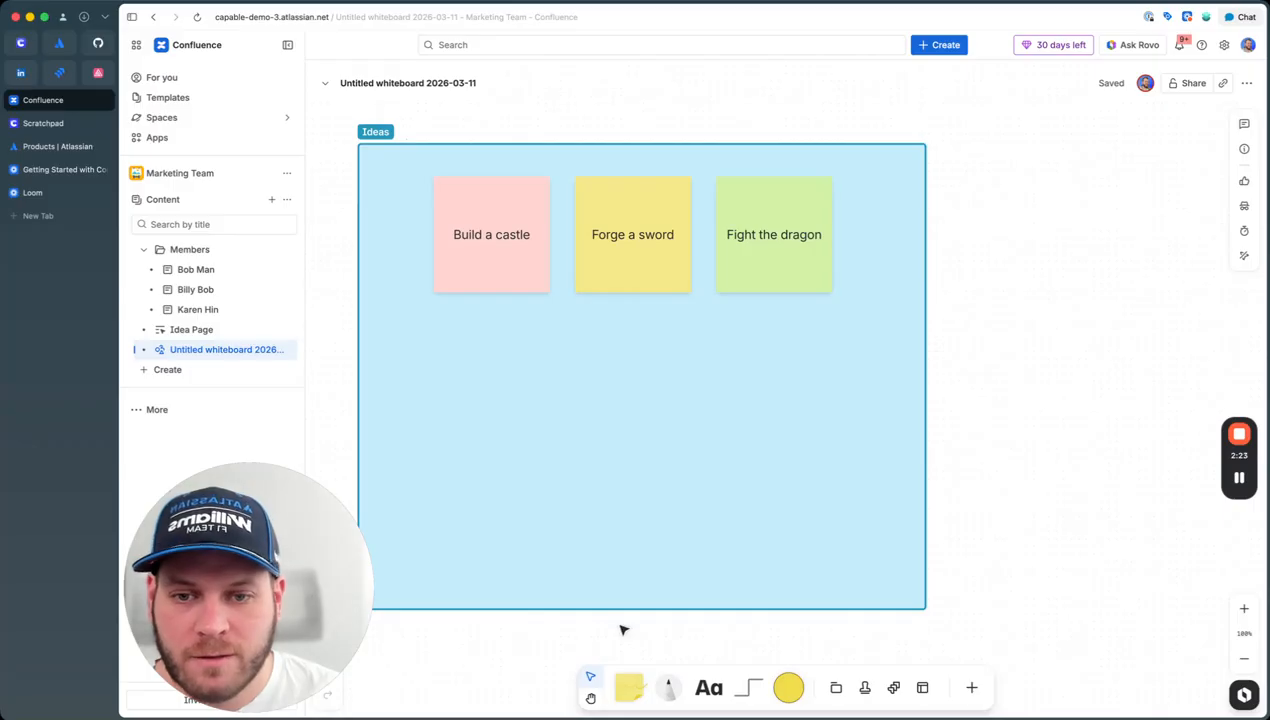
{"action": "left_click", "coordinate": [760, 554]}
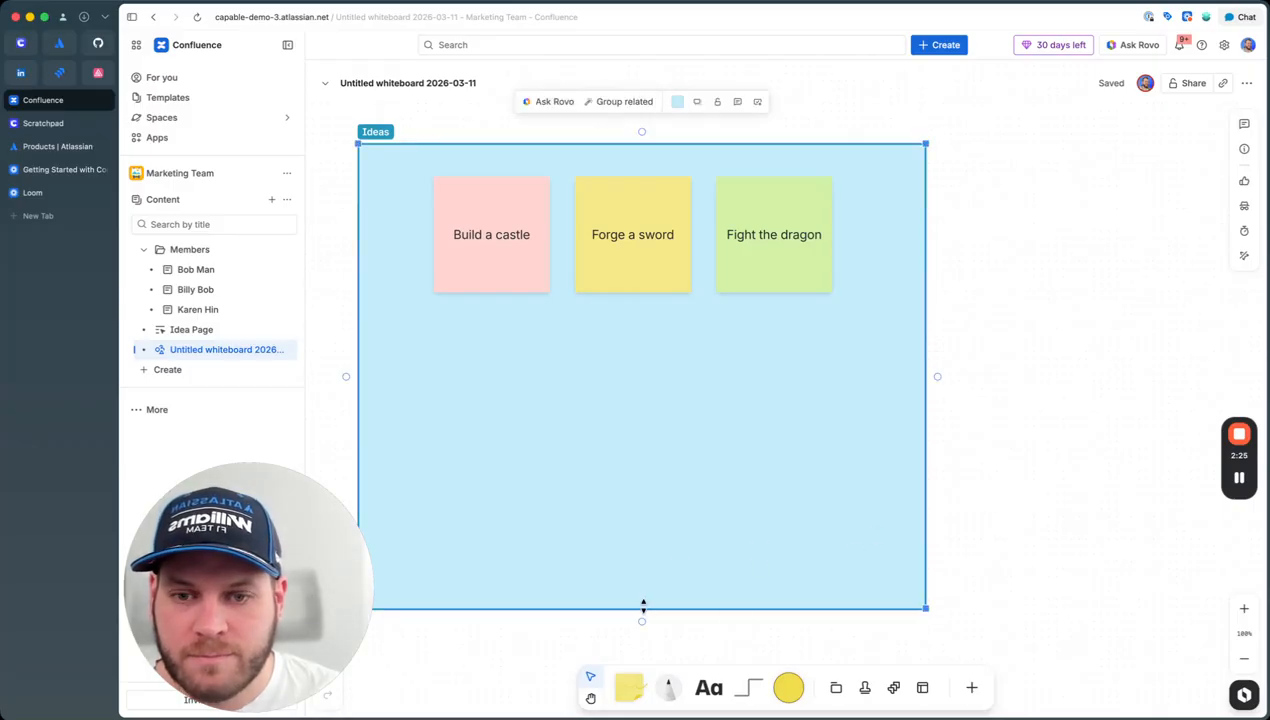
{"action": "left_click_drag", "start_coordinate": [663, 383], "coordinate": [705, 372]}
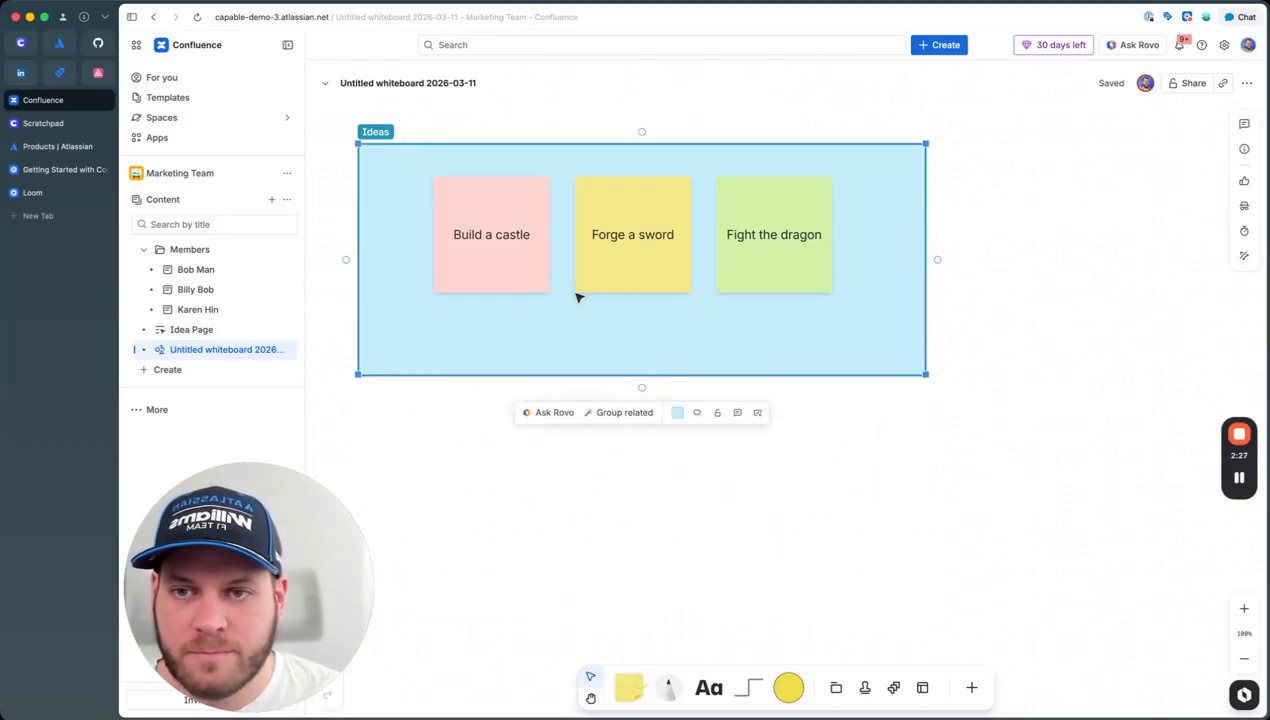
Step: Duplicate the Ideas section below it and rename the copy To Do
{"action": "left_click_drag", "start_coordinate": [503, 350], "coordinate": [636, 520]}
{"action": "double_click", "coordinate": [376, 401]}
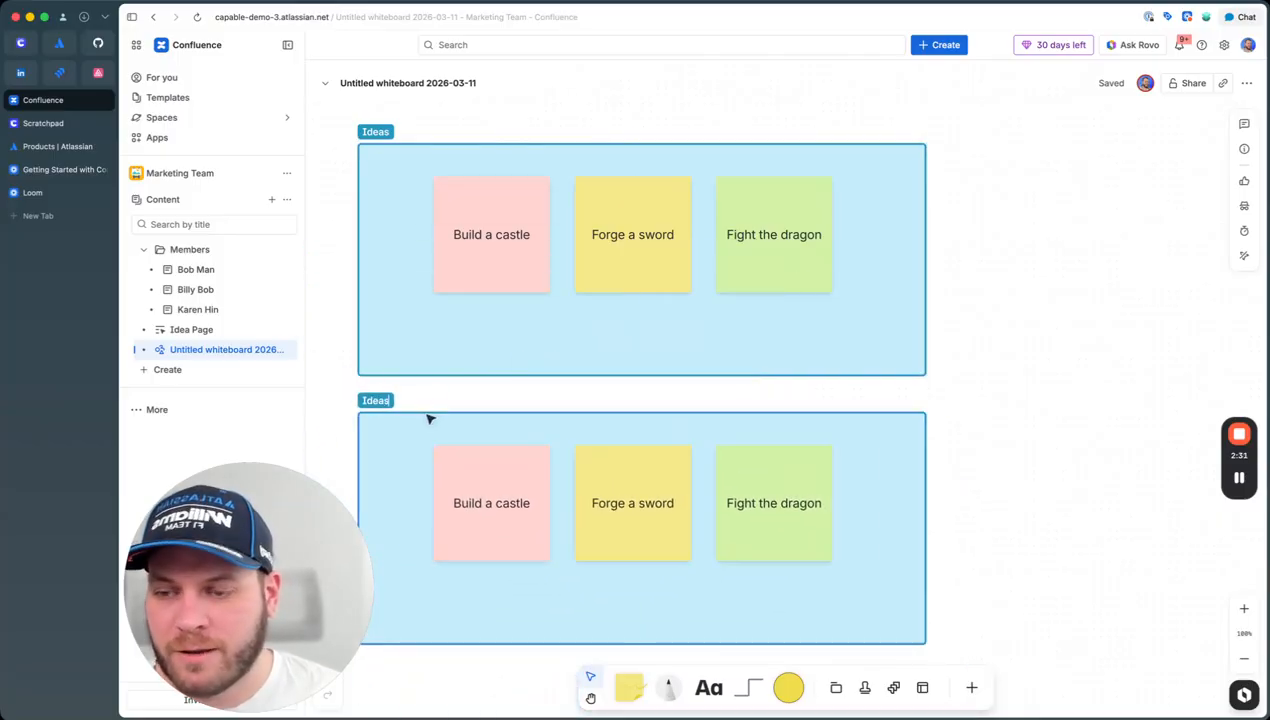
{"action": "type", "text": "To Do"}
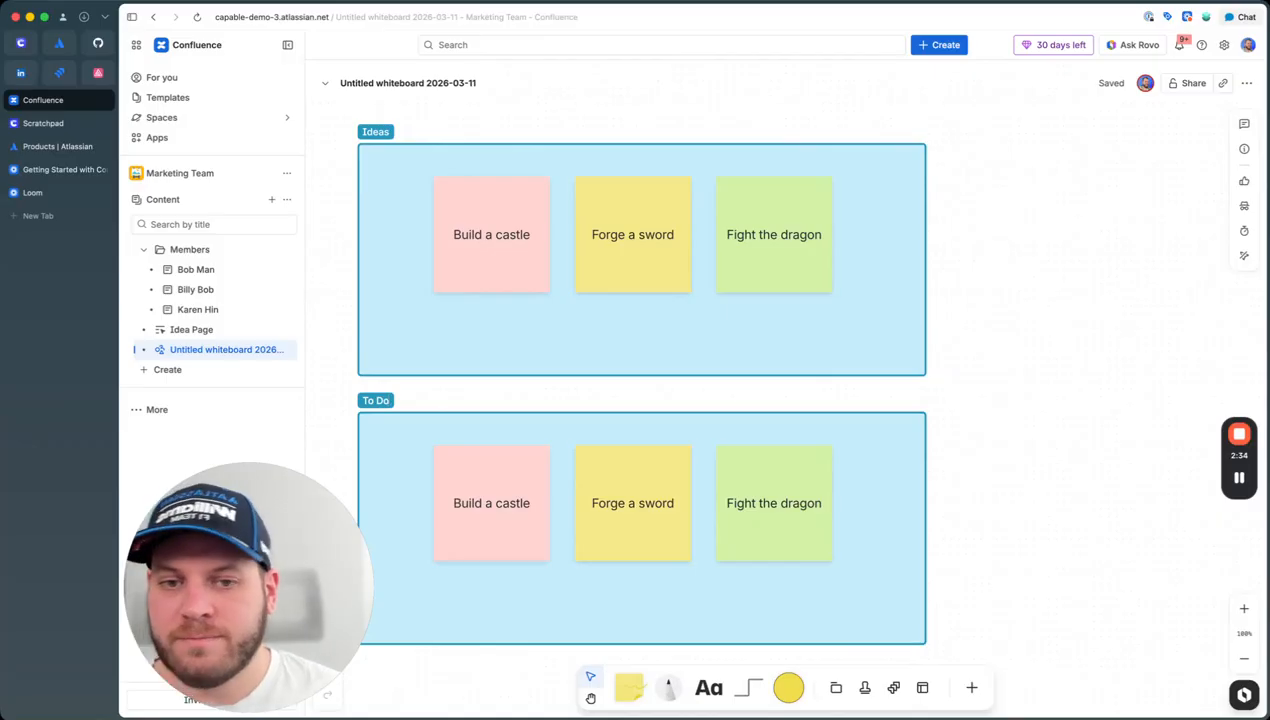
{"action": "left_click_drag", "start_coordinate": [1036, 461], "coordinate": [1168, 439]}
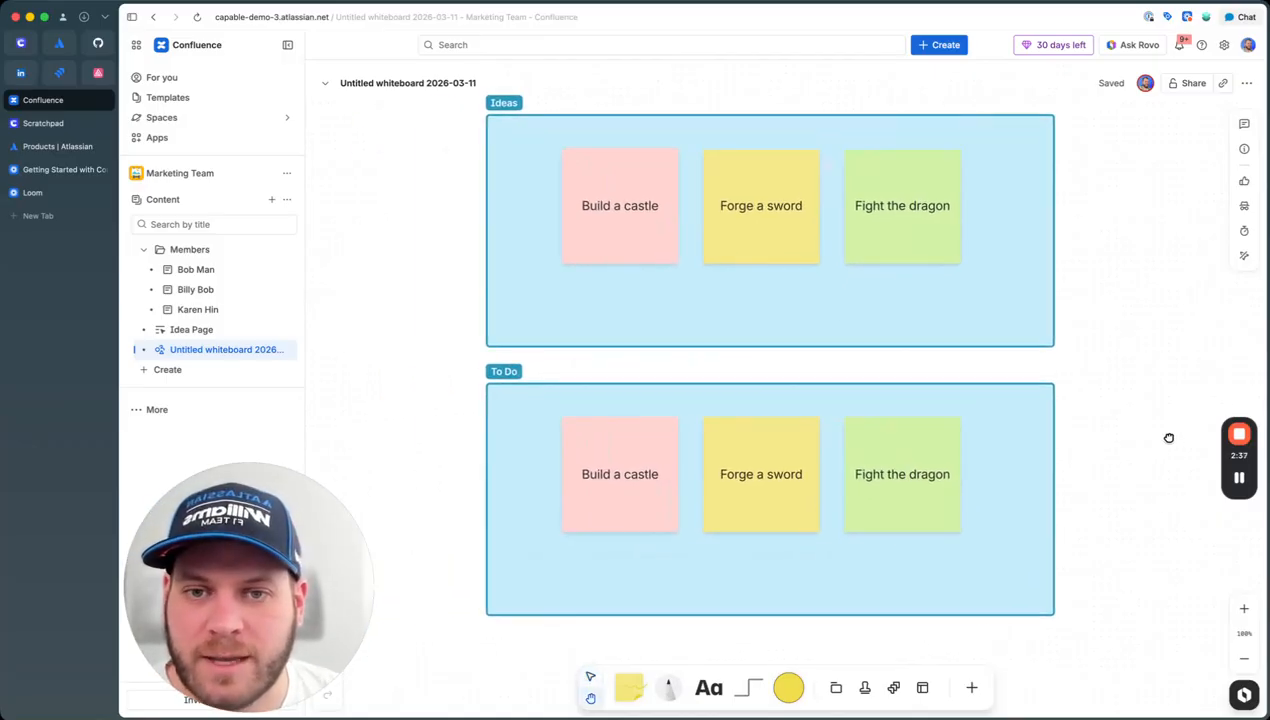
Step: Stamp sunglasses on the Ideas section's Fight the dragon and Build a castle stickies
{"action": "left_click", "coordinate": [864, 695]}
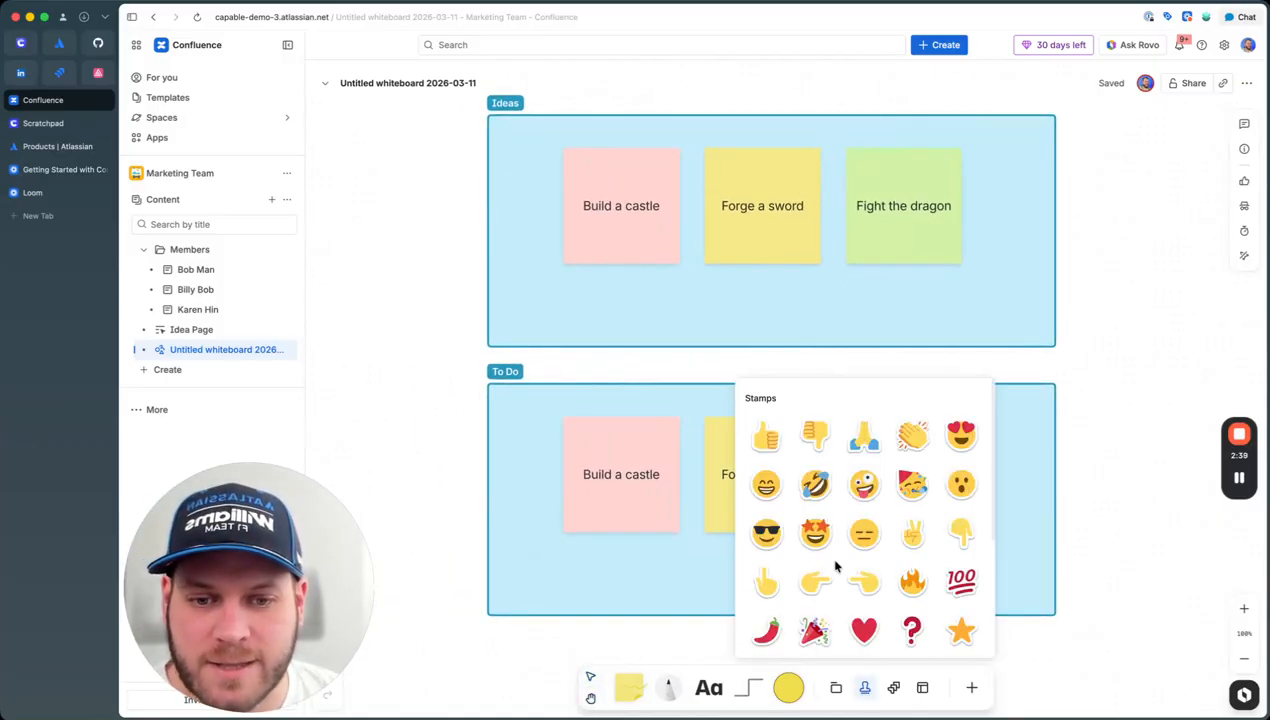
{"action": "left_click", "coordinate": [910, 488]}
{"action": "left_click", "coordinate": [954, 252]}
{"action": "left_click", "coordinate": [669, 257]}
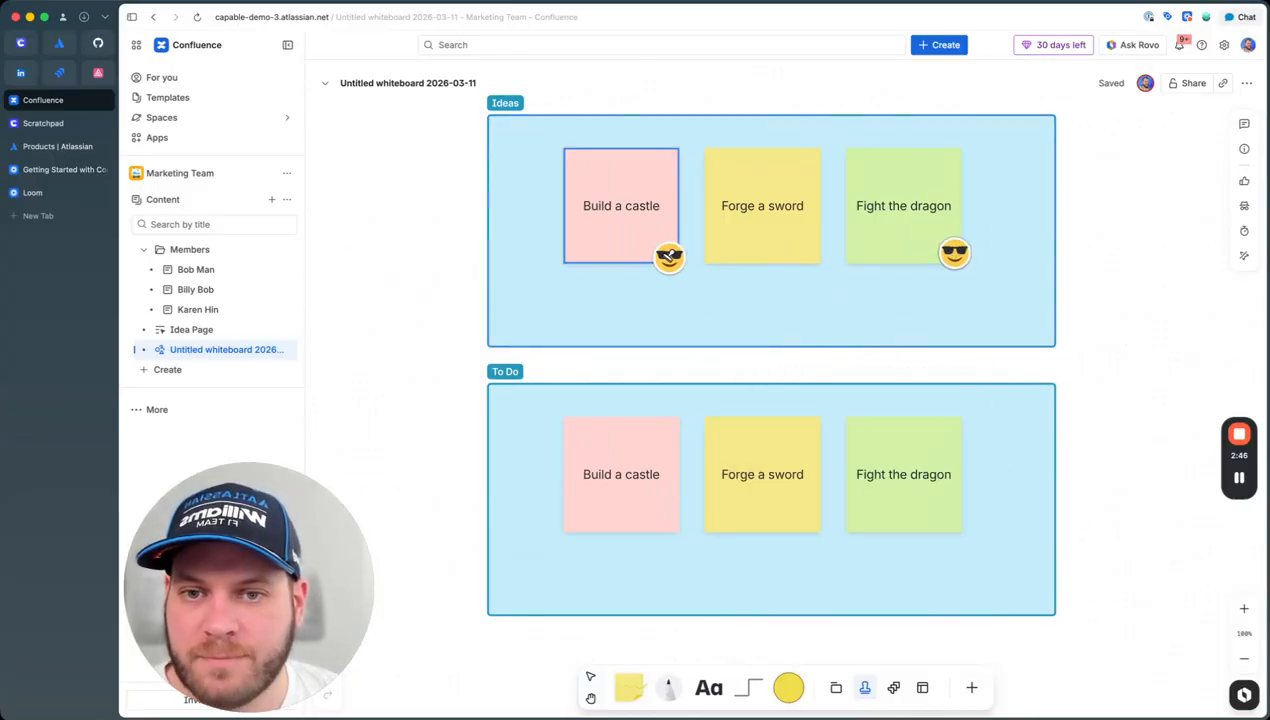
Step: Stamp three hearts on the To Do section's Fight the dragon sticky
{"action": "scroll", "coordinate": [700, 690], "scroll_direction": "down", "scroll_amount": 1}
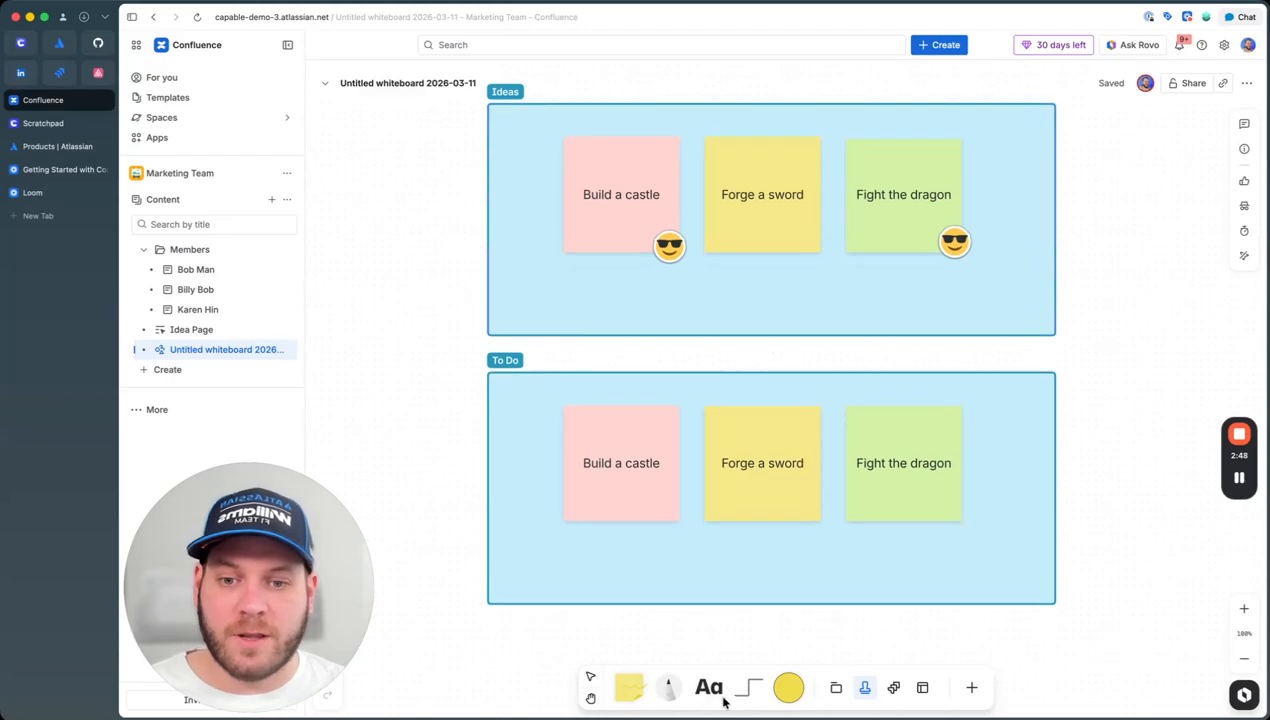
{"action": "left_click", "coordinate": [862, 688]}
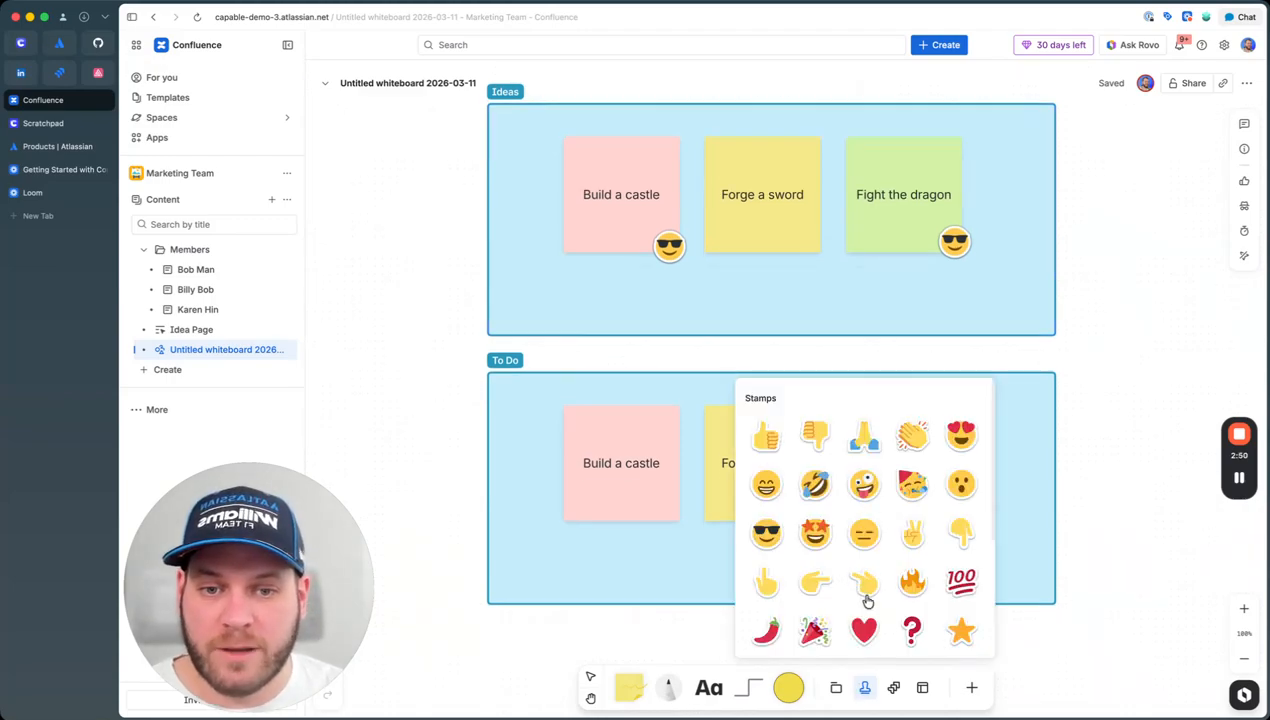
{"action": "left_click", "coordinate": [860, 626]}
{"action": "scroll", "coordinate": [930, 550], "scroll_direction": "right", "scroll_amount": 1}
{"action": "left_click", "coordinate": [907, 516]}
{"action": "left_click", "coordinate": [916, 516]}
{"action": "left_click", "coordinate": [933, 516]}
{"action": "scroll", "coordinate": [1031, 641], "scroll_direction": "down", "scroll_amount": 1}
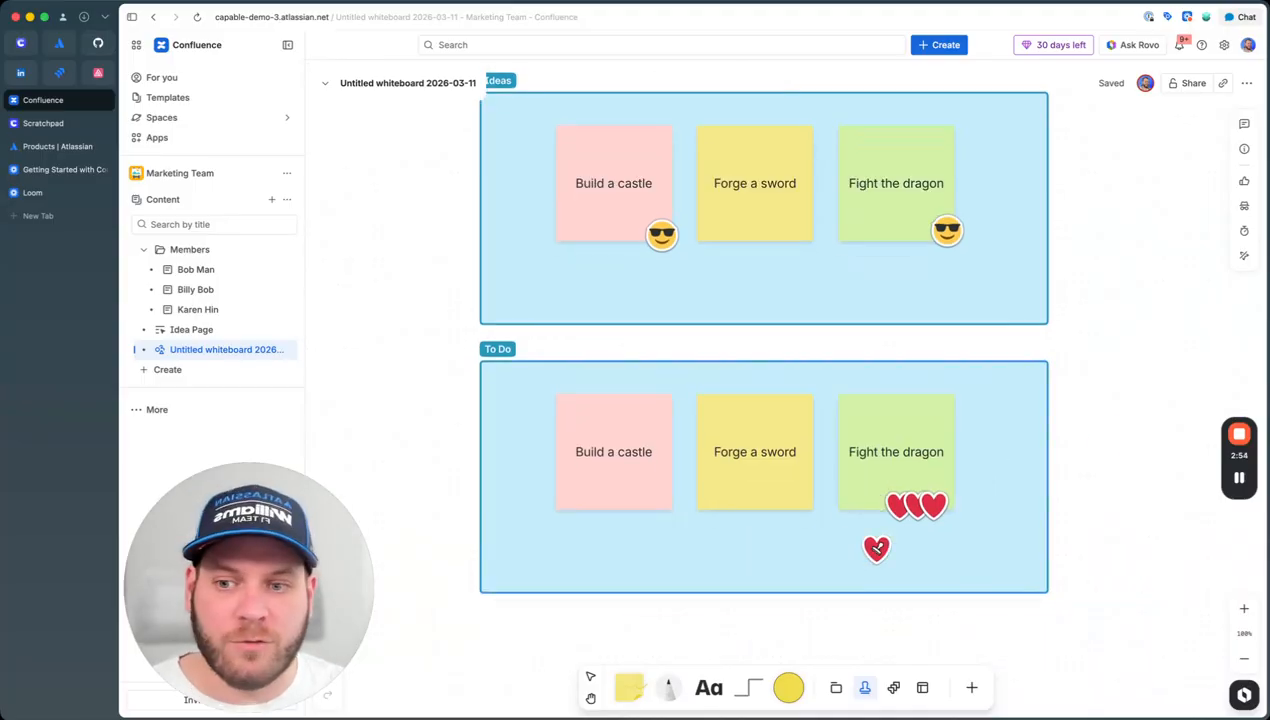
{"action": "scroll", "coordinate": [860, 602], "scroll_direction": "down", "scroll_amount": 1}
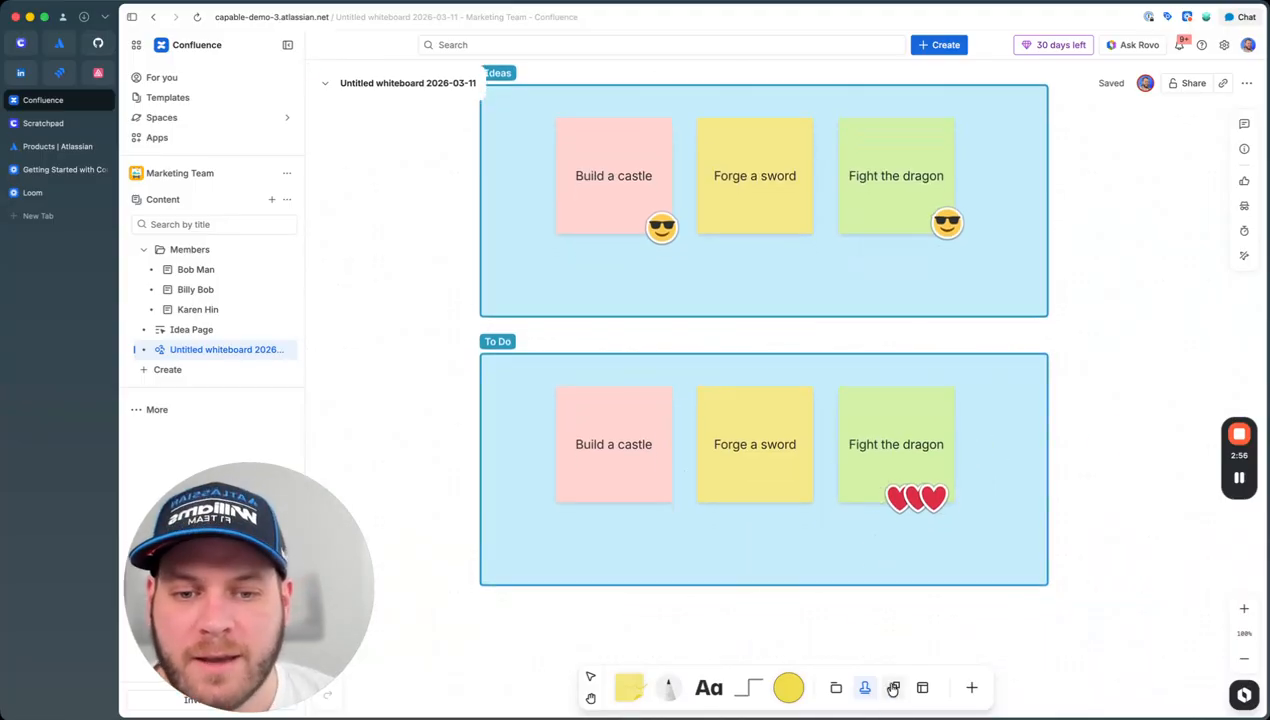
Step: Insert the Disruptive brainstorm template onto the whiteboard
{"action": "scroll", "coordinate": [1097, 400], "scroll_direction": "up", "scroll_amount": 5}
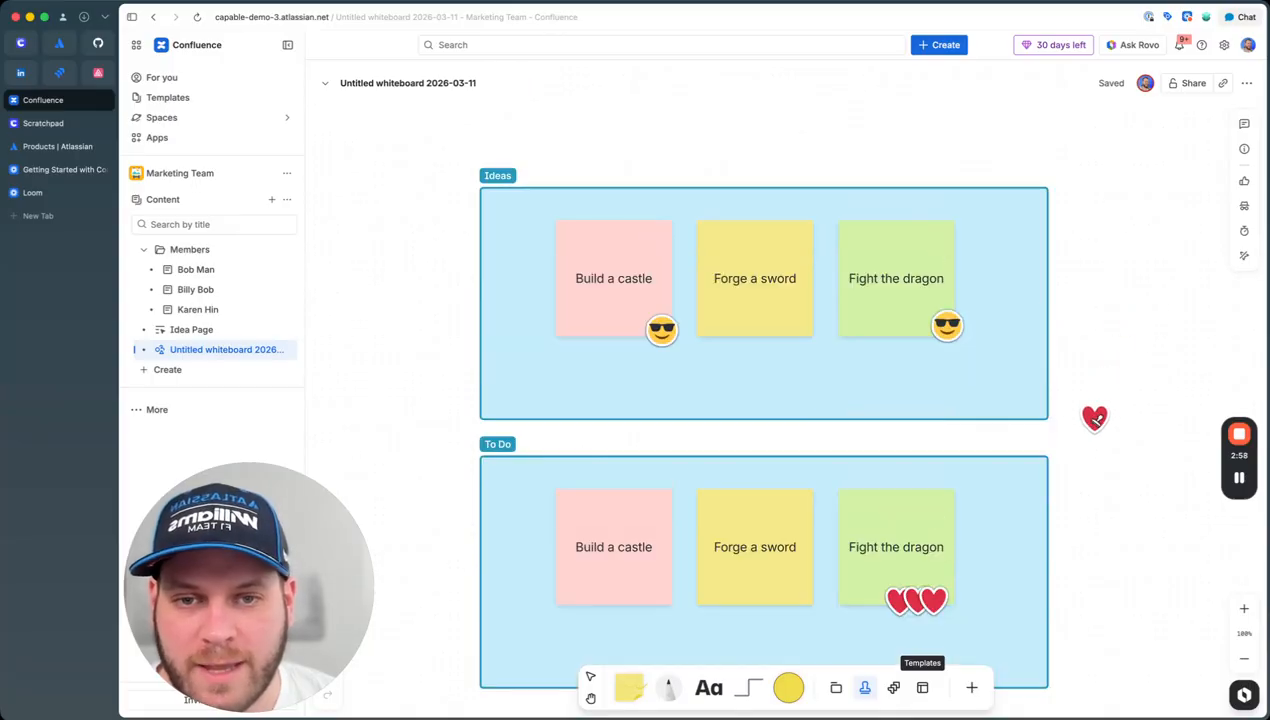
{"action": "scroll", "coordinate": [1046, 408], "scroll_direction": "down", "scroll_amount": 3}
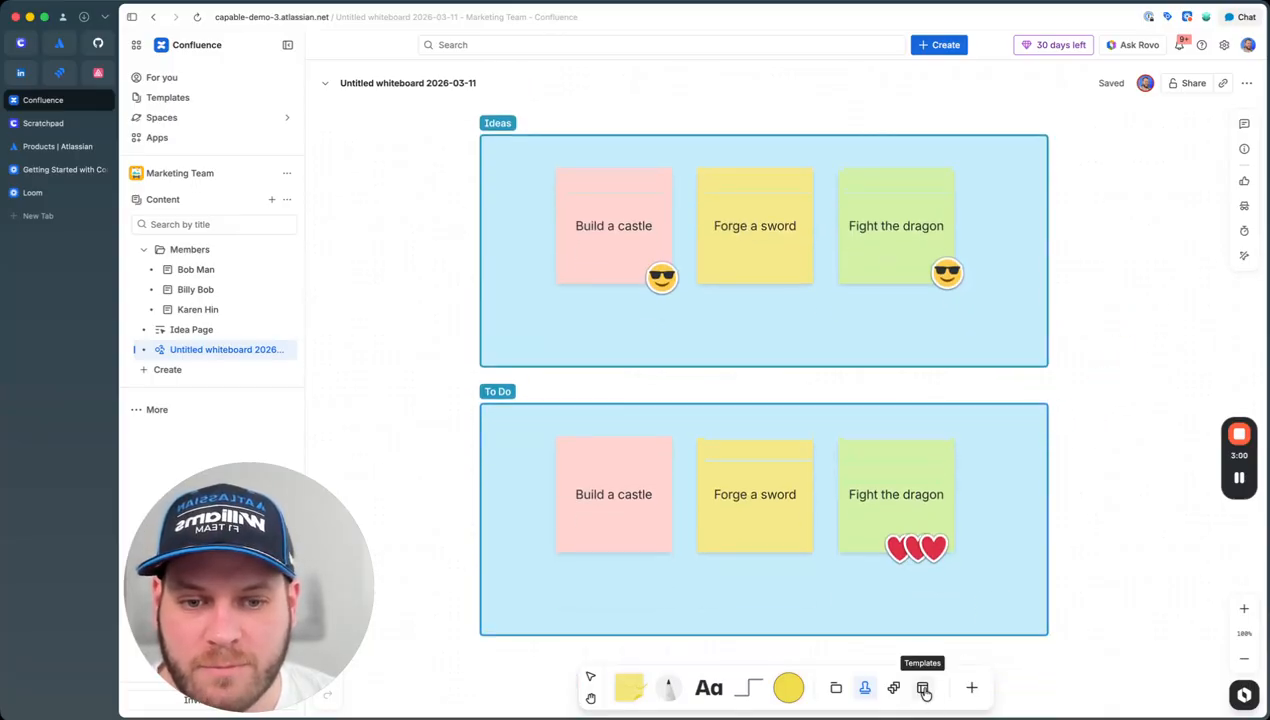
{"action": "left_click", "coordinate": [930, 690]}
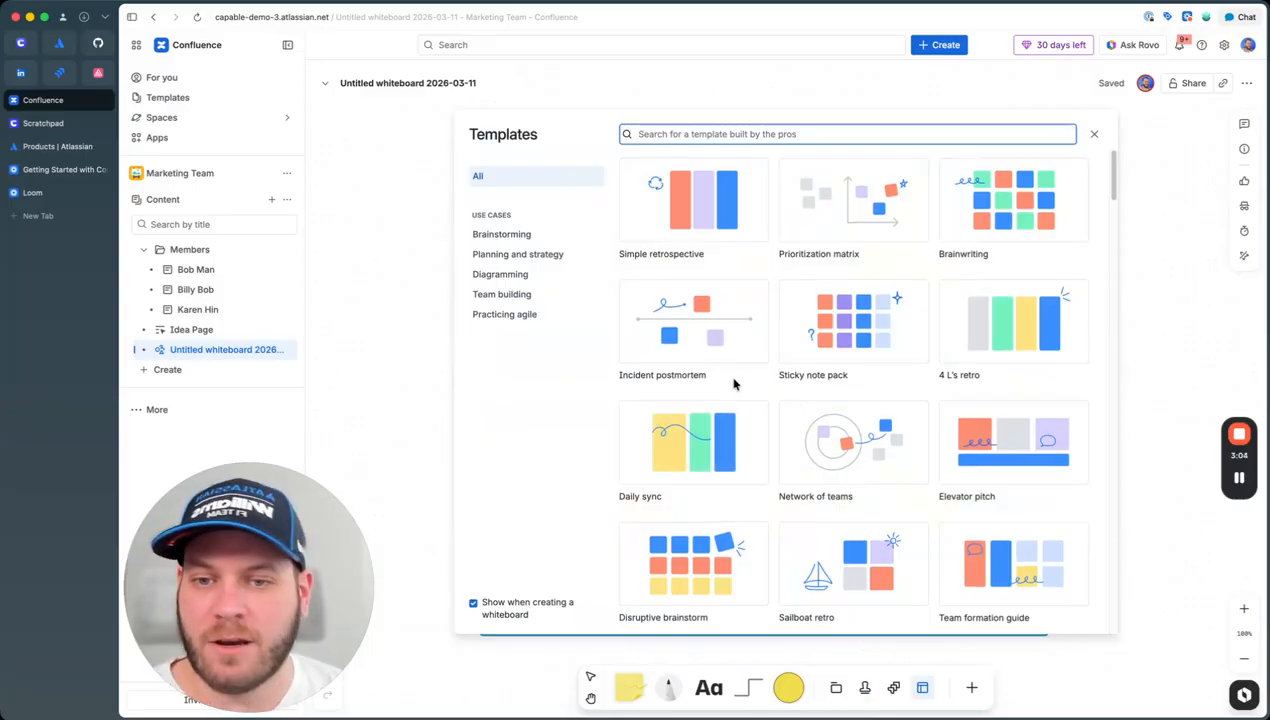
{"action": "scroll", "coordinate": [730, 380], "scroll_direction": "down", "scroll_amount": 1}
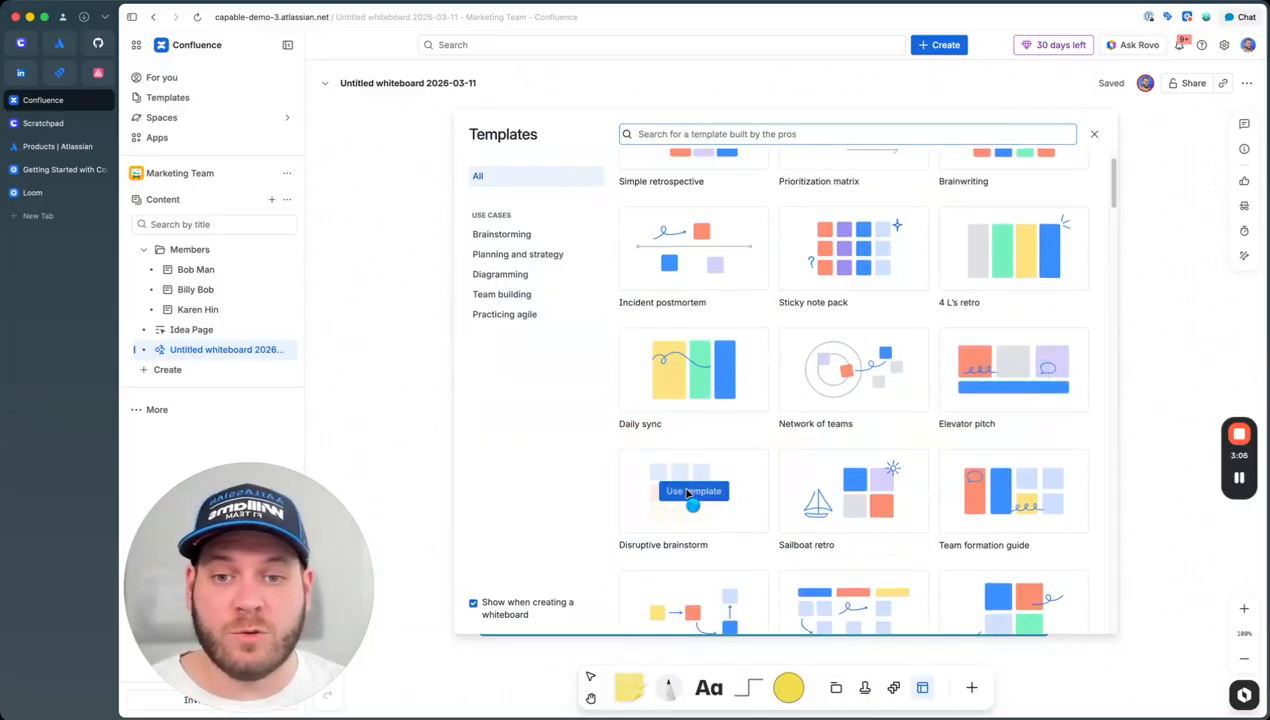
{"action": "key", "text": "Escape"}
Step: Pan across the template's sticky notes, selecting the Scarcity note and the header image
{"action": "scroll", "coordinate": [863, 572], "scroll_direction": "down", "scroll_amount": 10}
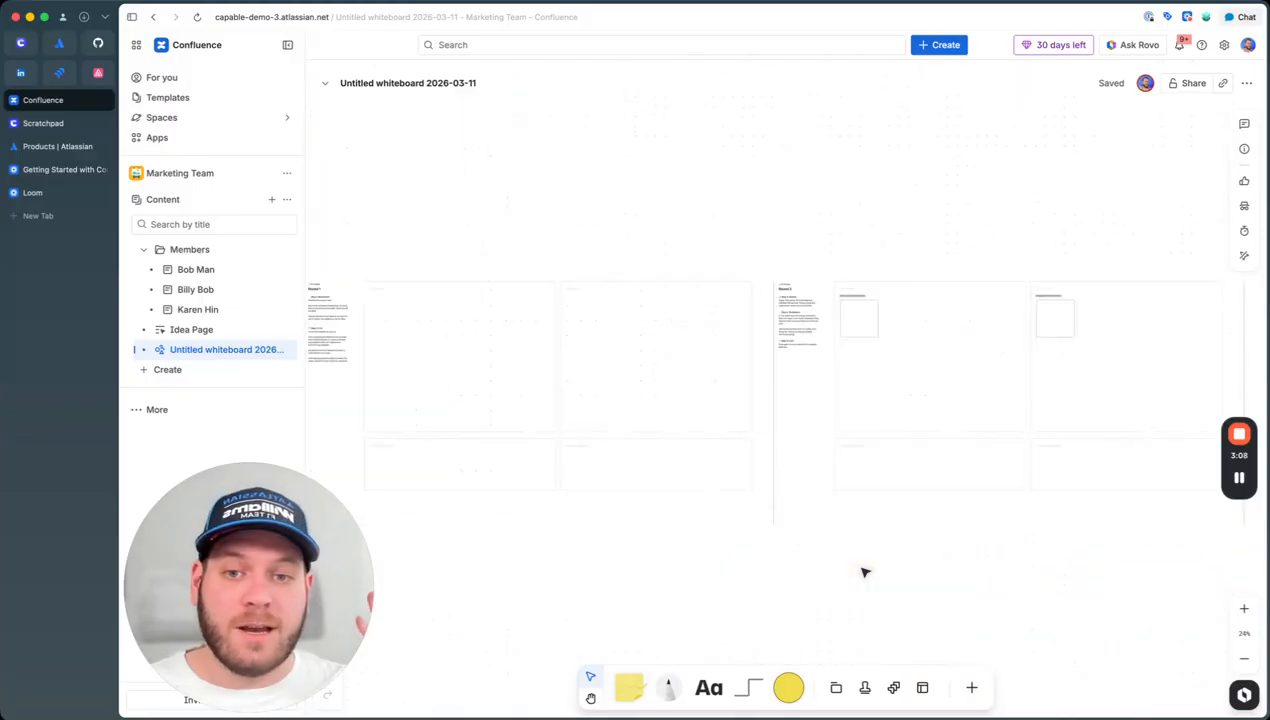
{"action": "scroll", "coordinate": [527, 403], "scroll_direction": "up", "scroll_amount": 8}
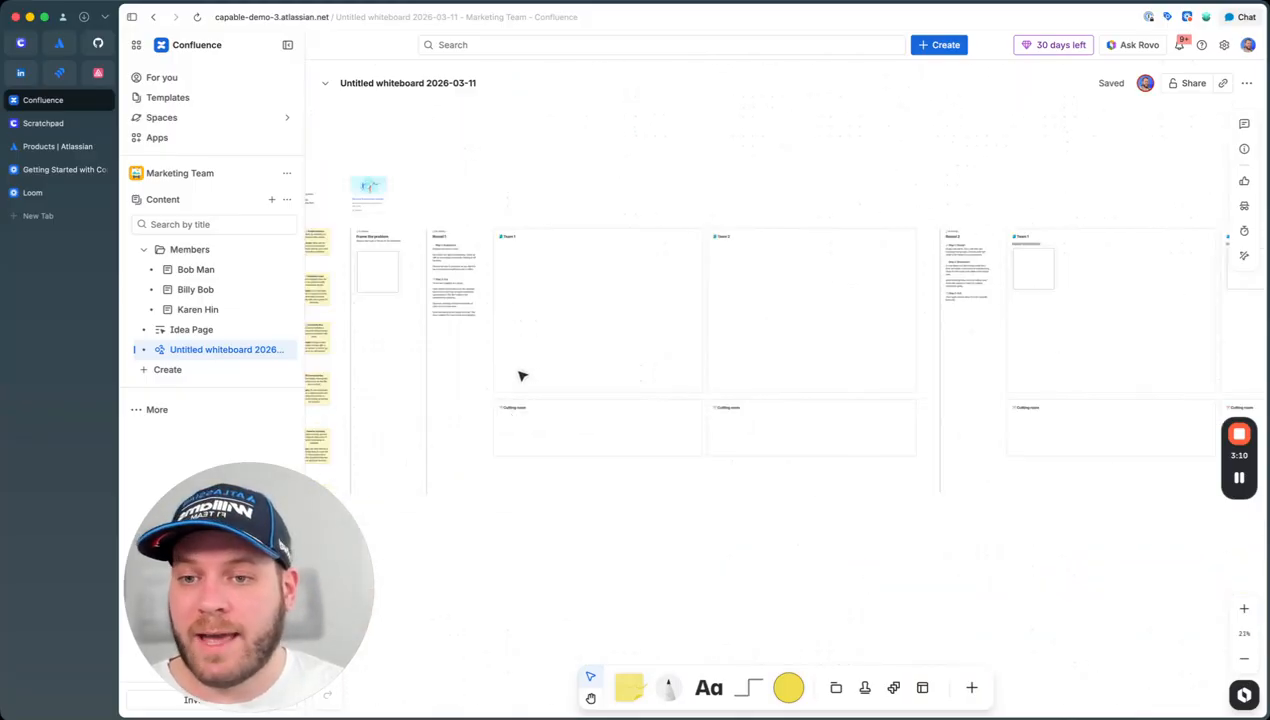
{"action": "left_click_drag", "start_coordinate": [561, 371], "coordinate": [1139, 363]}
{"action": "scroll", "coordinate": [836, 405], "scroll_direction": "left", "scroll_amount": 3}
{"action": "scroll", "coordinate": [737, 227], "scroll_direction": "up", "scroll_amount": 8}
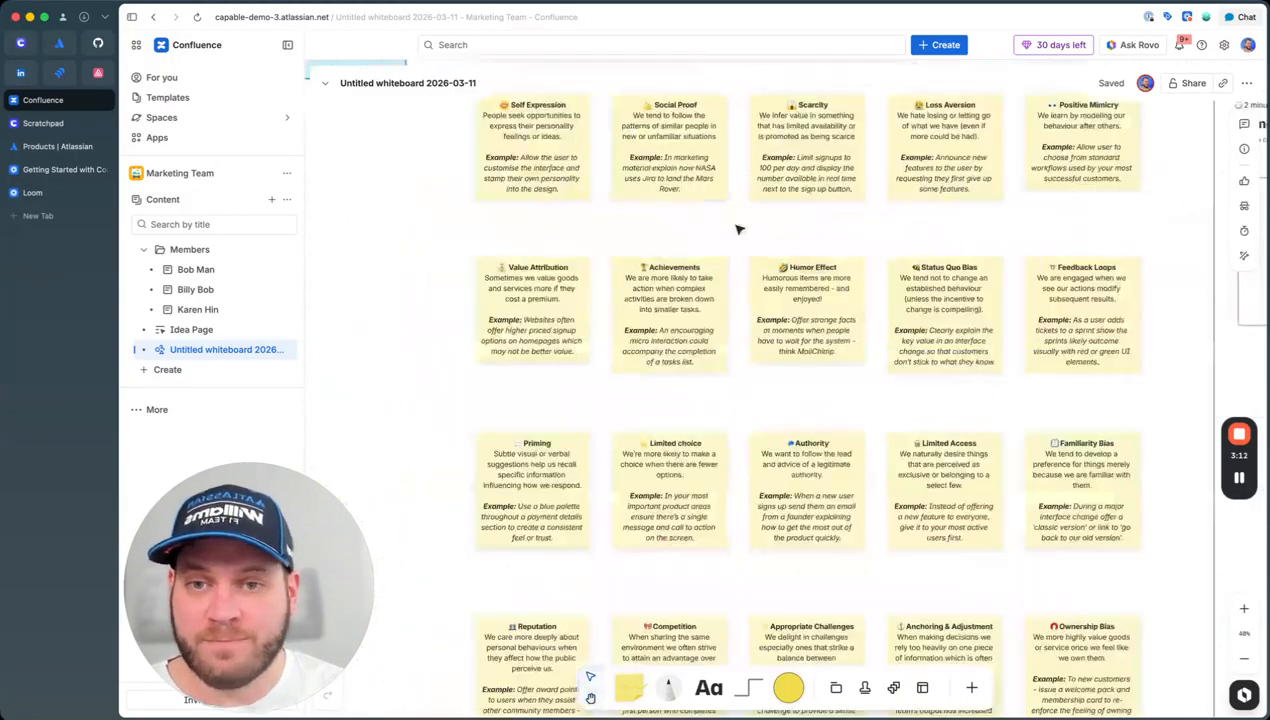
{"action": "left_click_drag", "start_coordinate": [674, 526], "coordinate": [682, 519]}
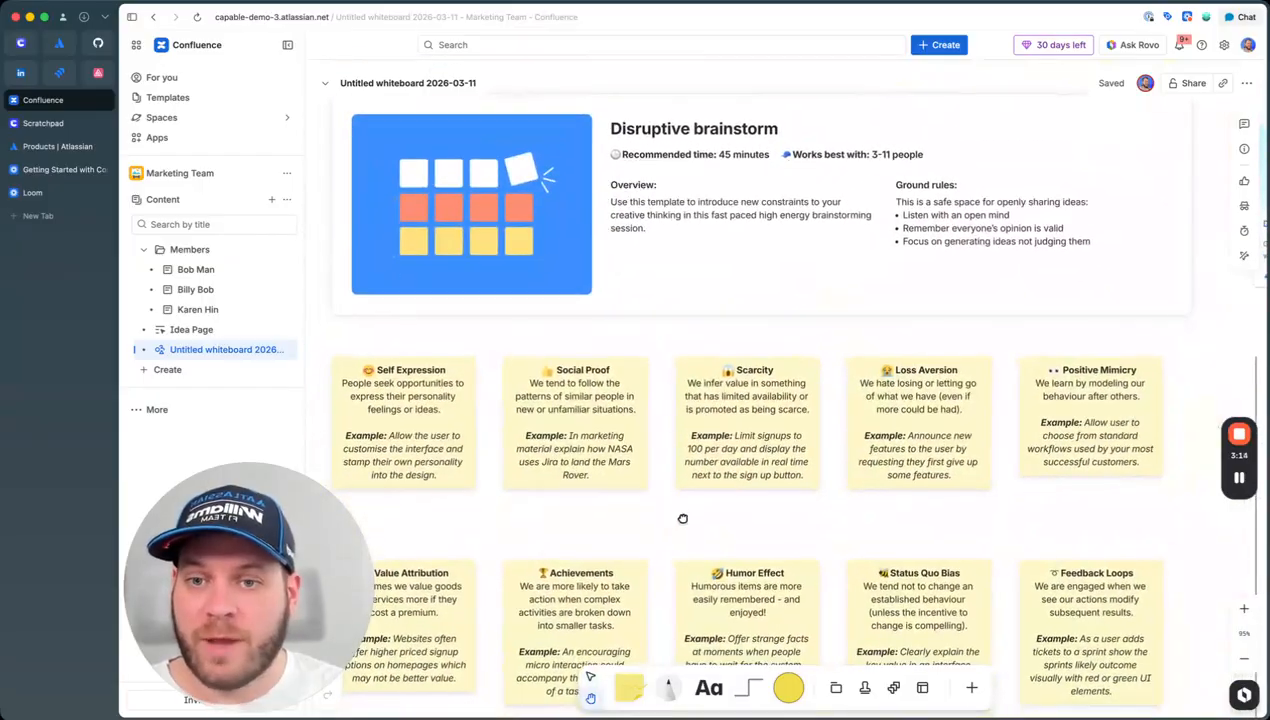
{"action": "left_click", "coordinate": [744, 379]}
{"action": "scroll", "coordinate": [824, 388], "scroll_direction": "down", "scroll_amount": 10}
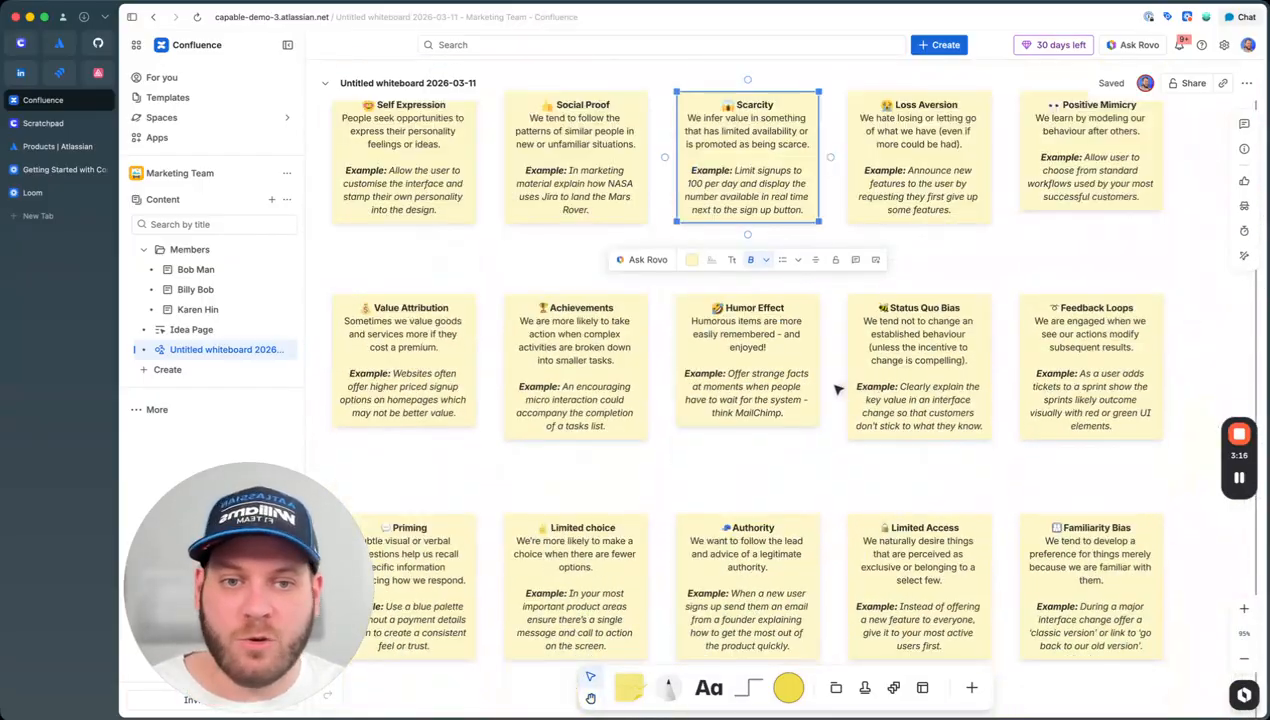
{"action": "scroll", "coordinate": [824, 388], "scroll_direction": "up", "scroll_amount": 10}
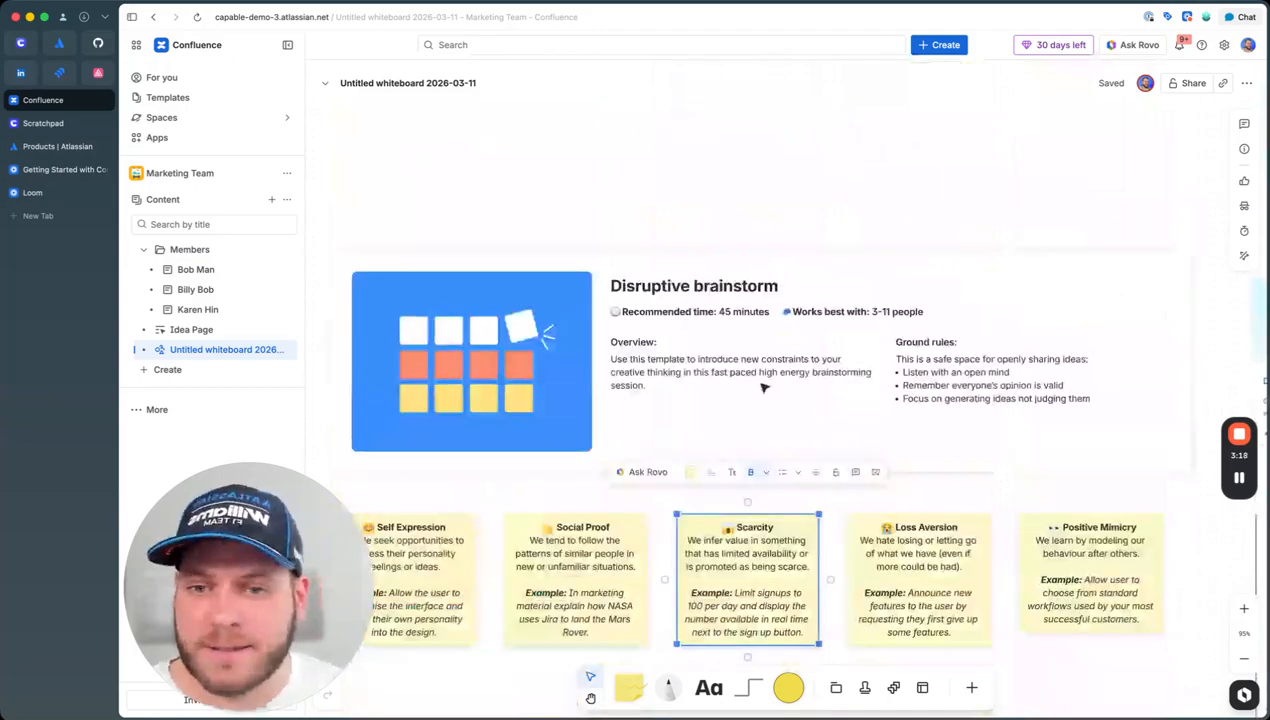
{"action": "left_click", "coordinate": [568, 318]}
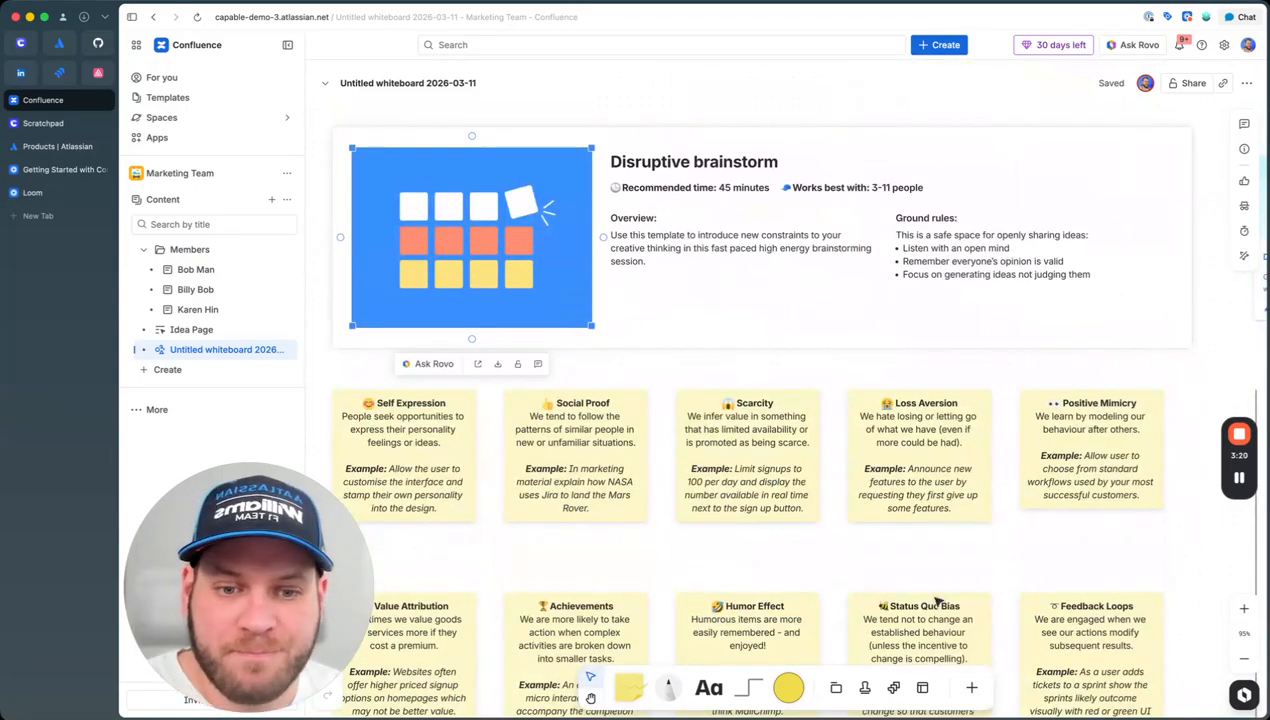
Step: Switch to the Pen tool with a medium stroke width
{"action": "left_click", "coordinate": [677, 697]}
{"action": "left_click", "coordinate": [680, 645]}
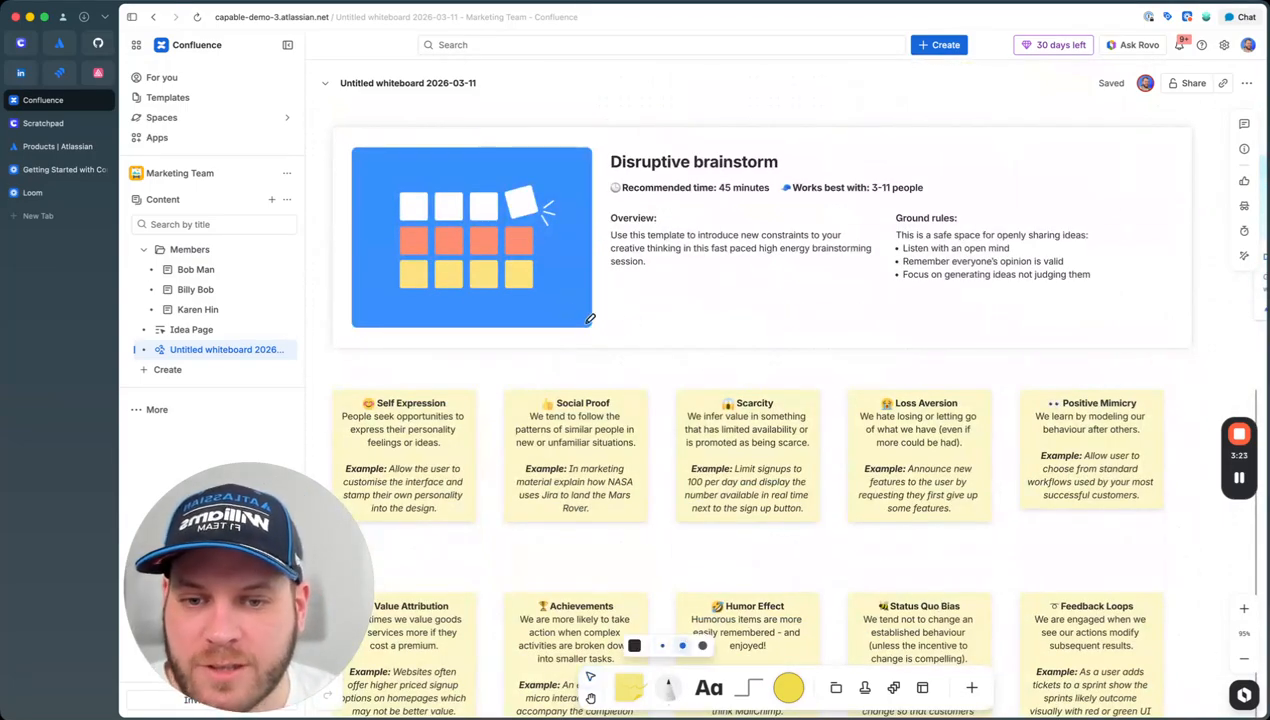
{"action": "scroll", "coordinate": [671, 329], "scroll_direction": "left", "scroll_amount": 10}
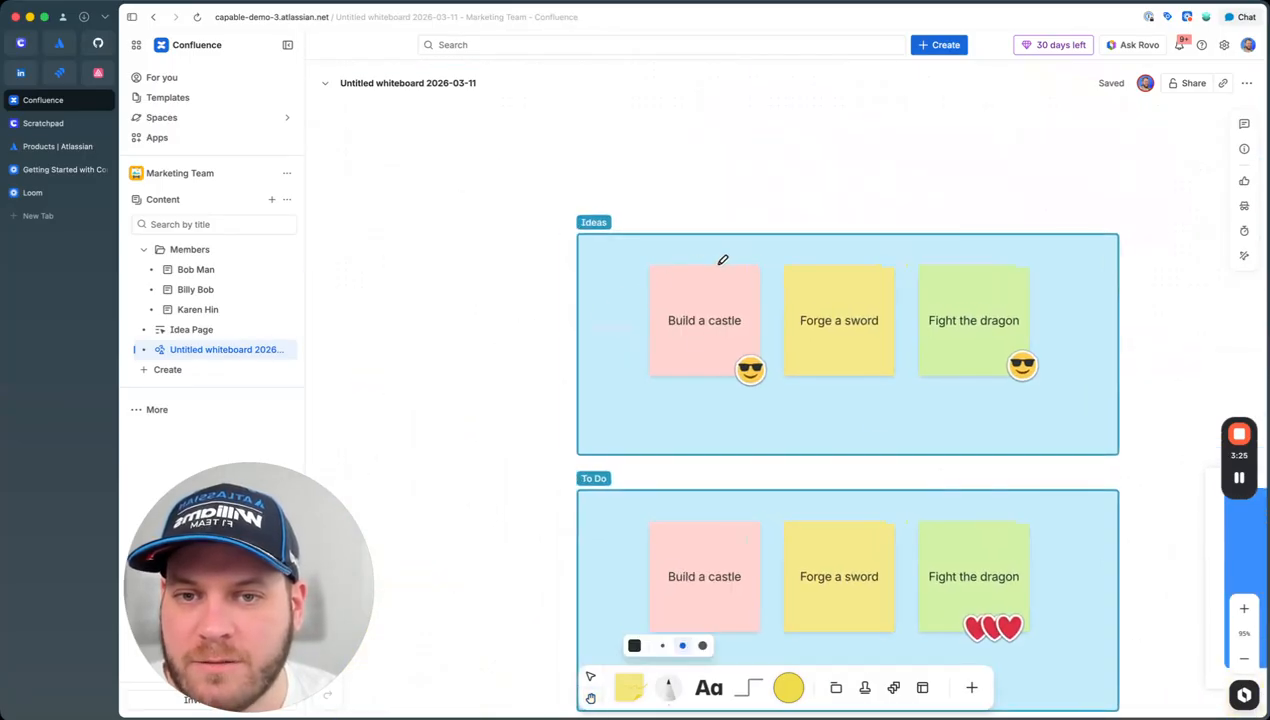
Step: Draw an arrow from Build a castle to Forge a sword; comment 'I don't think this is a good idea!' on Fight the dragon
{"action": "left_click_drag", "start_coordinate": [705, 192], "coordinate": [838, 171]}
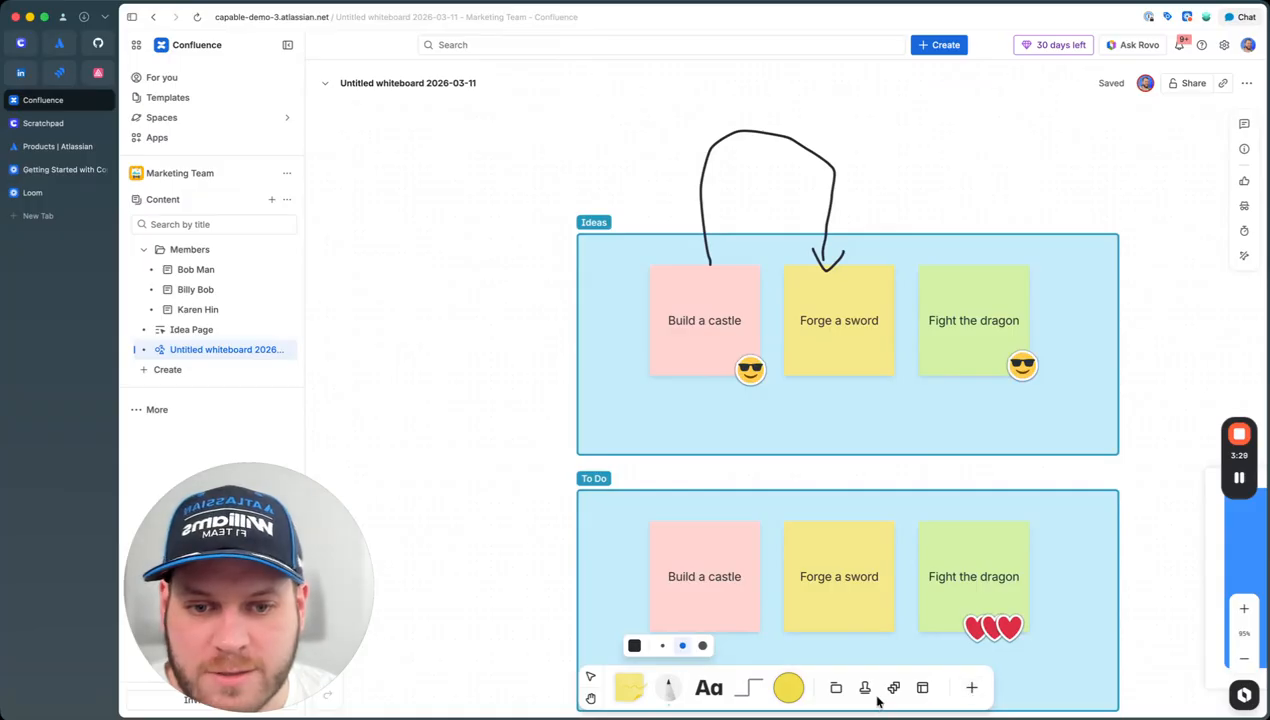
{"action": "left_click", "coordinate": [971, 687]}
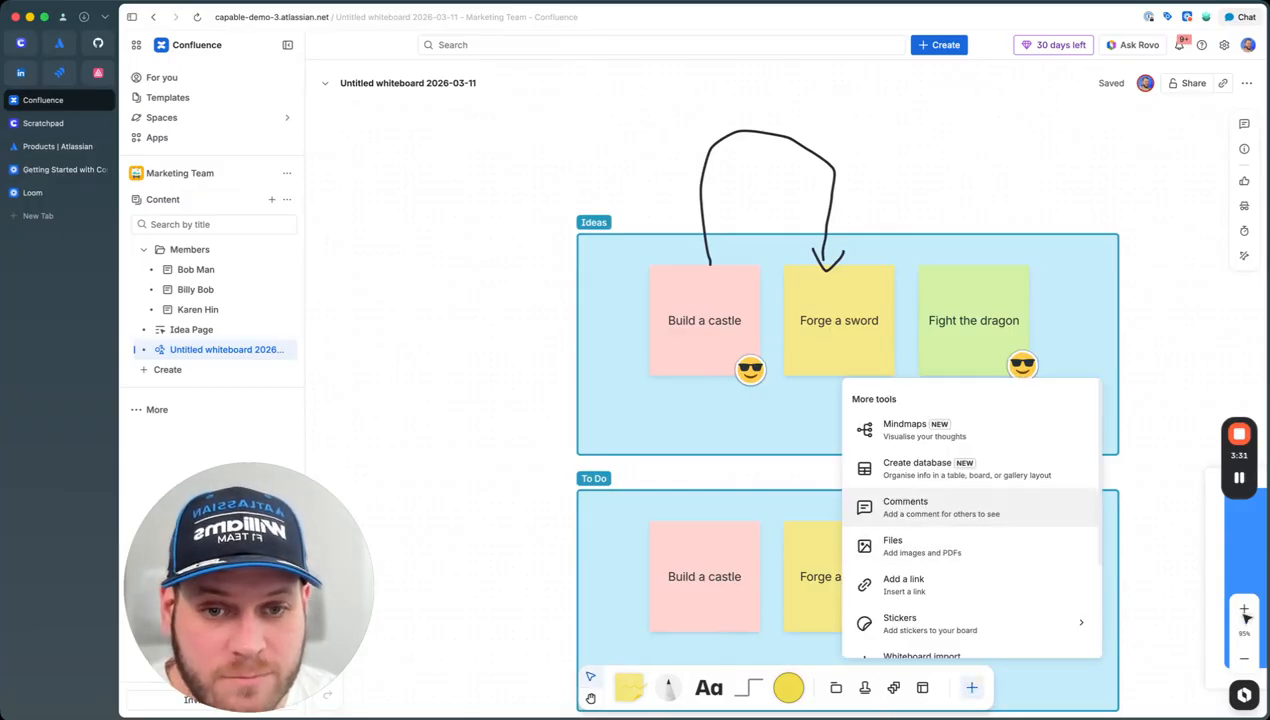
{"action": "left_click", "coordinate": [905, 507]}
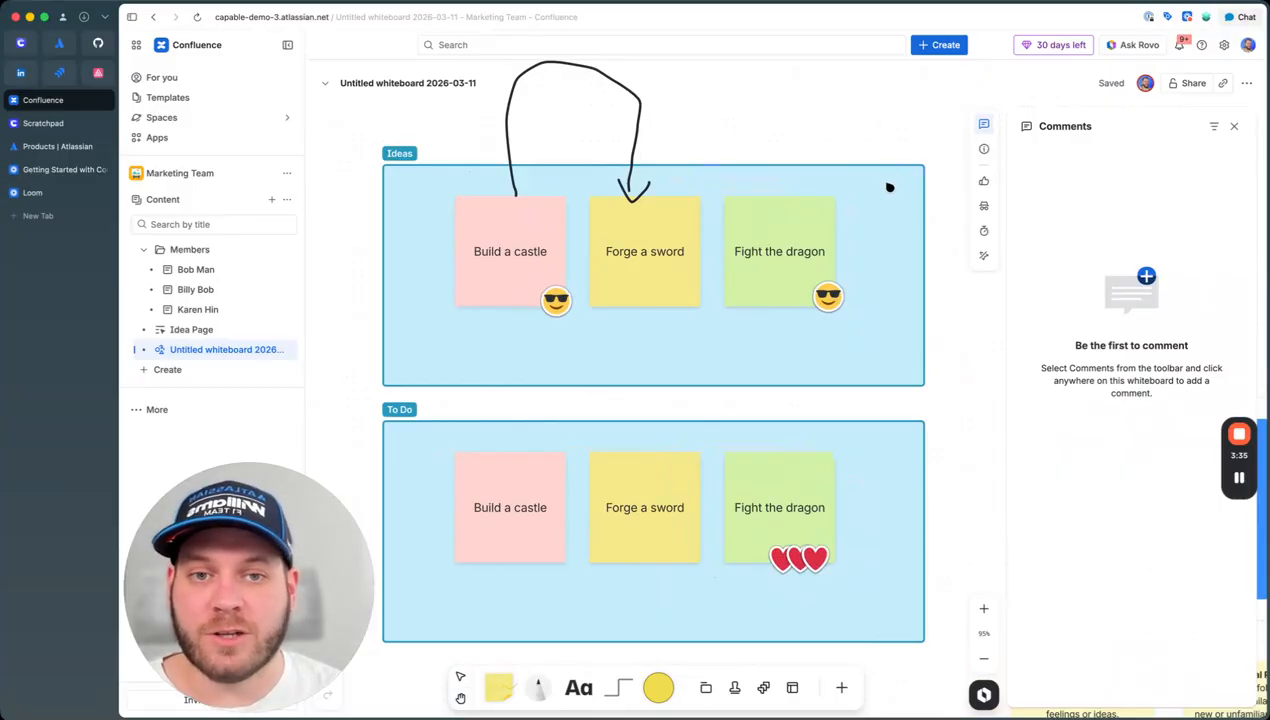
{"action": "left_click", "coordinate": [744, 216]}
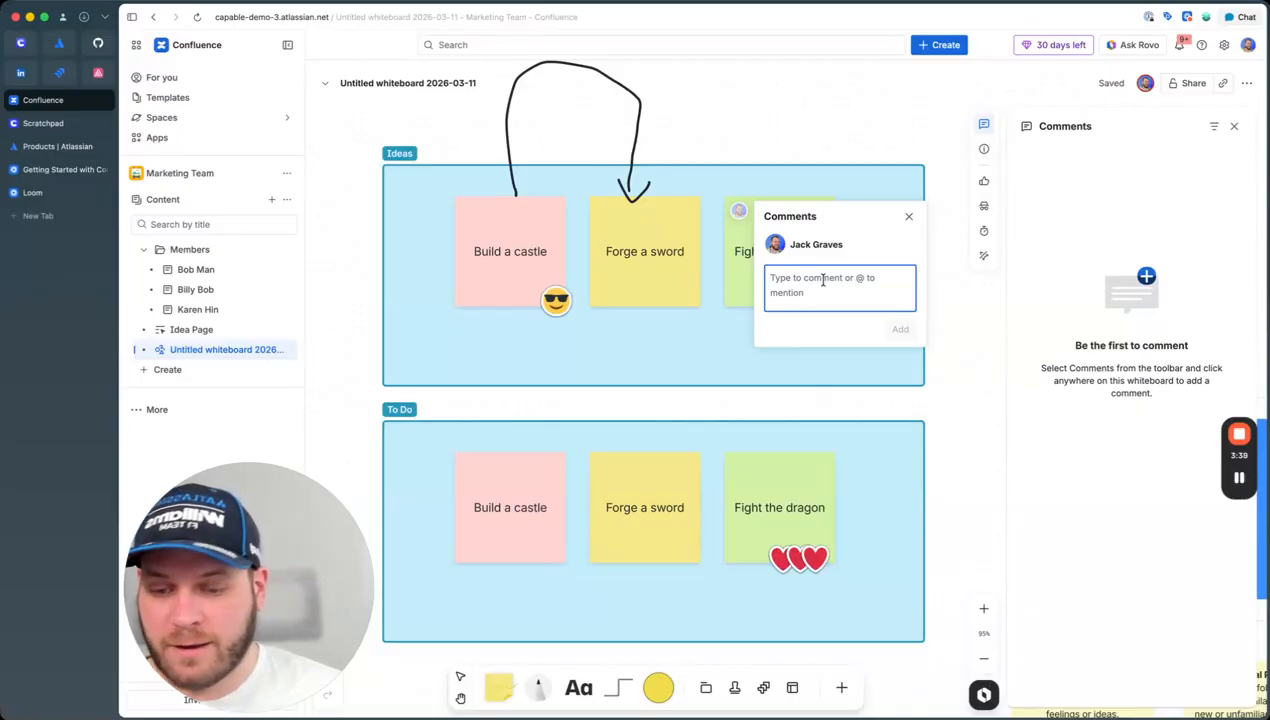
{"action": "type", "text": "I don't think this is a good idea!"}
{"action": "left_click", "coordinate": [899, 320]}
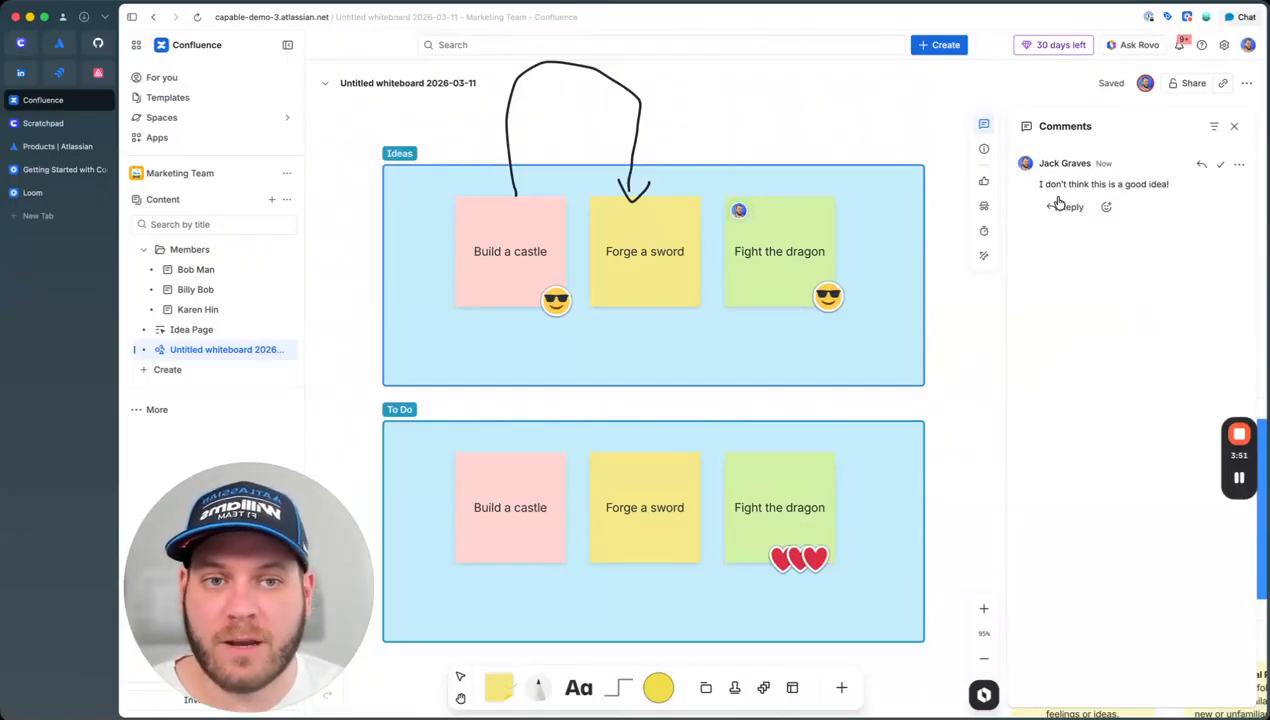
{"action": "left_click", "coordinate": [1231, 129]}
{"action": "mouse_move", "coordinate": [744, 214]}
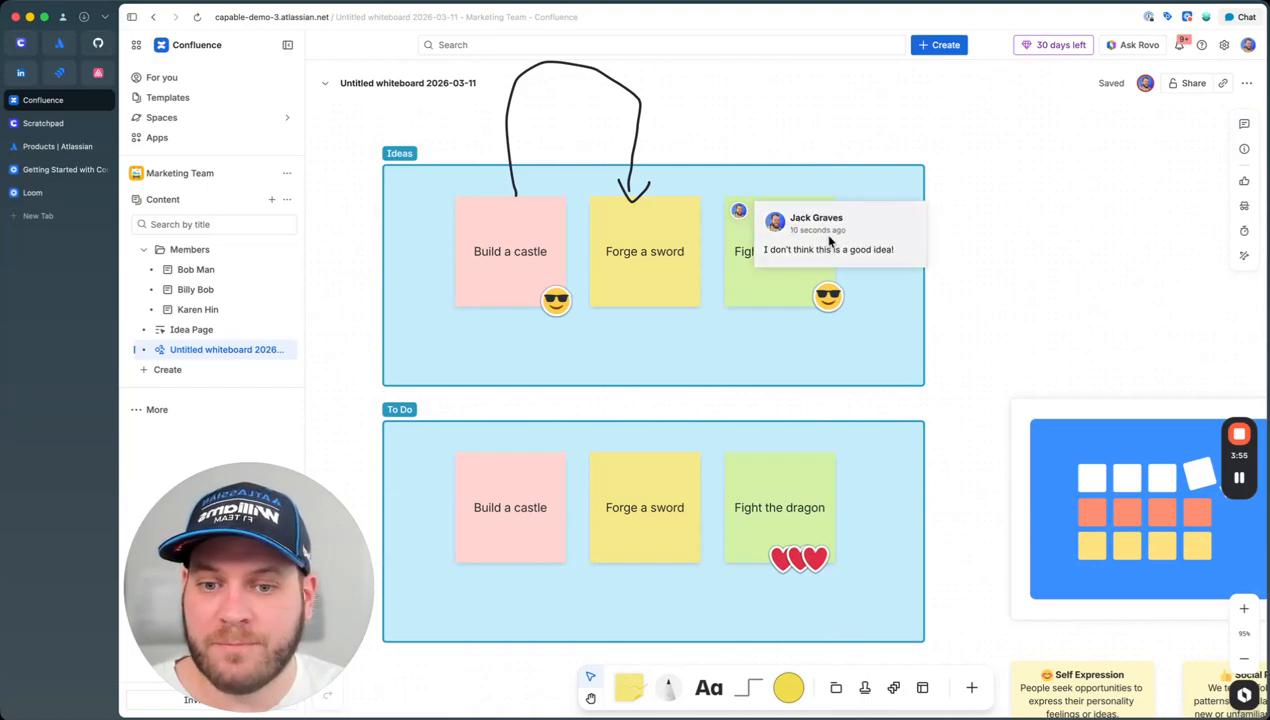
Step: Draw a connector from Forge a sword in Ideas to Fight the dragon in To Do
{"action": "left_click_drag", "start_coordinate": [724, 401], "coordinate": [757, 391]}
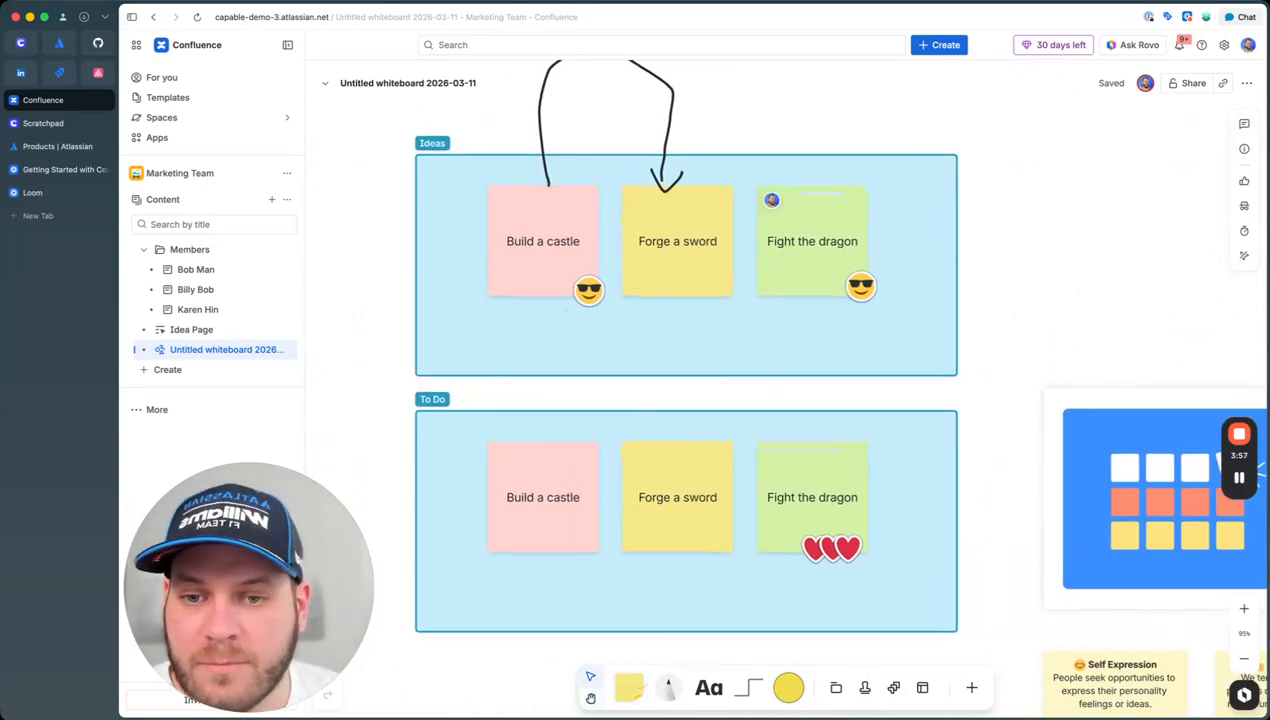
{"action": "left_click", "coordinate": [752, 688]}
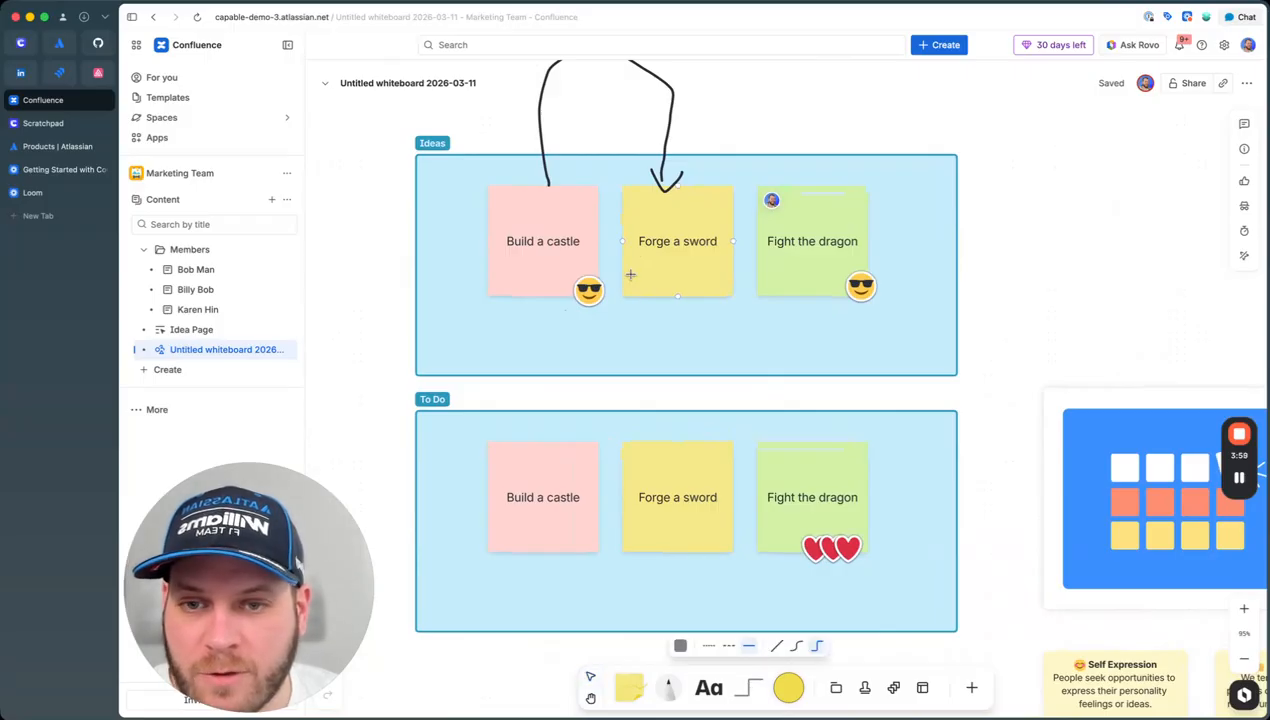
{"action": "mouse_move", "coordinate": [676, 297]}
{"action": "left_mouse_down"}
{"action": "mouse_move", "coordinate": [720, 411]}
{"action": "mouse_move", "coordinate": [812, 440]}
{"action": "left_mouse_up"}
{"action": "left_click", "coordinate": [908, 412]}
Step: Zoom out and back in to survey the Ideas and To Do frames
{"action": "scroll", "coordinate": [908, 412], "scroll_direction": "left", "scroll_amount": 2}
{"action": "scroll", "coordinate": [908, 412], "scroll_direction": "up", "scroll_amount": 1}
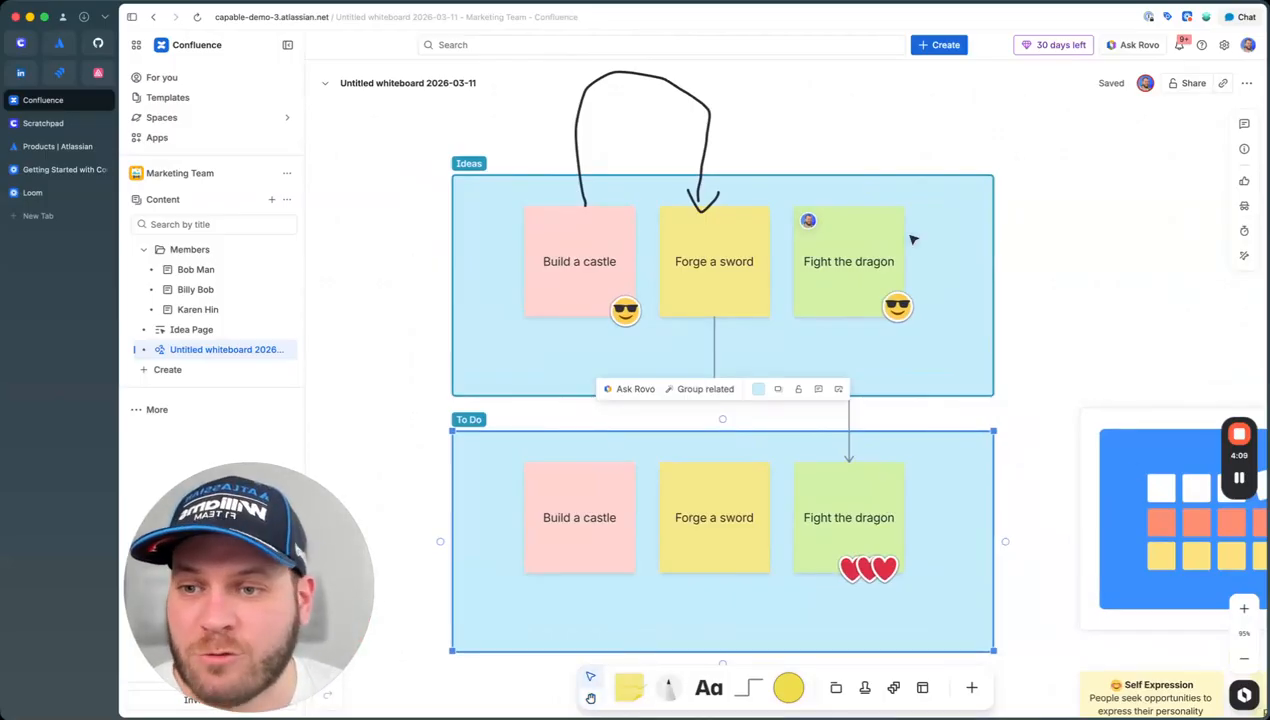
{"action": "left_click", "coordinate": [380, 385]}
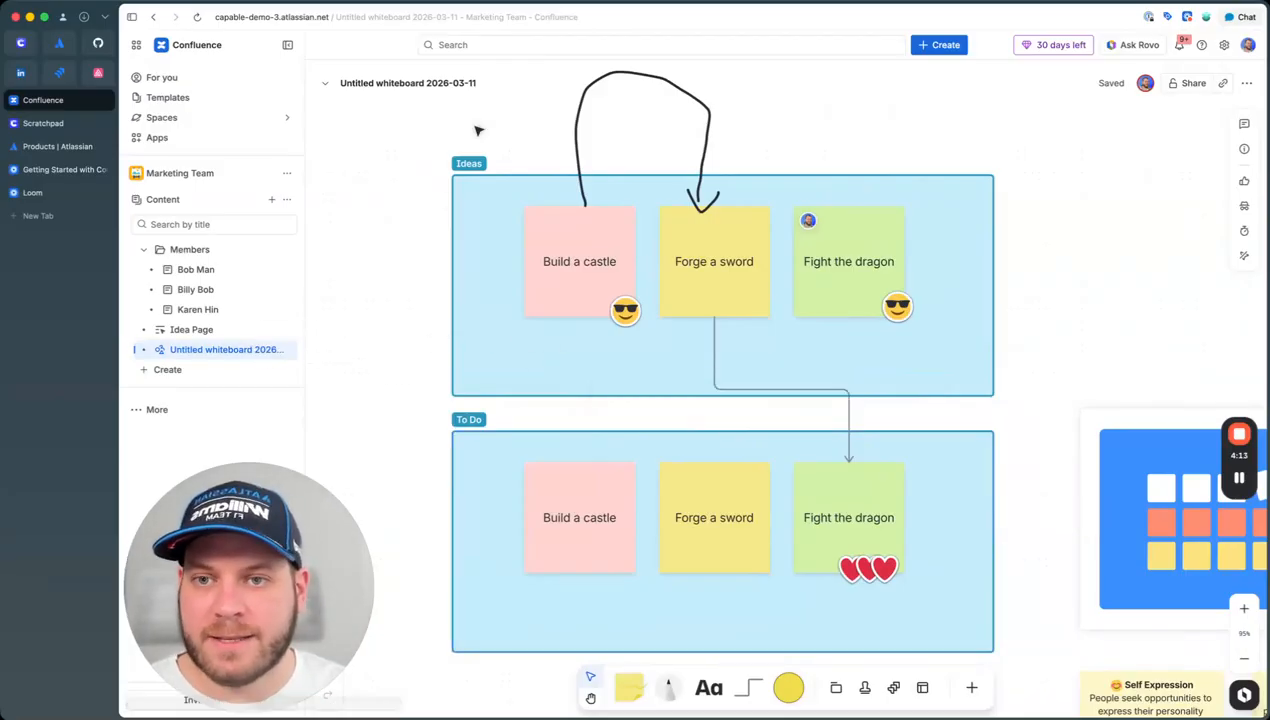
{"action": "scroll", "coordinate": [595, 267], "scroll_direction": "down", "scroll_amount": 10}
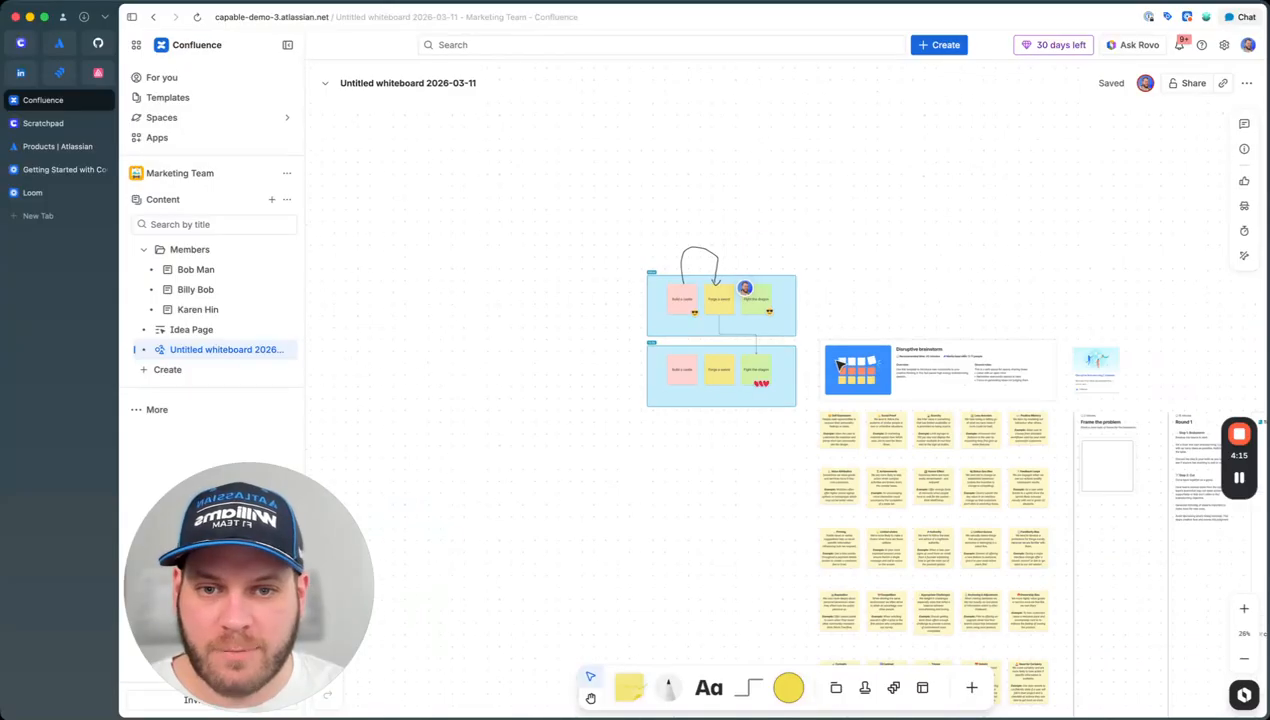
{"action": "scroll", "coordinate": [777, 456], "scroll_direction": "up", "scroll_amount": 10}
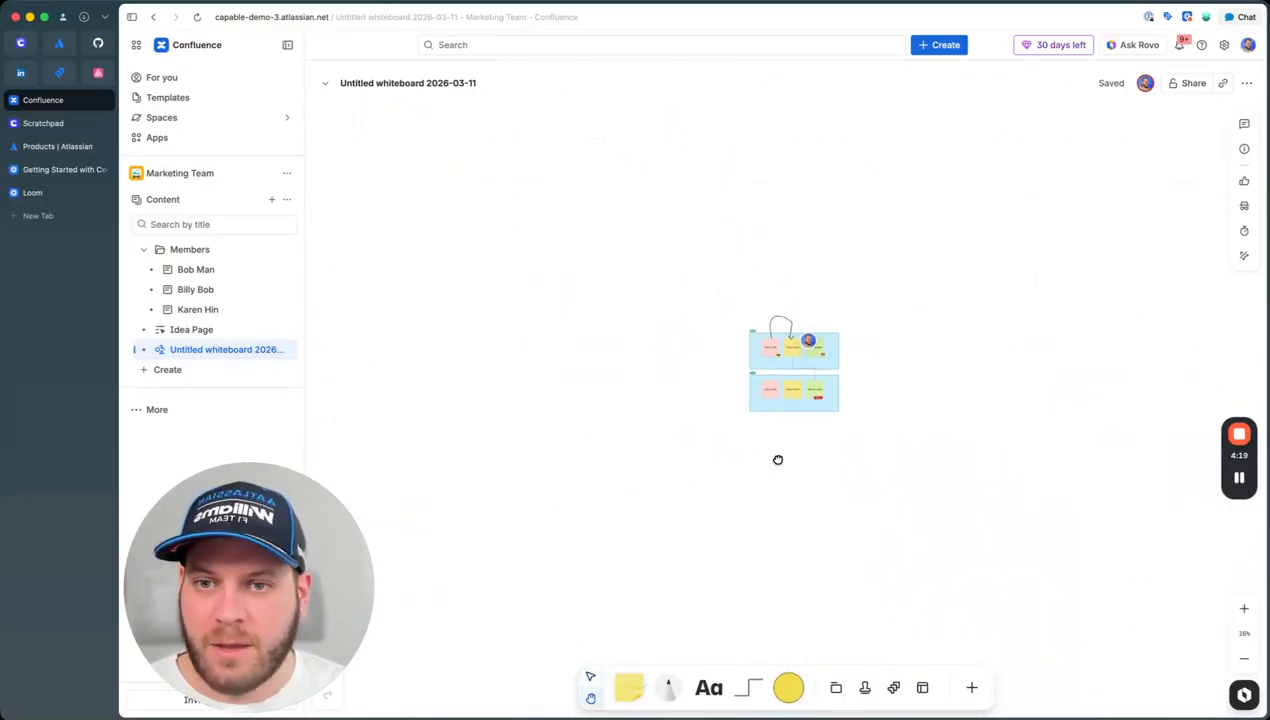
{"action": "scroll", "coordinate": [818, 344], "scroll_direction": "up", "scroll_amount": 3}
{"action": "scroll", "coordinate": [830, 350], "scroll_direction": "down", "scroll_amount": 5}
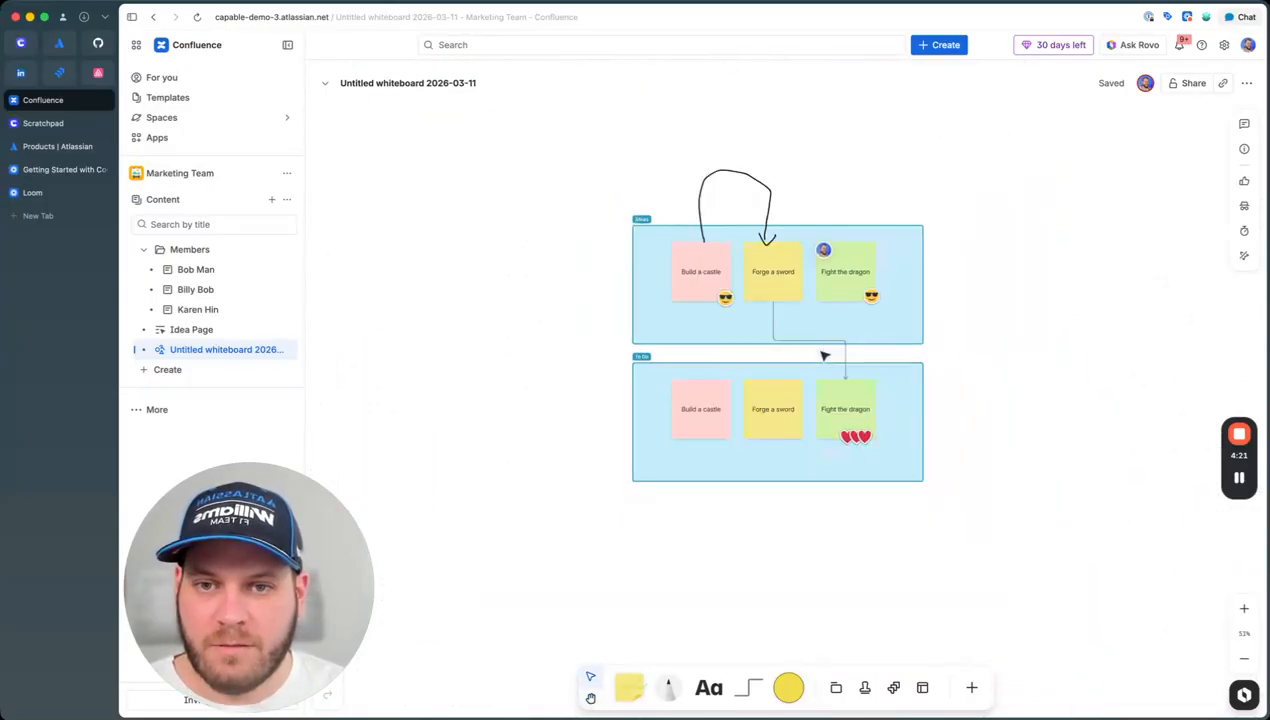
{"action": "scroll", "coordinate": [843, 352], "scroll_direction": "up", "scroll_amount": 2}
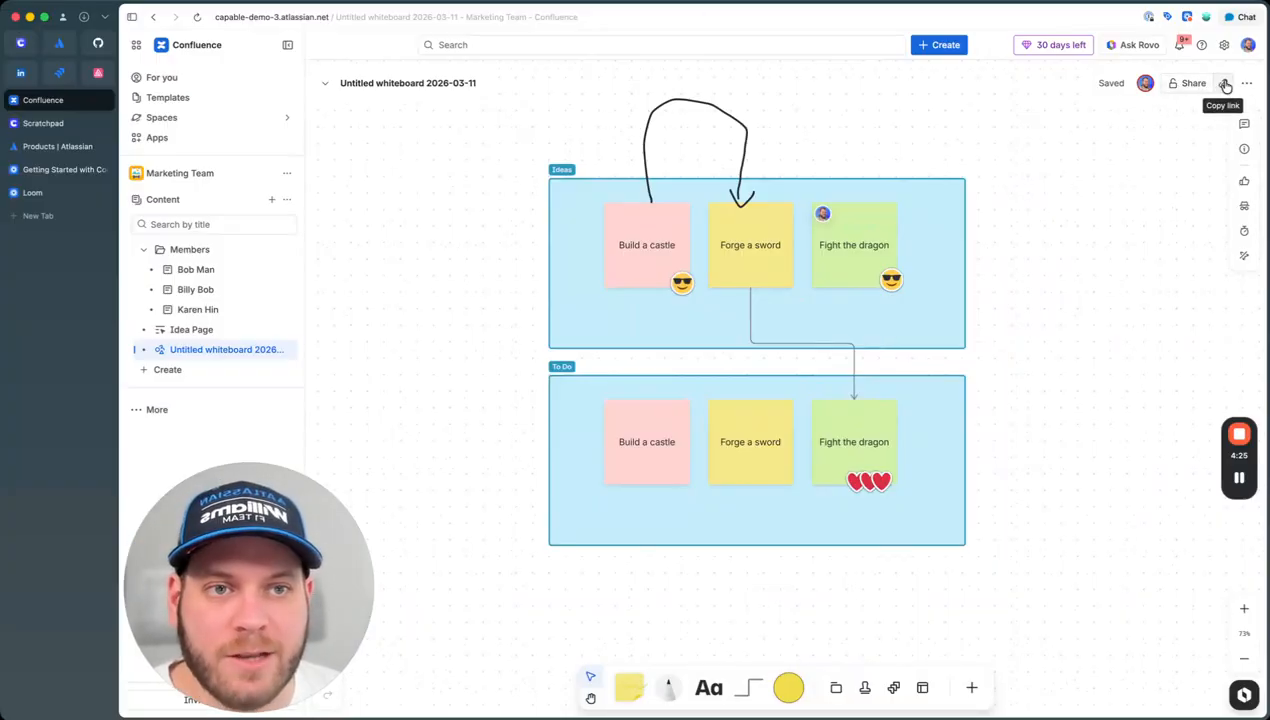
{"action": "mouse_move", "coordinate": [209, 331]}
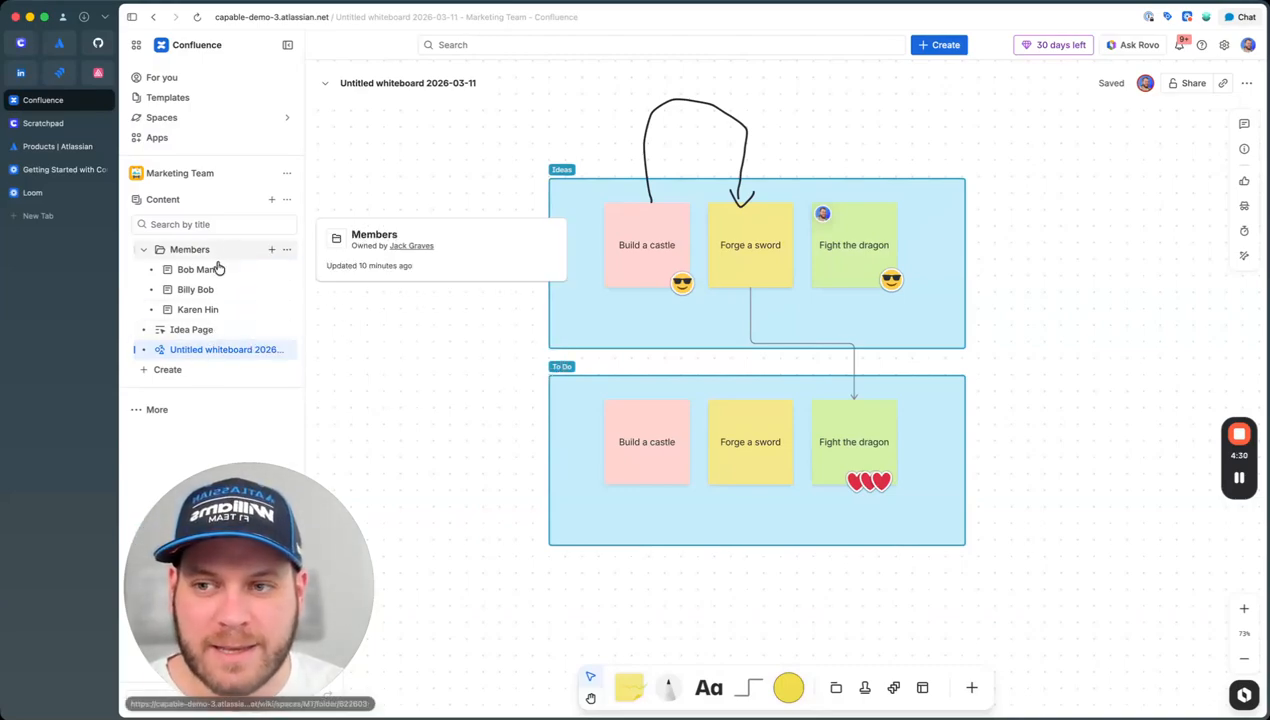
Step: On Idea Page, display the whiteboard link as an embedded view
{"action": "left_click", "coordinate": [216, 334]}
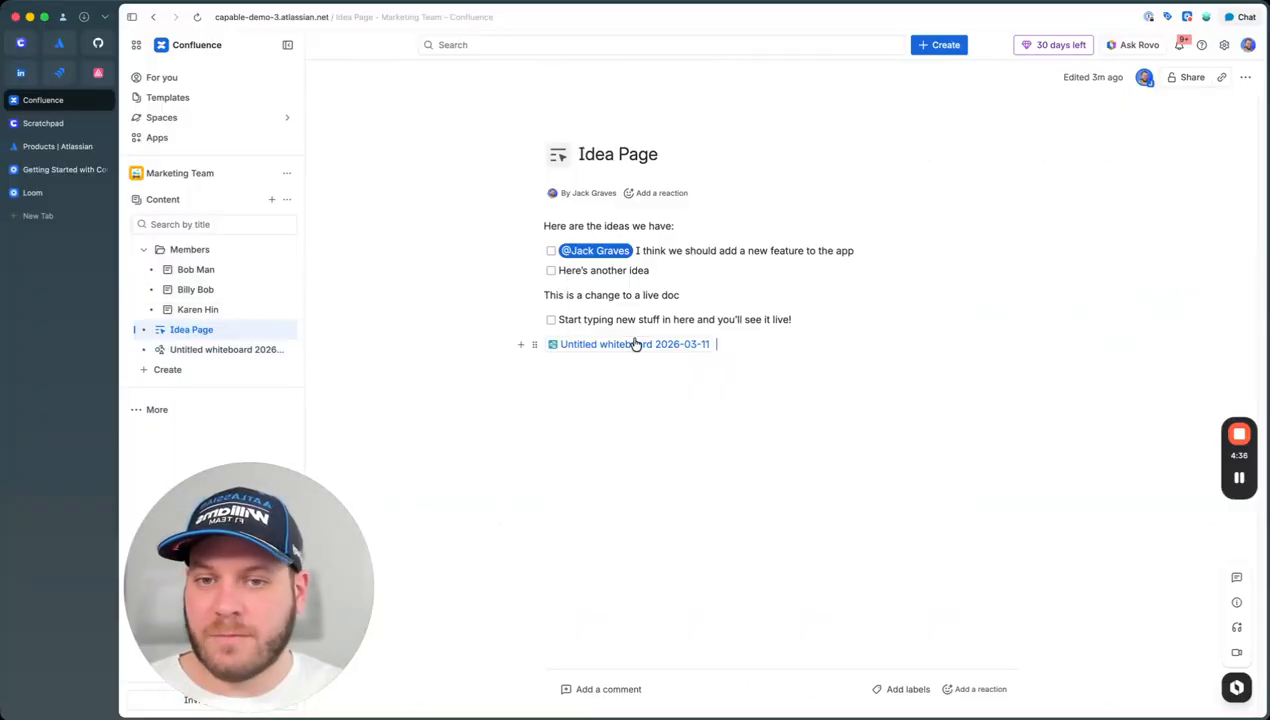
{"action": "left_click", "coordinate": [688, 348]}
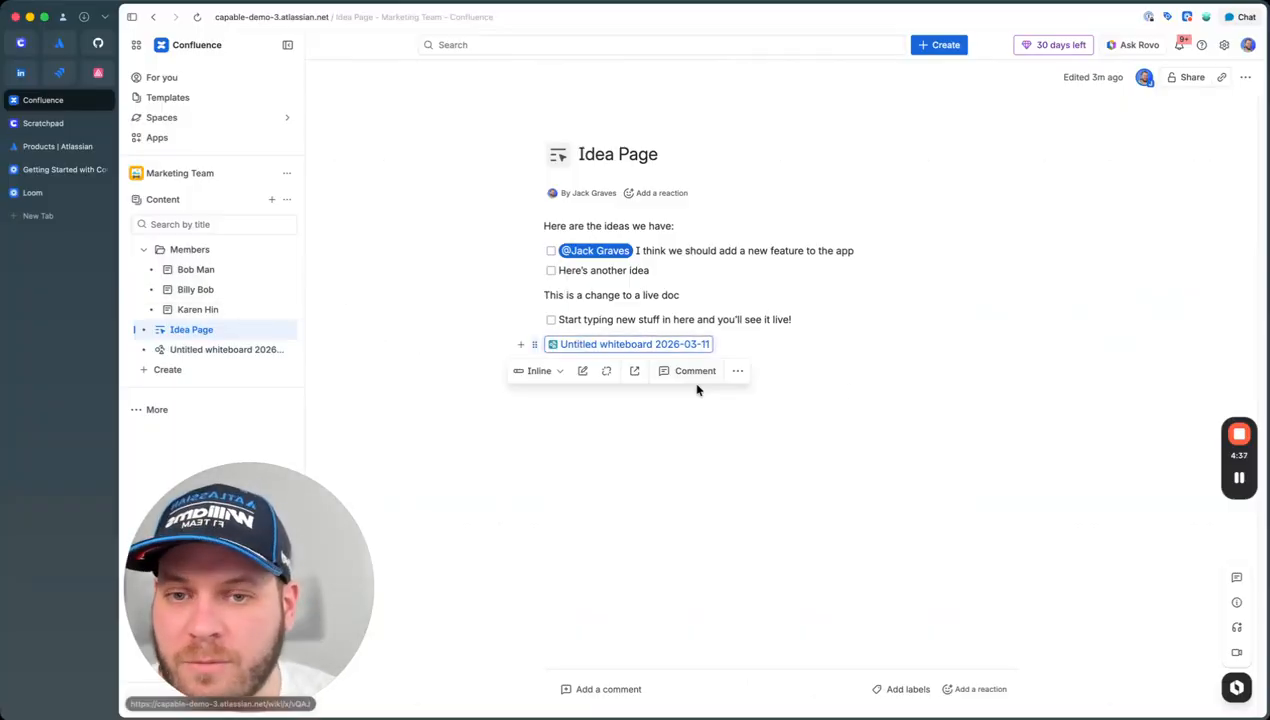
{"action": "left_click", "coordinate": [548, 374]}
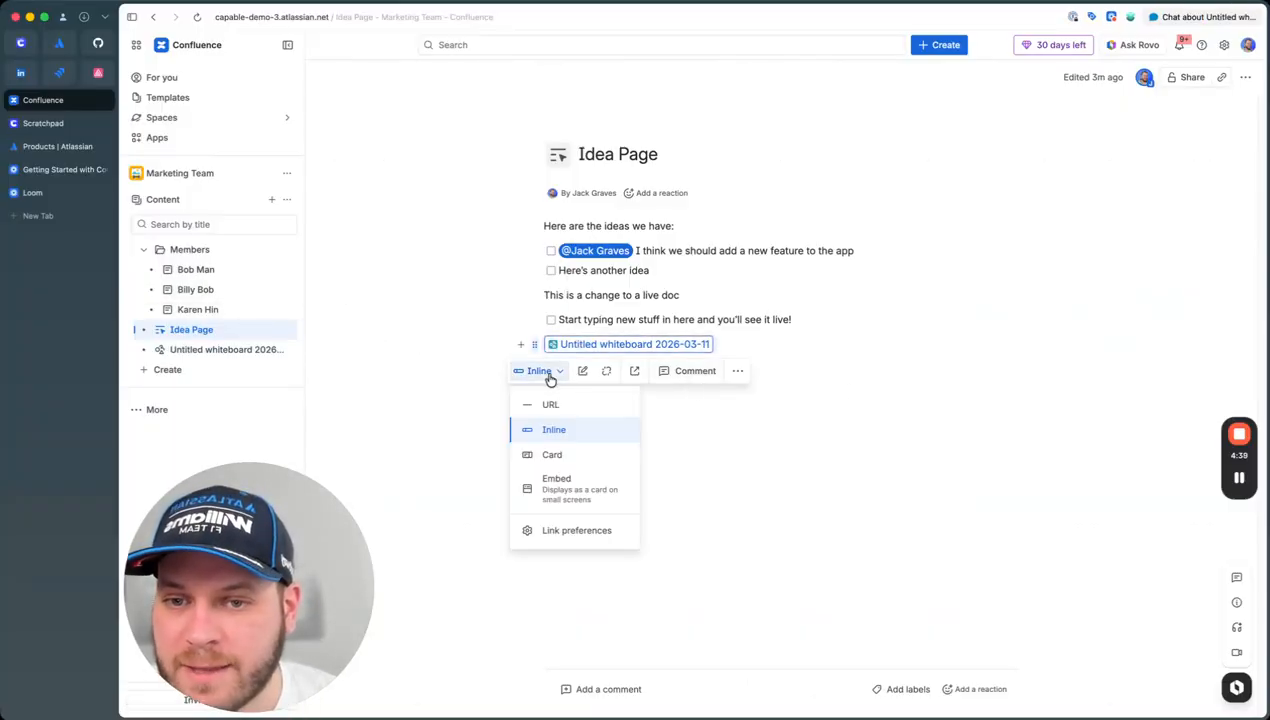
{"action": "left_click", "coordinate": [566, 490]}
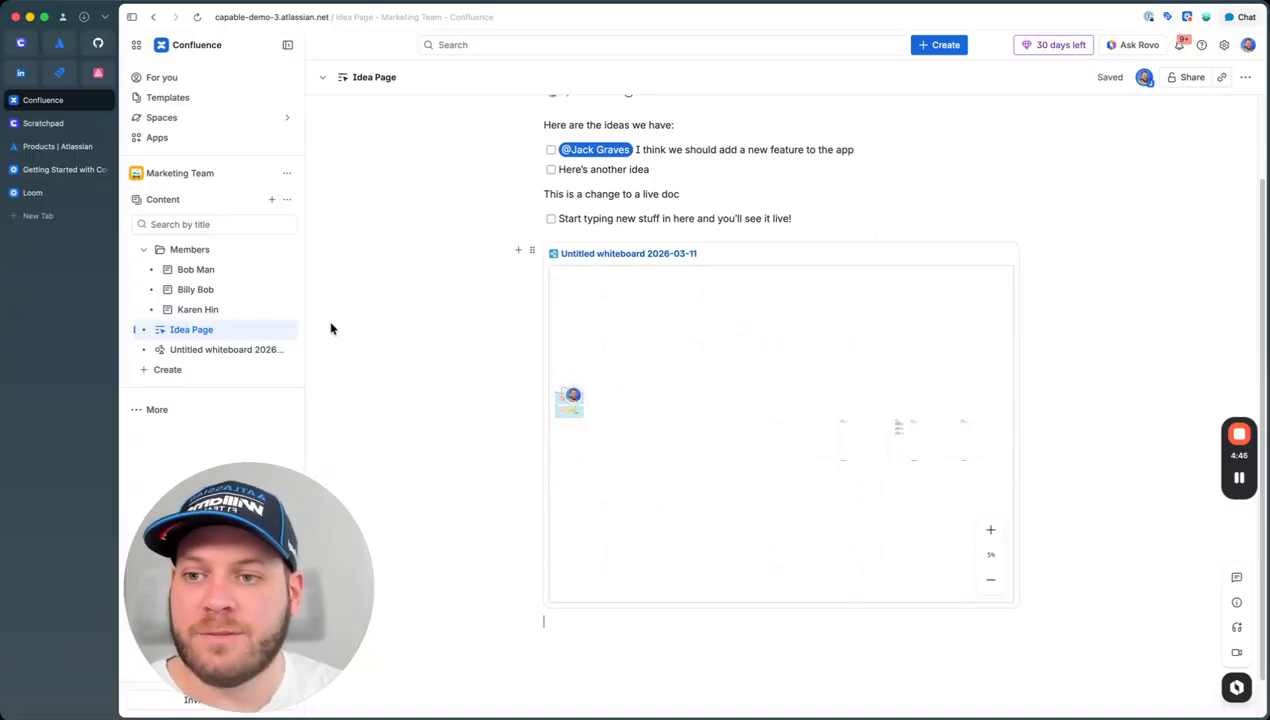
Step: Move the whiteboard under Idea Page in the page tree and check both pages
{"action": "left_click_drag", "start_coordinate": [201, 354], "coordinate": [192, 332]}
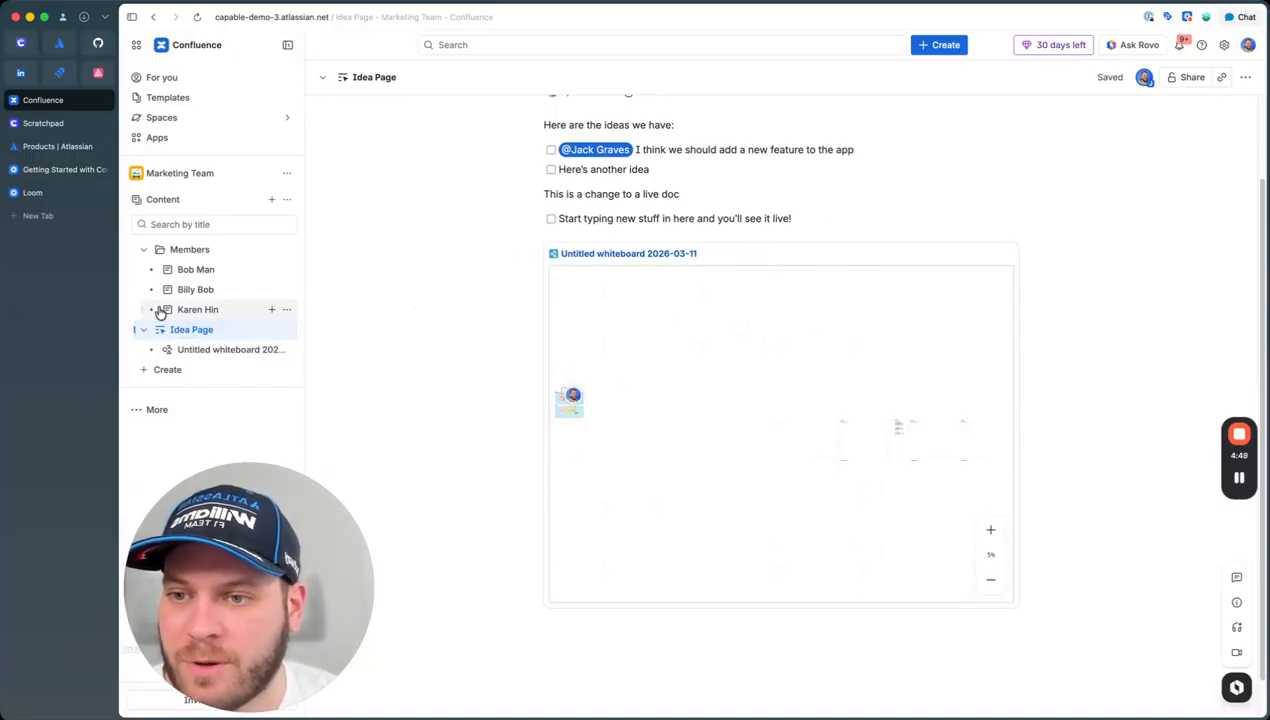
{"action": "left_click", "coordinate": [210, 349]}
{"action": "left_click", "coordinate": [183, 334]}
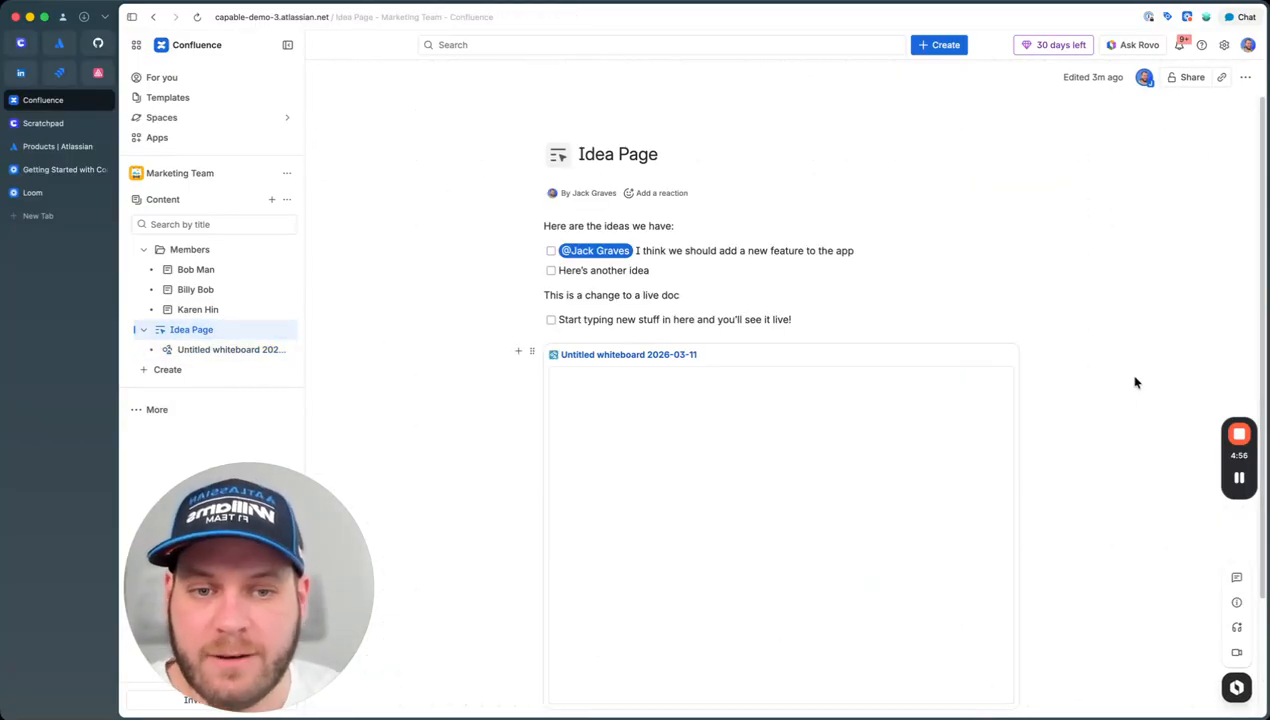
{"action": "scroll", "coordinate": [1066, 329], "scroll_direction": "down", "scroll_amount": 2}
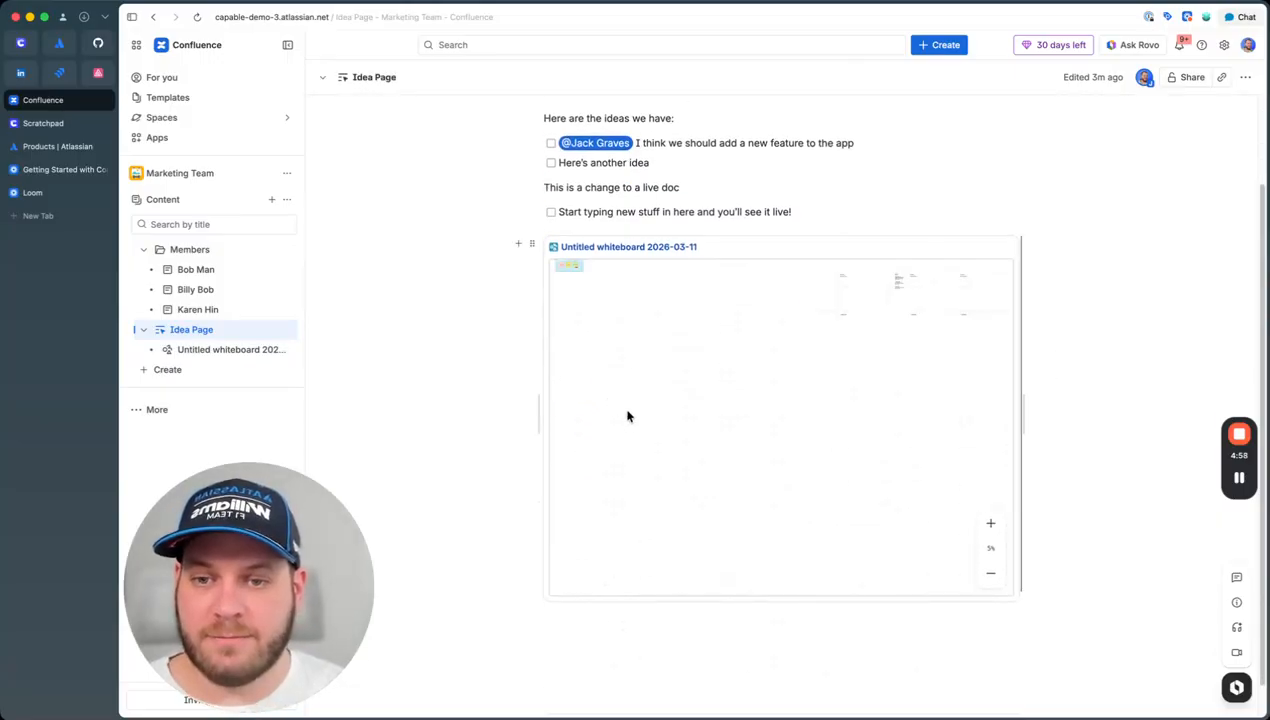
{"action": "scroll", "coordinate": [800, 430], "scroll_direction": "up", "scroll_amount": 6}
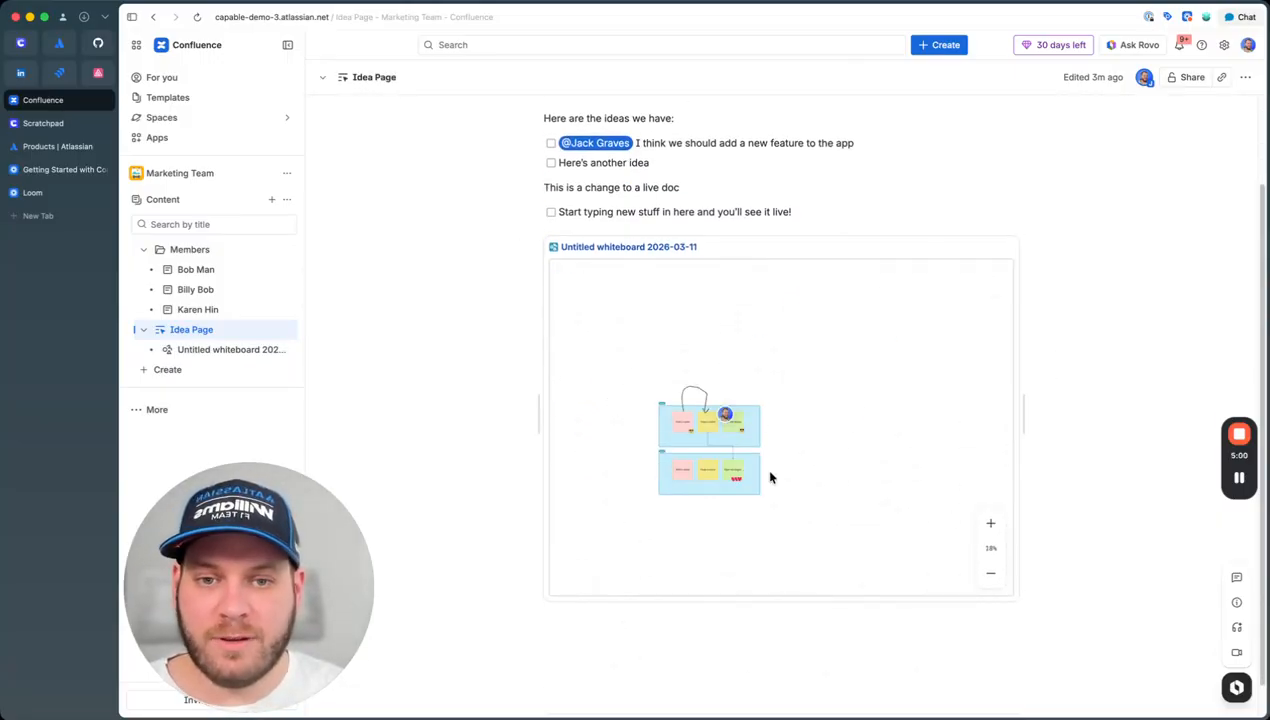
Step: Scroll up in the Marketing Team space view
{"action": "scroll", "coordinate": [767, 457], "scroll_direction": "up", "scroll_amount": 3}
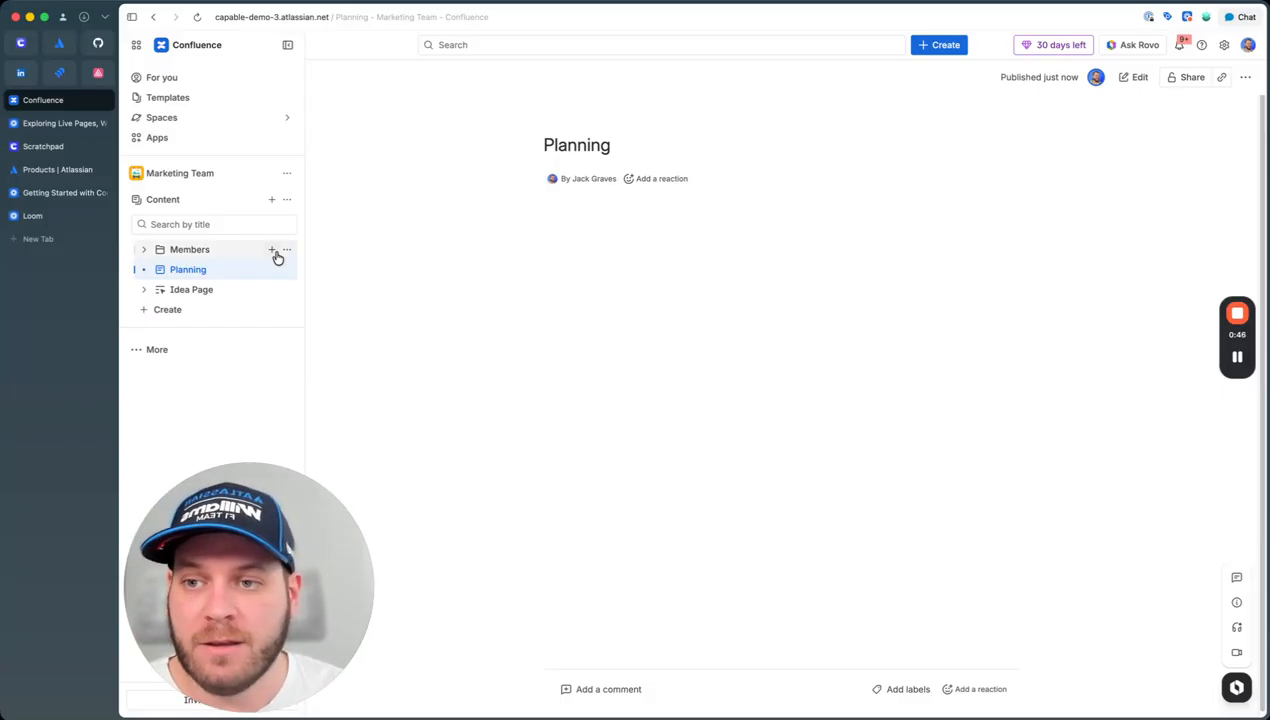
Step: Add the pasted Trello board URL as a smart link under Planning
{"action": "left_click", "coordinate": [200, 271]}
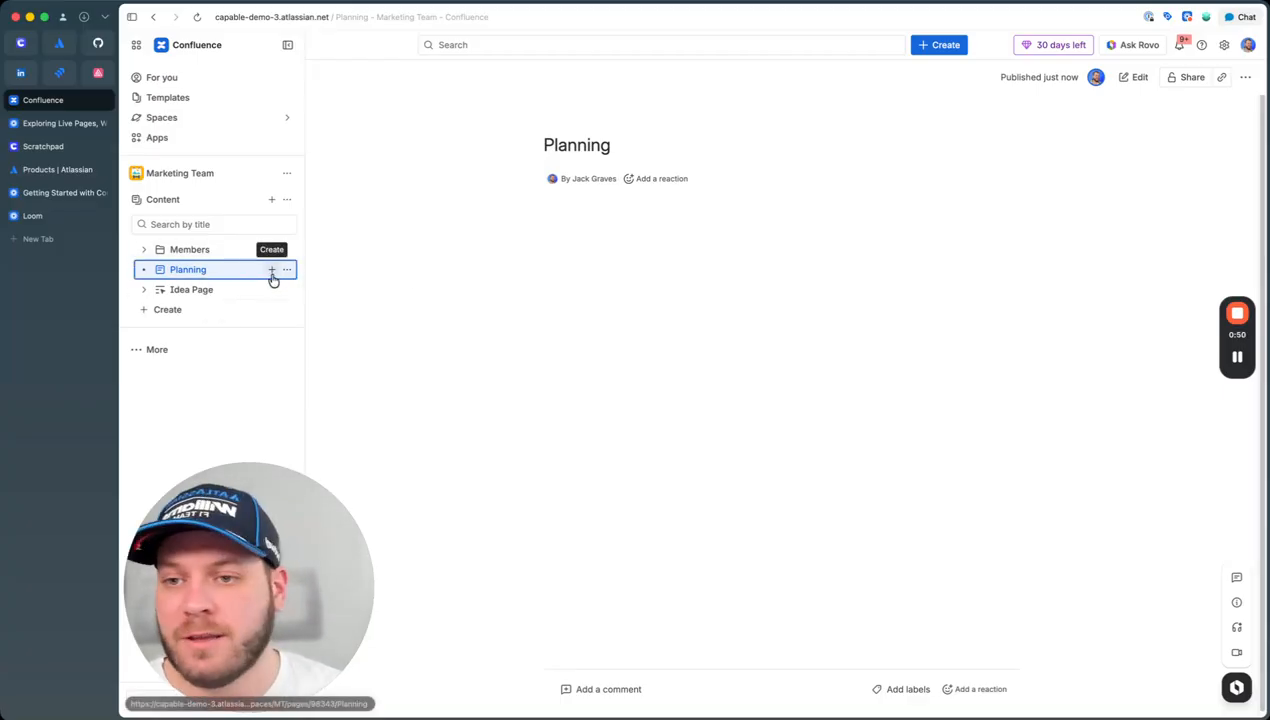
{"action": "left_click", "coordinate": [272, 272]}
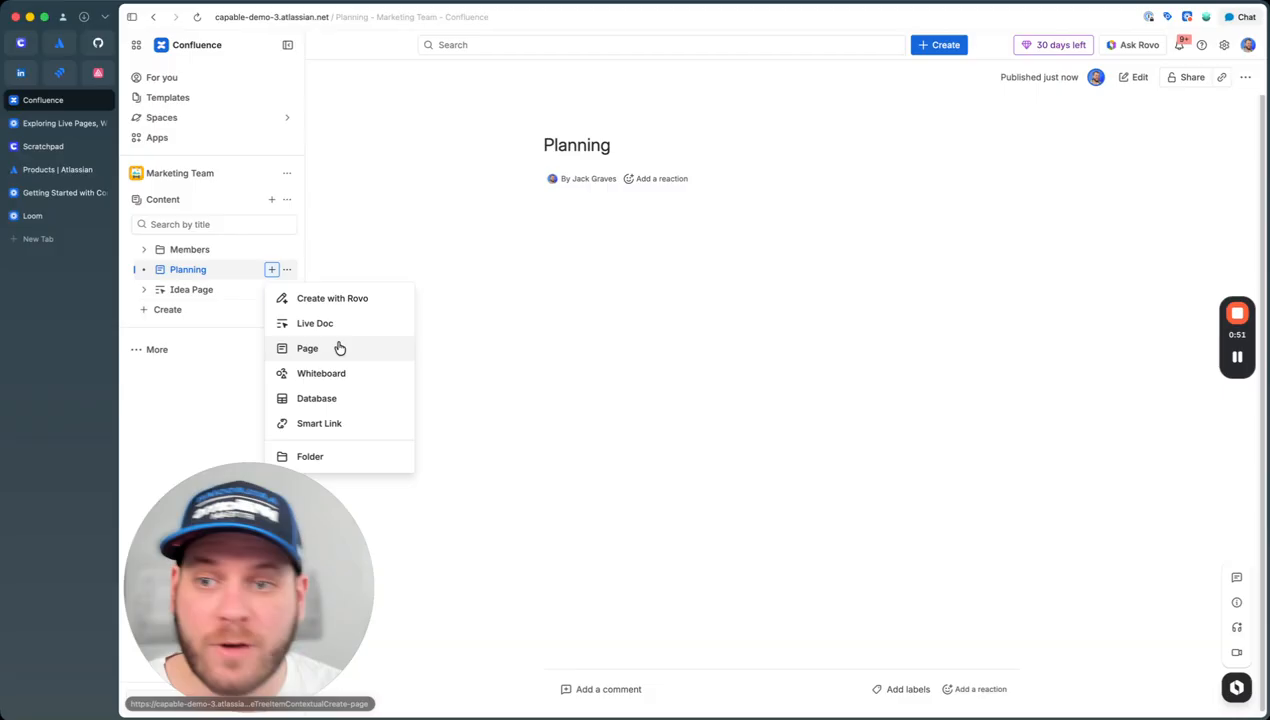
{"action": "left_click", "coordinate": [343, 423]}
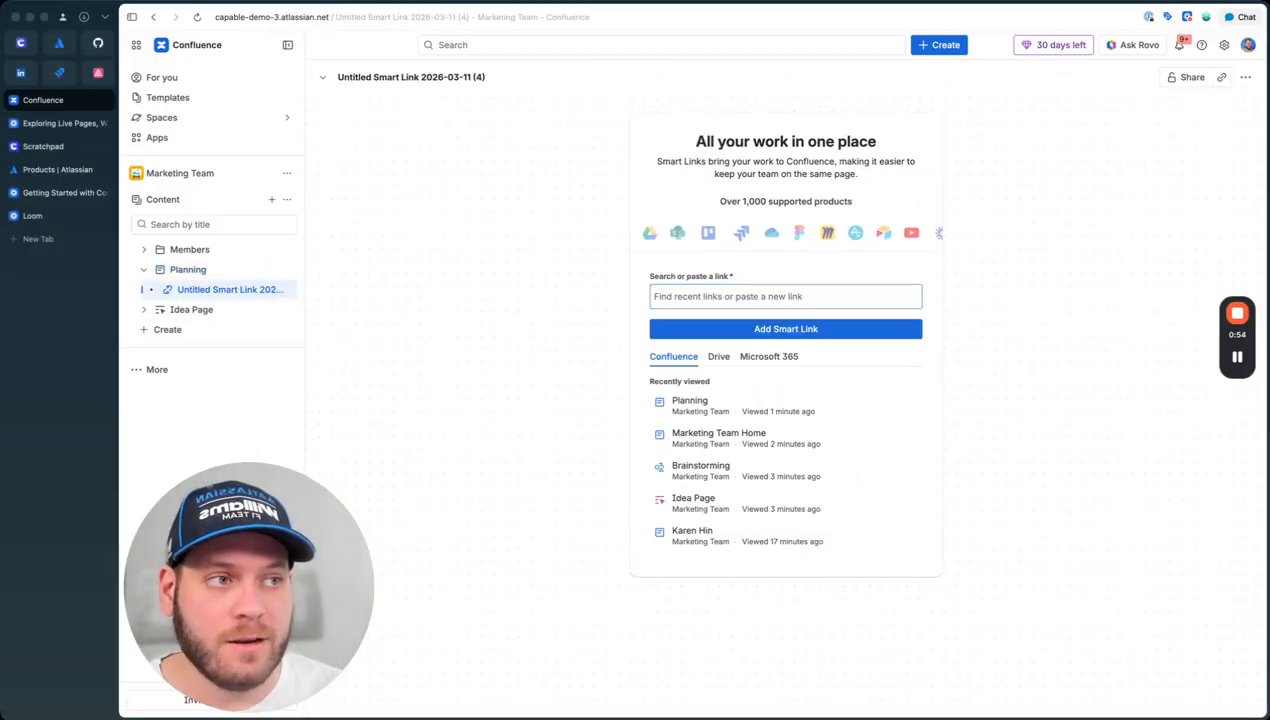
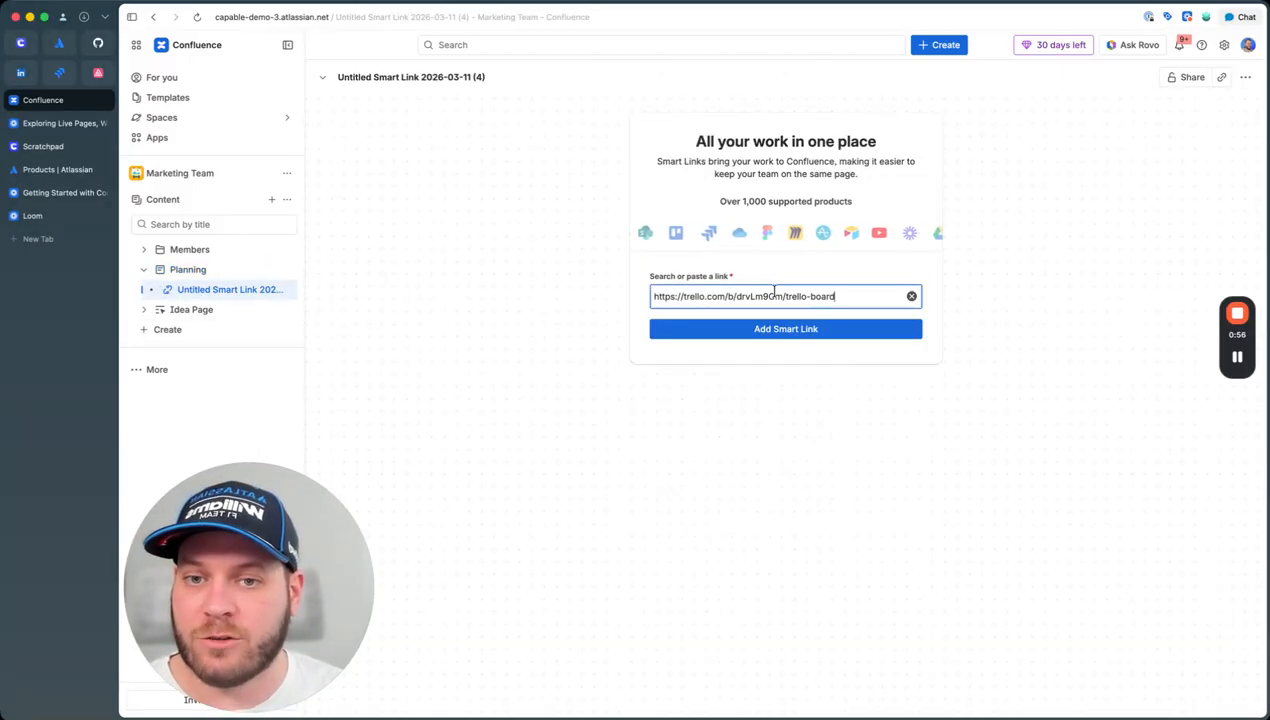
{"action": "left_click", "coordinate": [788, 329]}
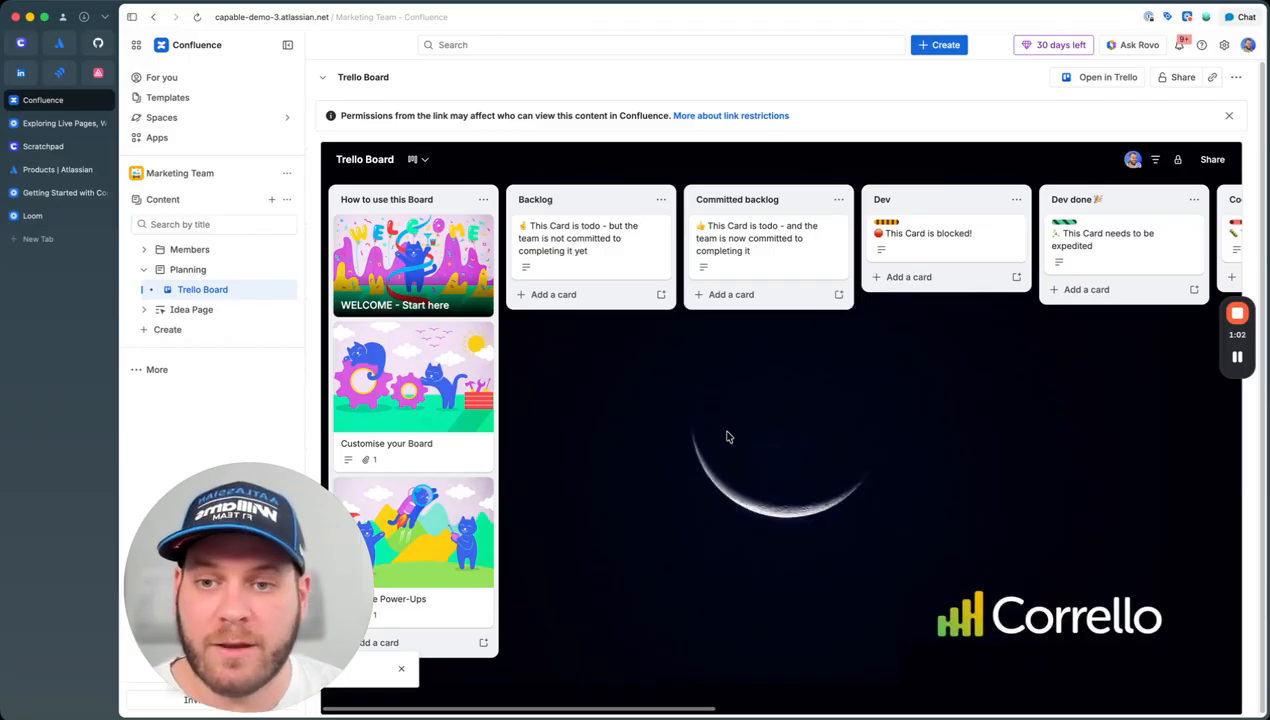
Step: Move the Customise your Board card into Committed backlog
{"action": "left_click_drag", "start_coordinate": [825, 224], "coordinate": [742, 238]}
{"action": "left_click", "coordinate": [917, 331]}
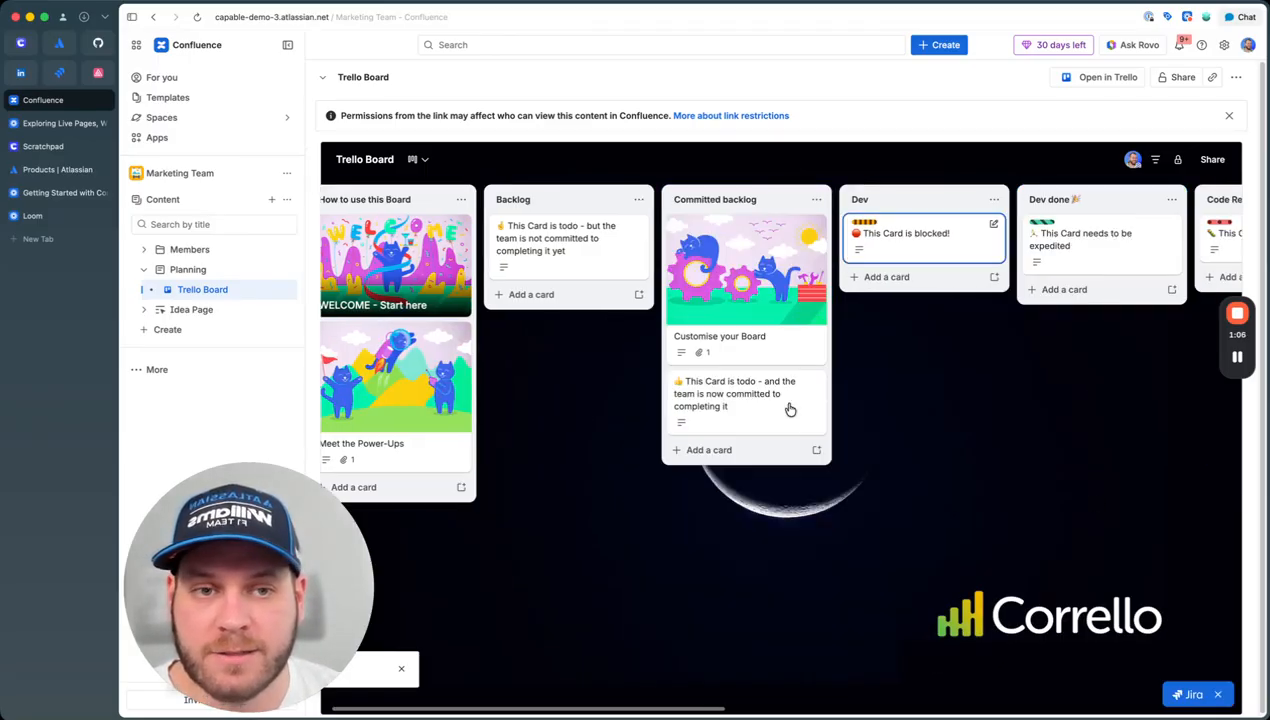
{"action": "scroll", "coordinate": [955, 388], "scroll_direction": "right", "scroll_amount": 2}
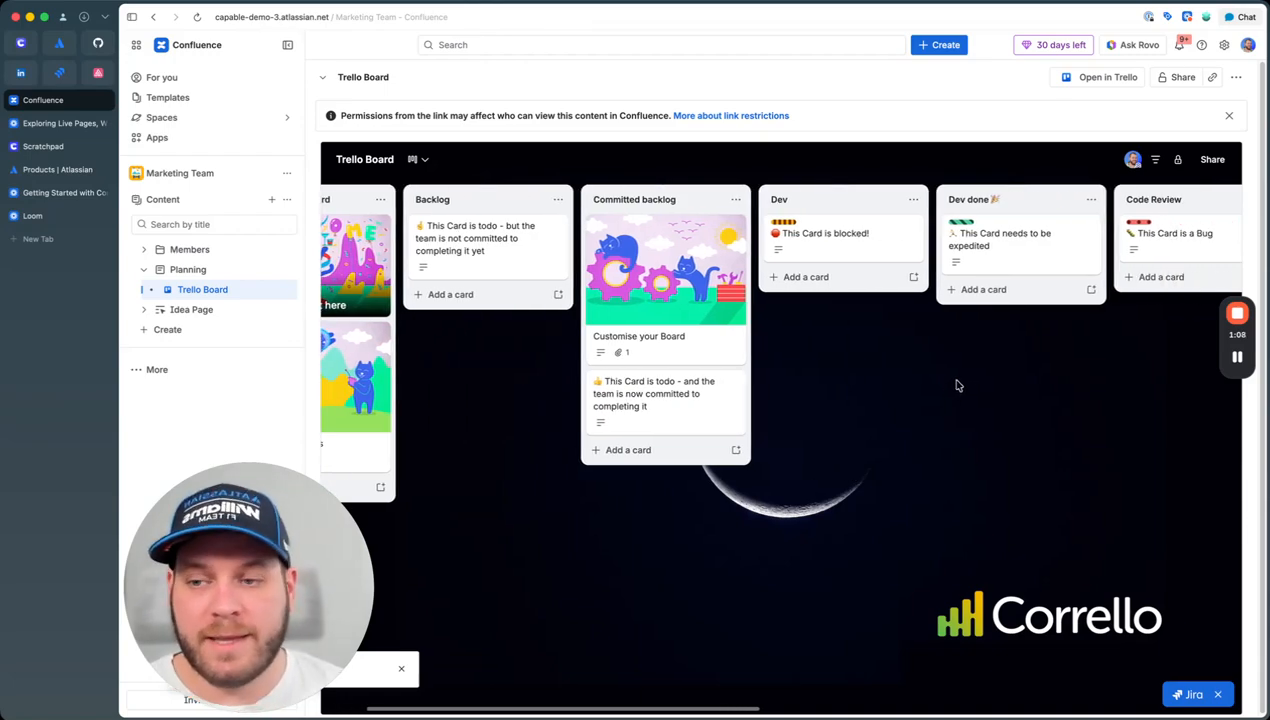
{"action": "scroll", "coordinate": [953, 388], "scroll_direction": "left", "scroll_amount": 3}
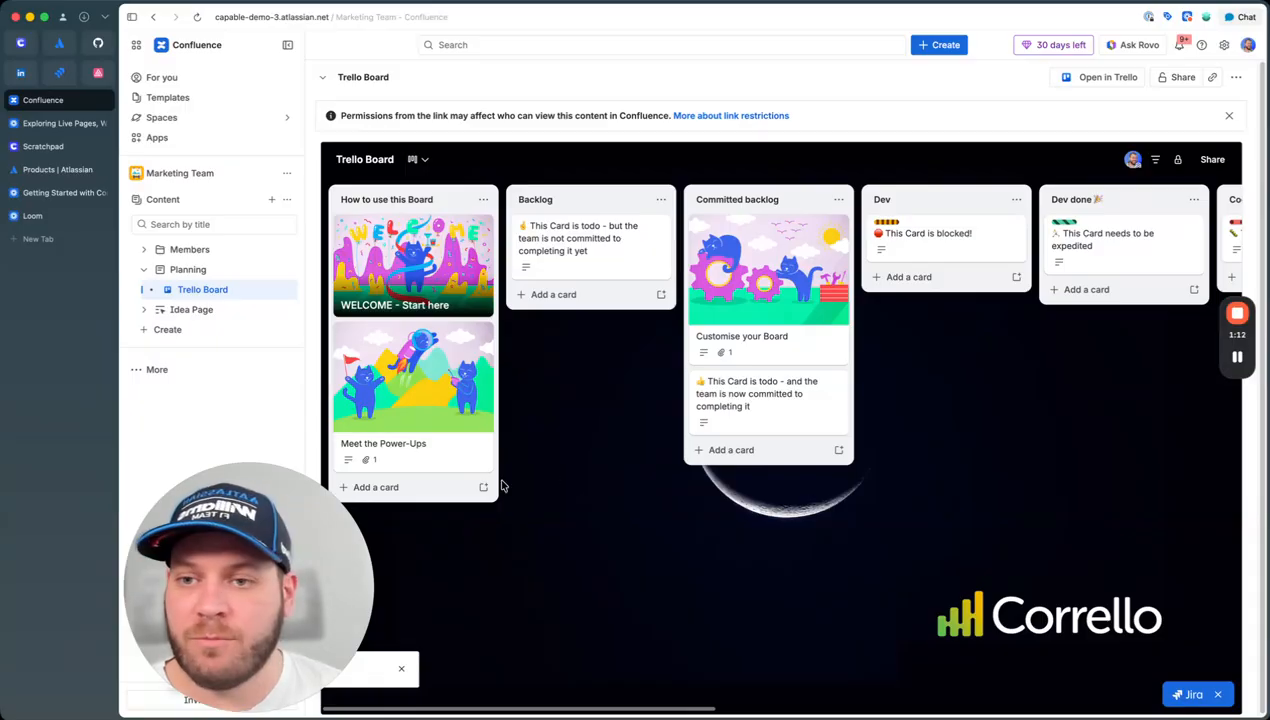
{"action": "left_click", "coordinate": [281, 370]}
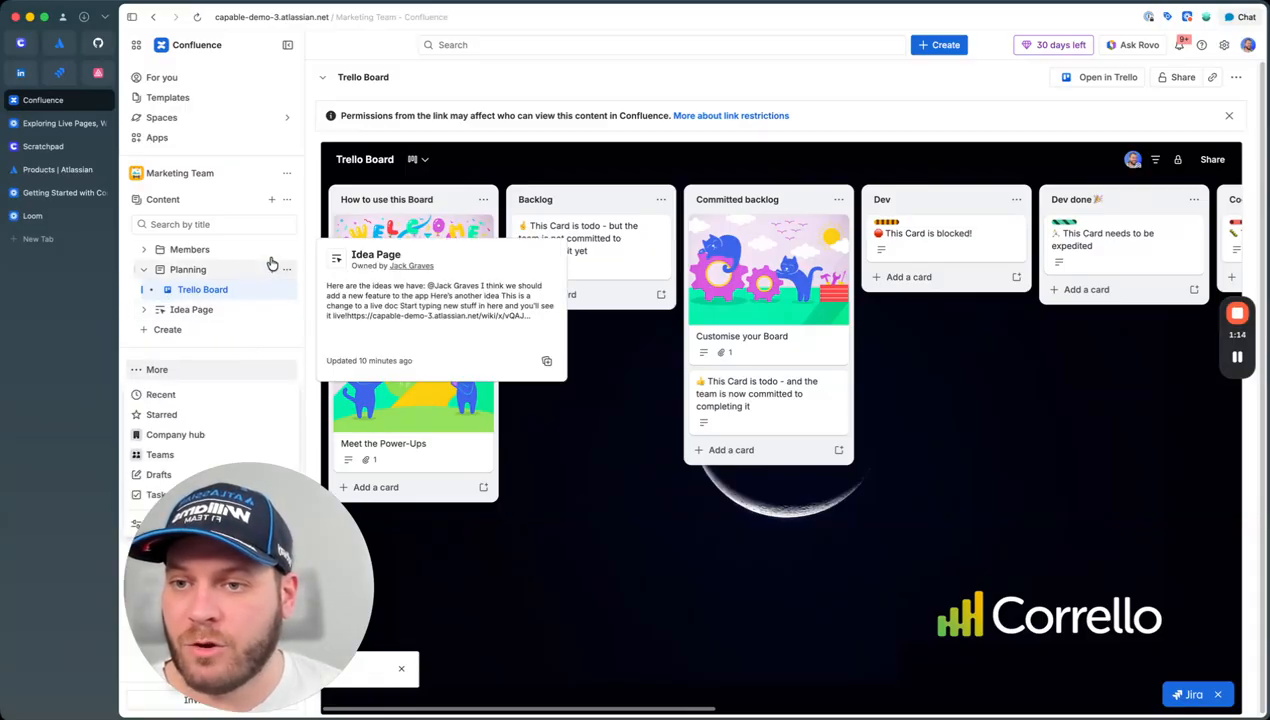
Step: Add the pasted Jira dashboard URL as a second smart link under Planning
{"action": "left_click", "coordinate": [272, 270]}
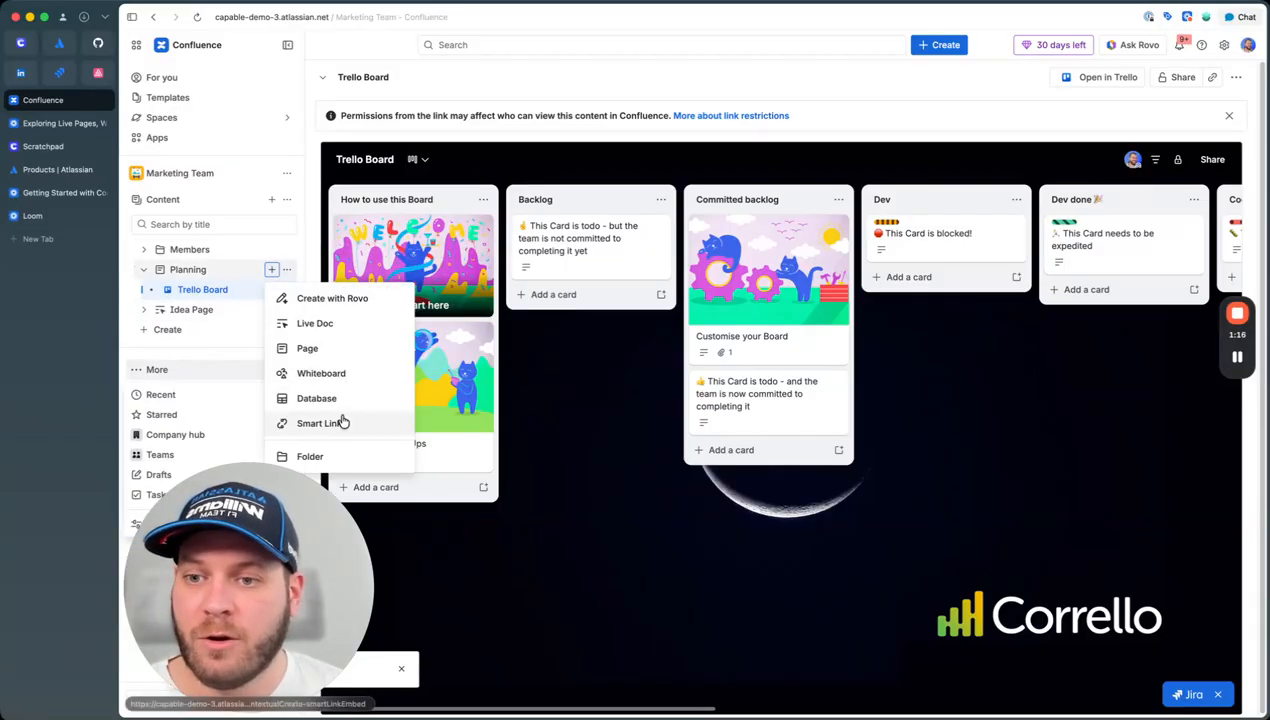
{"action": "left_click", "coordinate": [342, 422]}
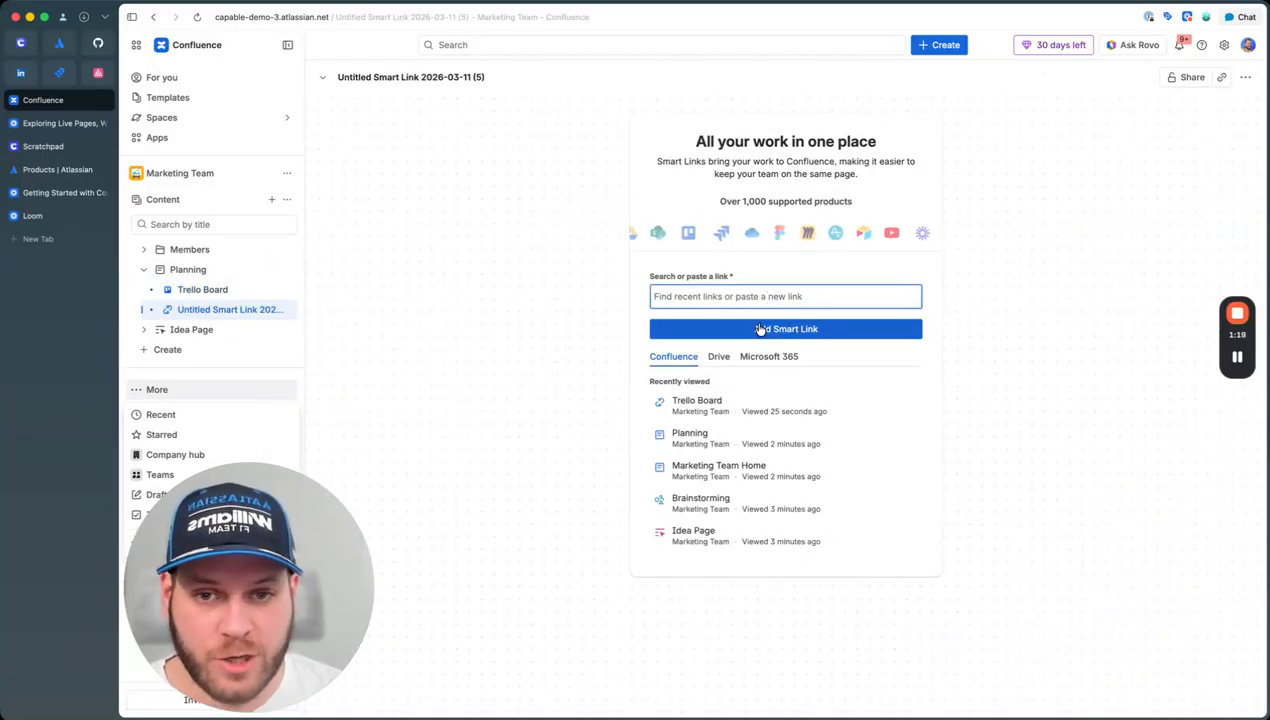
{"action": "left_click", "coordinate": [760, 330]}
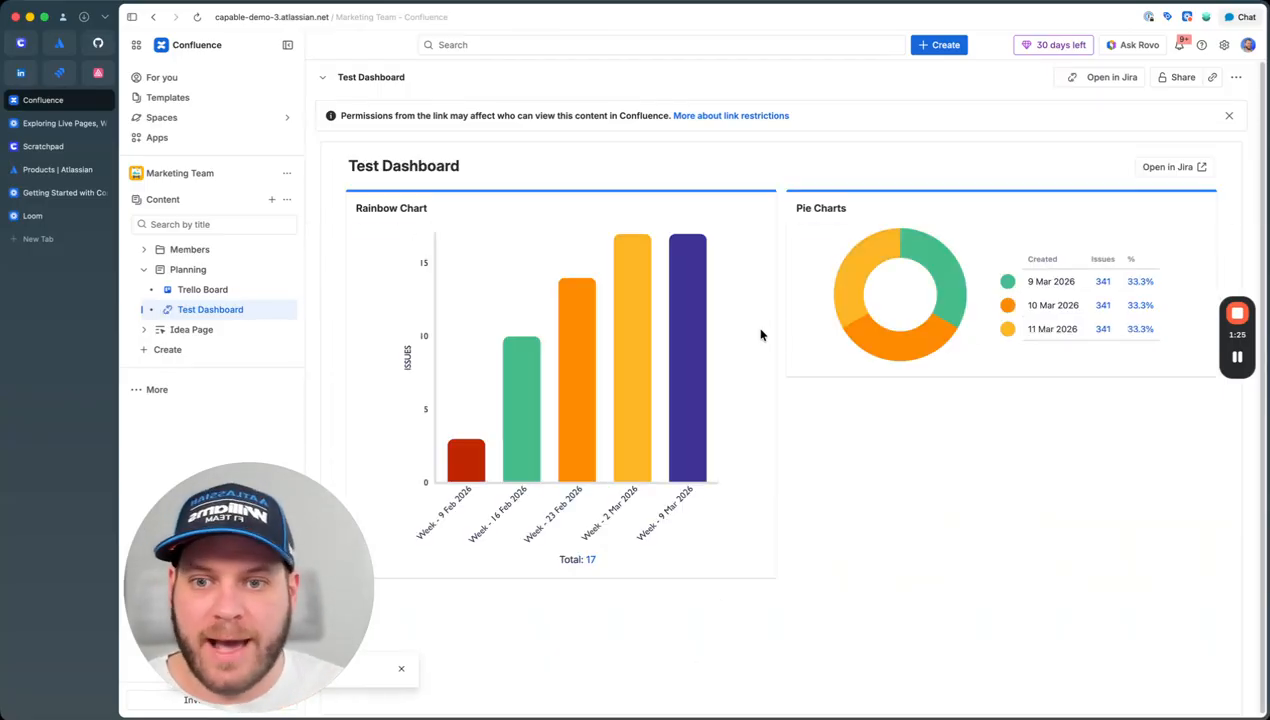
Step: Switch between the Trello Board and Test Dashboard pages to check both
{"action": "left_click", "coordinate": [205, 289]}
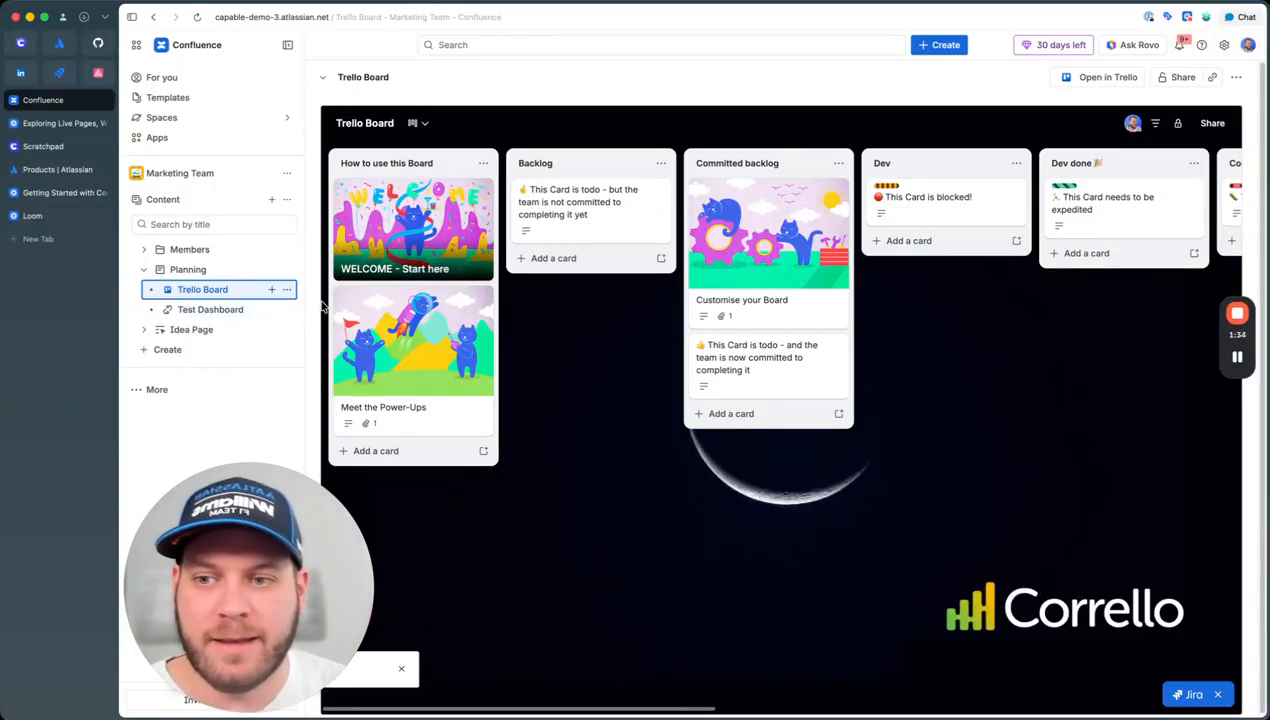
{"action": "left_click", "coordinate": [210, 314]}
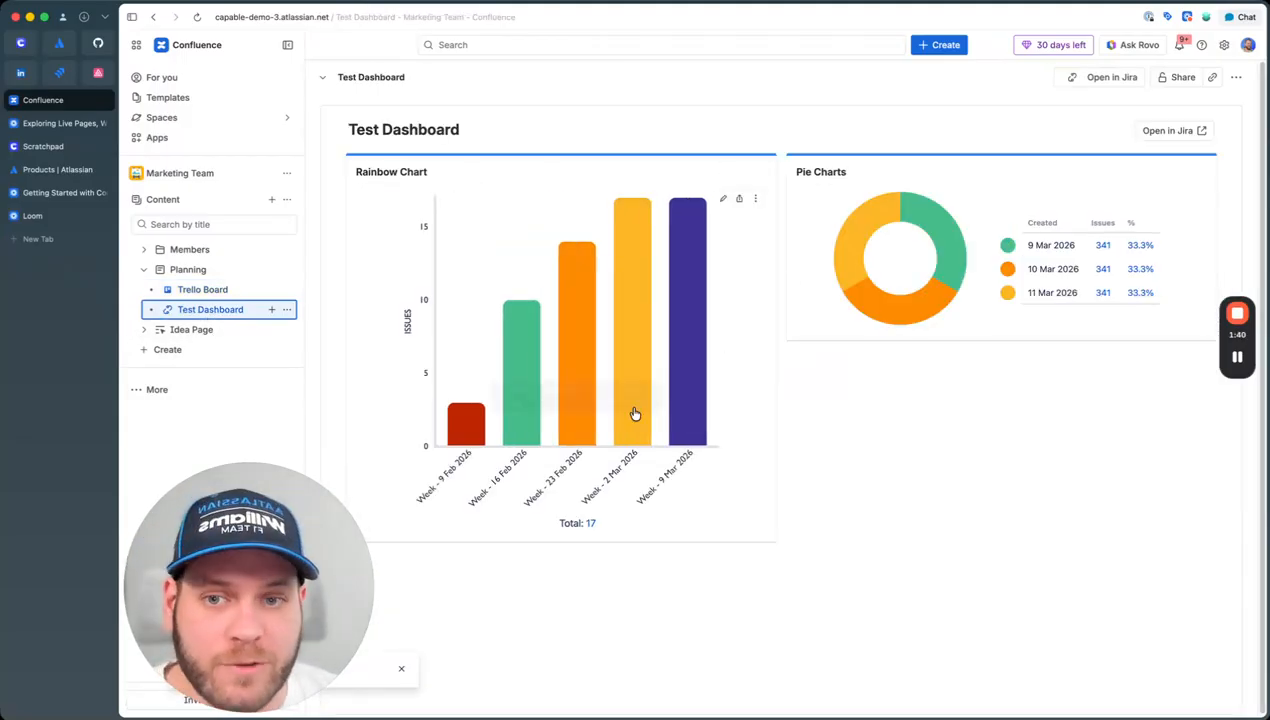
{"action": "left_click", "coordinate": [203, 290]}
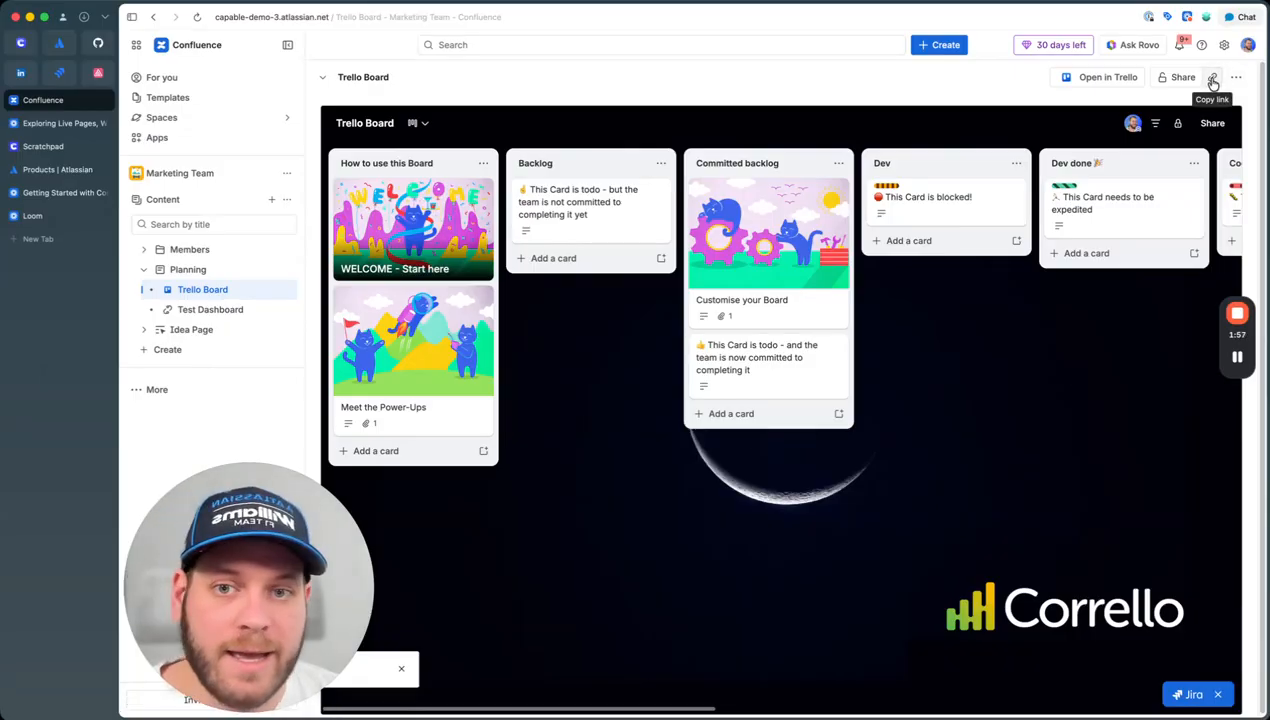
Step: Paste the Trello Board link into the Planning page as an embedded board and publish
{"action": "left_click", "coordinate": [207, 272]}
{"action": "key", "text": "e"}
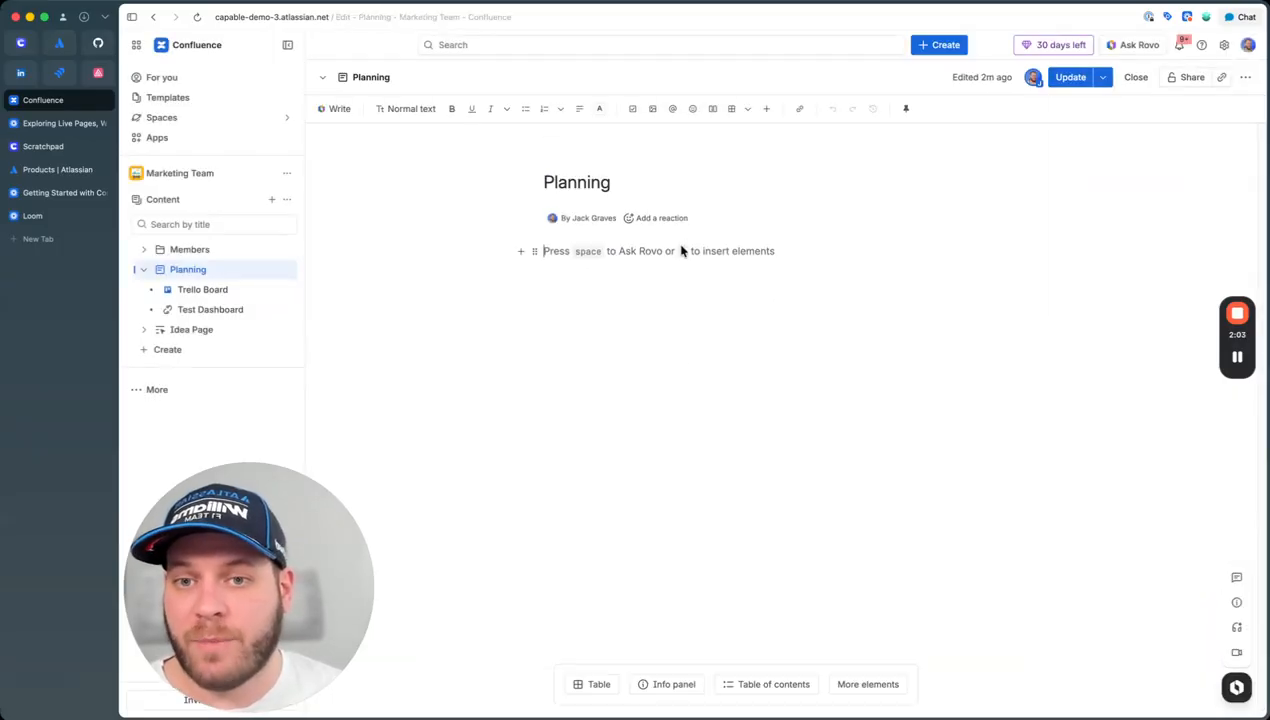
{"action": "key", "text": "super+v"}
{"action": "left_click", "coordinate": [600, 253]}
{"action": "left_click", "coordinate": [537, 408]}
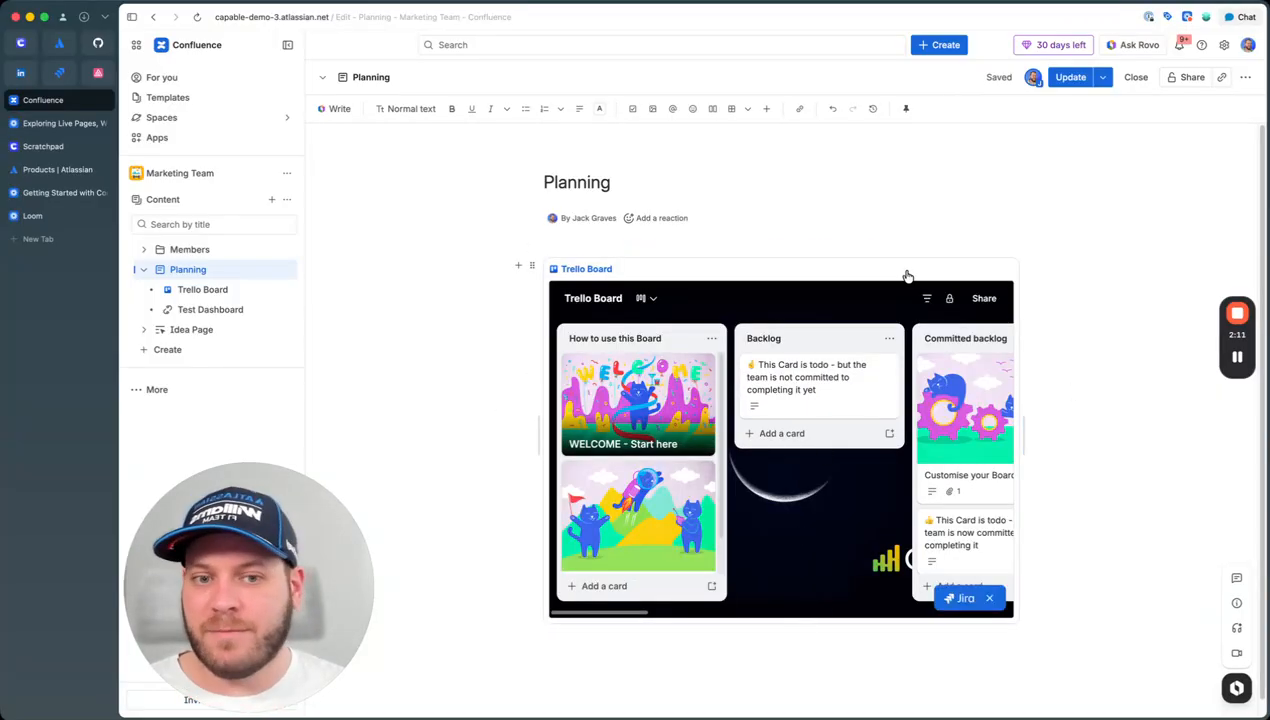
{"action": "left_click", "coordinate": [1070, 77]}
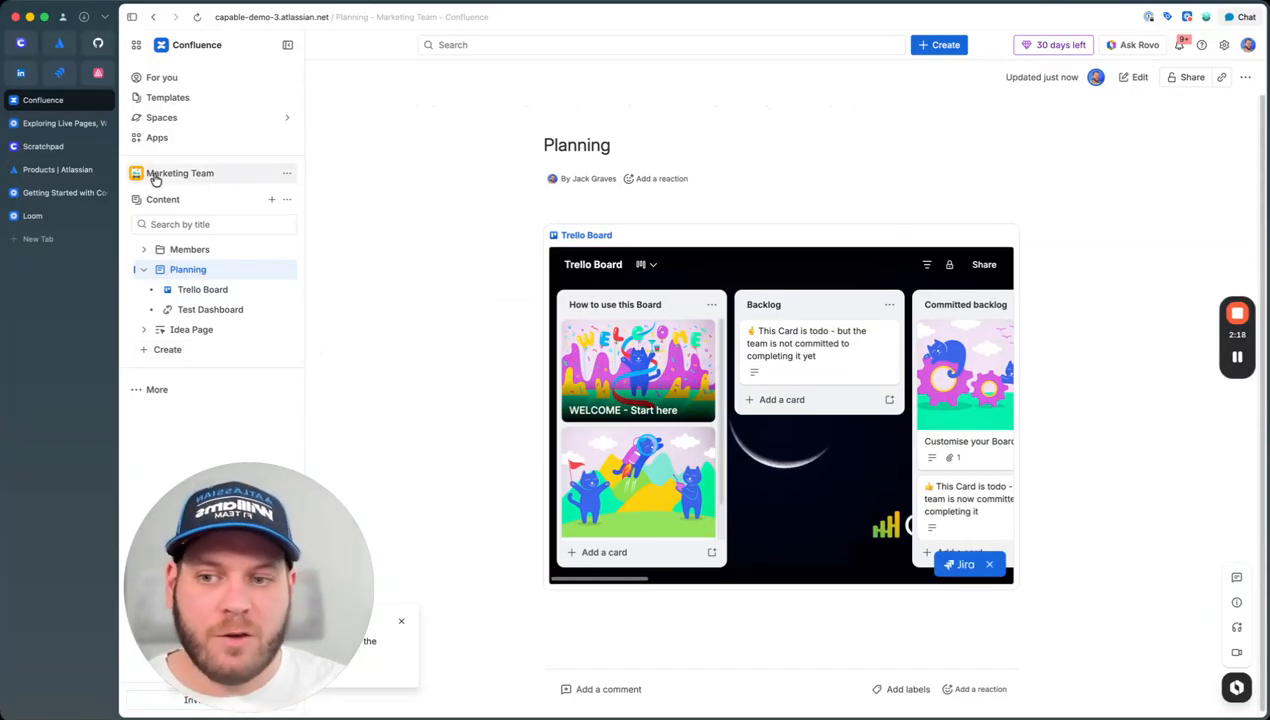
Step: Create a new database from the sidebar's Create menu
{"action": "left_click", "coordinate": [230, 352]}
{"action": "left_click", "coordinate": [163, 482]}
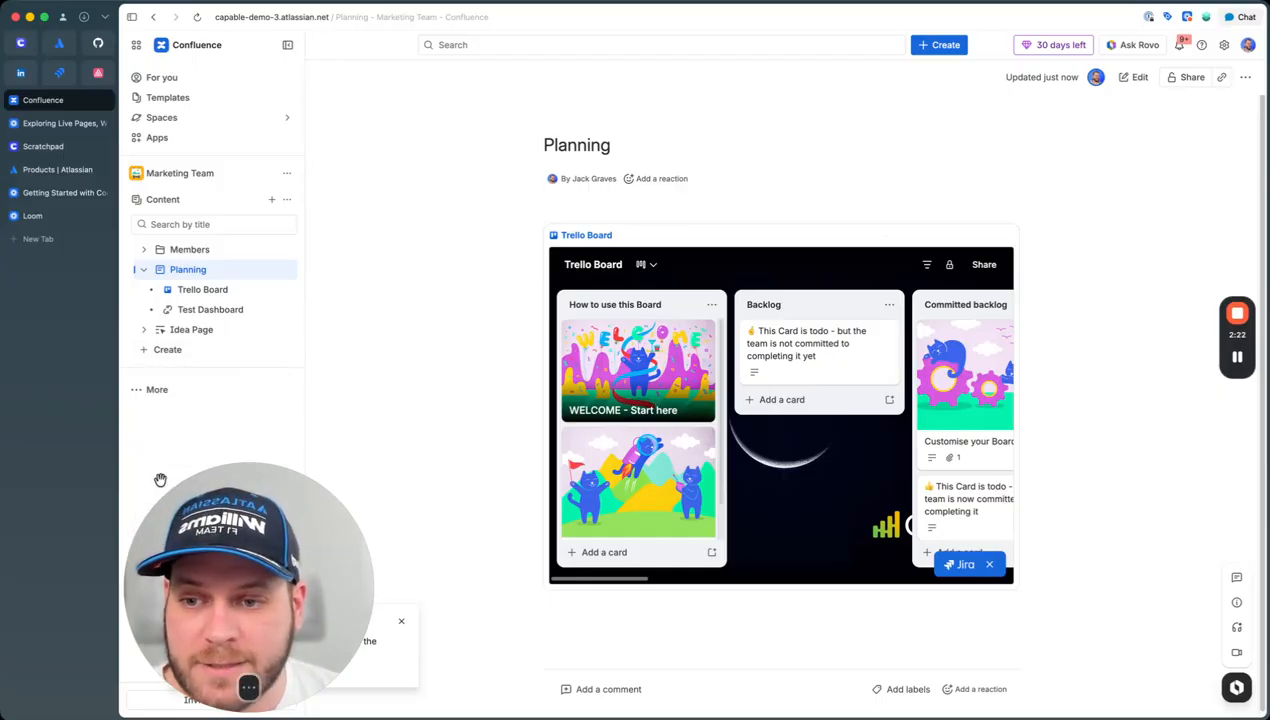
{"action": "left_click_drag", "start_coordinate": [281, 493], "coordinate": [1193, 513]}
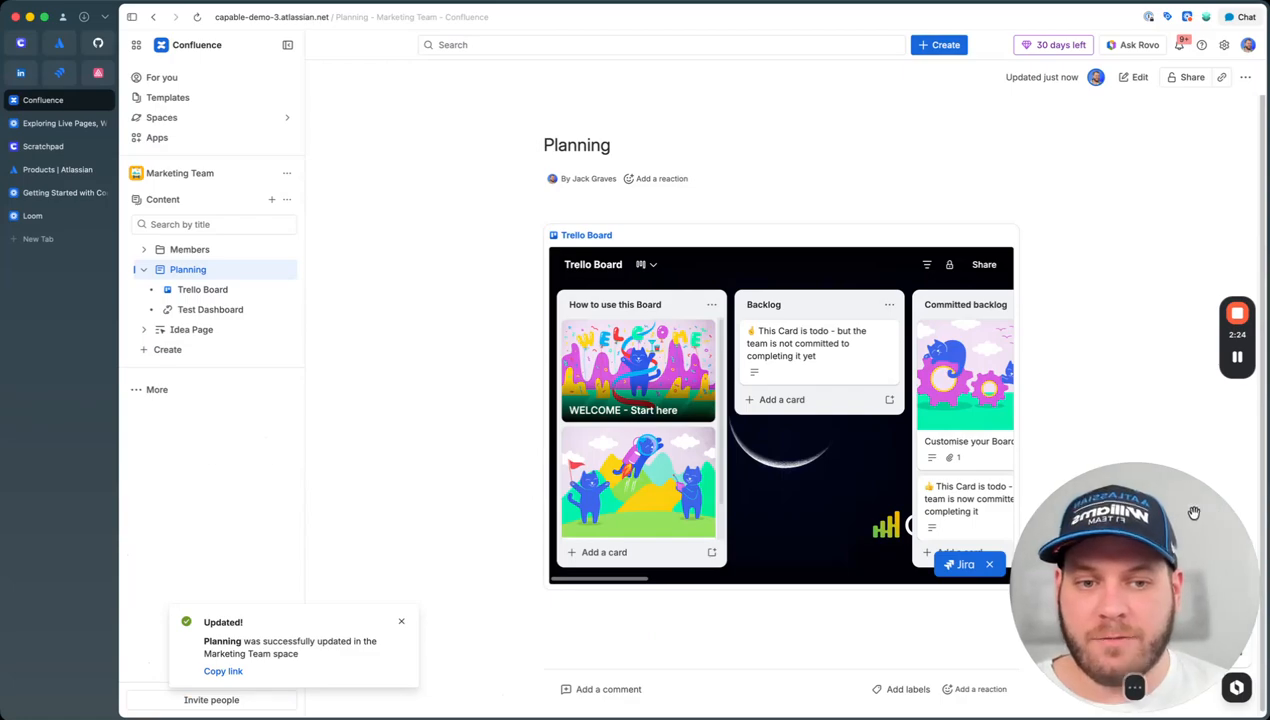
{"action": "left_click", "coordinate": [198, 350]}
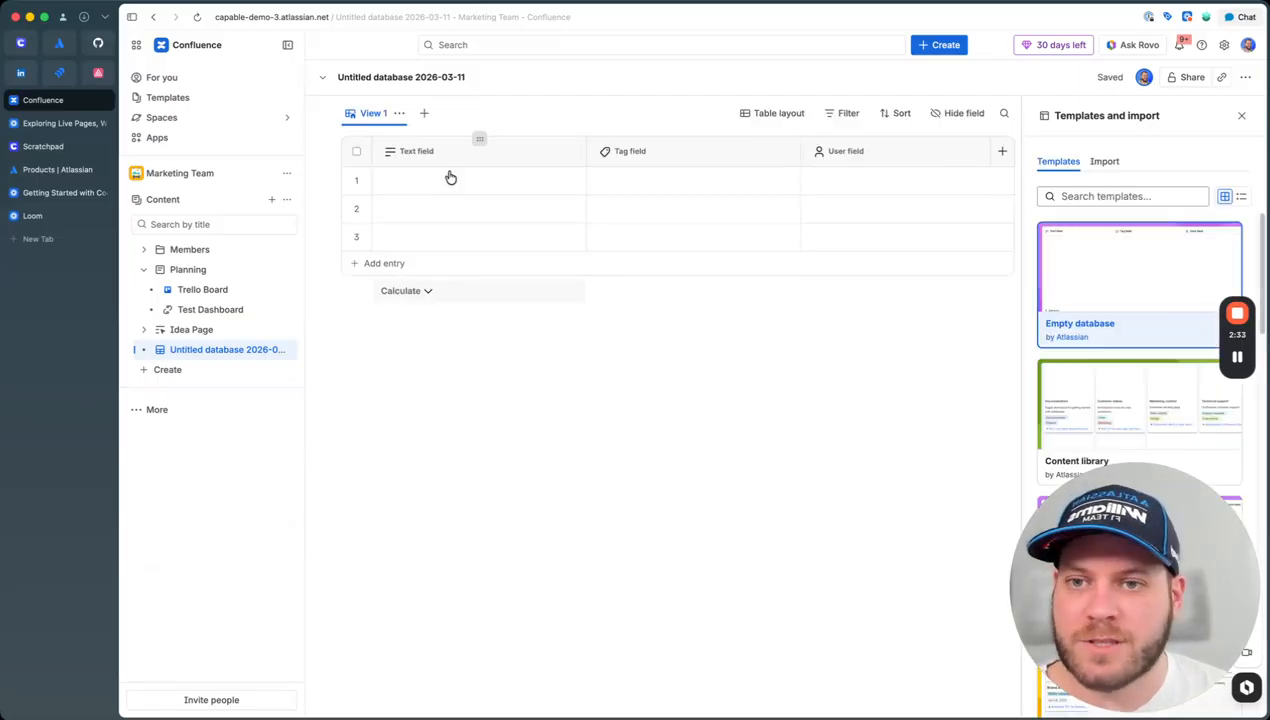
Step: Fill row 1 with 'Build a bridge', a new Tags tag and an assigned person
{"action": "left_click", "coordinate": [457, 183]}
{"action": "type", "text": "Build a bridge"}
{"action": "key", "text": "Return"}
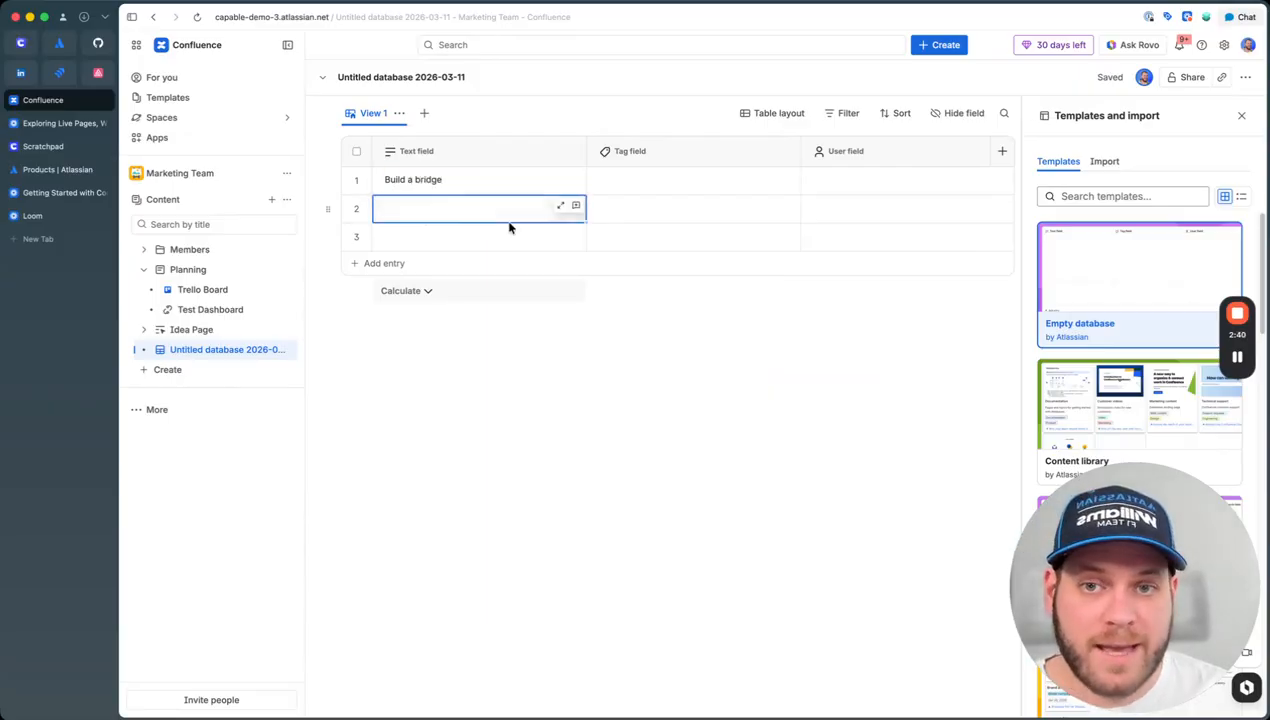
{"action": "left_click", "coordinate": [705, 183]}
{"action": "type", "text": "Tags"}
{"action": "left_click", "coordinate": [645, 209]}
{"action": "key", "text": "Escape"}
{"action": "left_click", "coordinate": [857, 187]}
{"action": "left_click", "coordinate": [850, 211]}
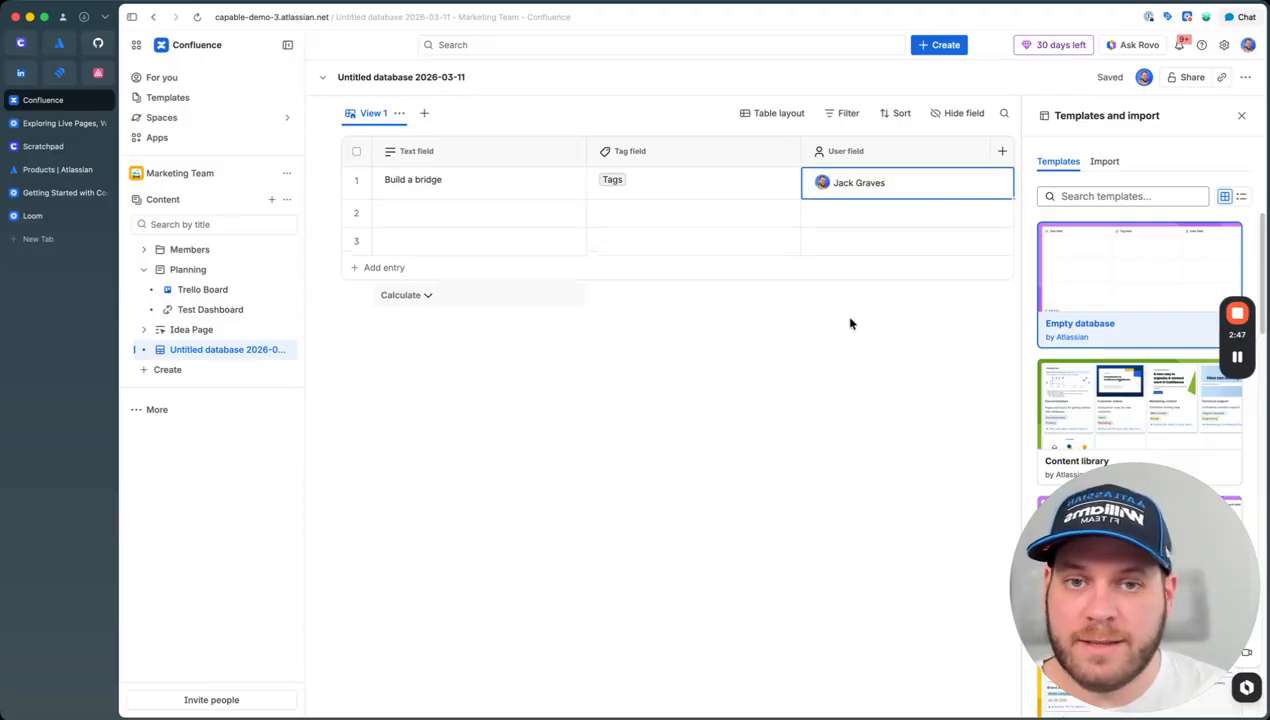
Step: Browse the field types without adding one, then widen the Templates panel to two columns
{"action": "left_click", "coordinate": [1003, 150]}
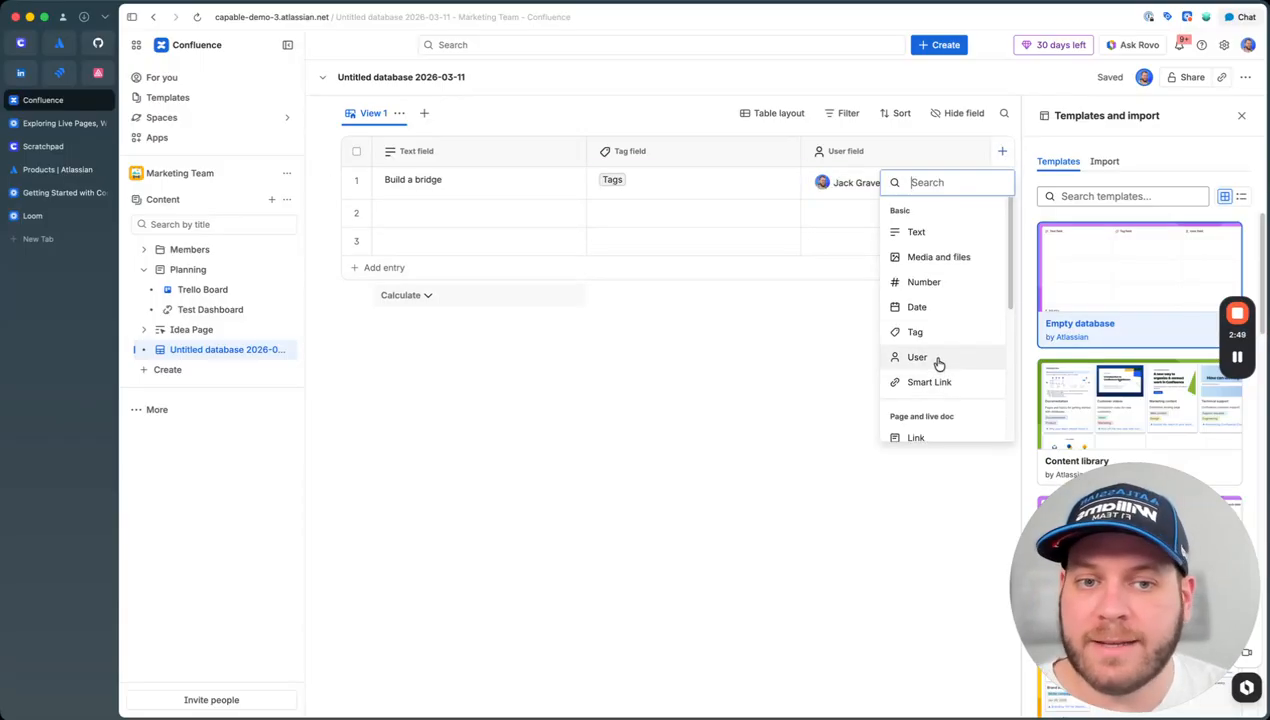
{"action": "scroll", "coordinate": [916, 335], "scroll_direction": "down", "scroll_amount": 1}
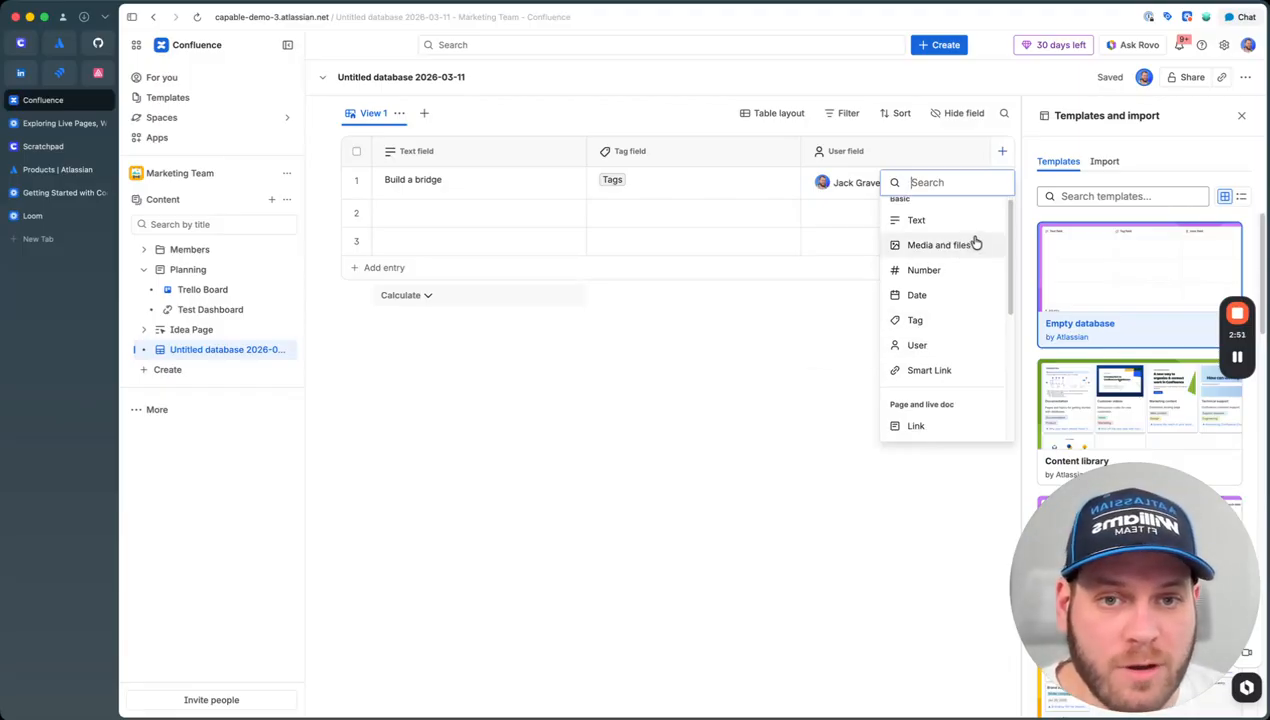
{"action": "left_click", "coordinate": [629, 450]}
{"action": "scroll", "coordinate": [1149, 295], "scroll_direction": "down", "scroll_amount": 5}
{"action": "left_click_drag", "start_coordinate": [1022, 357], "coordinate": [916, 400]}
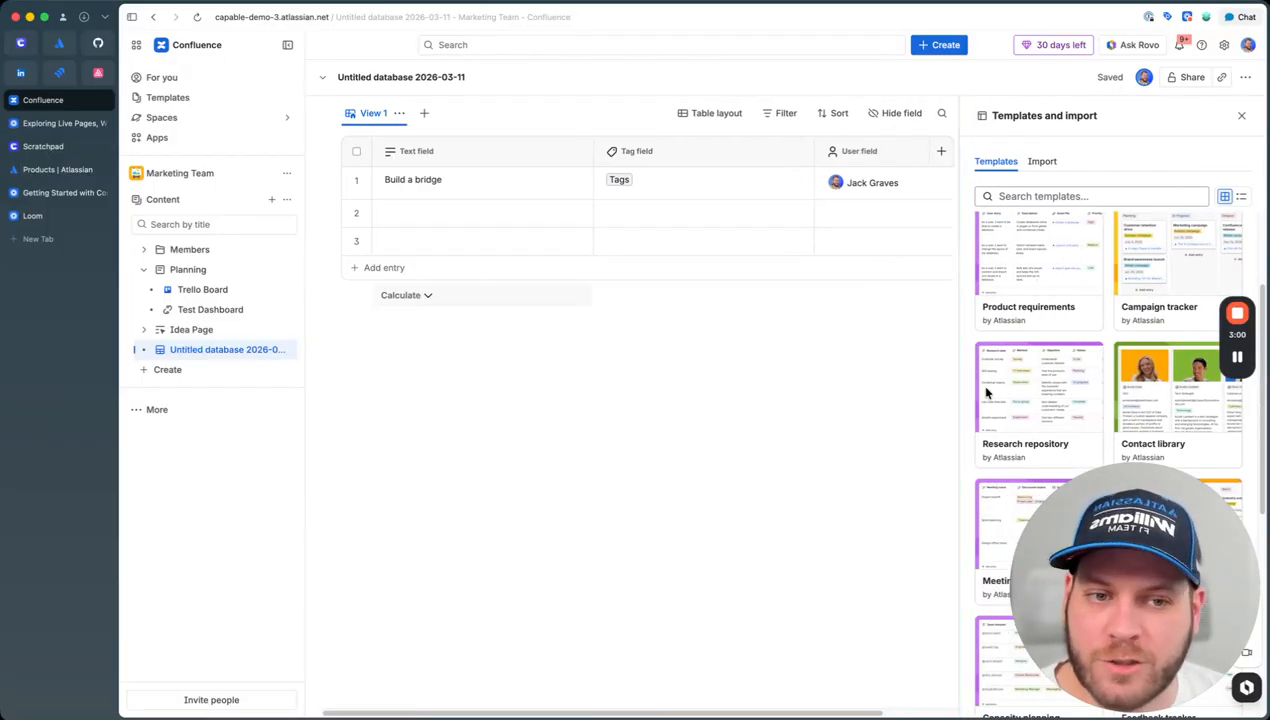
Step: Apply the Contact library template and show contacts as a board grouped by Industry
{"action": "left_click", "coordinate": [1161, 389]}
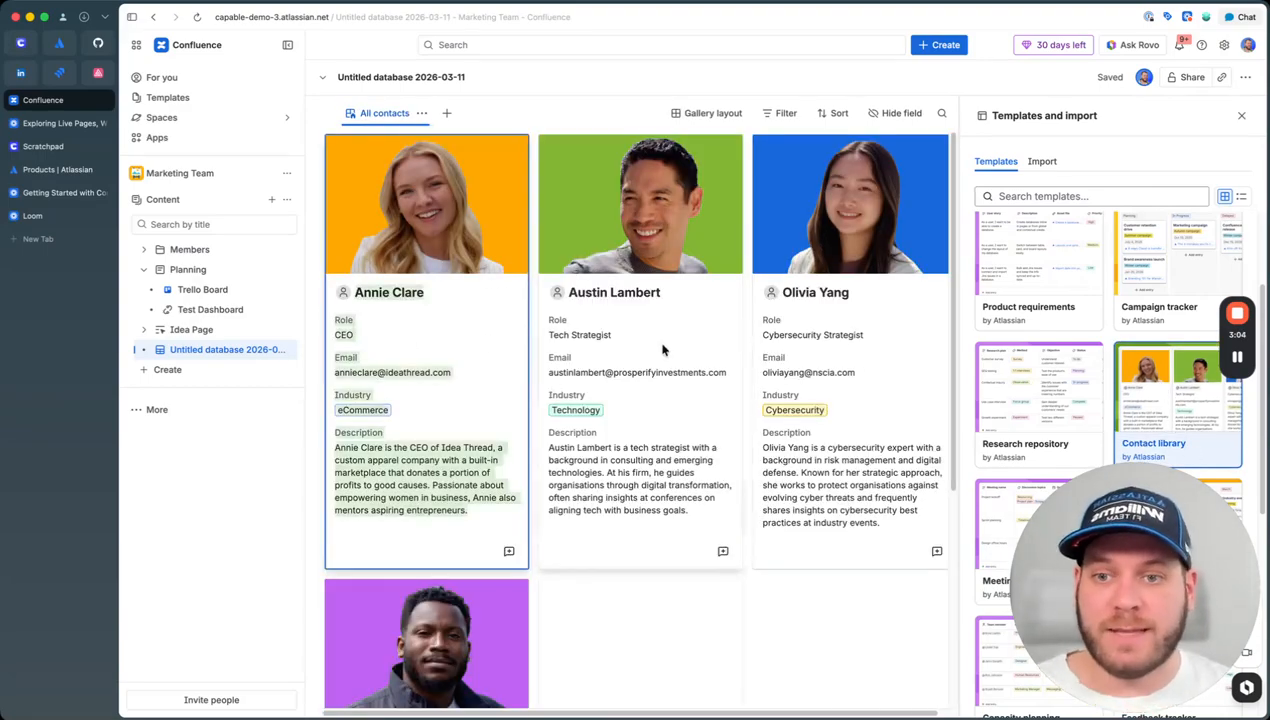
{"action": "left_click", "coordinate": [723, 551]}
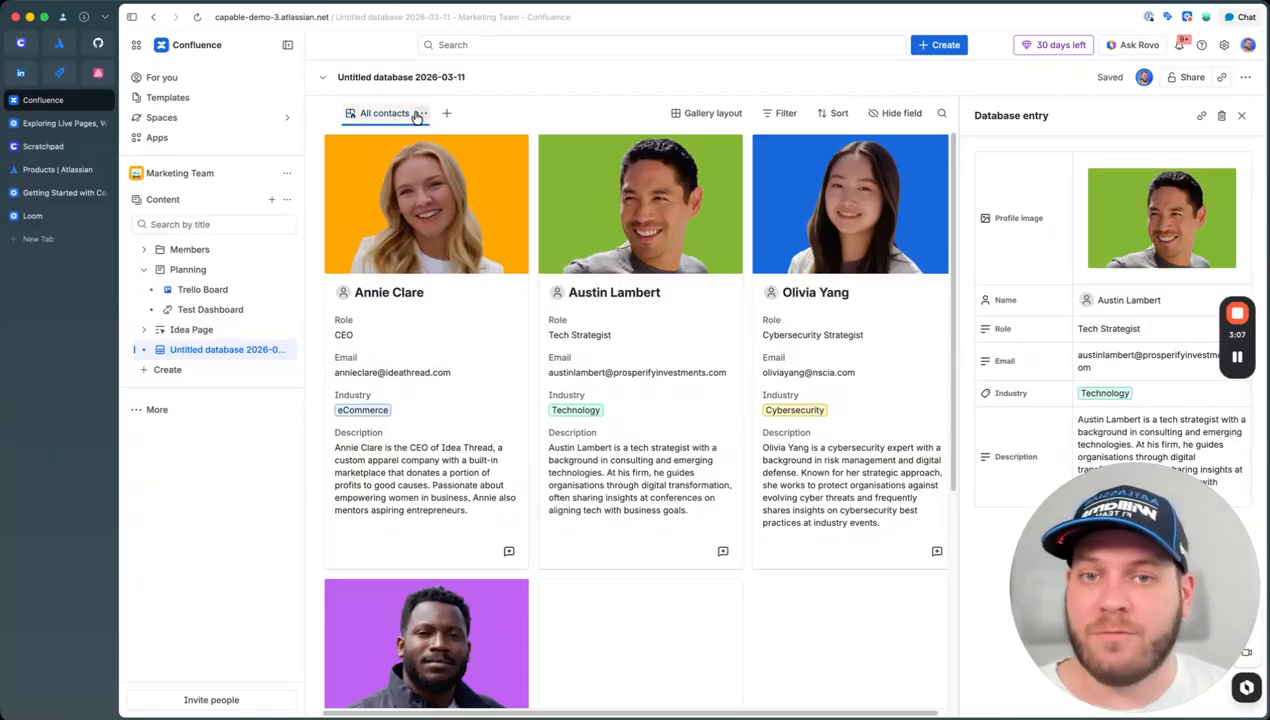
{"action": "left_click", "coordinate": [708, 114]}
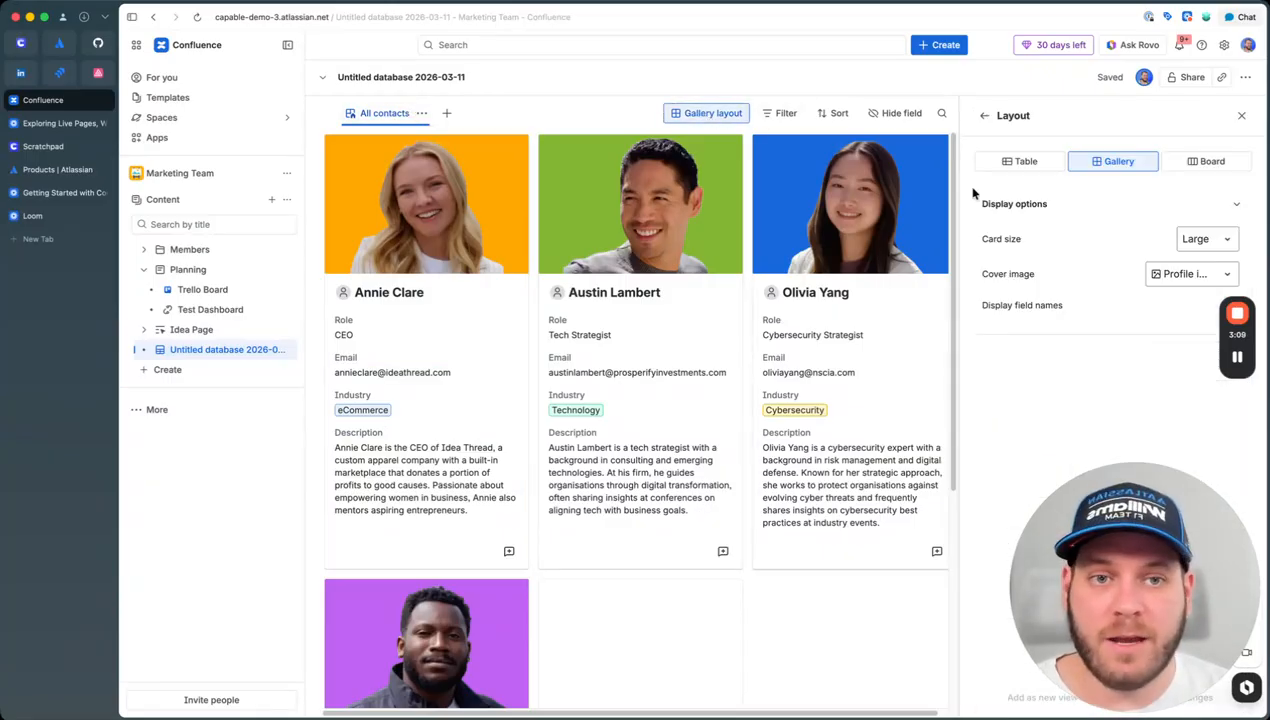
{"action": "left_click", "coordinate": [1010, 165]}
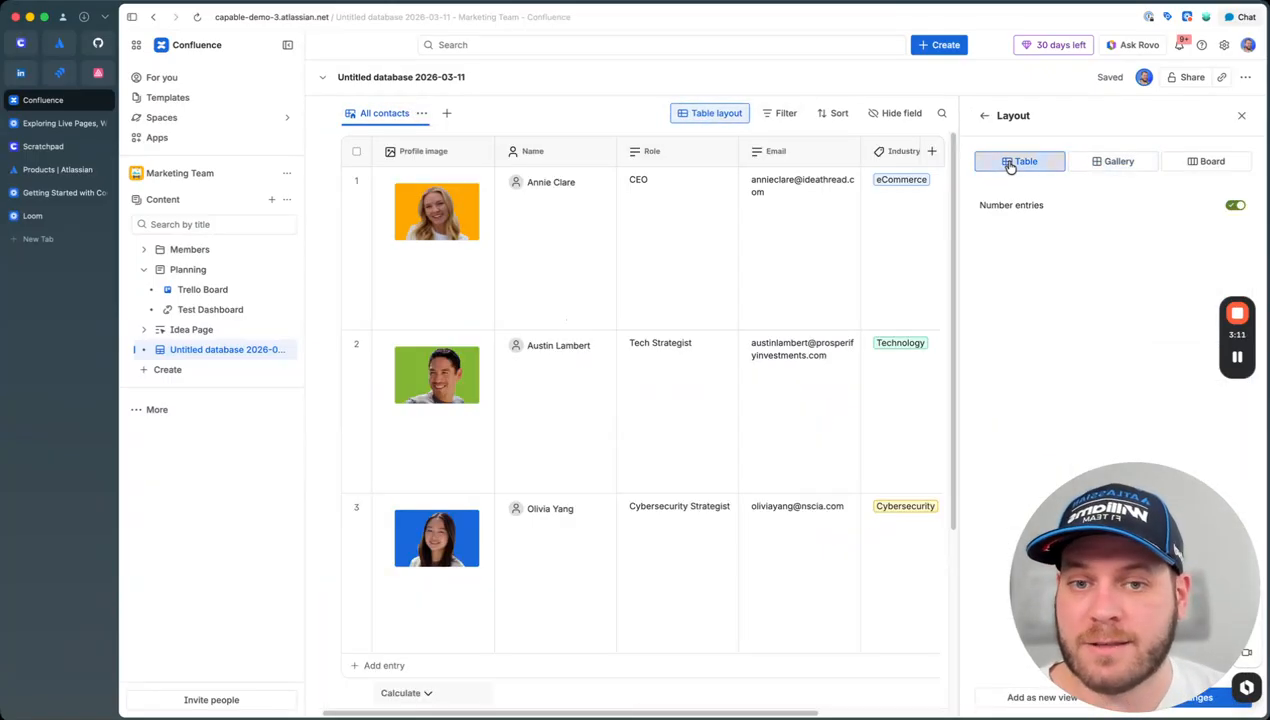
{"action": "left_click", "coordinate": [1208, 161]}
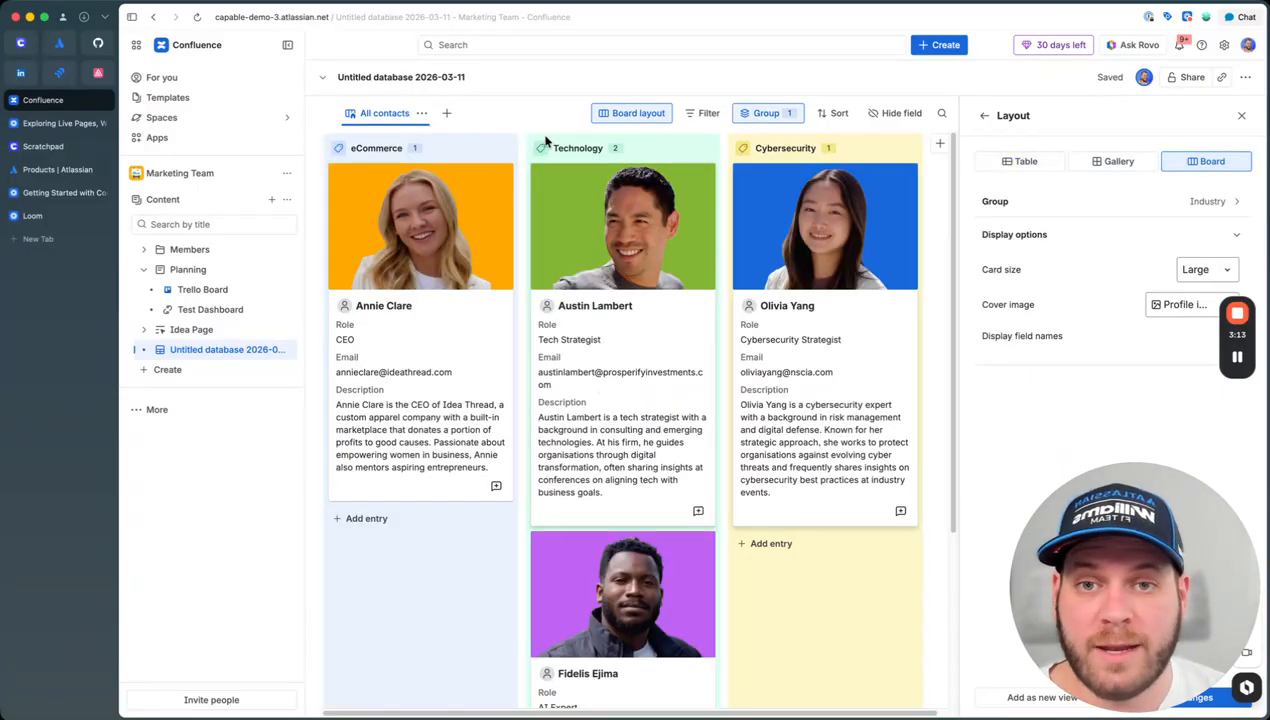
Step: Move the eCommerce contact toward Cybersecurity and save the board view for everyone
{"action": "left_click_drag", "start_coordinate": [503, 330], "coordinate": [375, 361]}
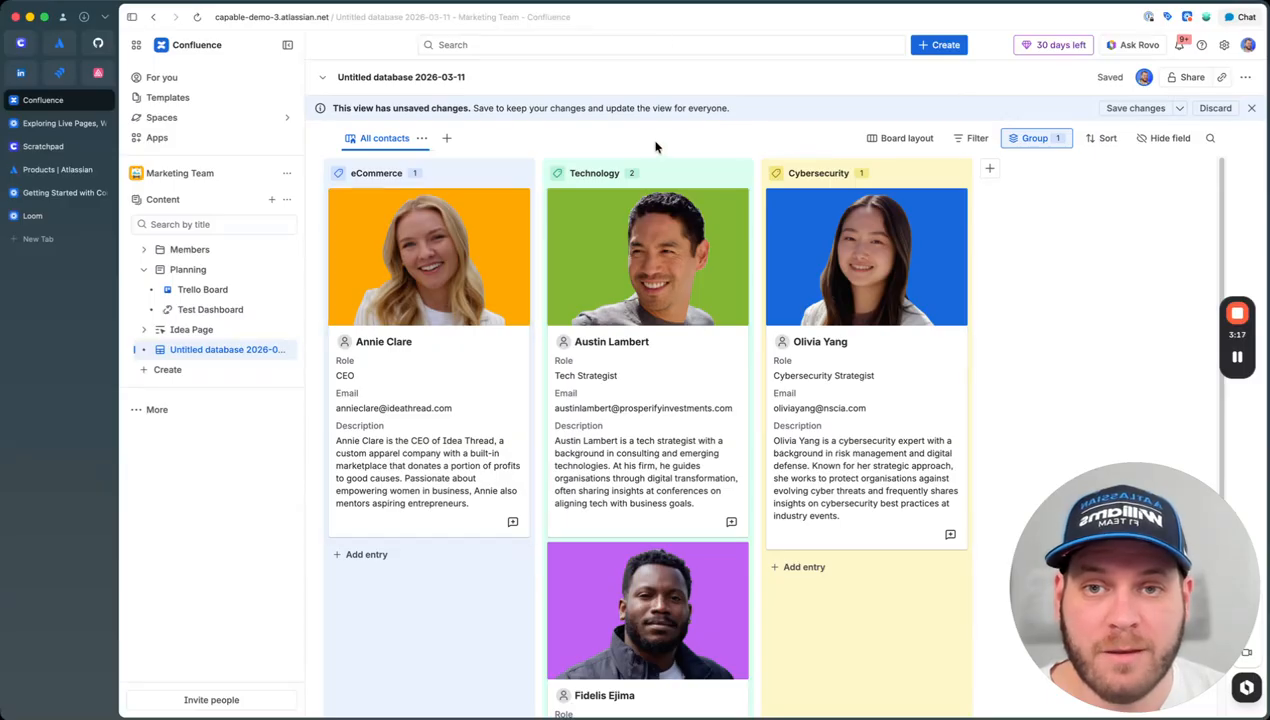
{"action": "left_click", "coordinate": [1136, 108]}
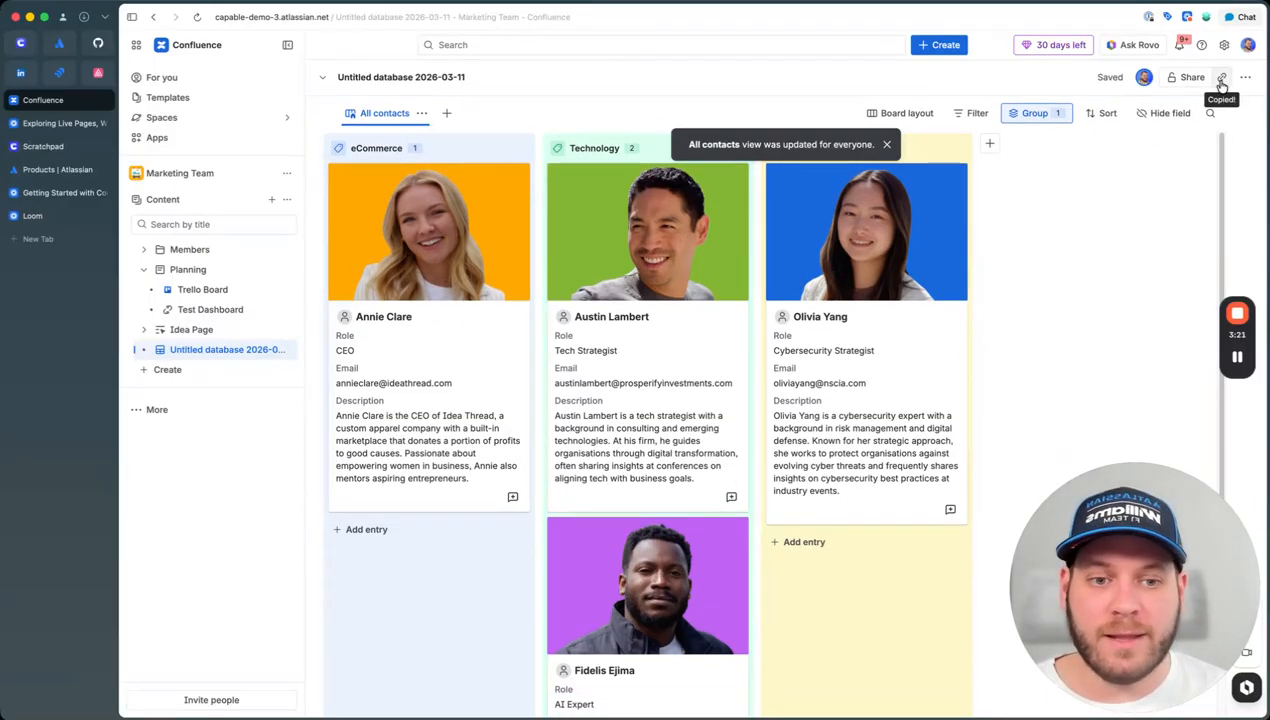
{"action": "left_click", "coordinate": [209, 274]}
Step: Replace the Trello Board on Planning with the contacts database shown as an Embed, and publish
{"action": "left_click", "coordinate": [718, 263]}
{"action": "key", "text": "BackSpace"}
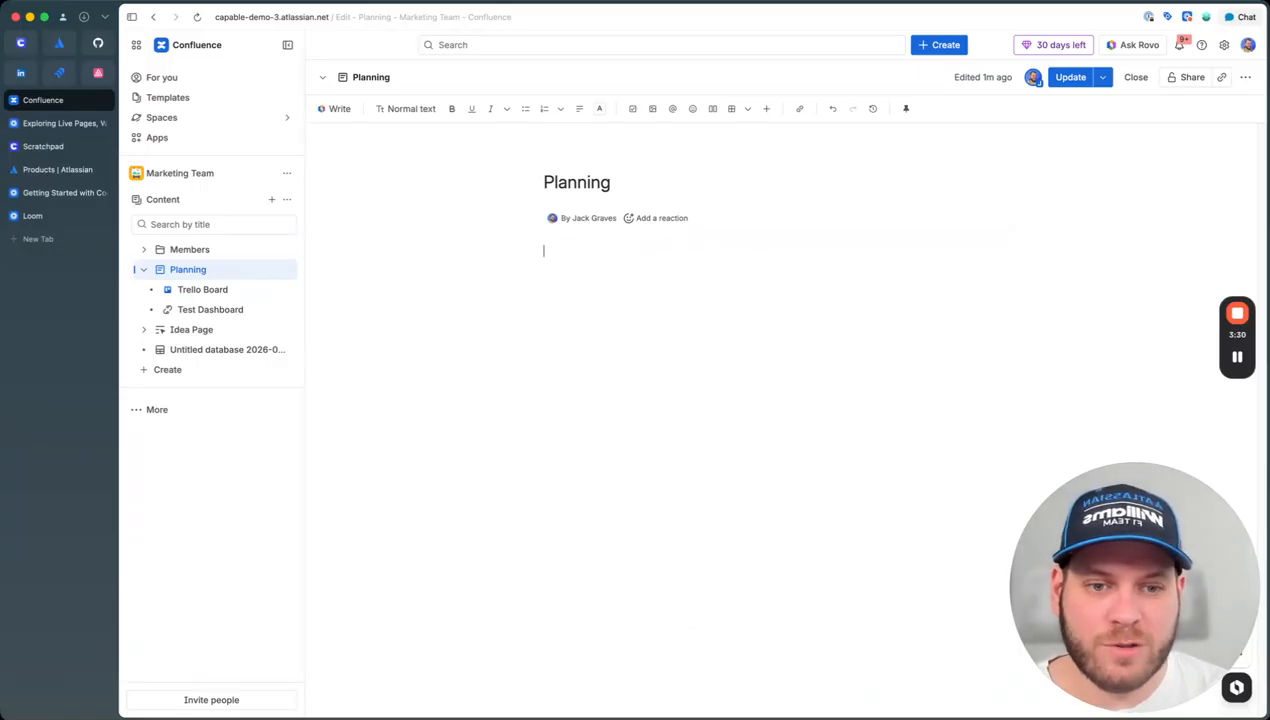
{"action": "left_click", "coordinate": [675, 253]}
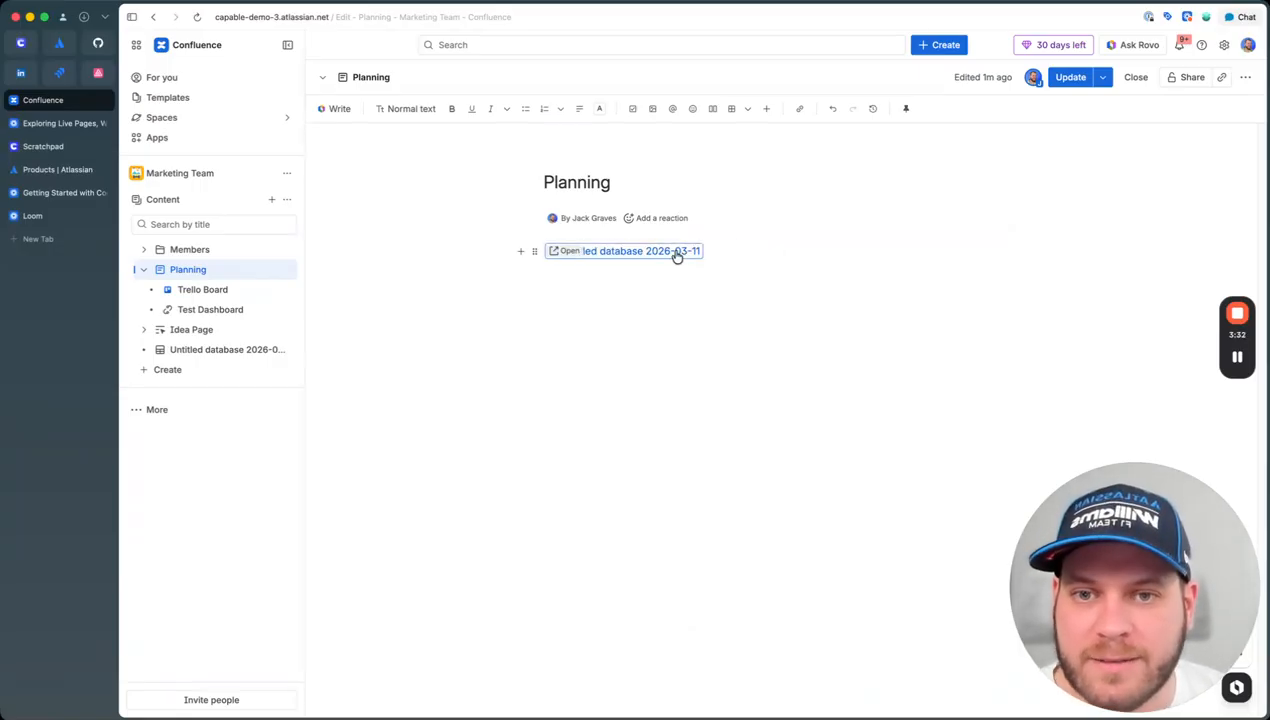
{"action": "left_click", "coordinate": [537, 277]}
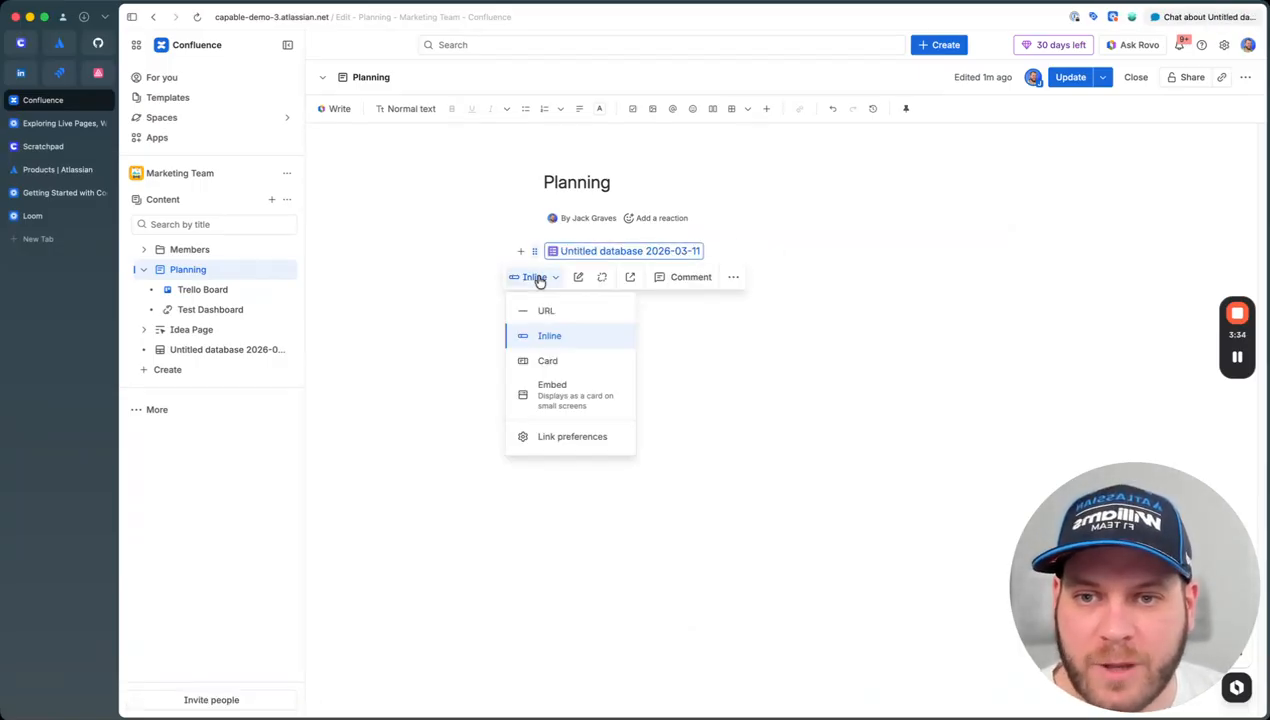
{"action": "left_click", "coordinate": [566, 393]}
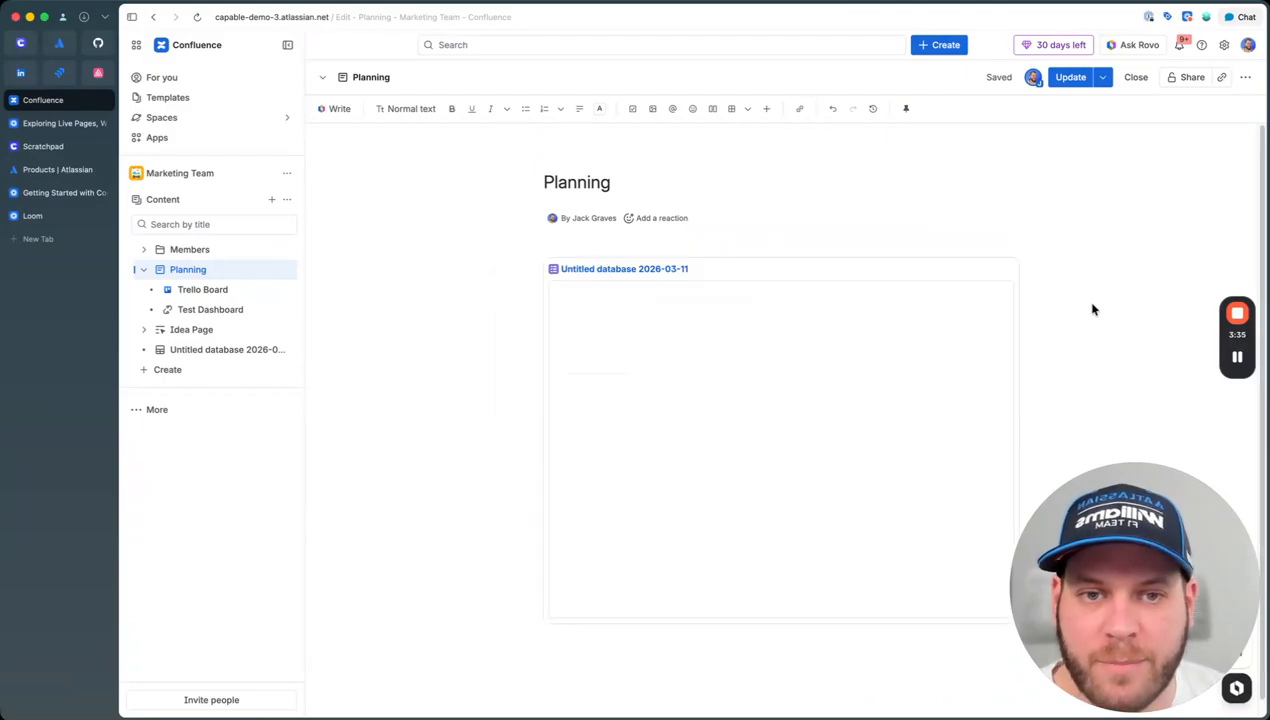
{"action": "left_click", "coordinate": [1072, 79]}
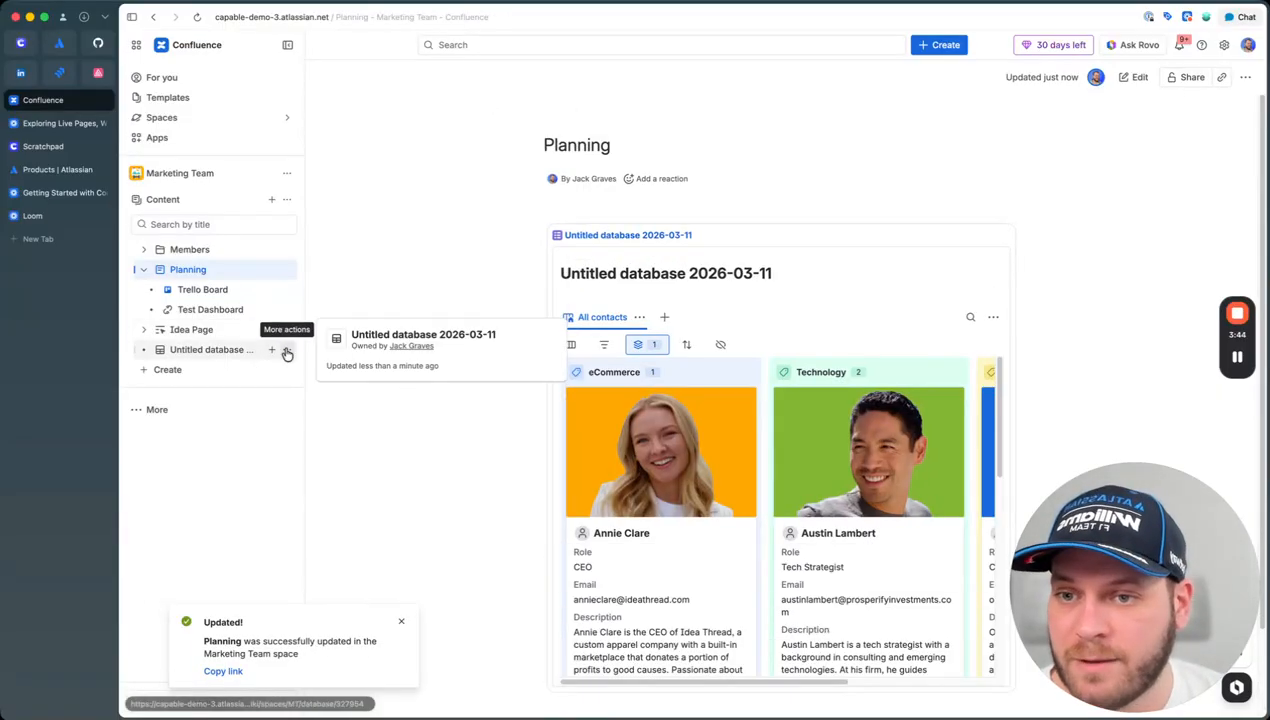
Step: Rename the database page to 'Team Members'
{"action": "left_click", "coordinate": [287, 349]}
{"action": "left_click", "coordinate": [337, 376]}
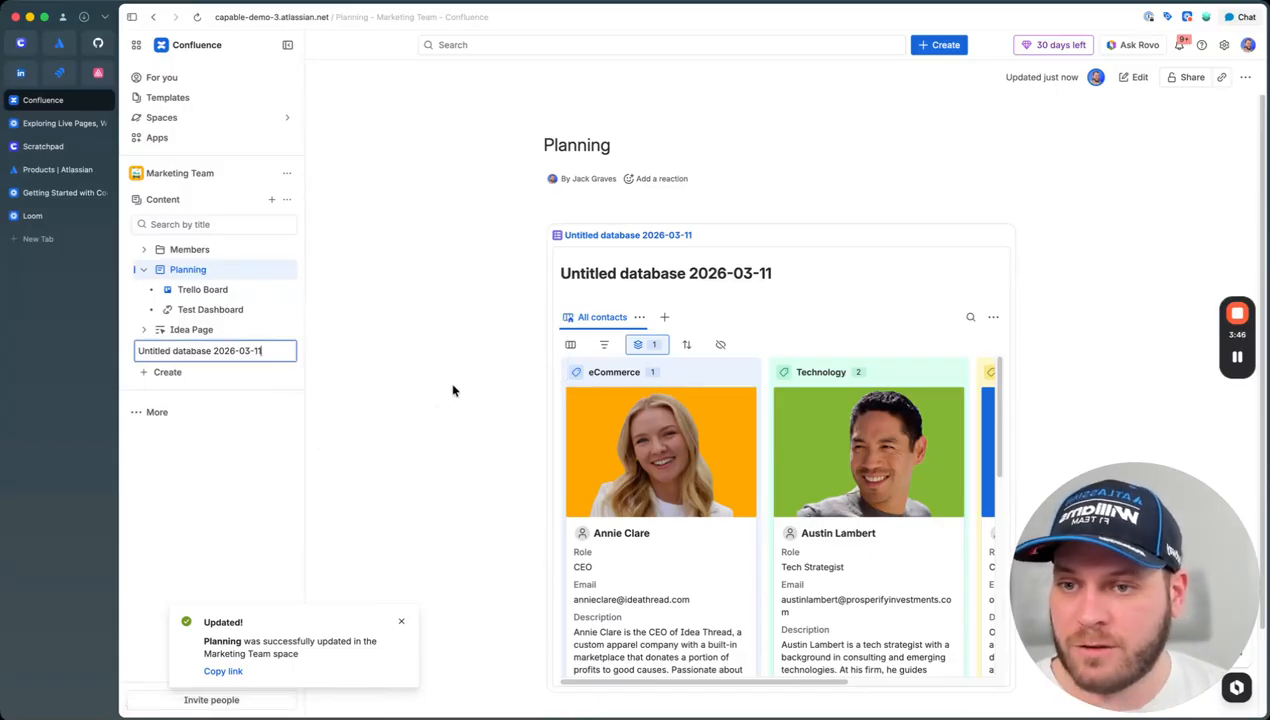
{"action": "type", "text": "Team Members"}
{"action": "key", "text": "Return"}
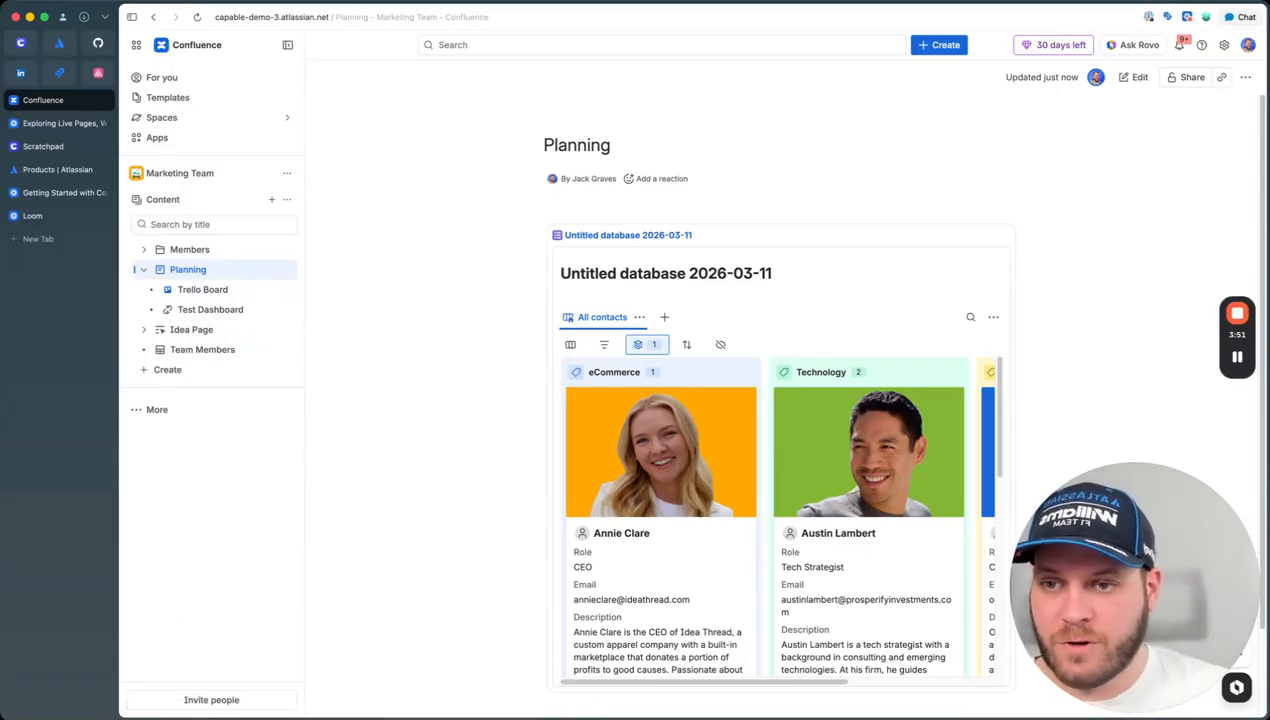
Step: Move Team Members under Planning, then expand Members, Planning and Idea Page in the Content manager
{"action": "left_click_drag", "start_coordinate": [217, 352], "coordinate": [200, 272]}
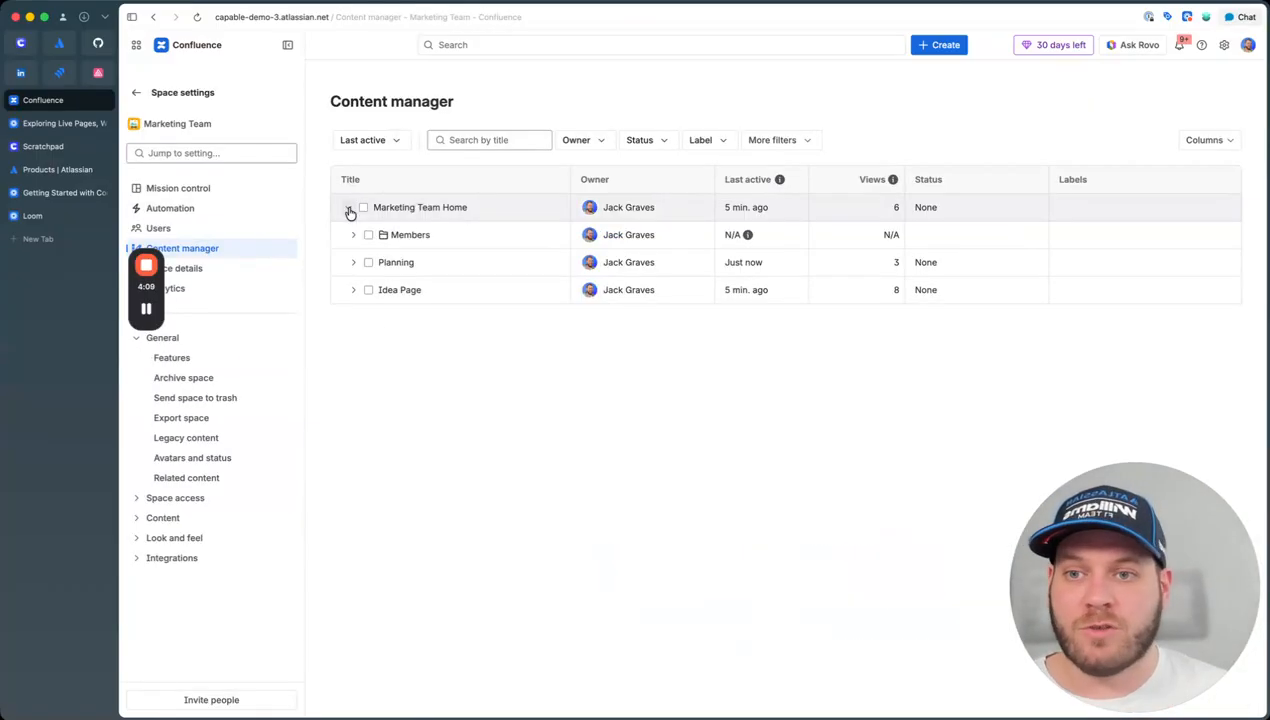
{"action": "left_click", "coordinate": [353, 234]}
{"action": "left_click", "coordinate": [353, 344]}
{"action": "left_click", "coordinate": [353, 455]}
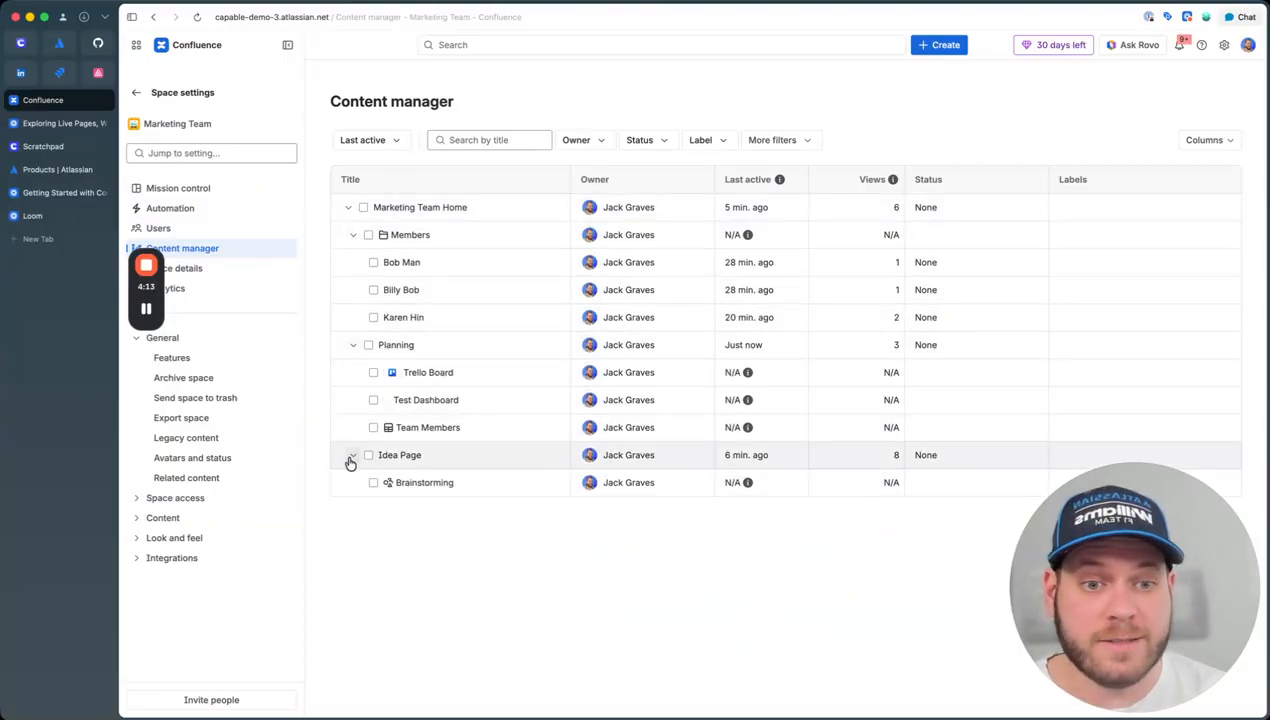